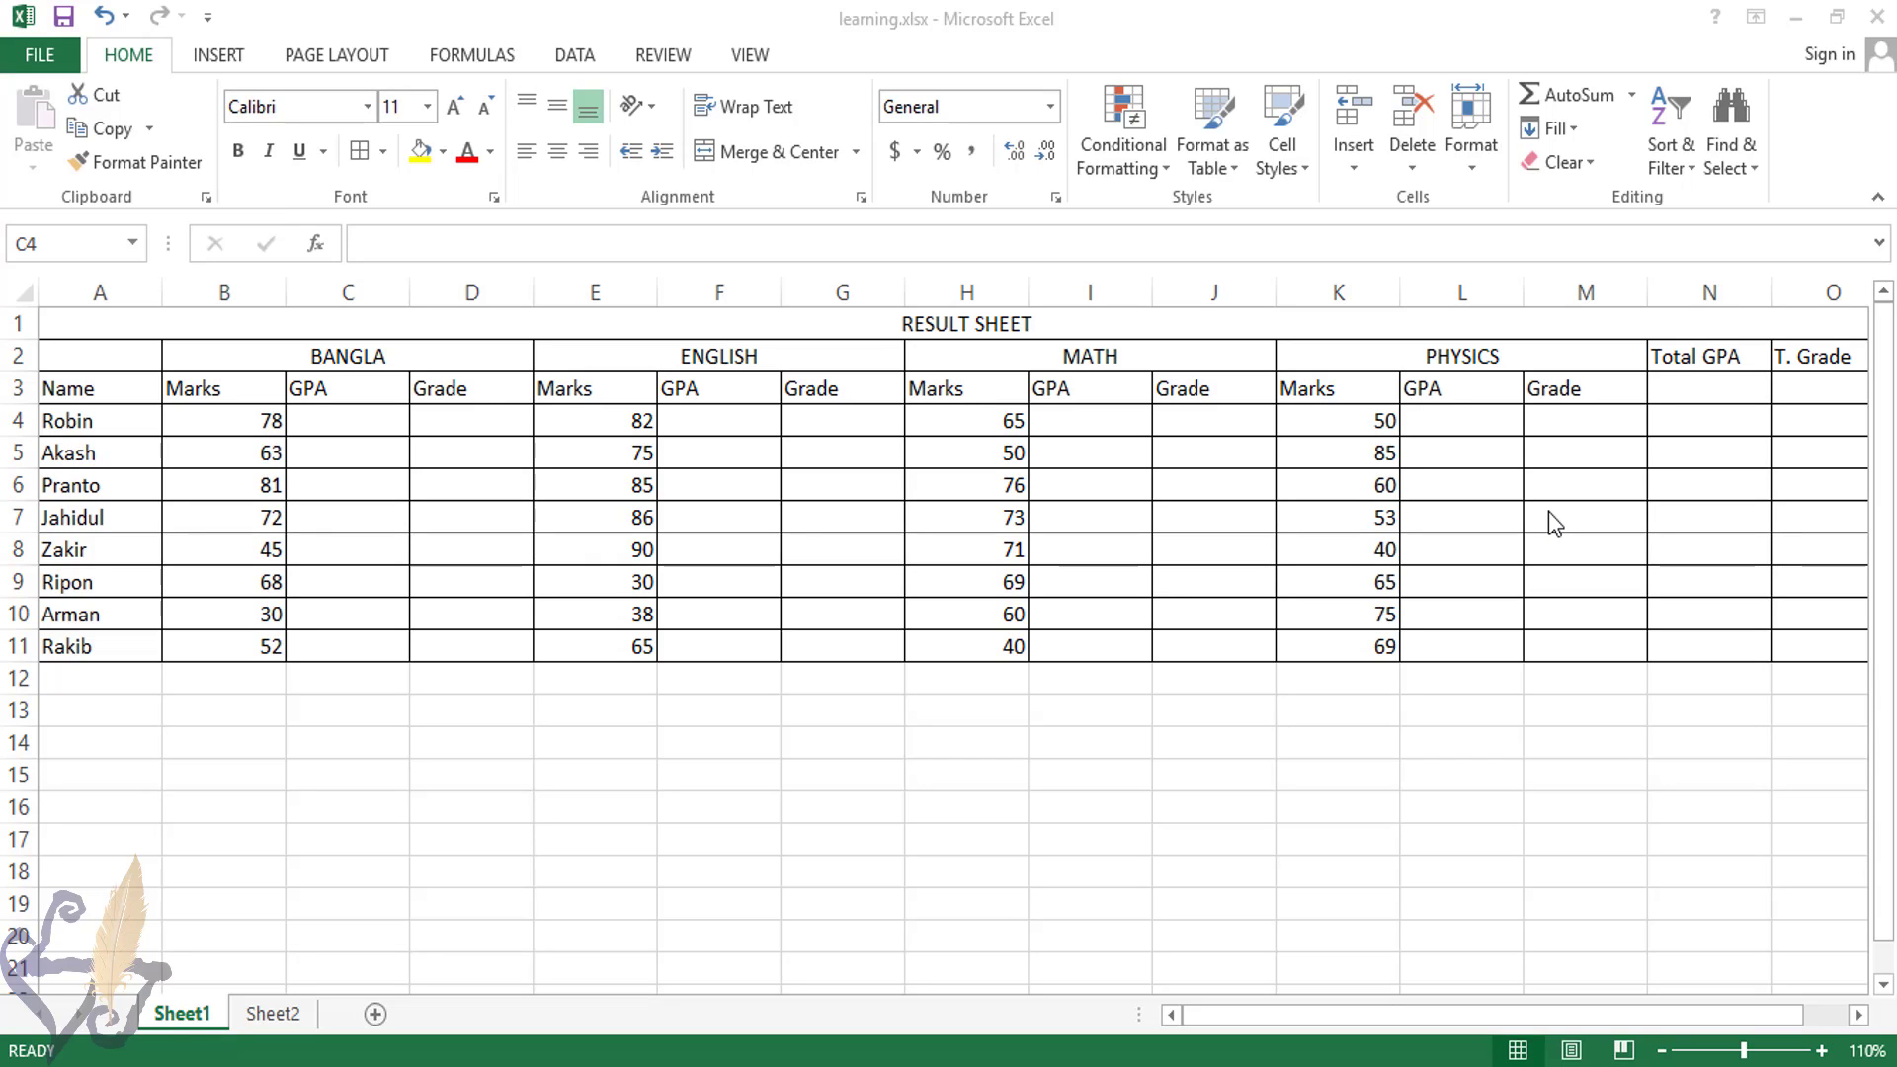
# Start a LOOKUP formula in C4 with the Bangla mark in B4 as the lookup value
pyautogui.click(332, 419)
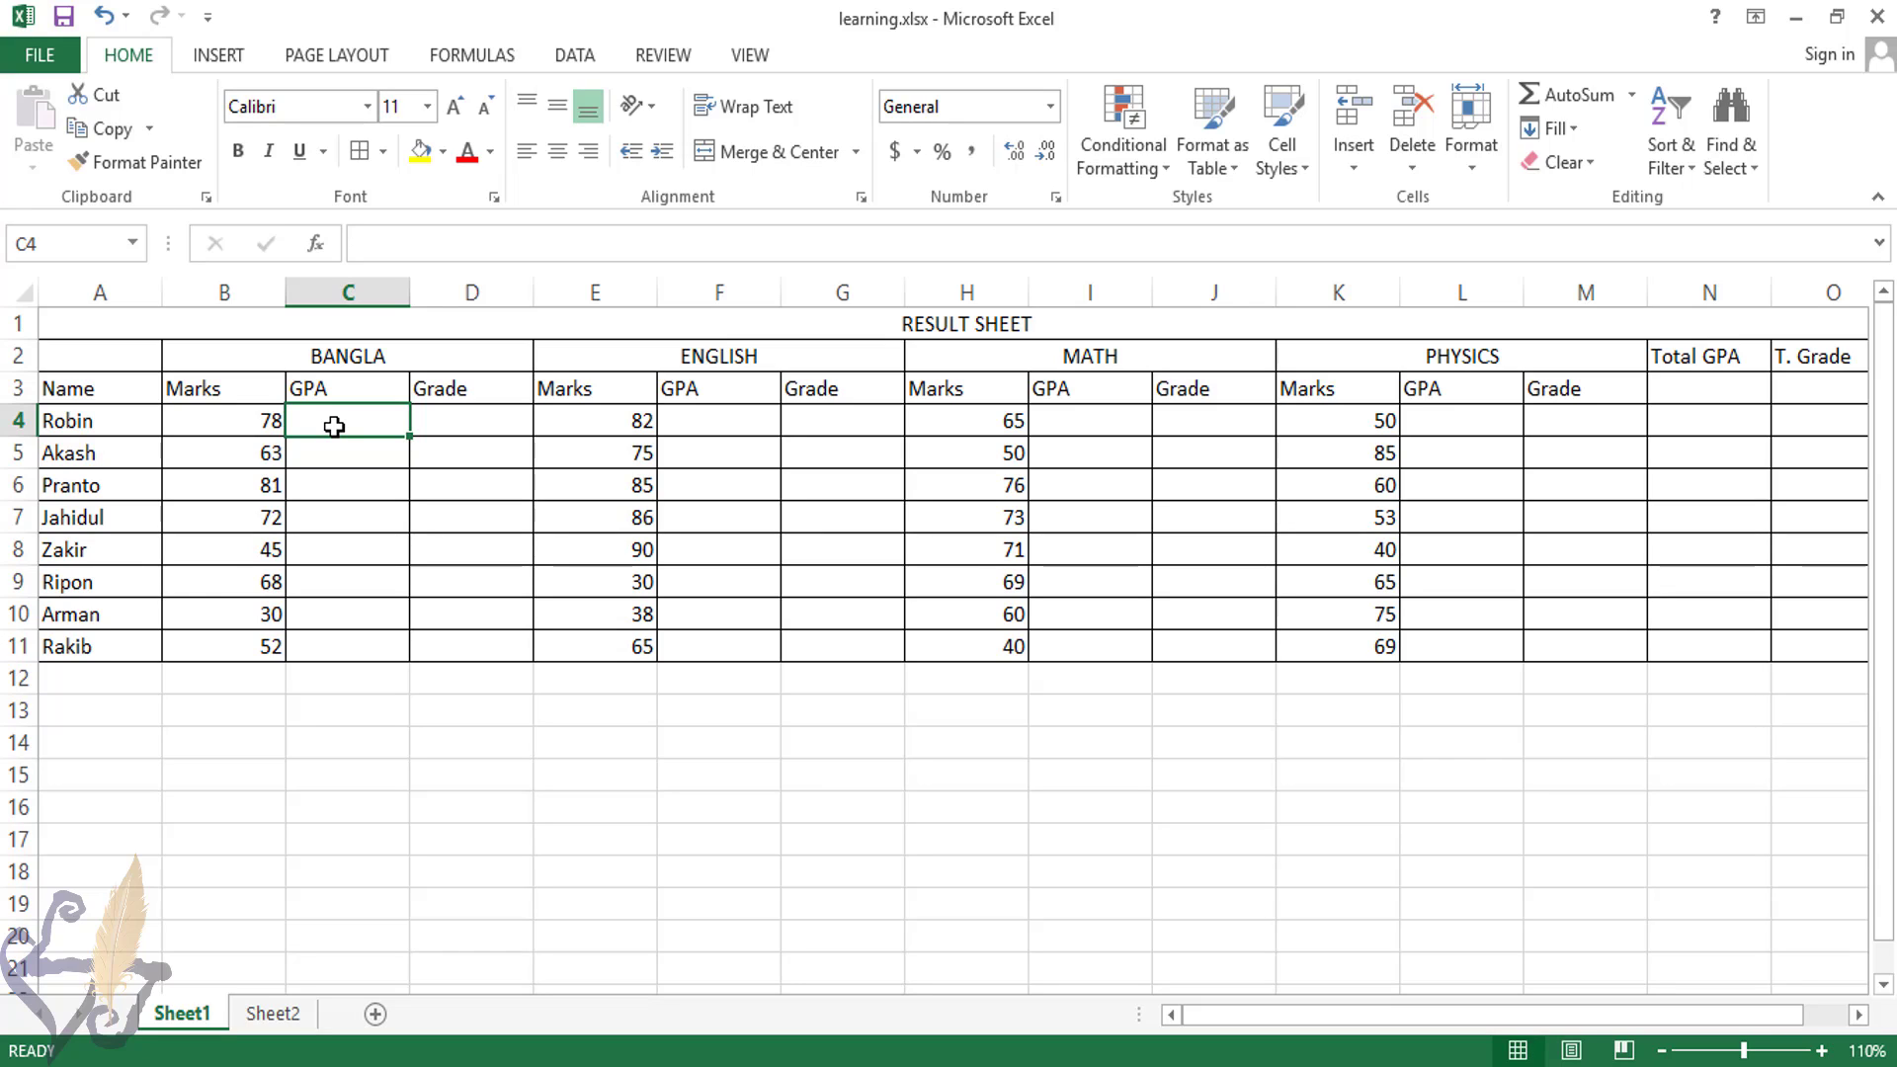
pyautogui.write('=')
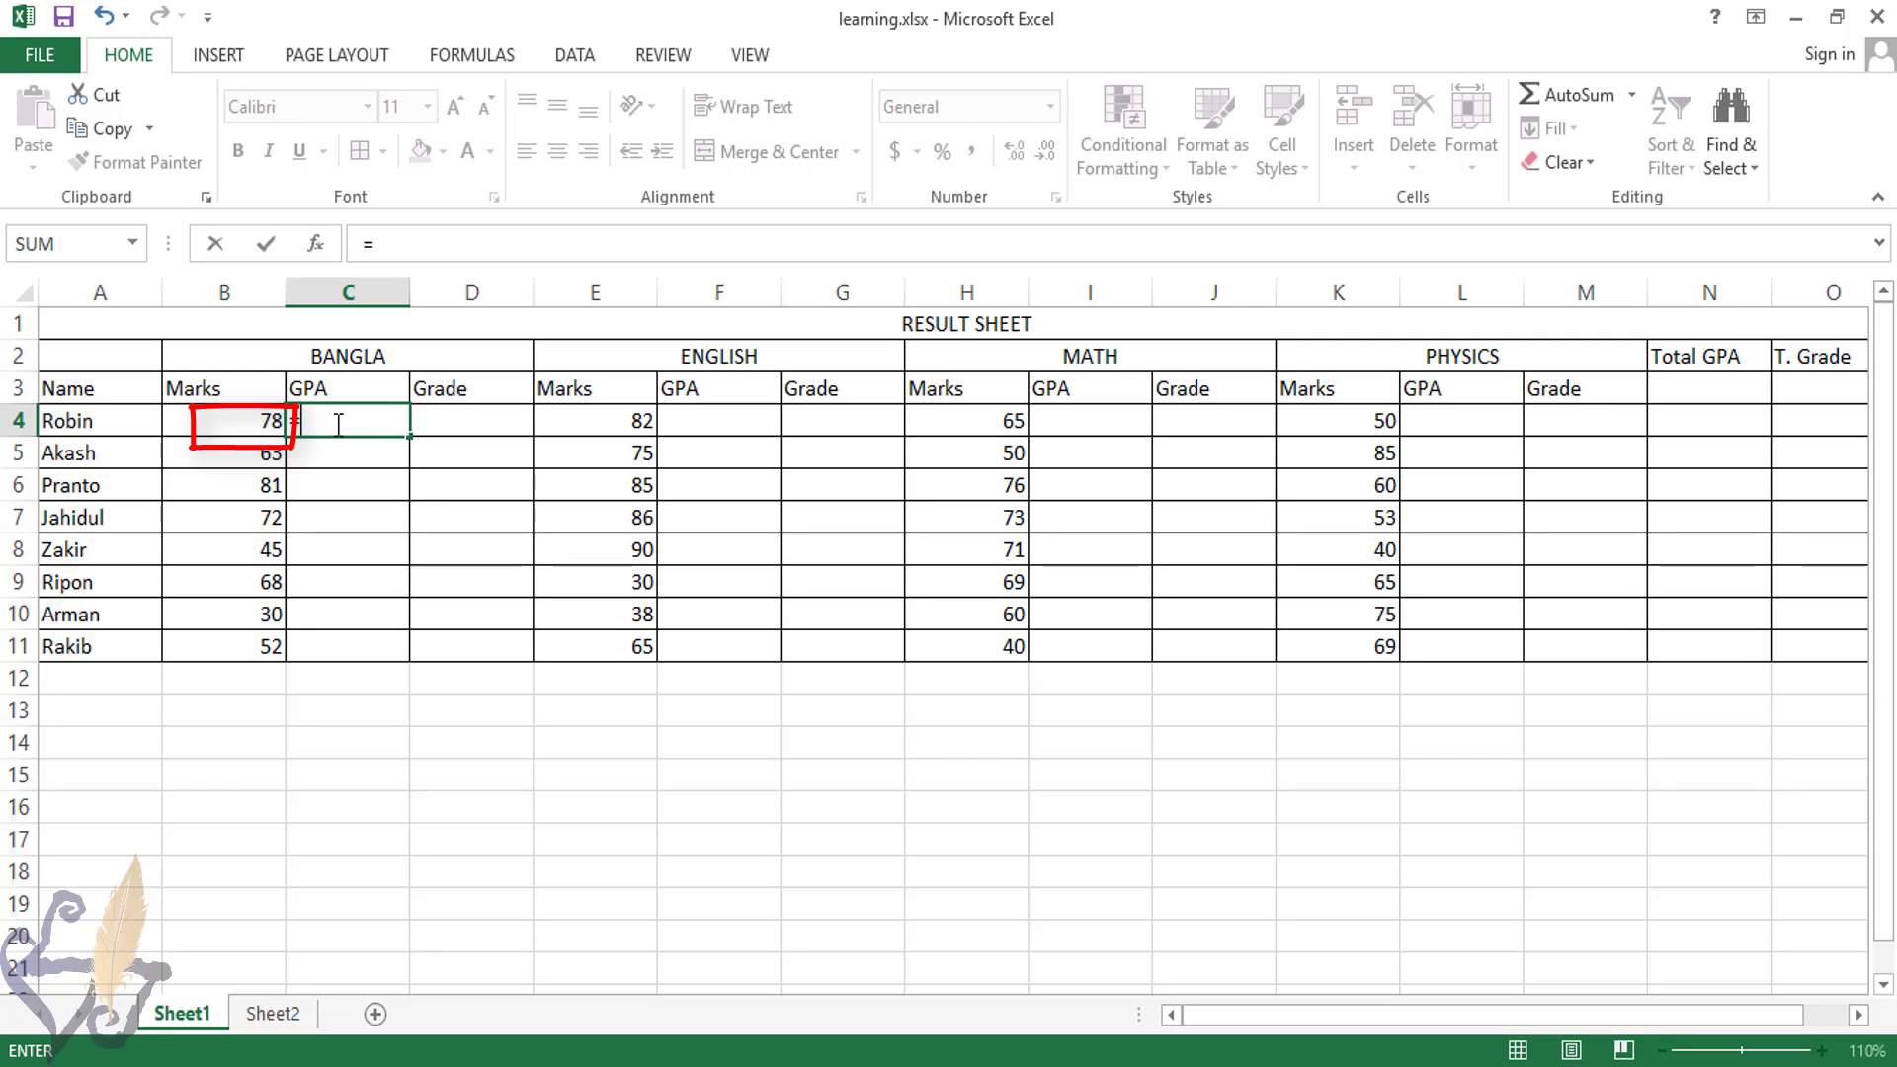
pyautogui.write('lo')
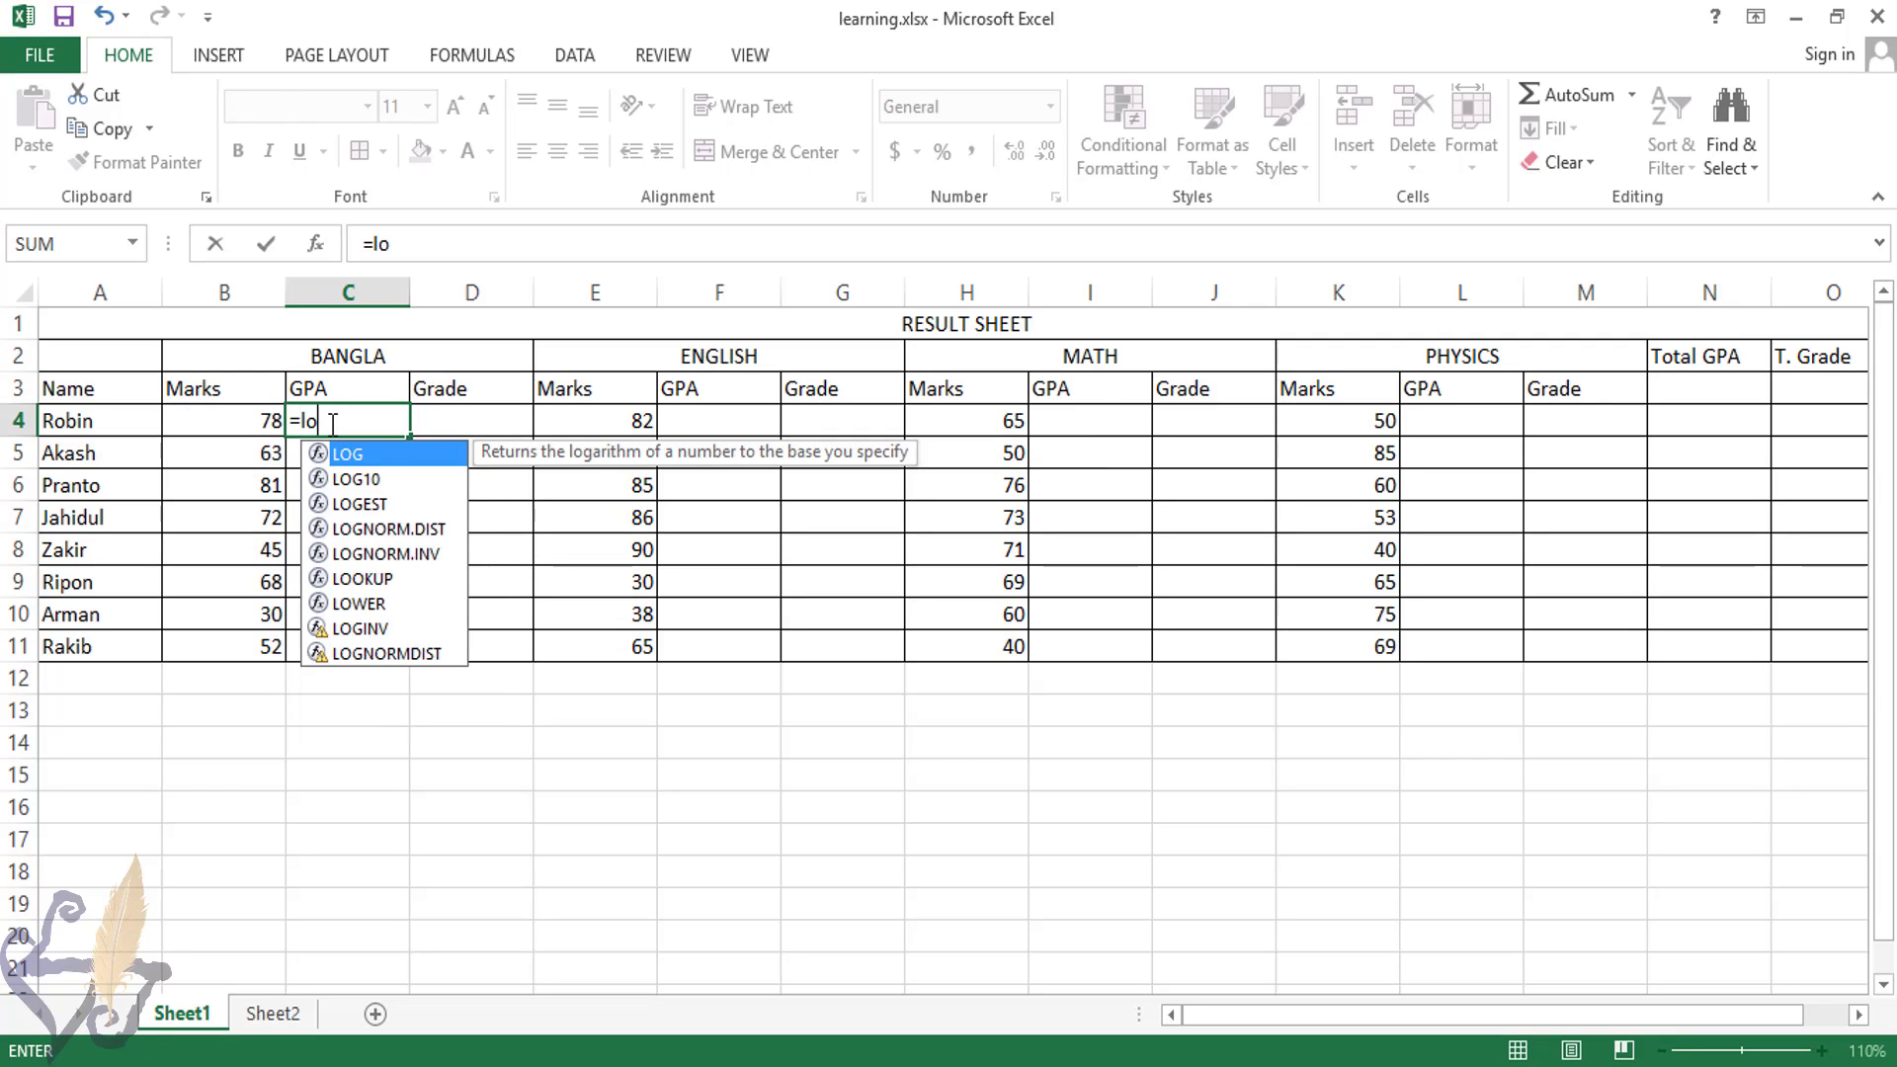
pyautogui.write('okup')
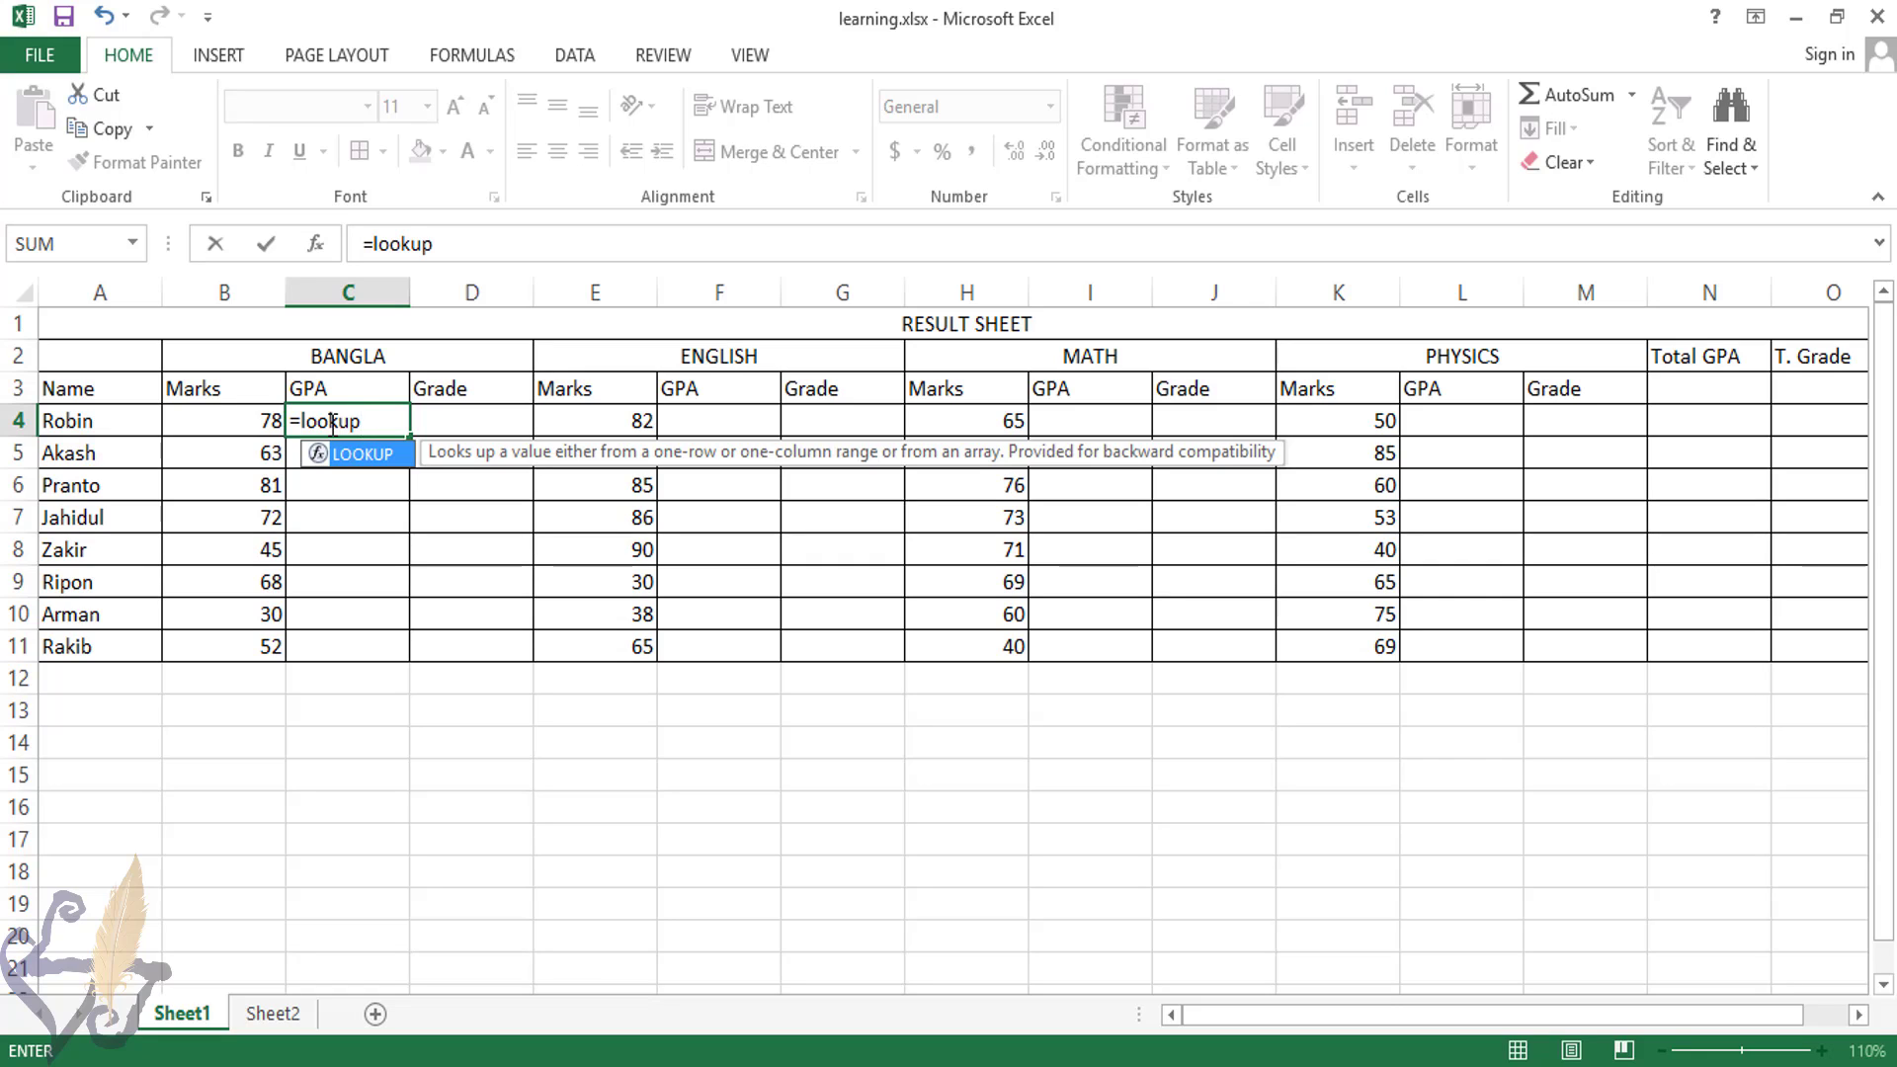
pyautogui.write('(')
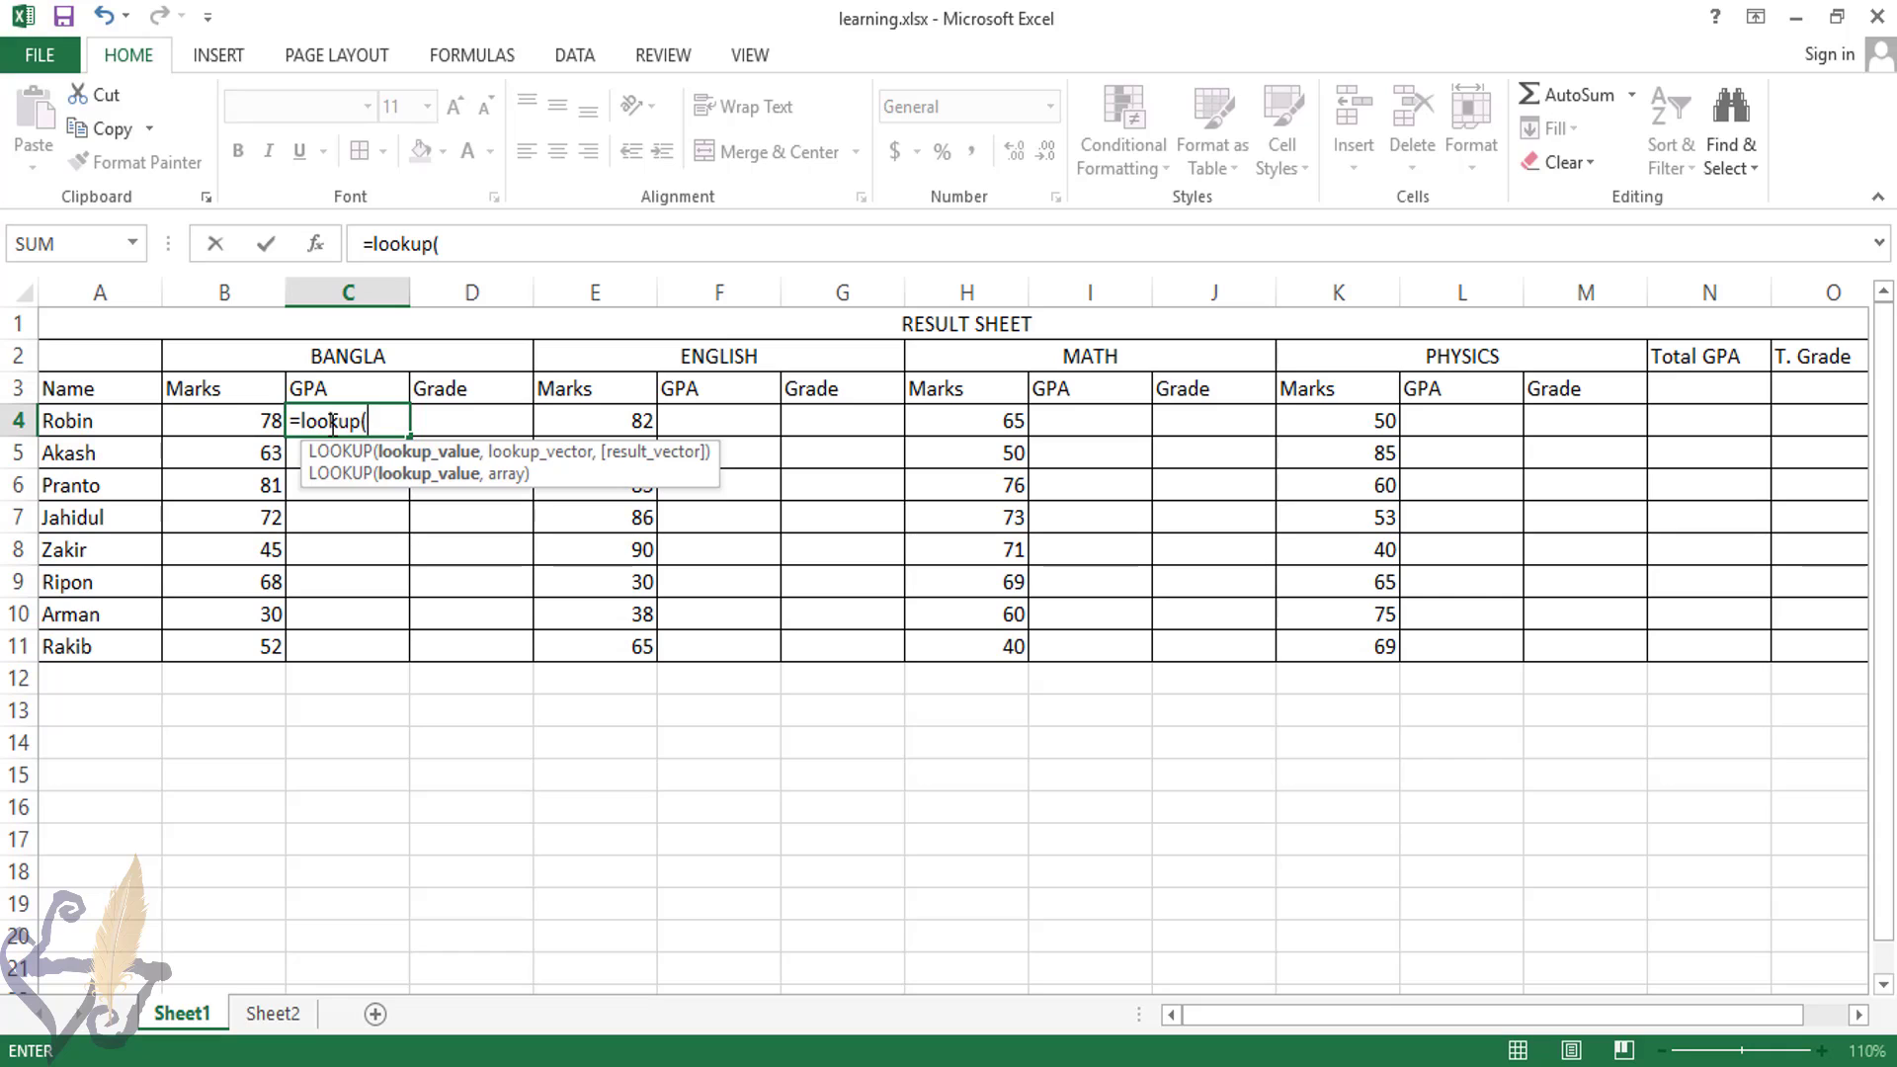
pyautogui.write('b2')
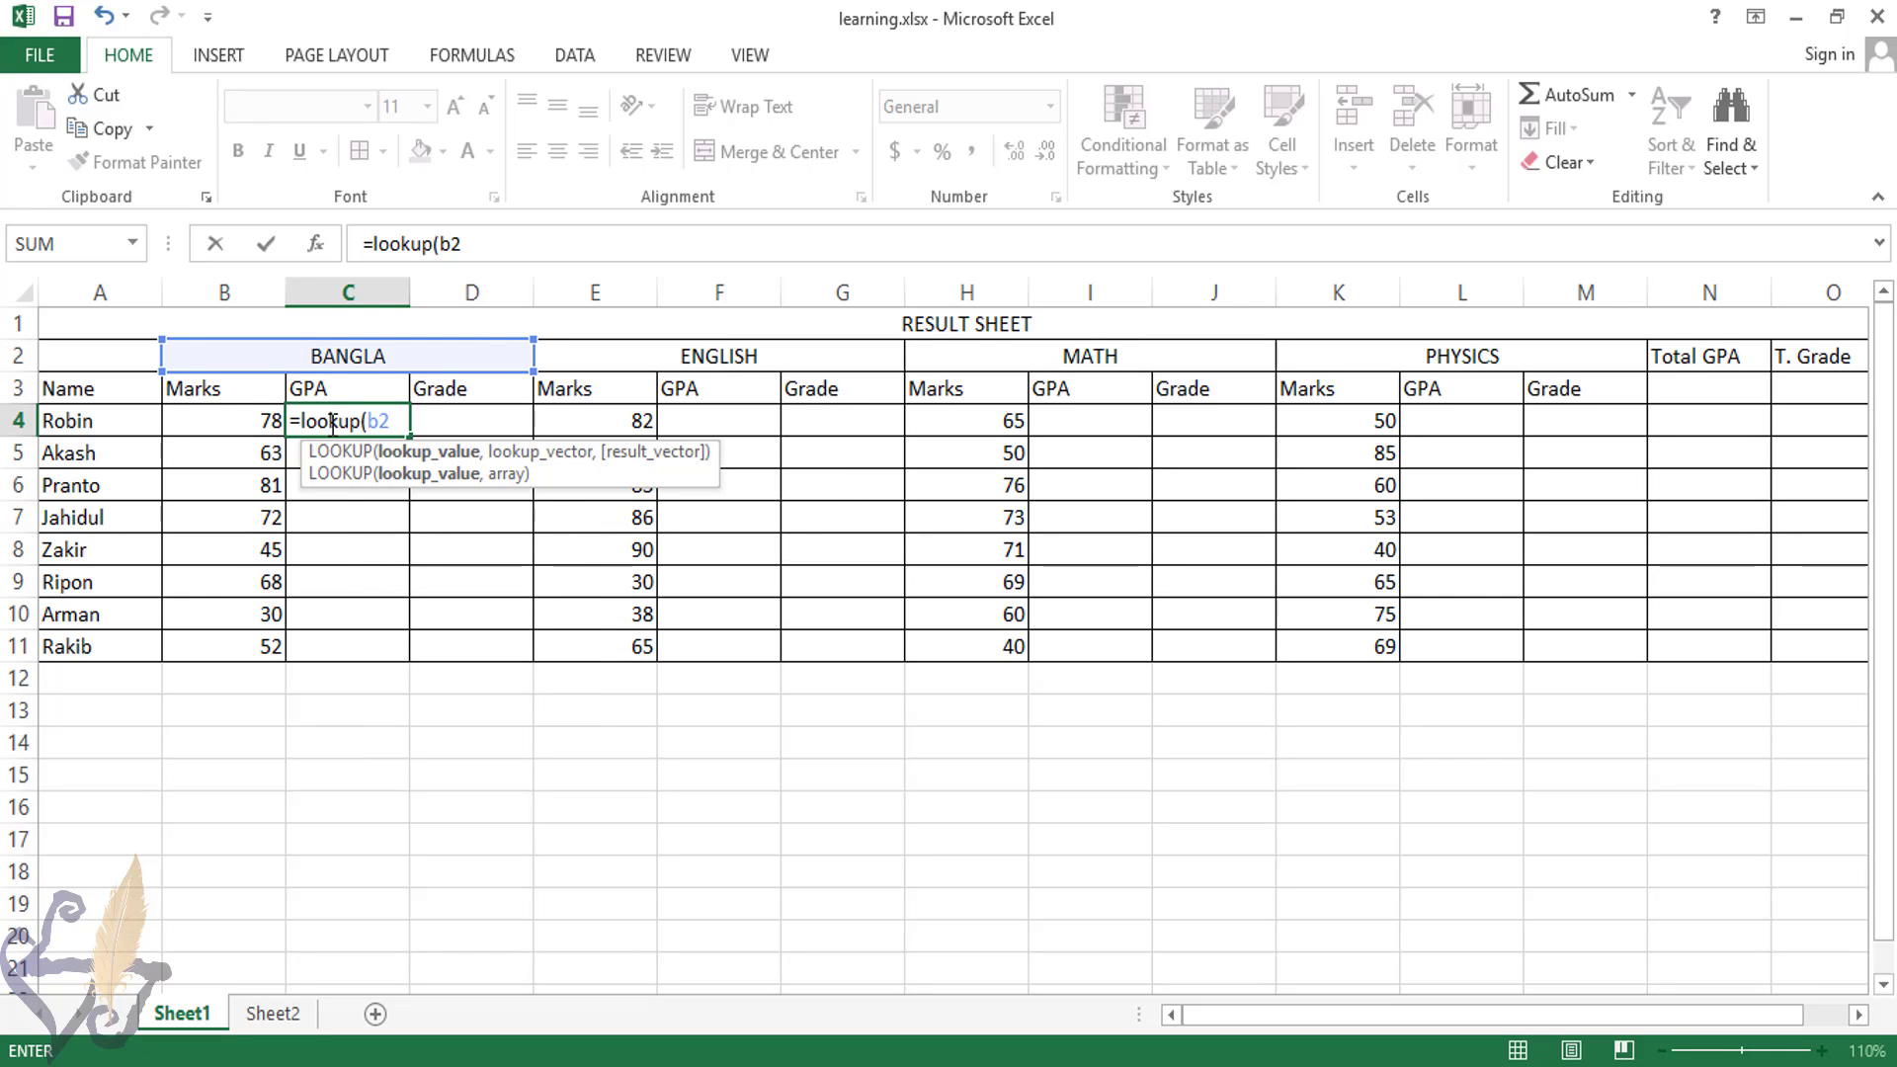
pyautogui.press('BackSpace')
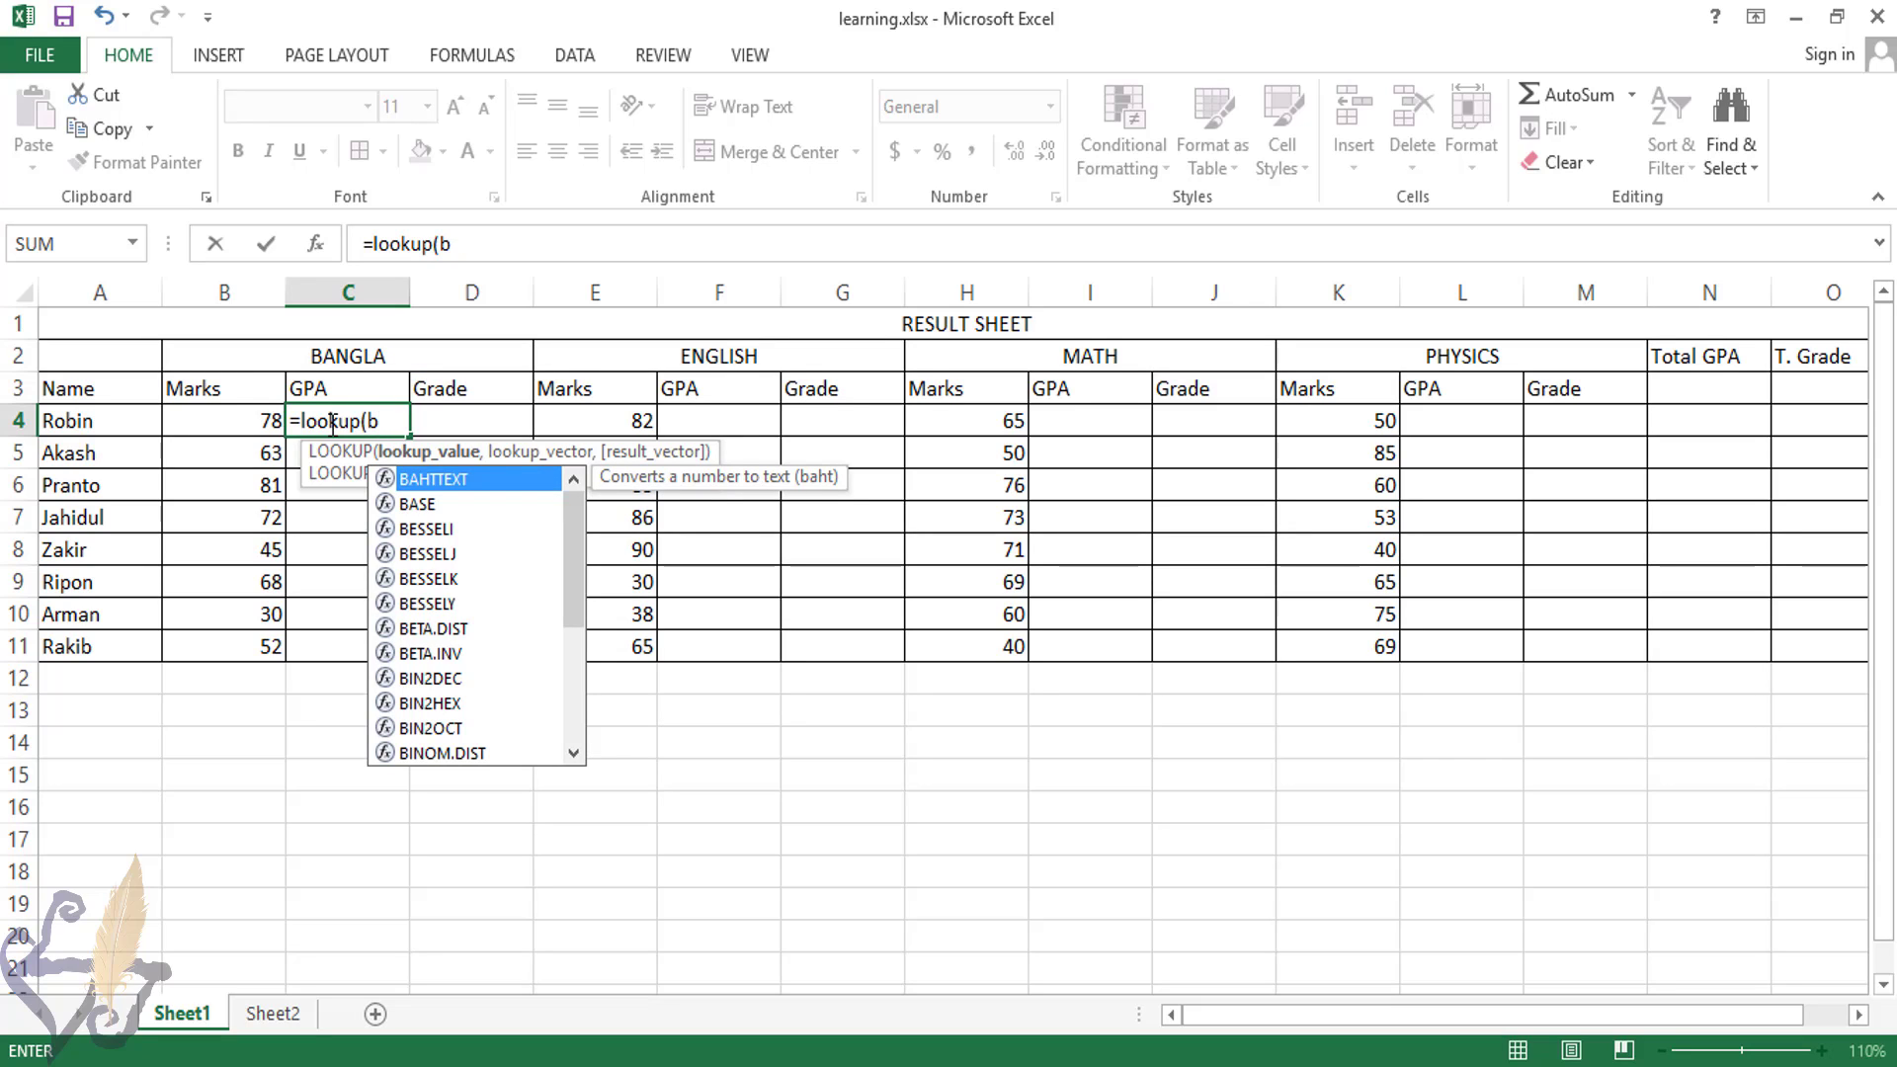
pyautogui.write('4')
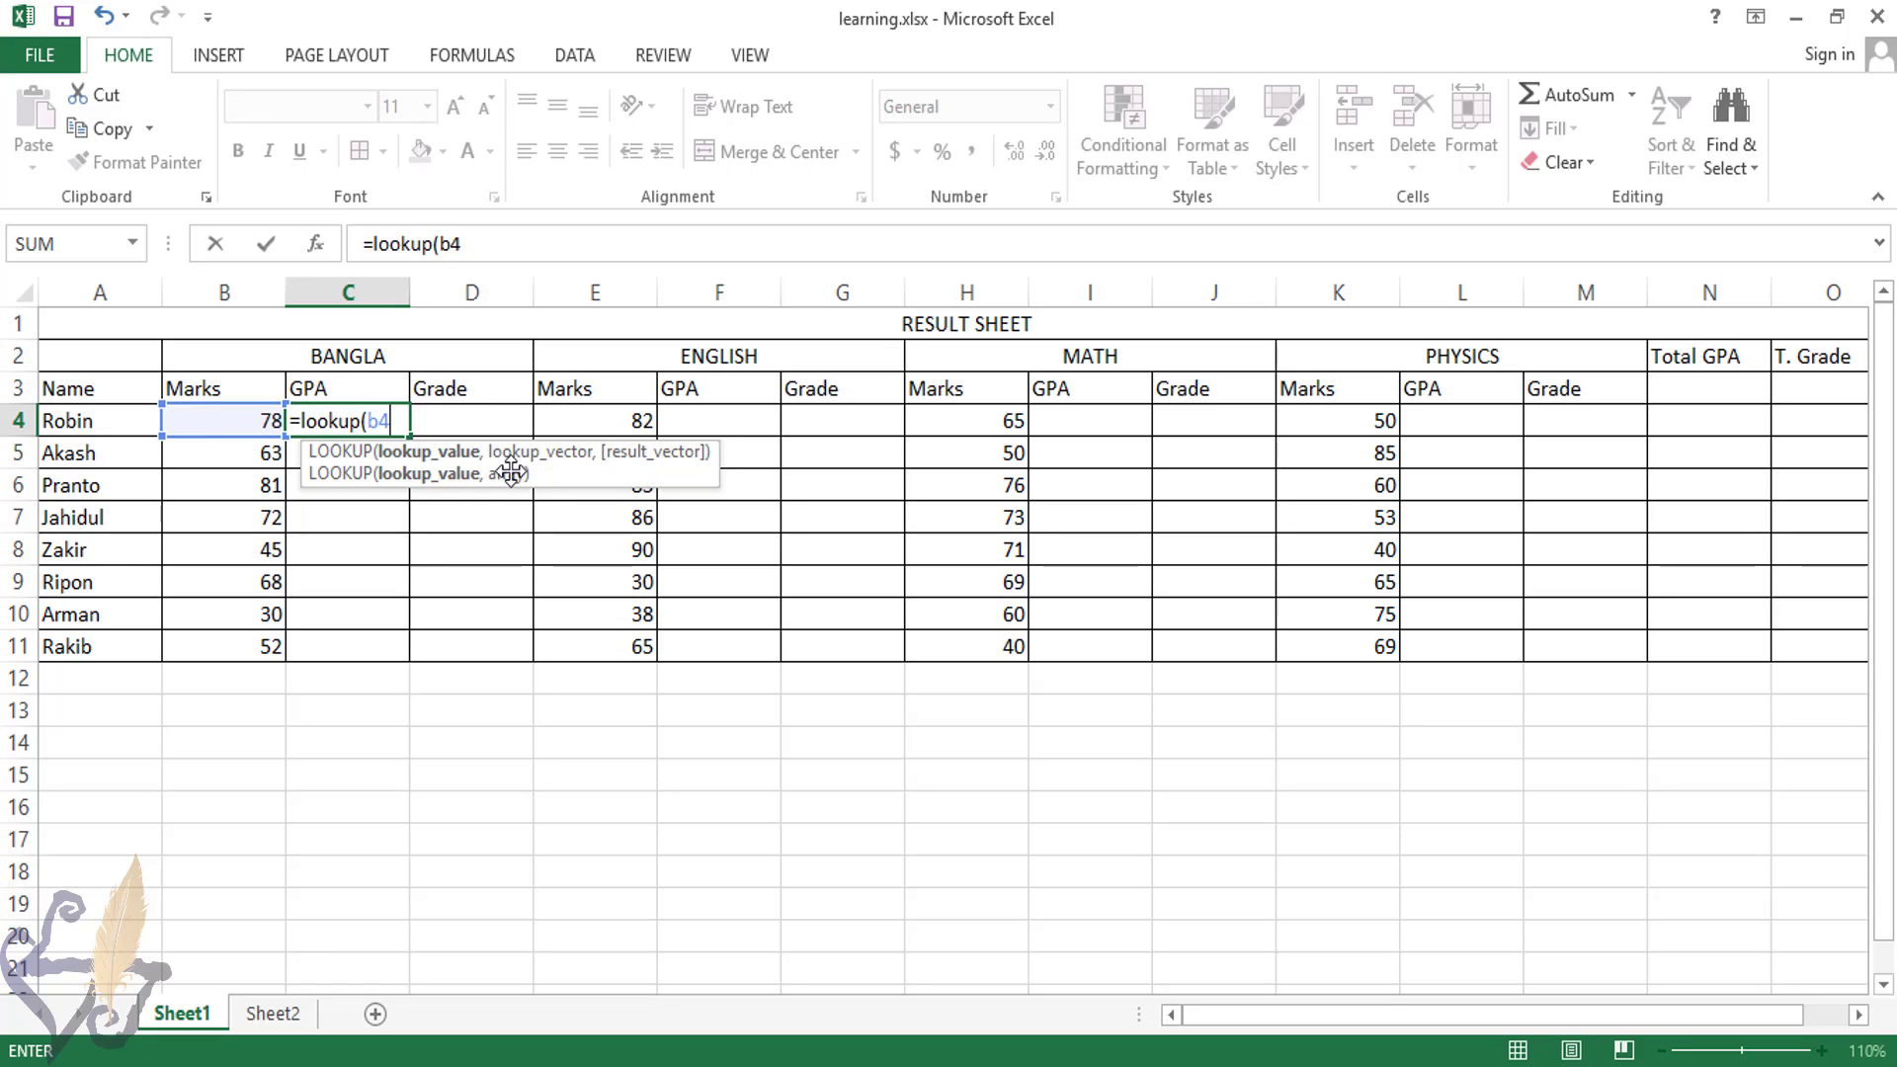
pyautogui.write(',')
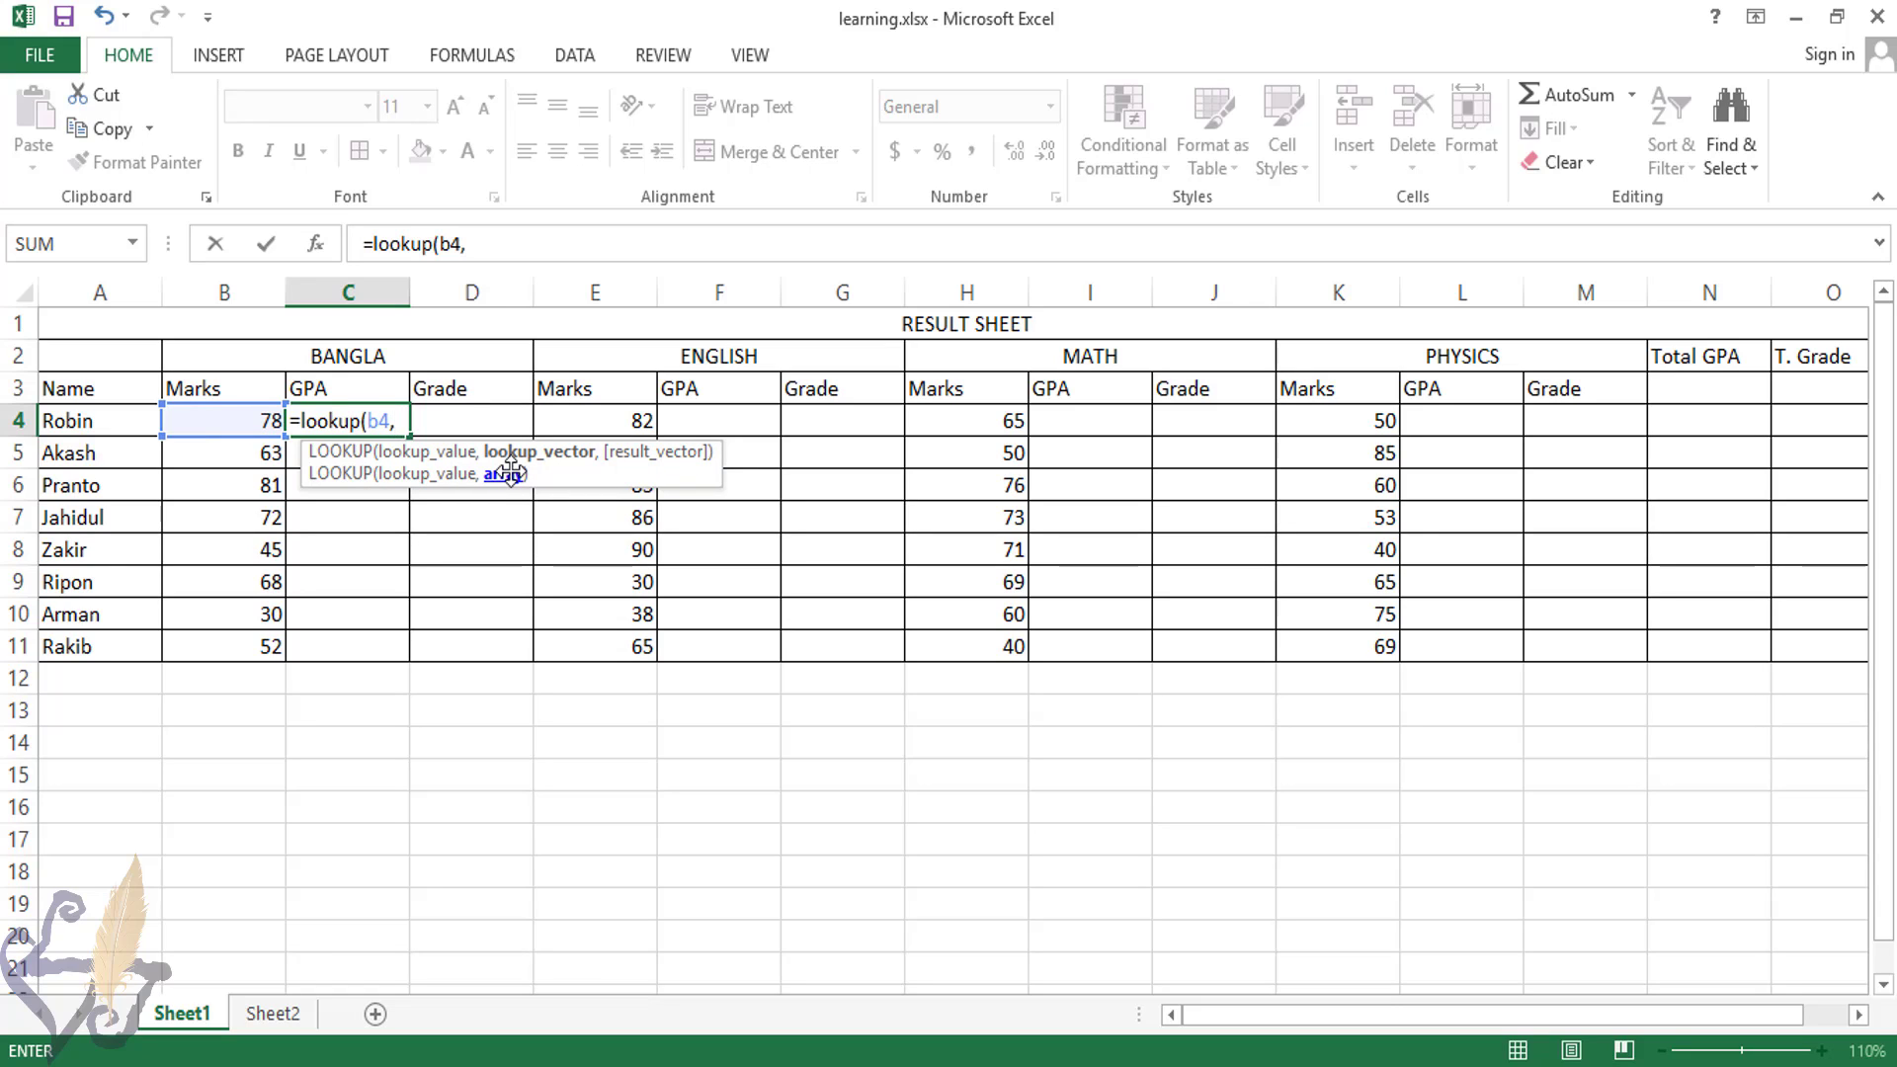
# Enter the mark thresholds 0, 33, 40, 60, 70 and 80 as the formula's lookup array, opened with a curly brace
pyautogui.write('[')
pyautogui.press('BackSpace')
pyautogui.write('0')
pyautogui.write(',33,')
pyautogui.write(',')
pyautogui.write('40')
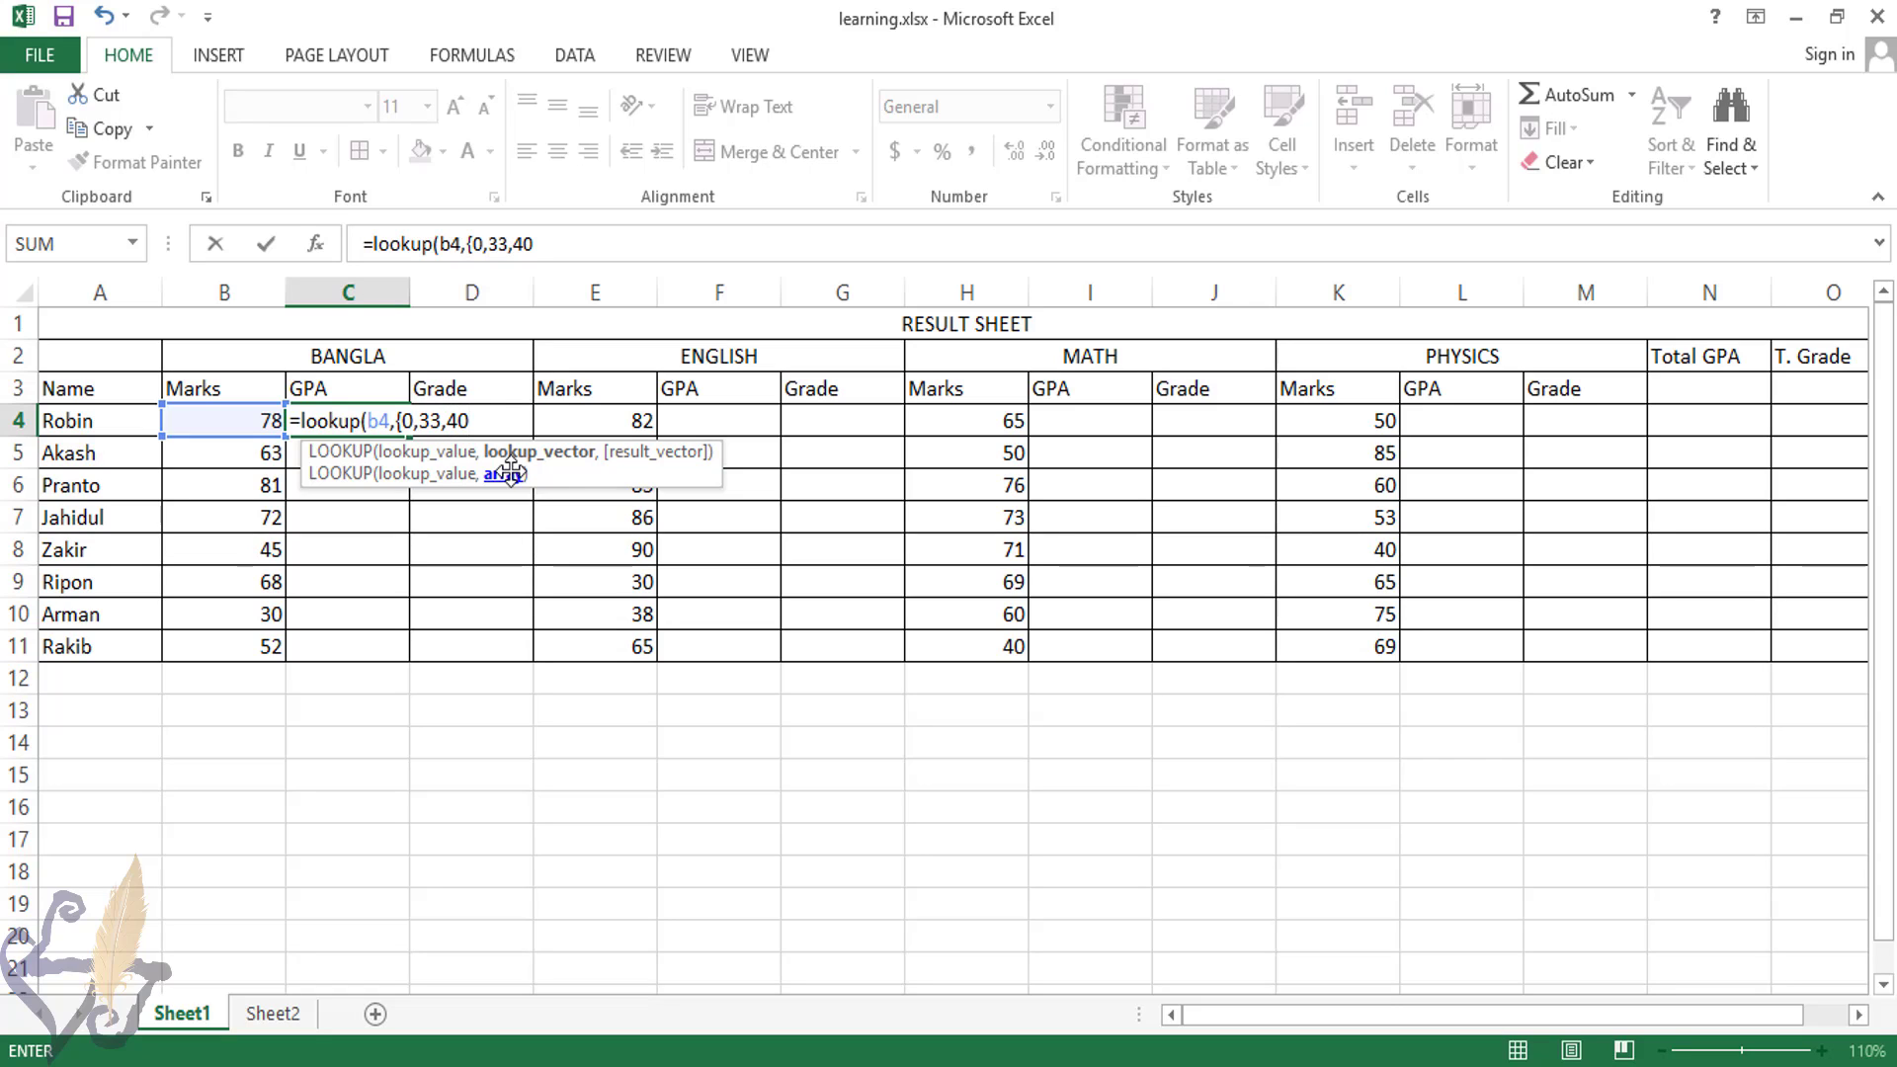
pyautogui.write(',60,70,80')
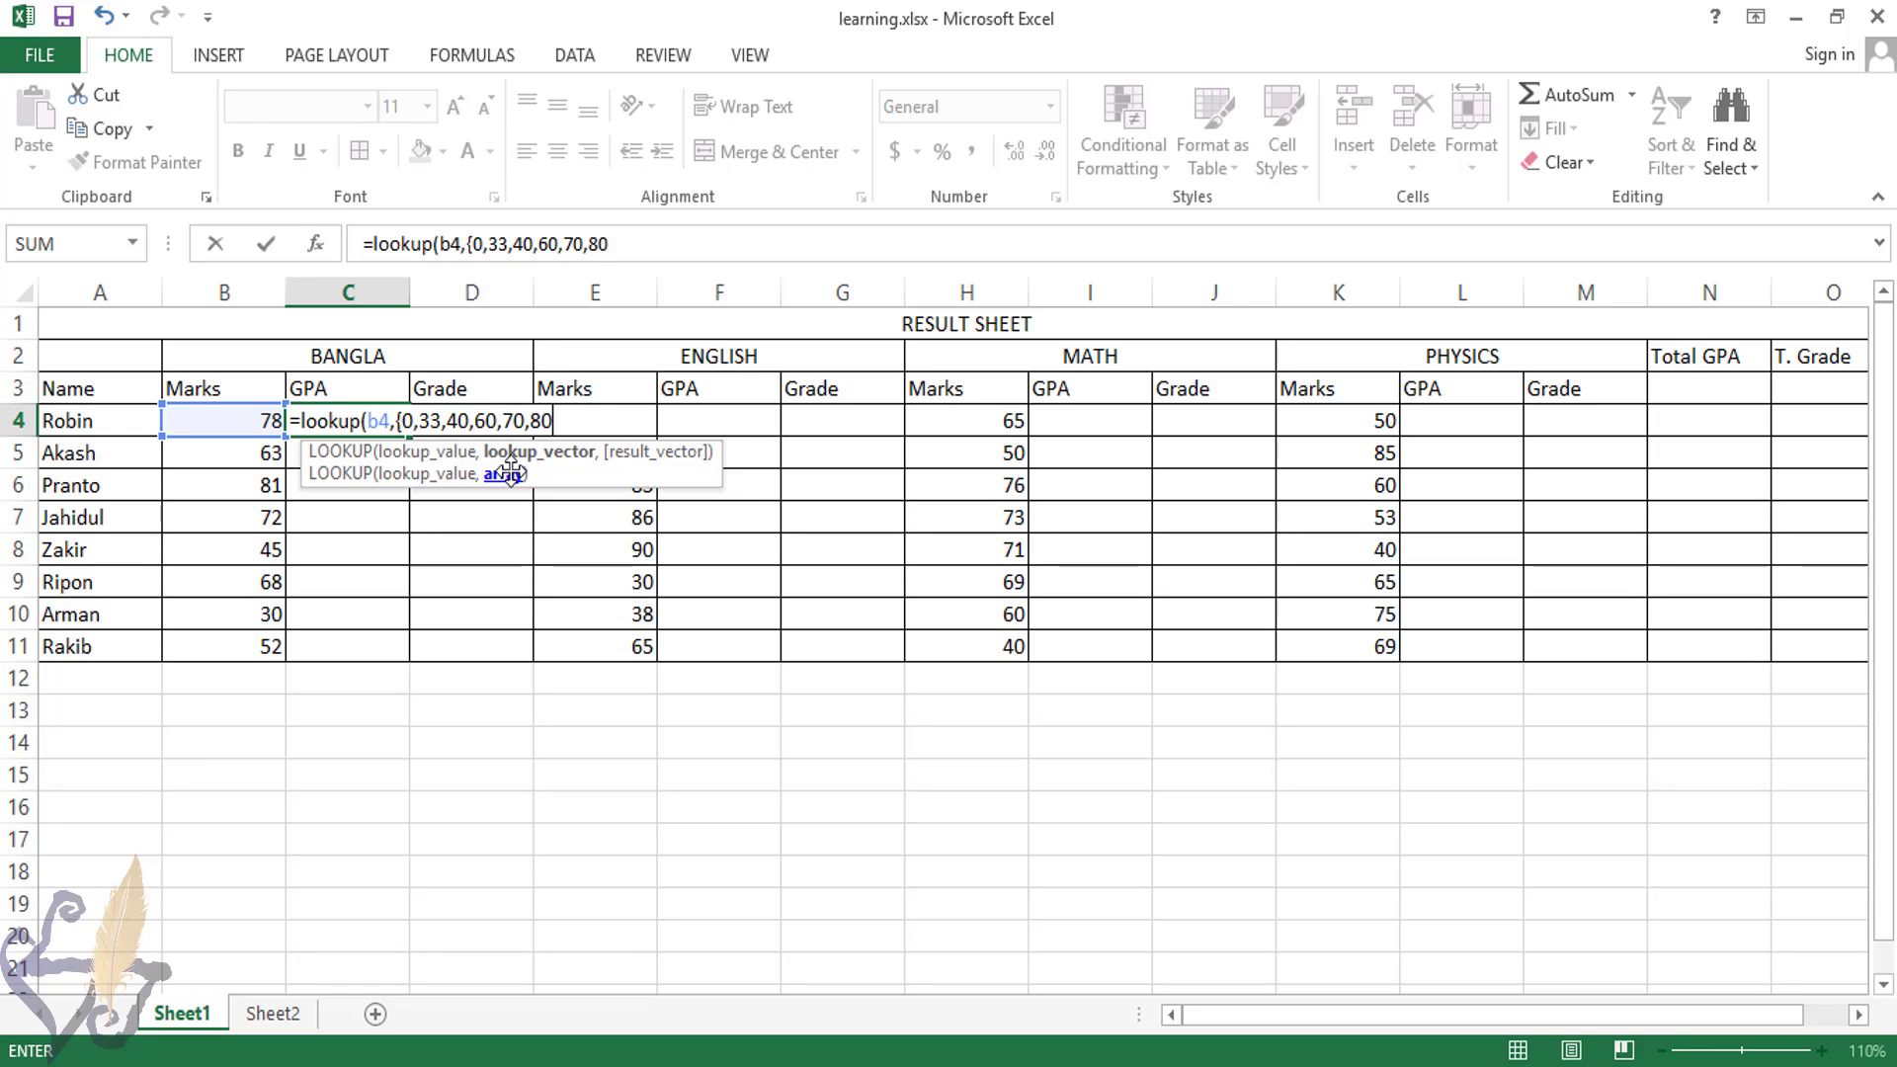
pyautogui.press('Return')
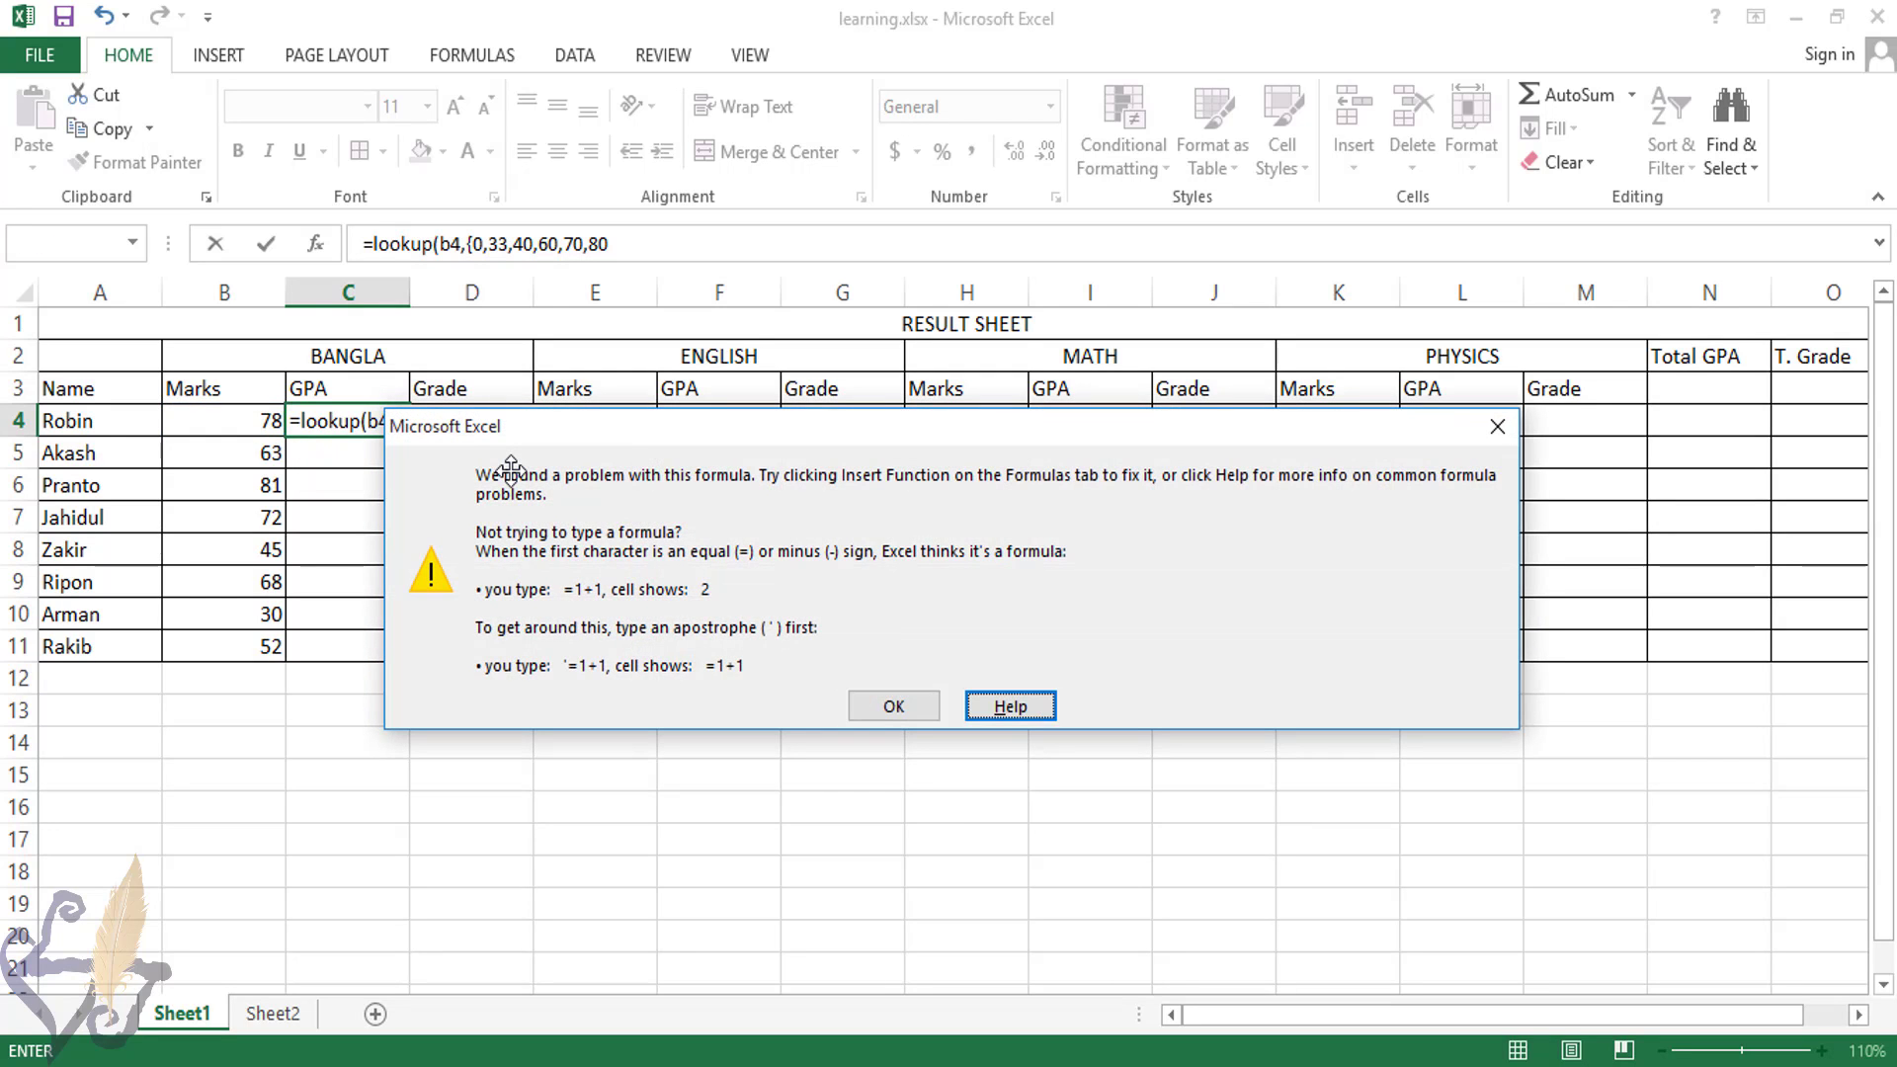
pyautogui.press('Escape')
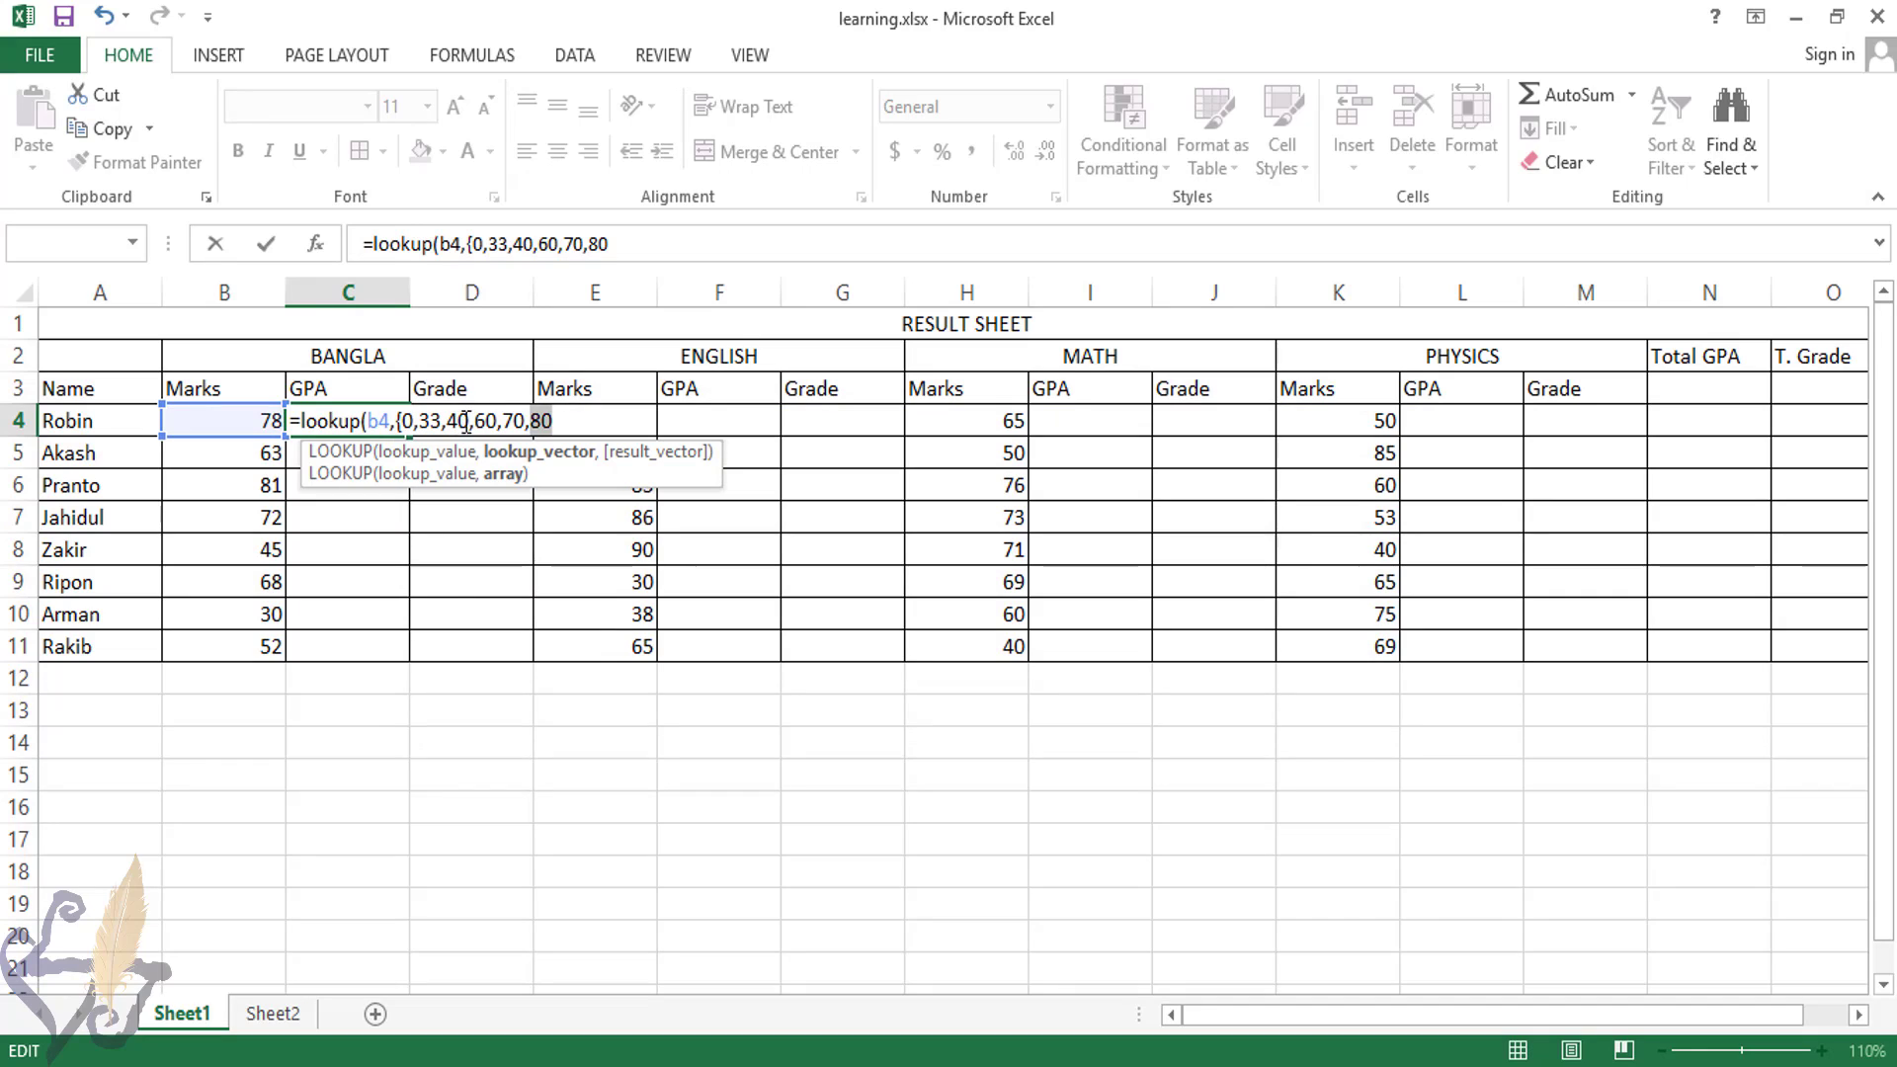
# Insert the missing threshold 50 between 40 and 60 in C4's lookup array and close the array with a brace and comma
pyautogui.click(553, 423)
pyautogui.press('Left')
pyautogui.press('Left')
pyautogui.press('Left')
pyautogui.press('Left')
pyautogui.press('Left')
pyautogui.press('Left')
pyautogui.press('Left')
pyautogui.press('Left')
pyautogui.press('Left')
pyautogui.write(',50')
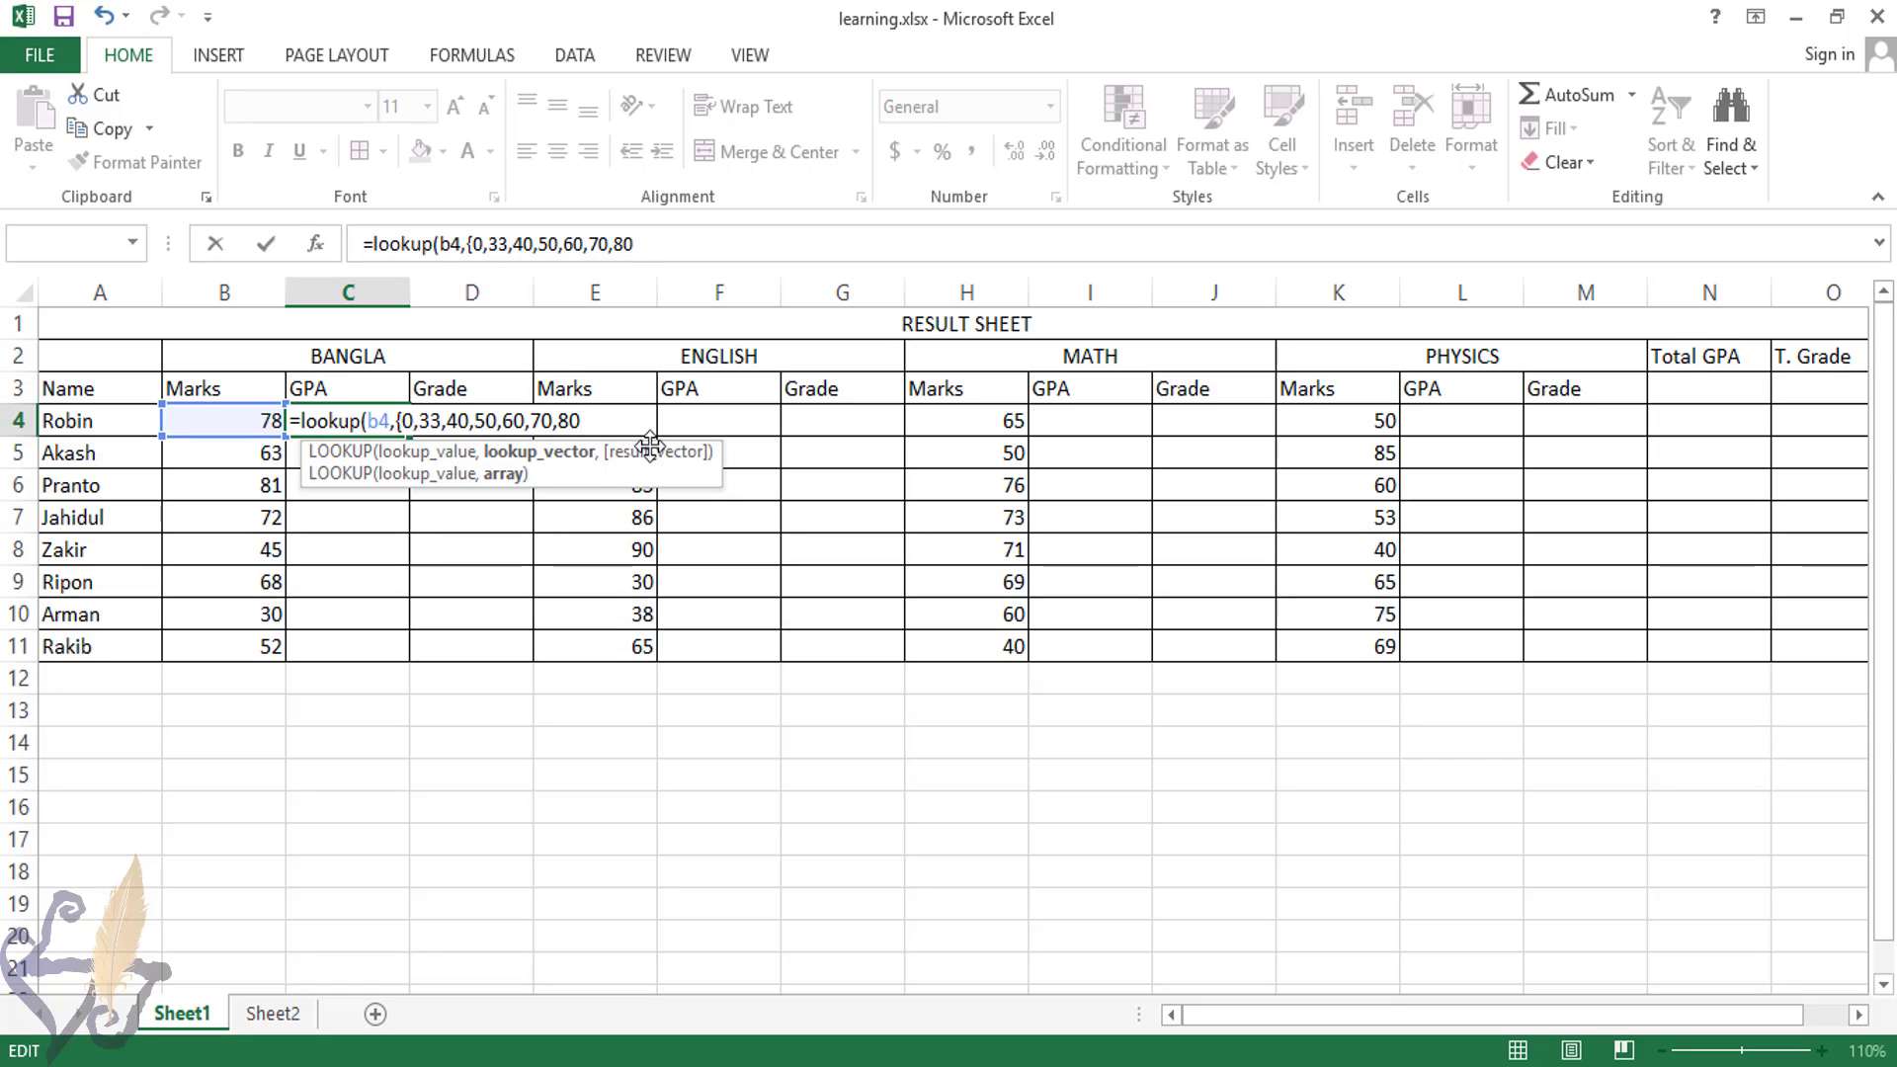
pyautogui.write('},')
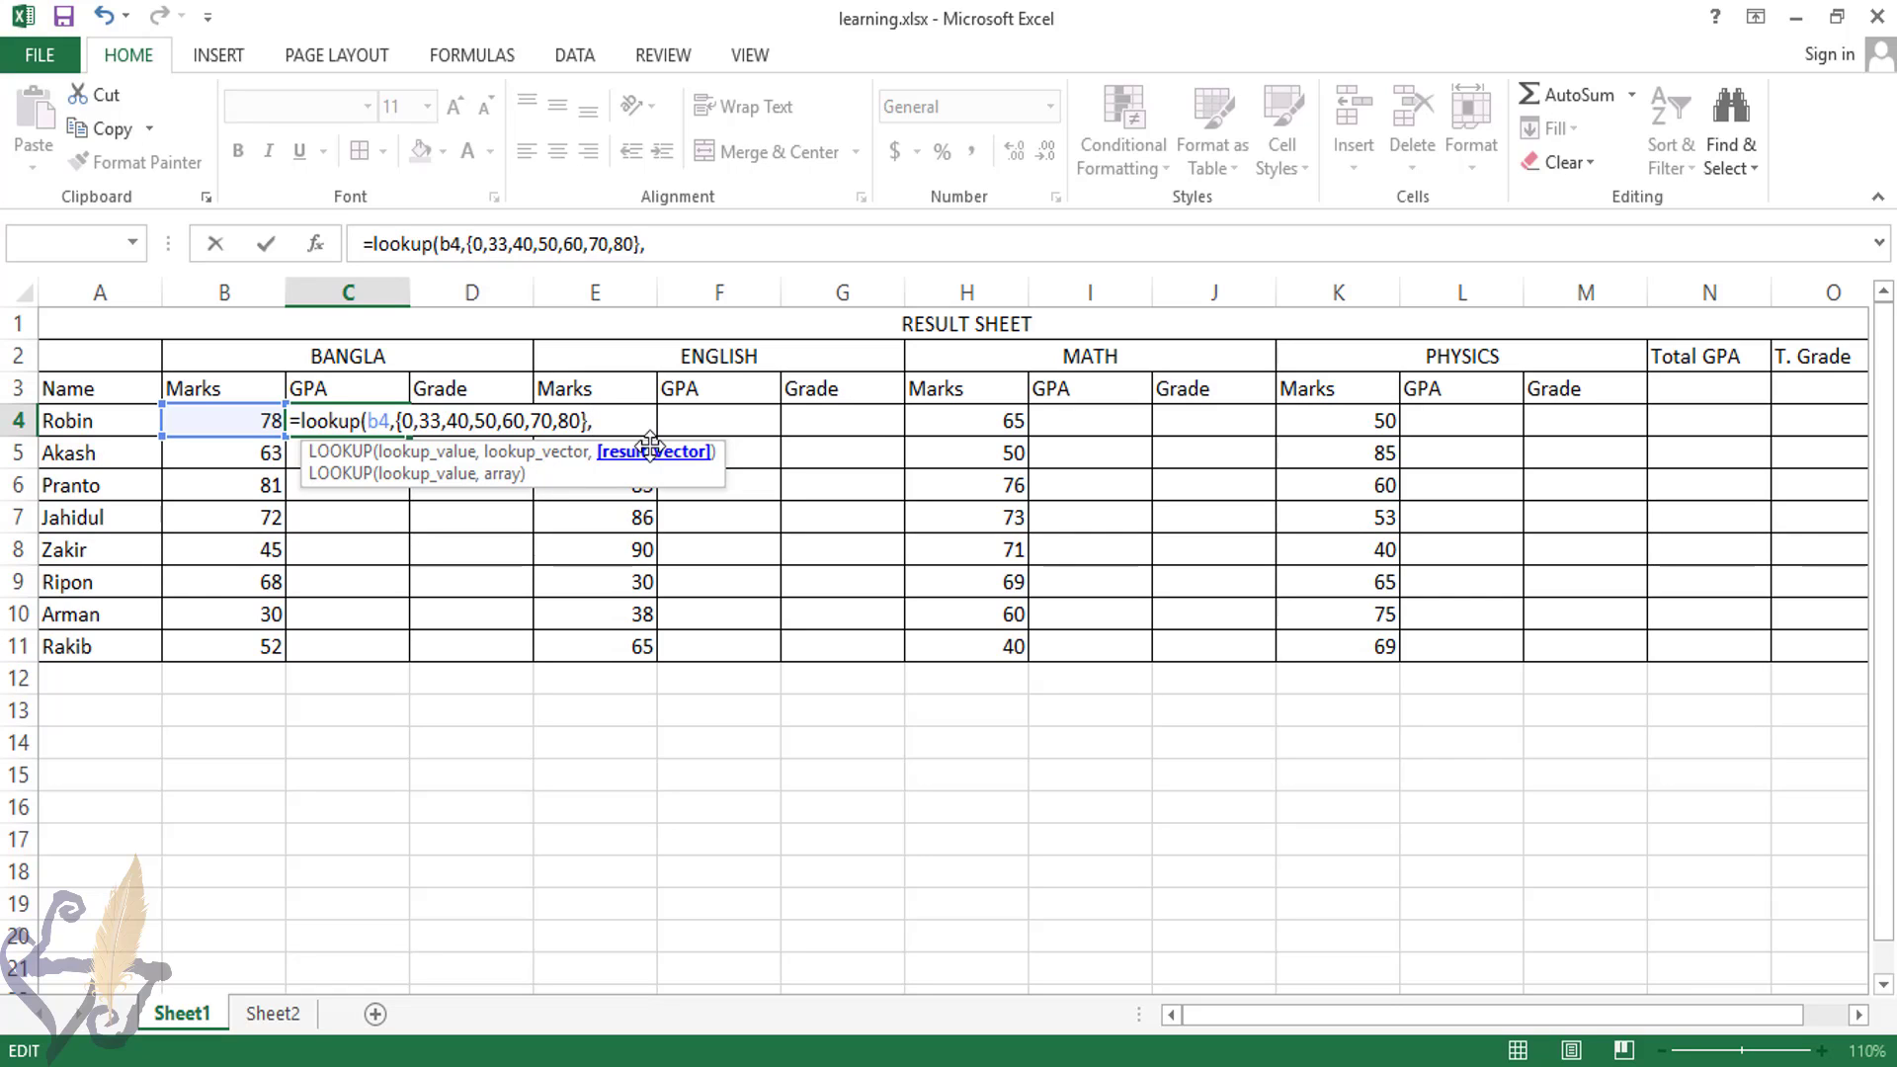
# Add {0,2,2.5,3,3.5,4,5} as the result vector and complete the LOOKUP formula in C4
pyautogui.write('{')
pyautogui.write('0,2,2.5,3')
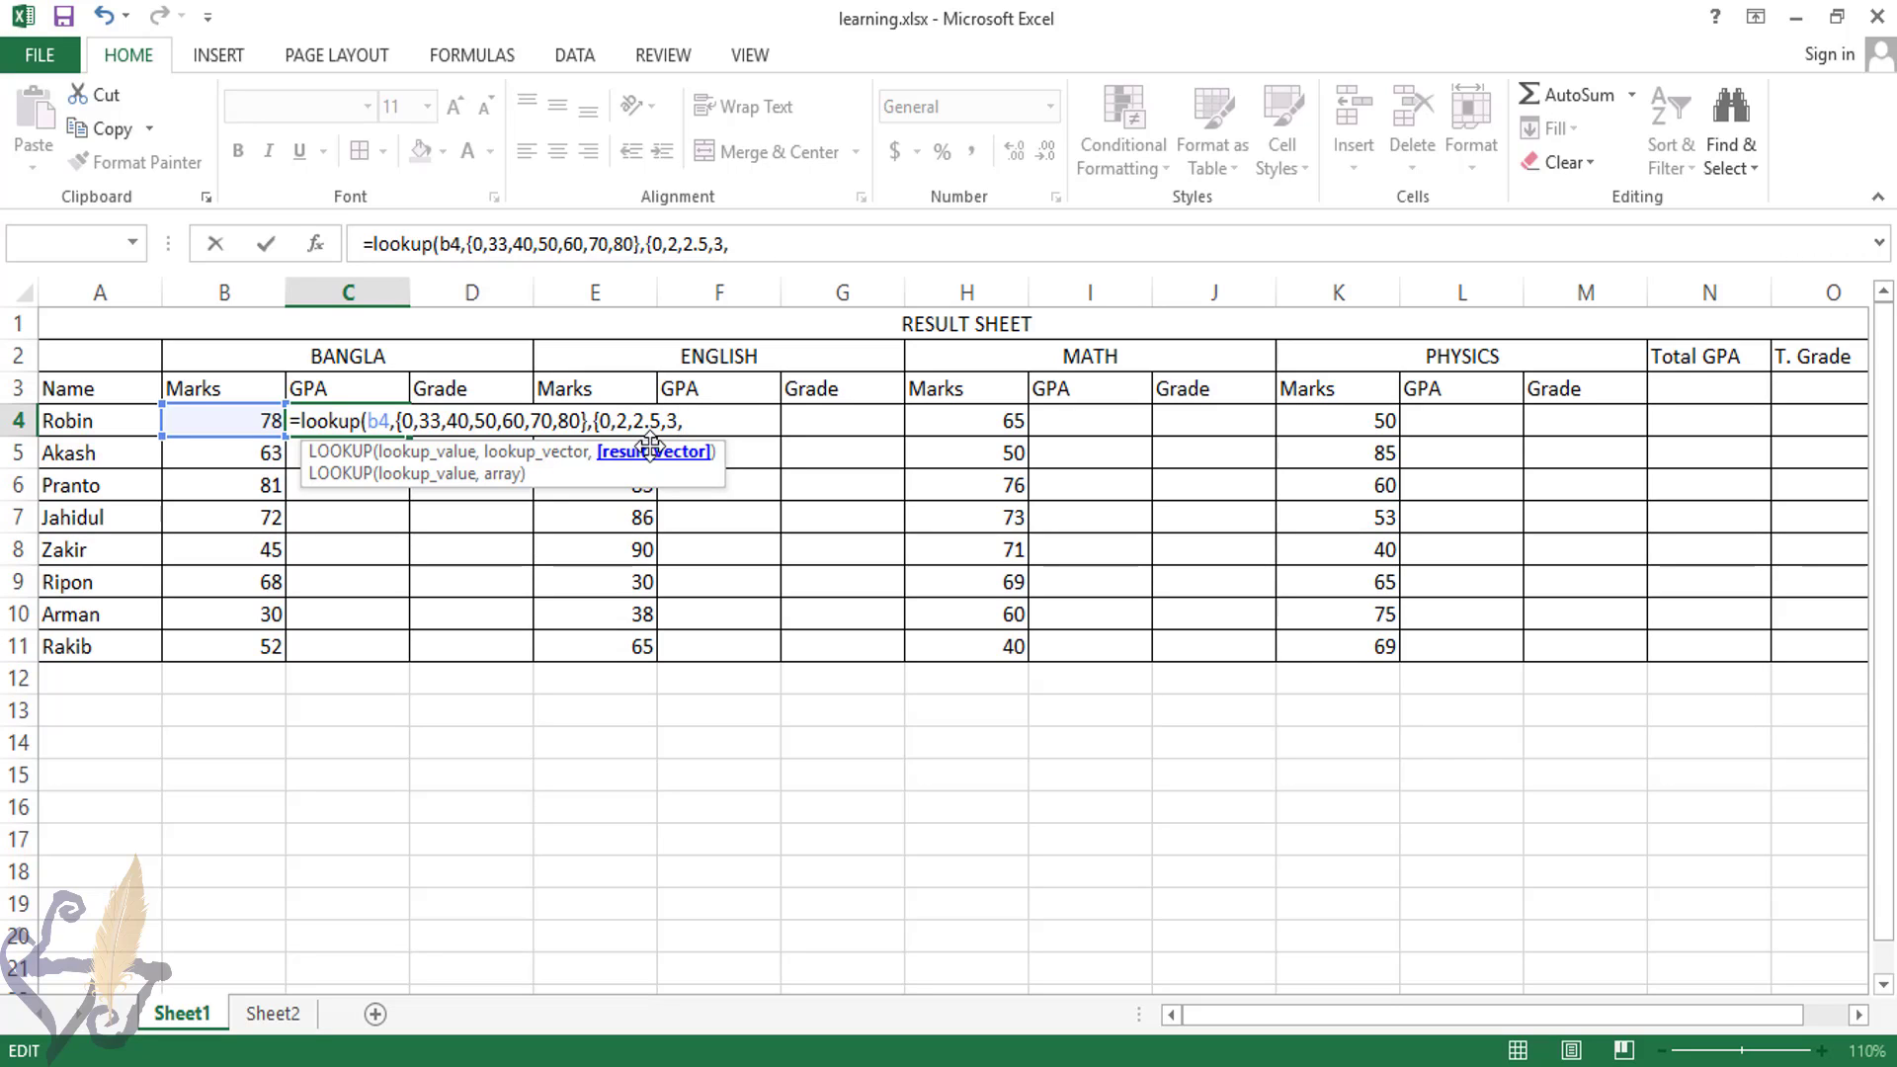
pyautogui.write(',3.5,4,5}')
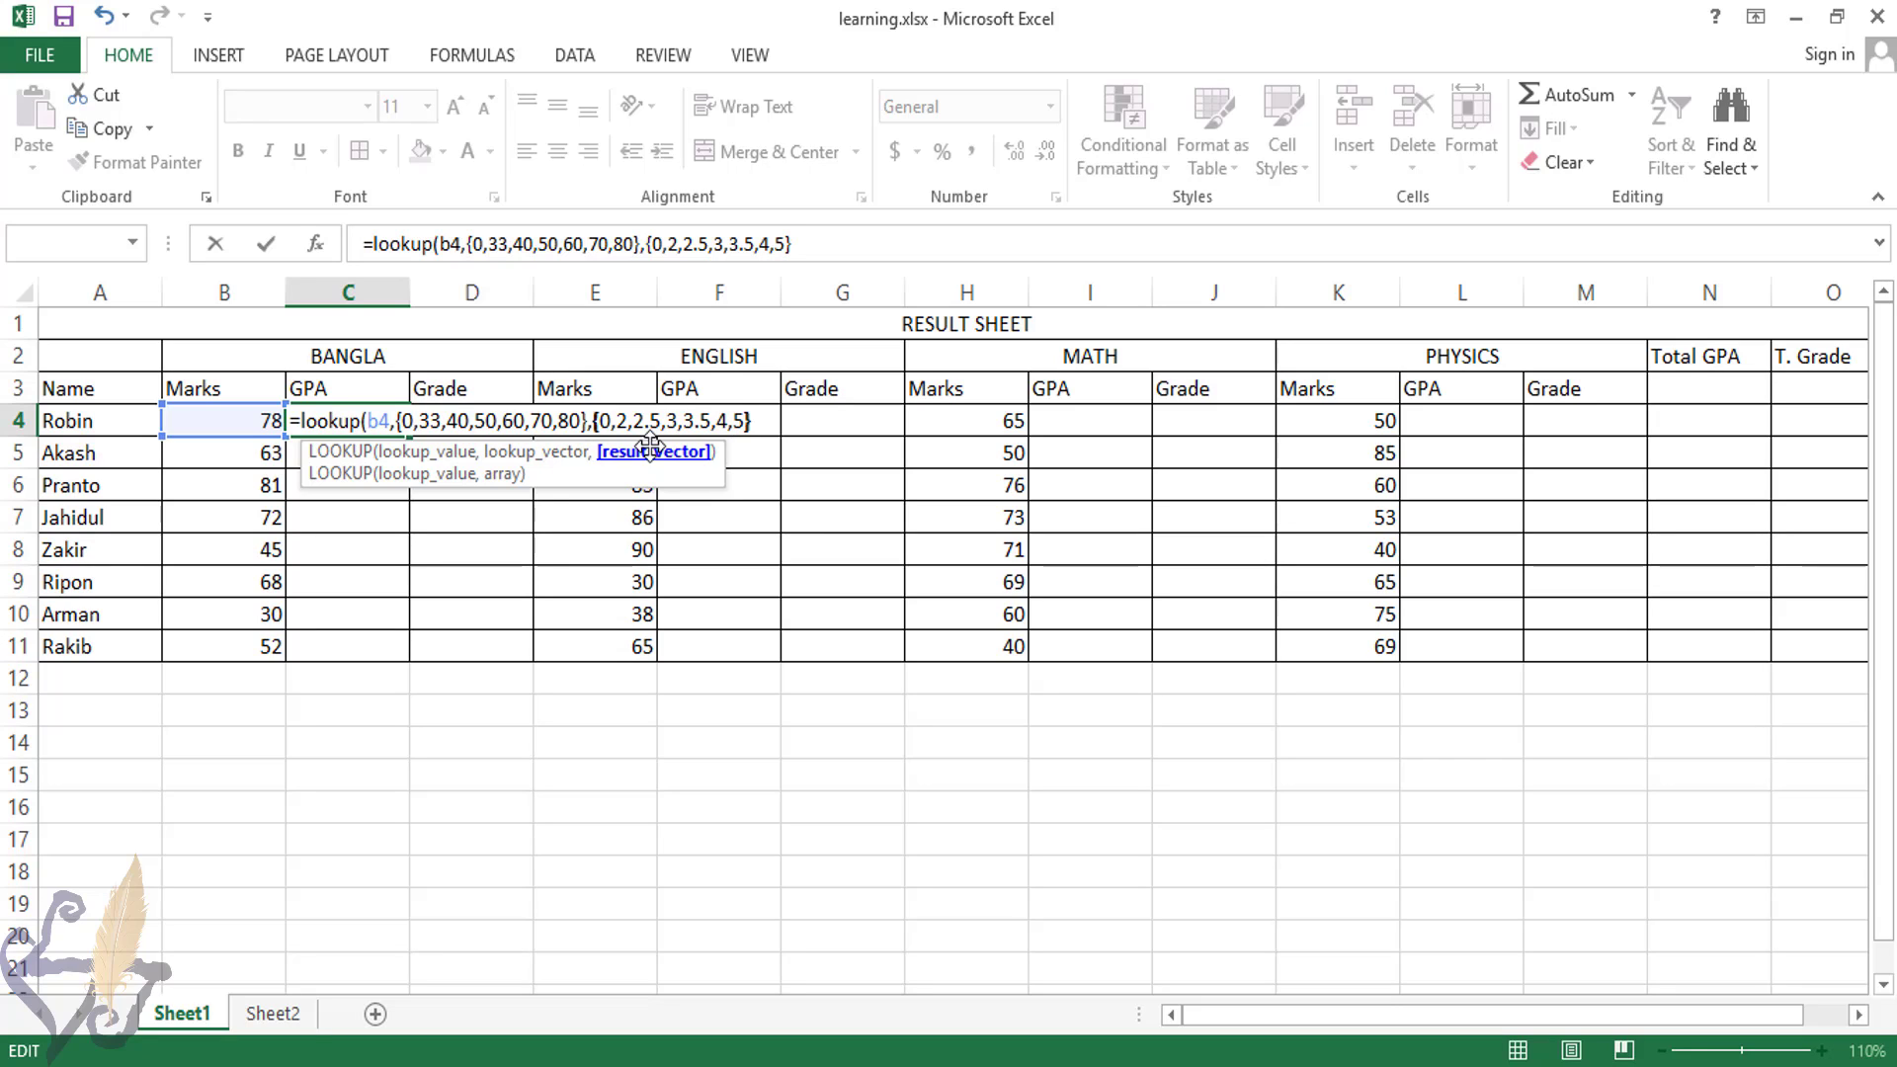
pyautogui.write(')')
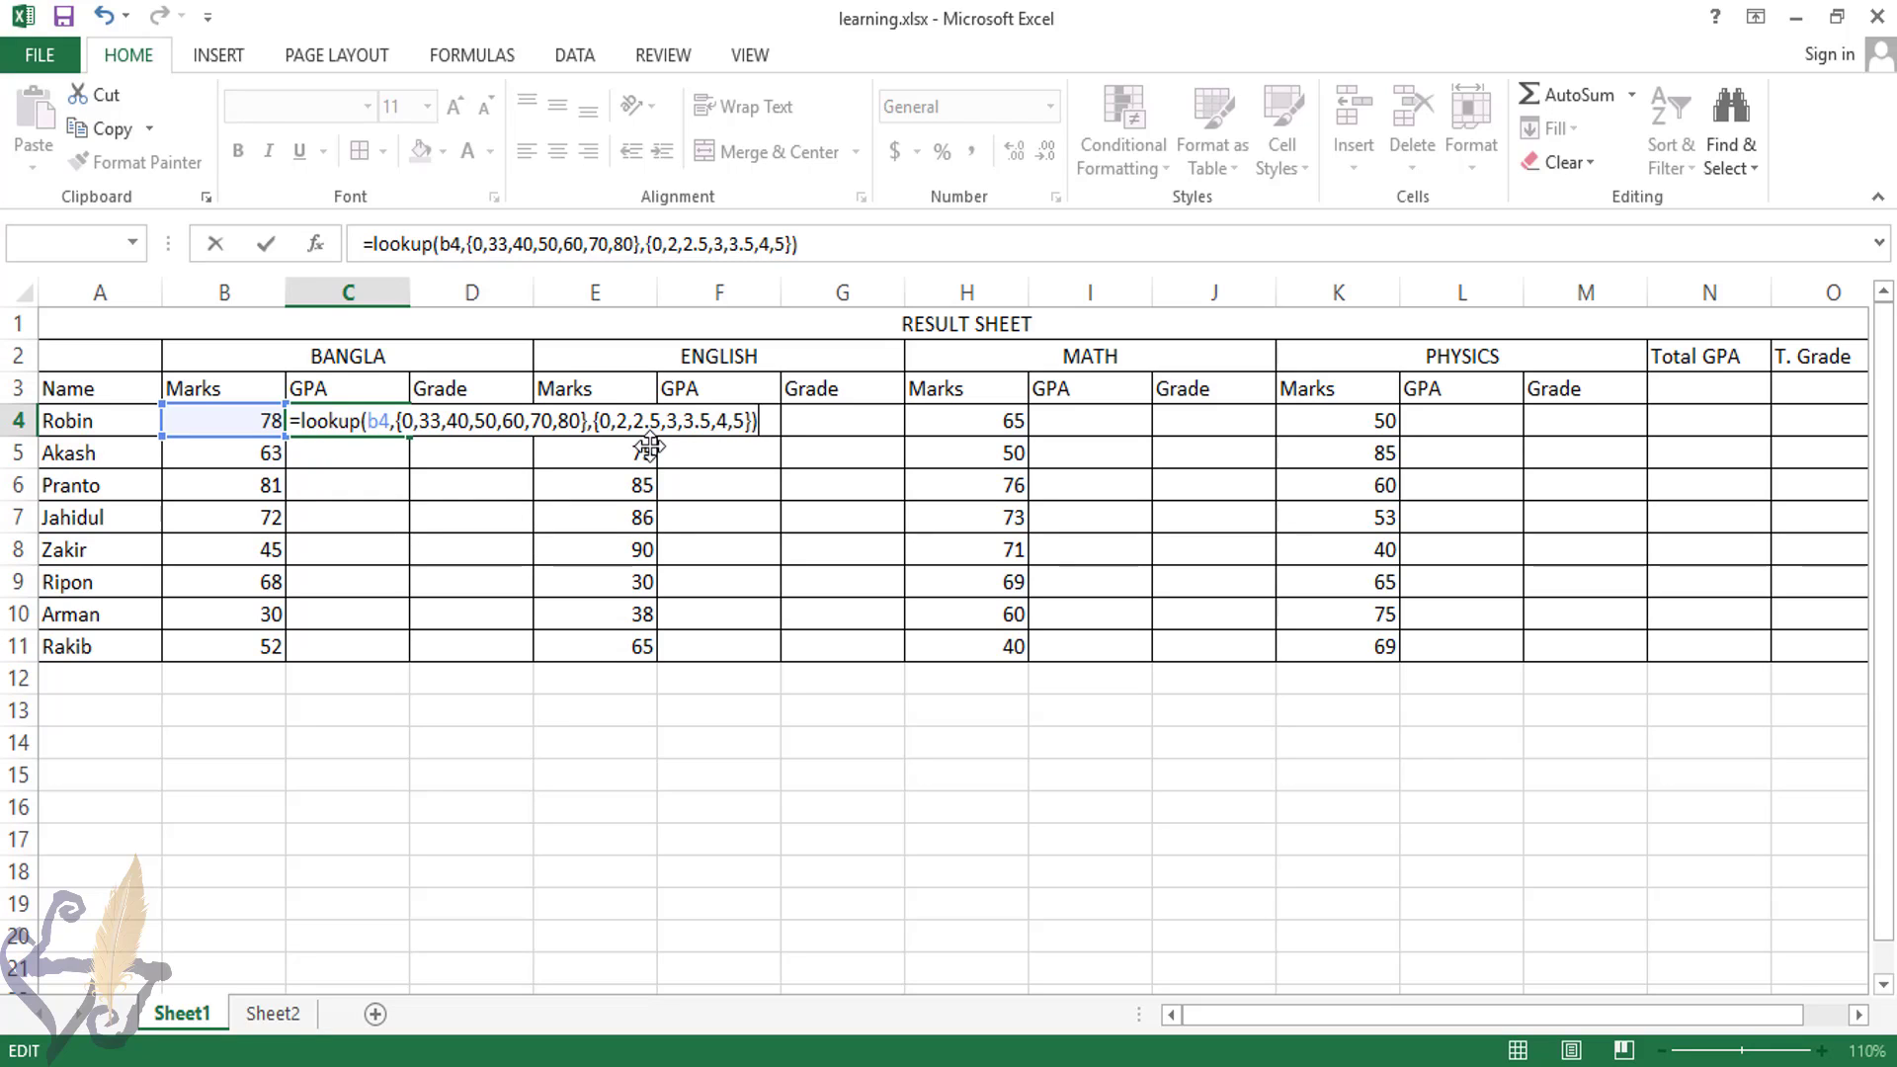
pyautogui.press('Return')
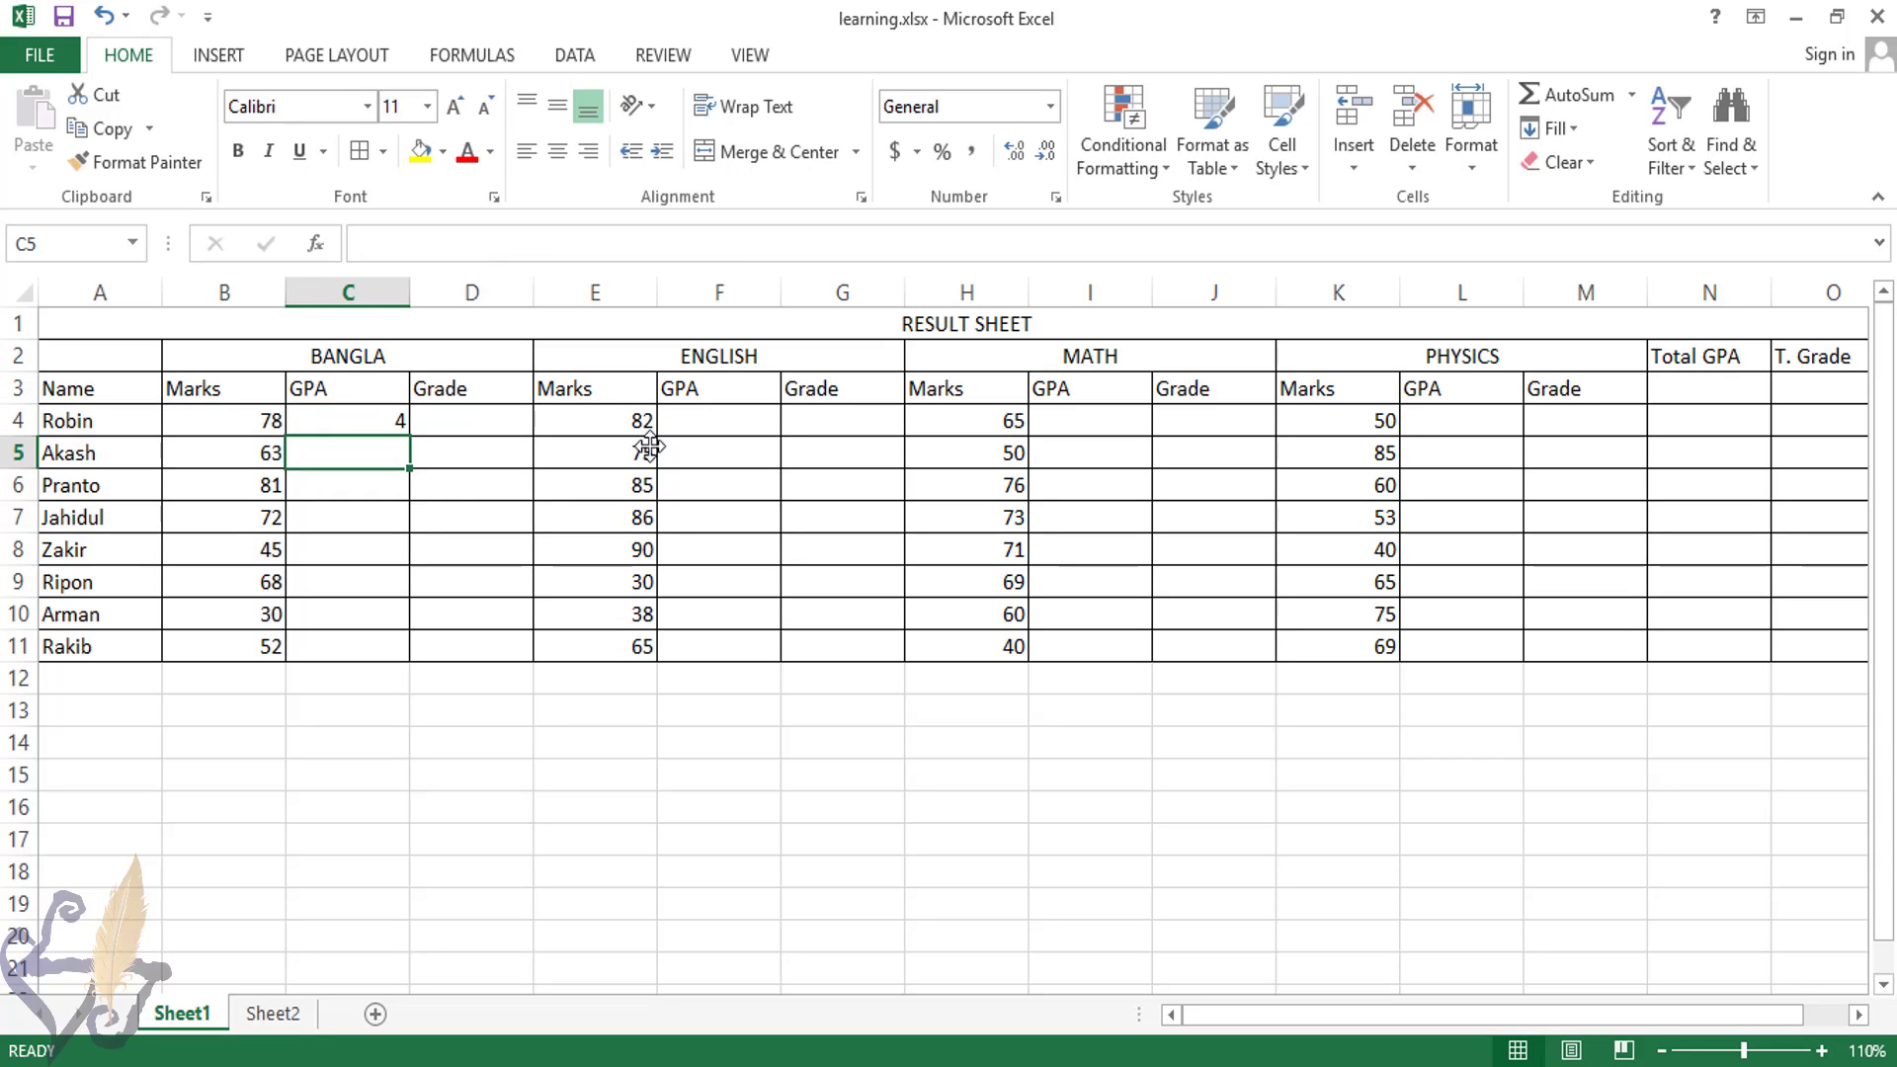
# Fill the Bangla GPA formula from C4 down to C11 and check the copied formulas
pyautogui.press('Up')
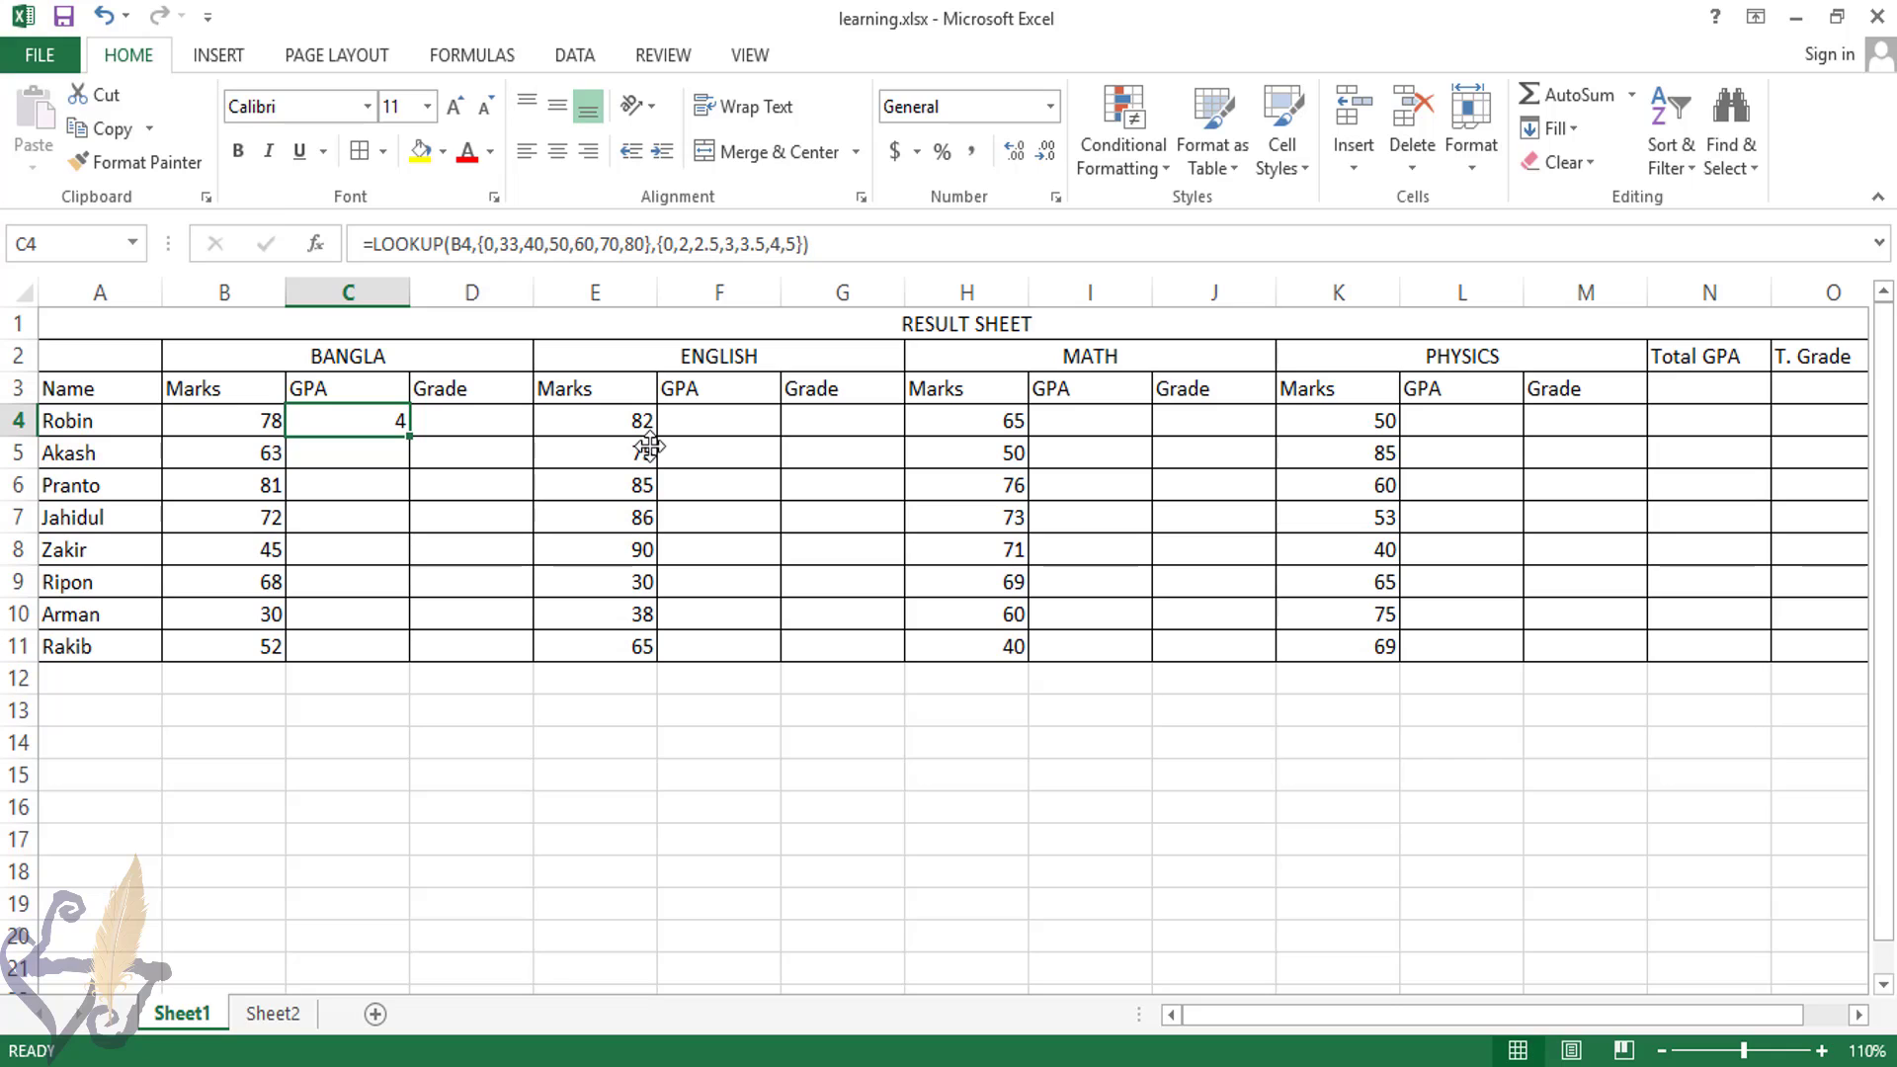
pyautogui.press('Left')
pyautogui.press('Right')
pyautogui.moveTo(411, 436); pyautogui.dragTo(402, 653)
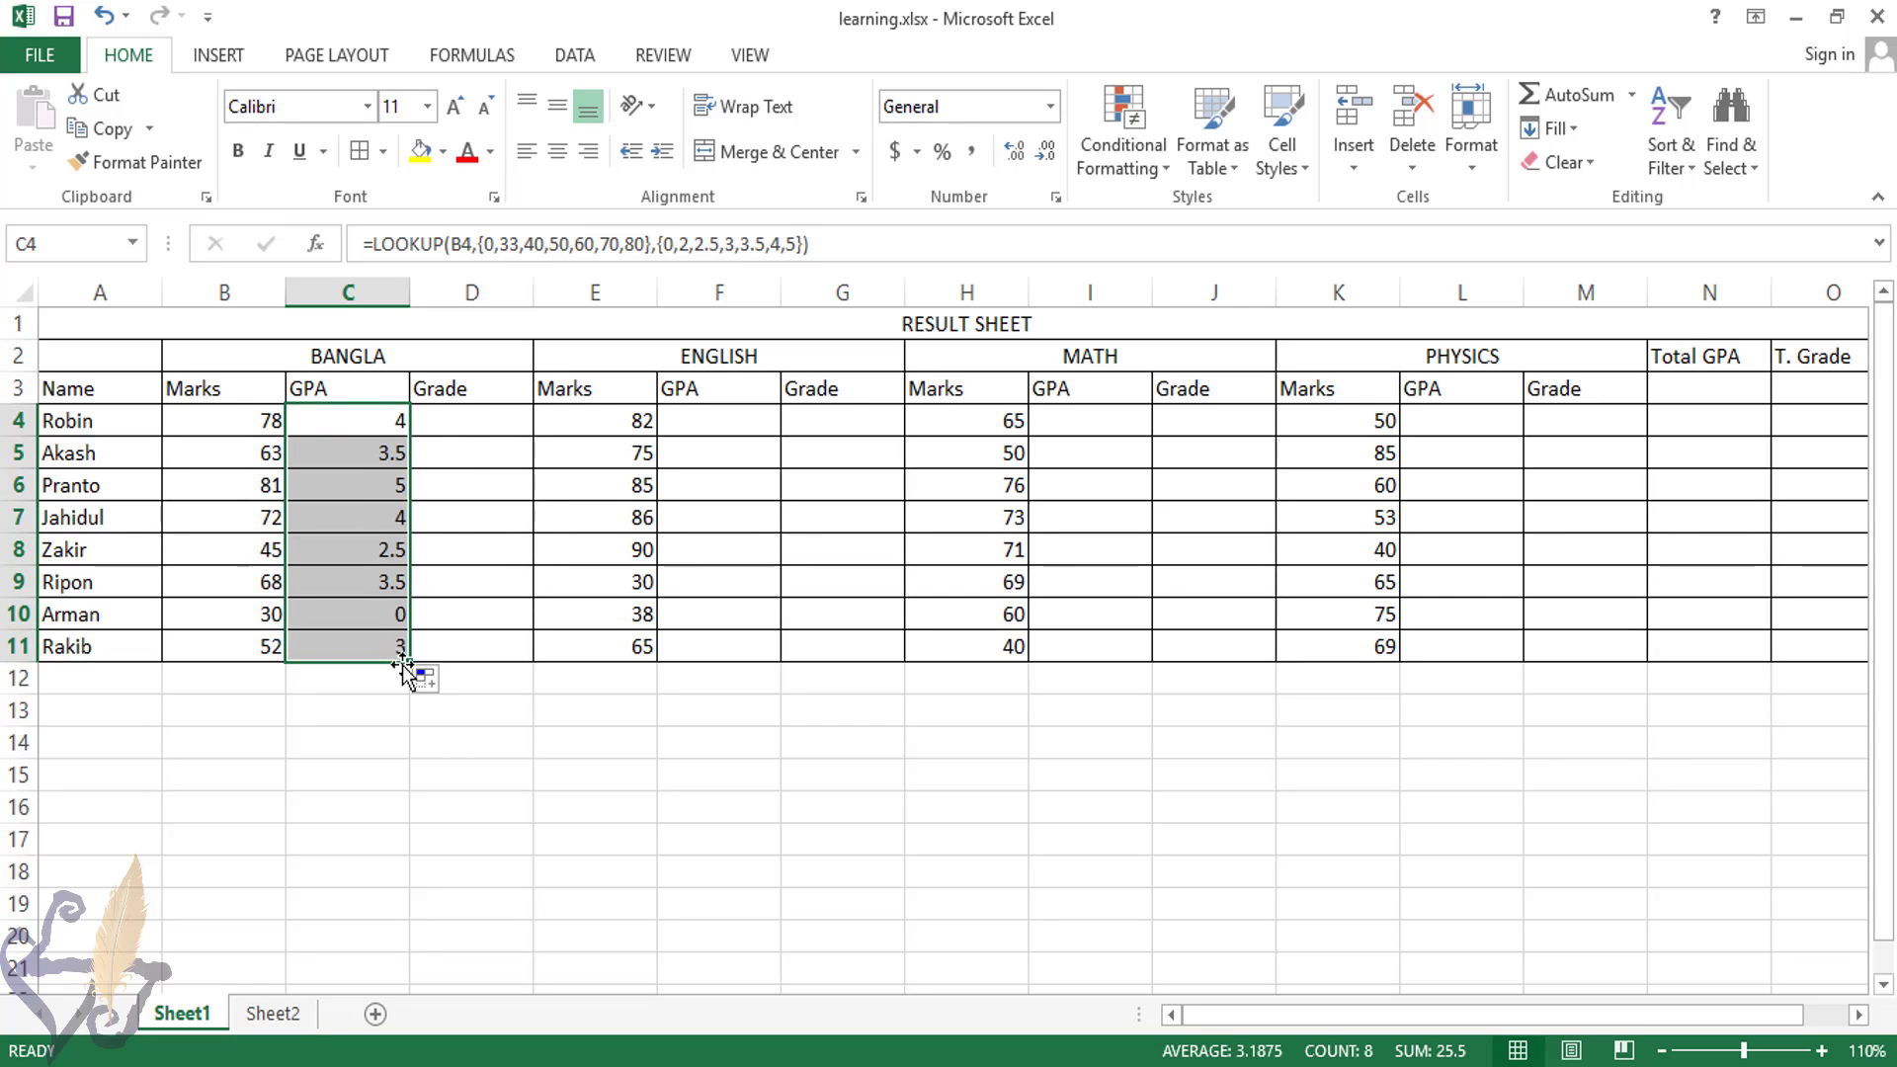
pyautogui.click(385, 611)
pyautogui.click(390, 447)
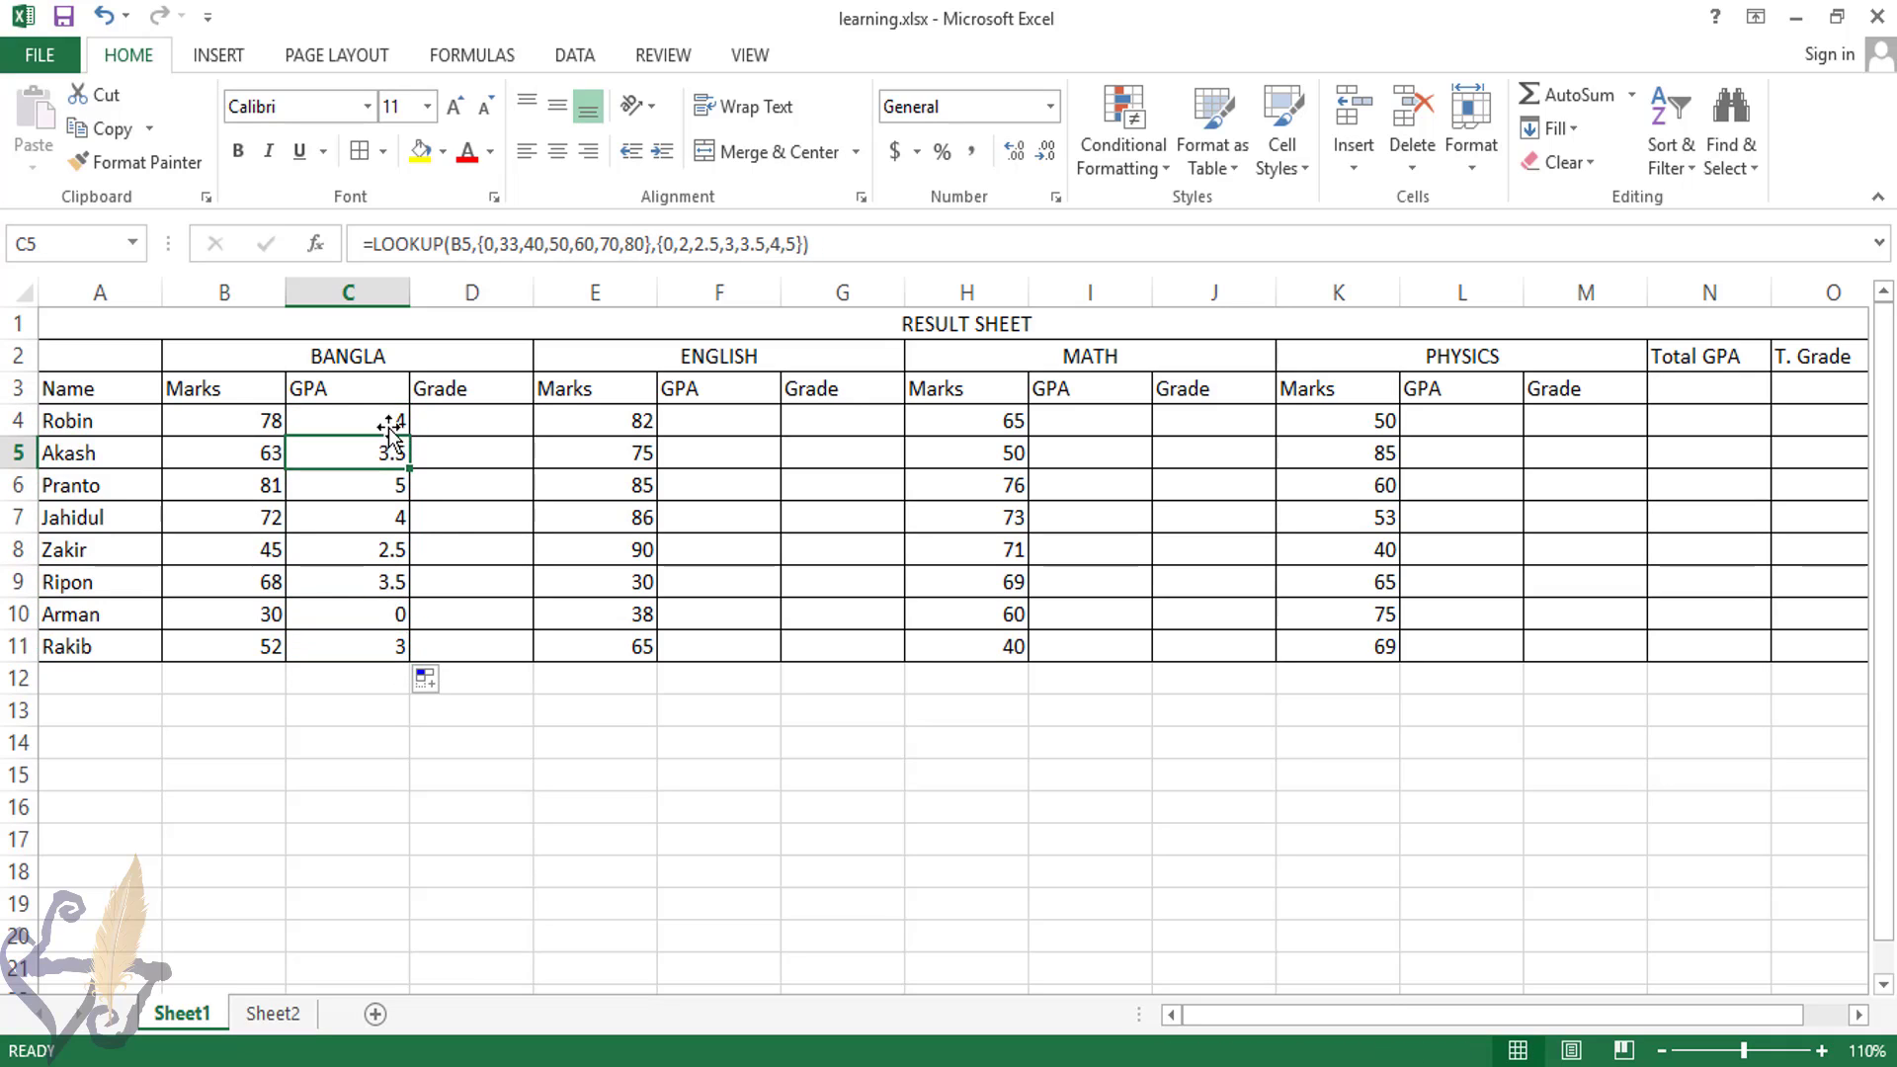
pyautogui.click(386, 603)
pyautogui.click(389, 423)
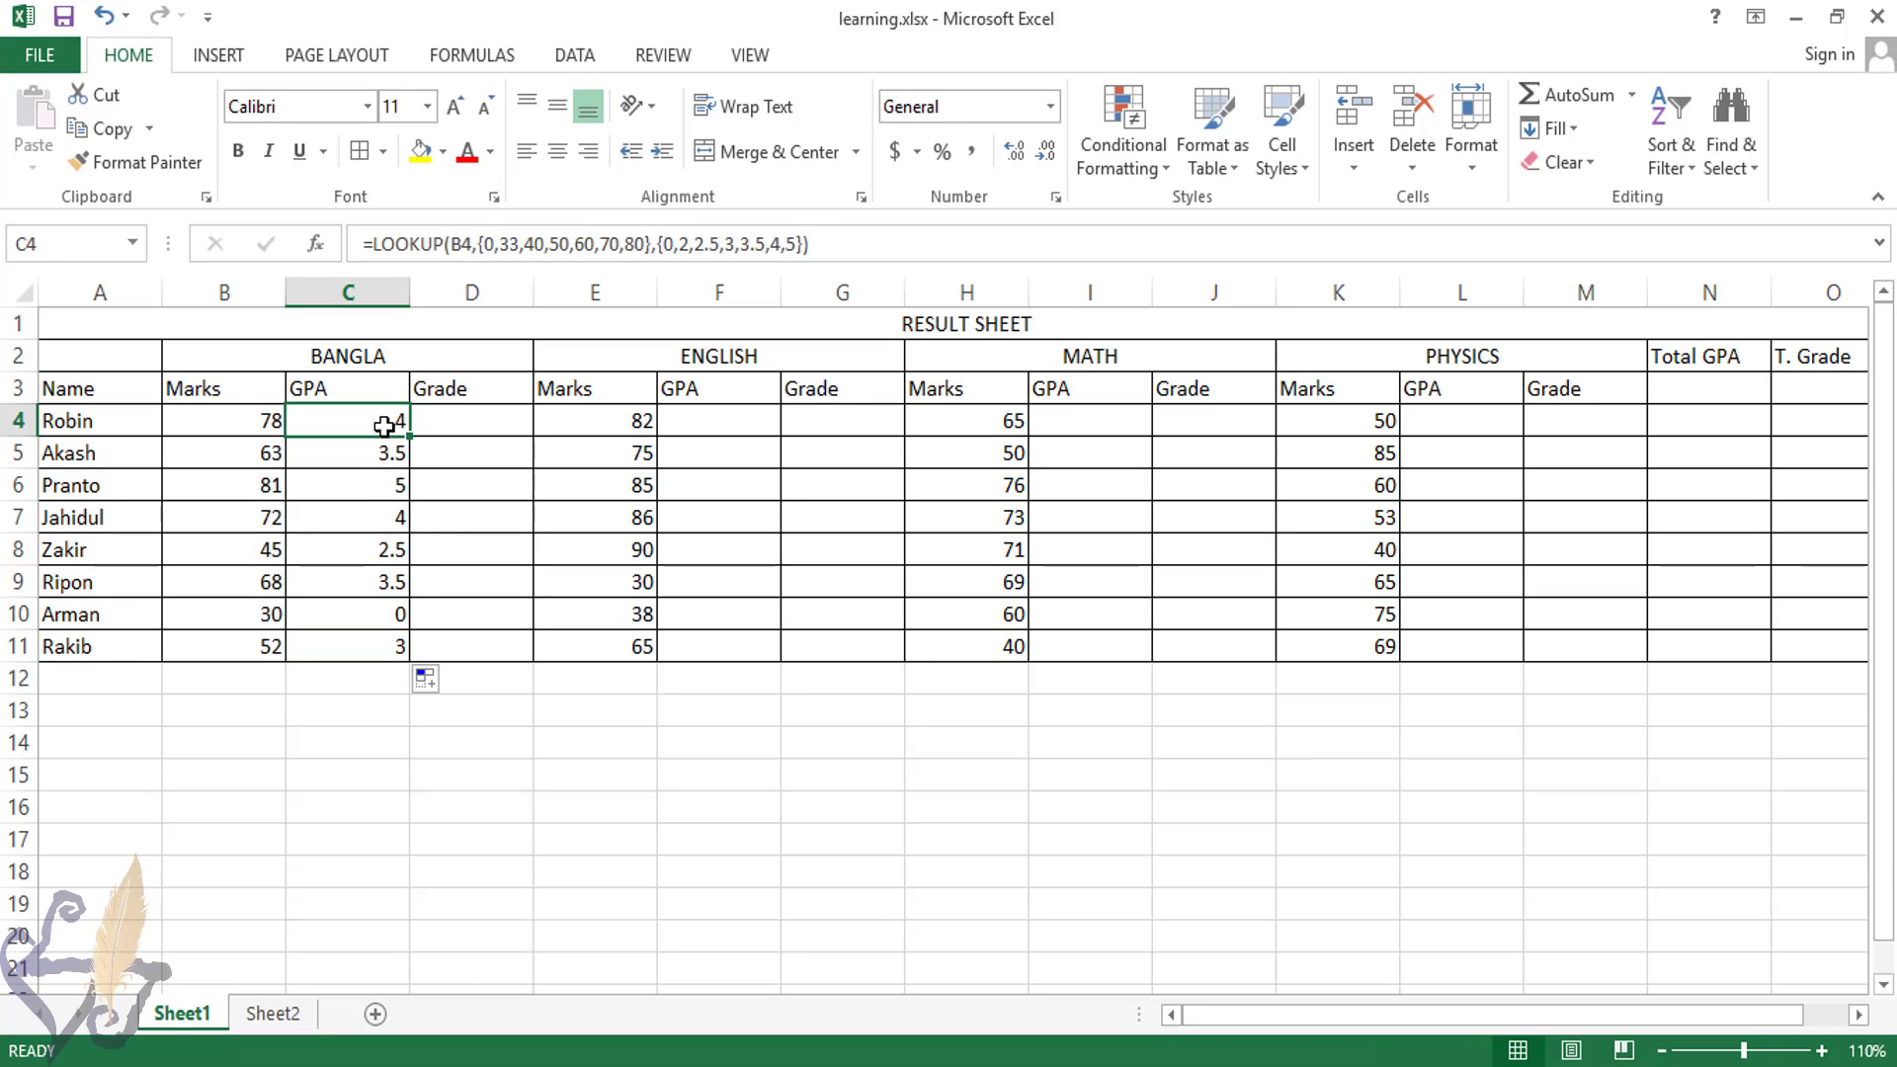
pyautogui.click(383, 643)
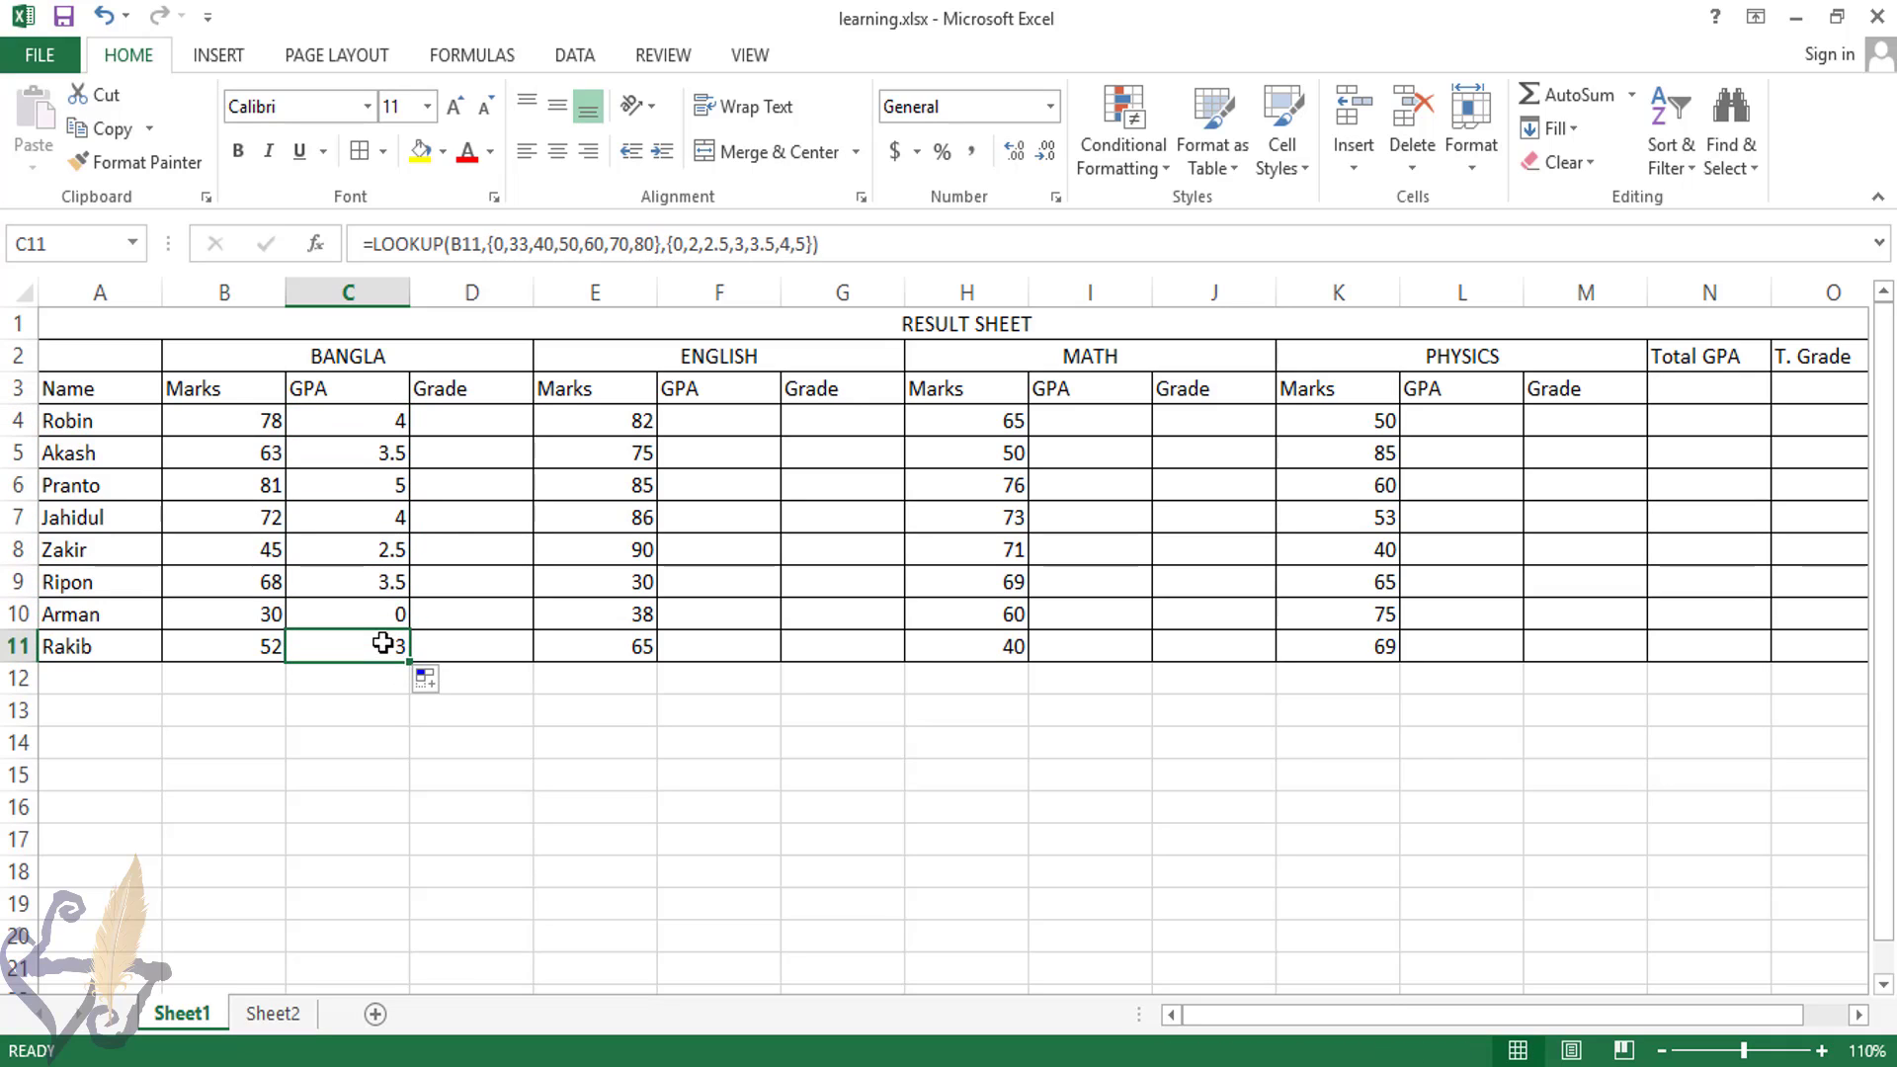
# Copy the formula from C4 to the English GPA cell F4 as formula only and fill it down to F11
pyautogui.click(385, 423)
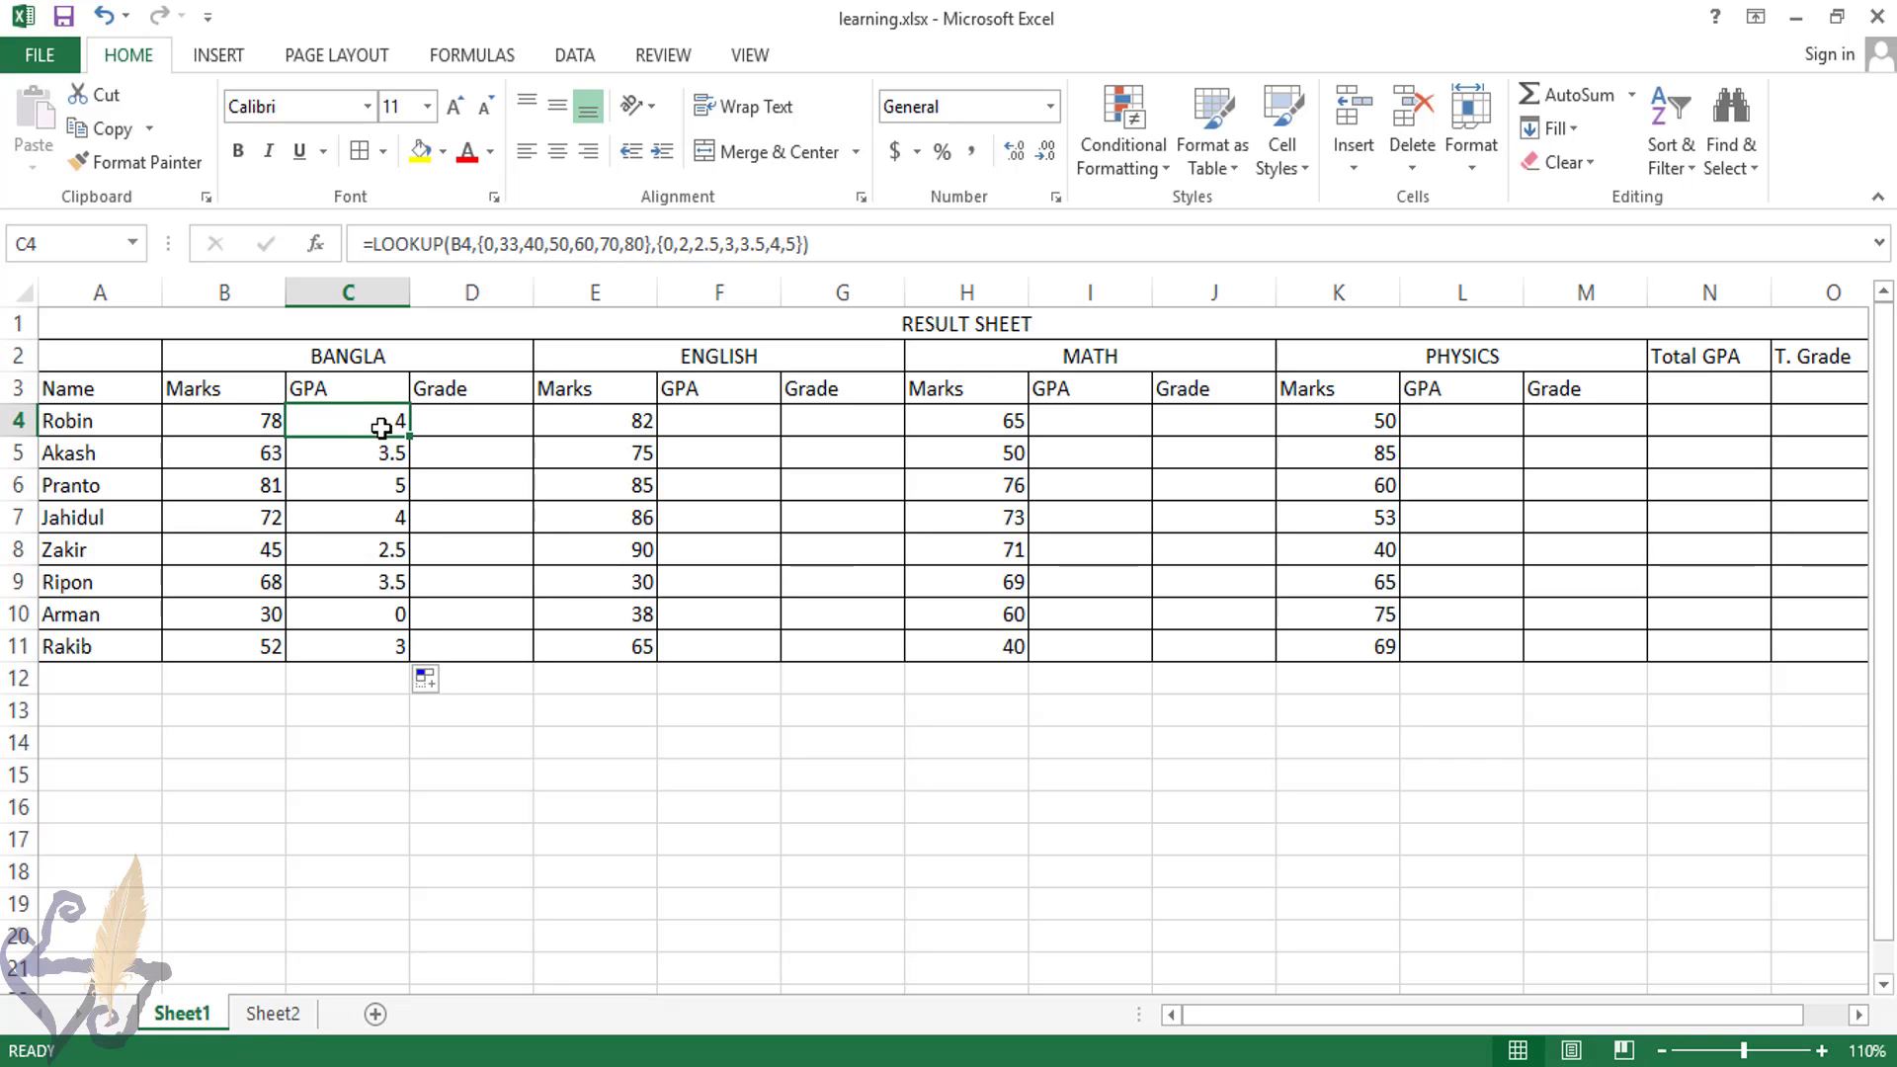
pyautogui.hotkey('ctrl', 'c')
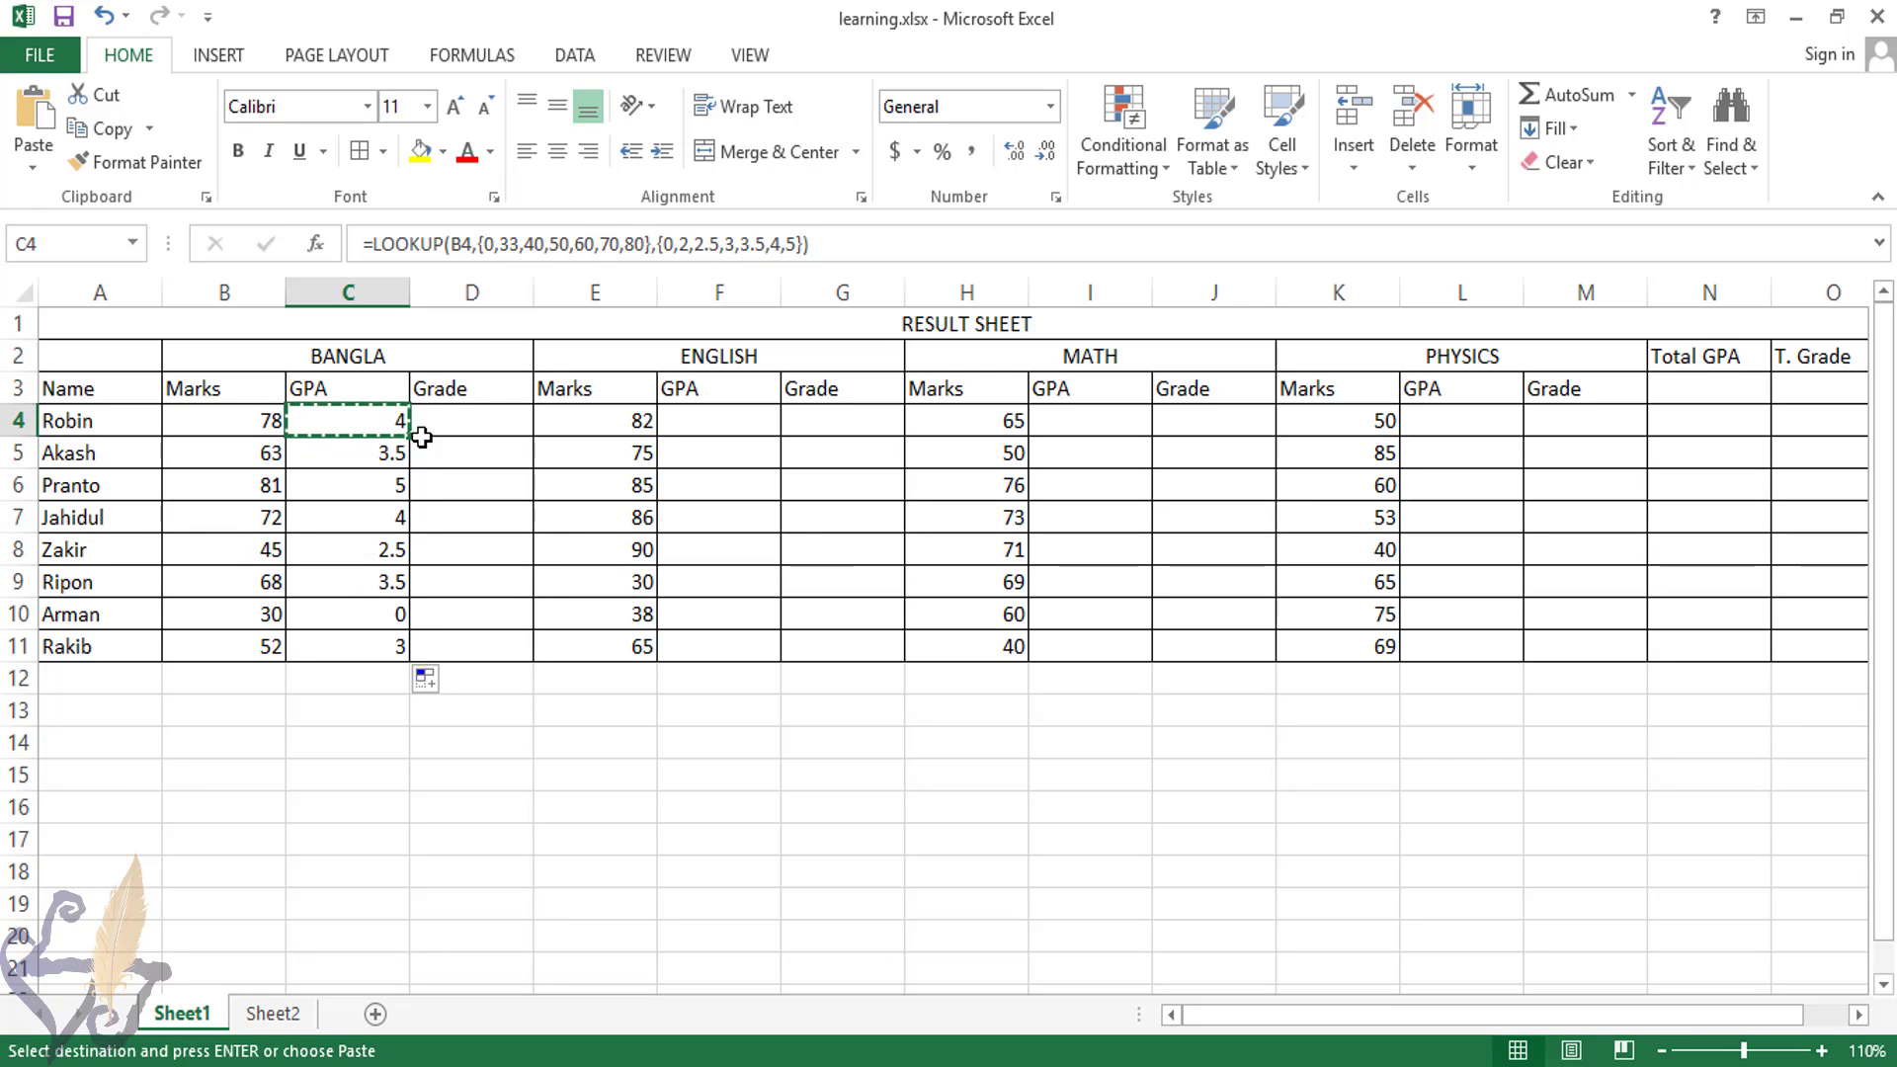
pyautogui.rightClick(689, 423)
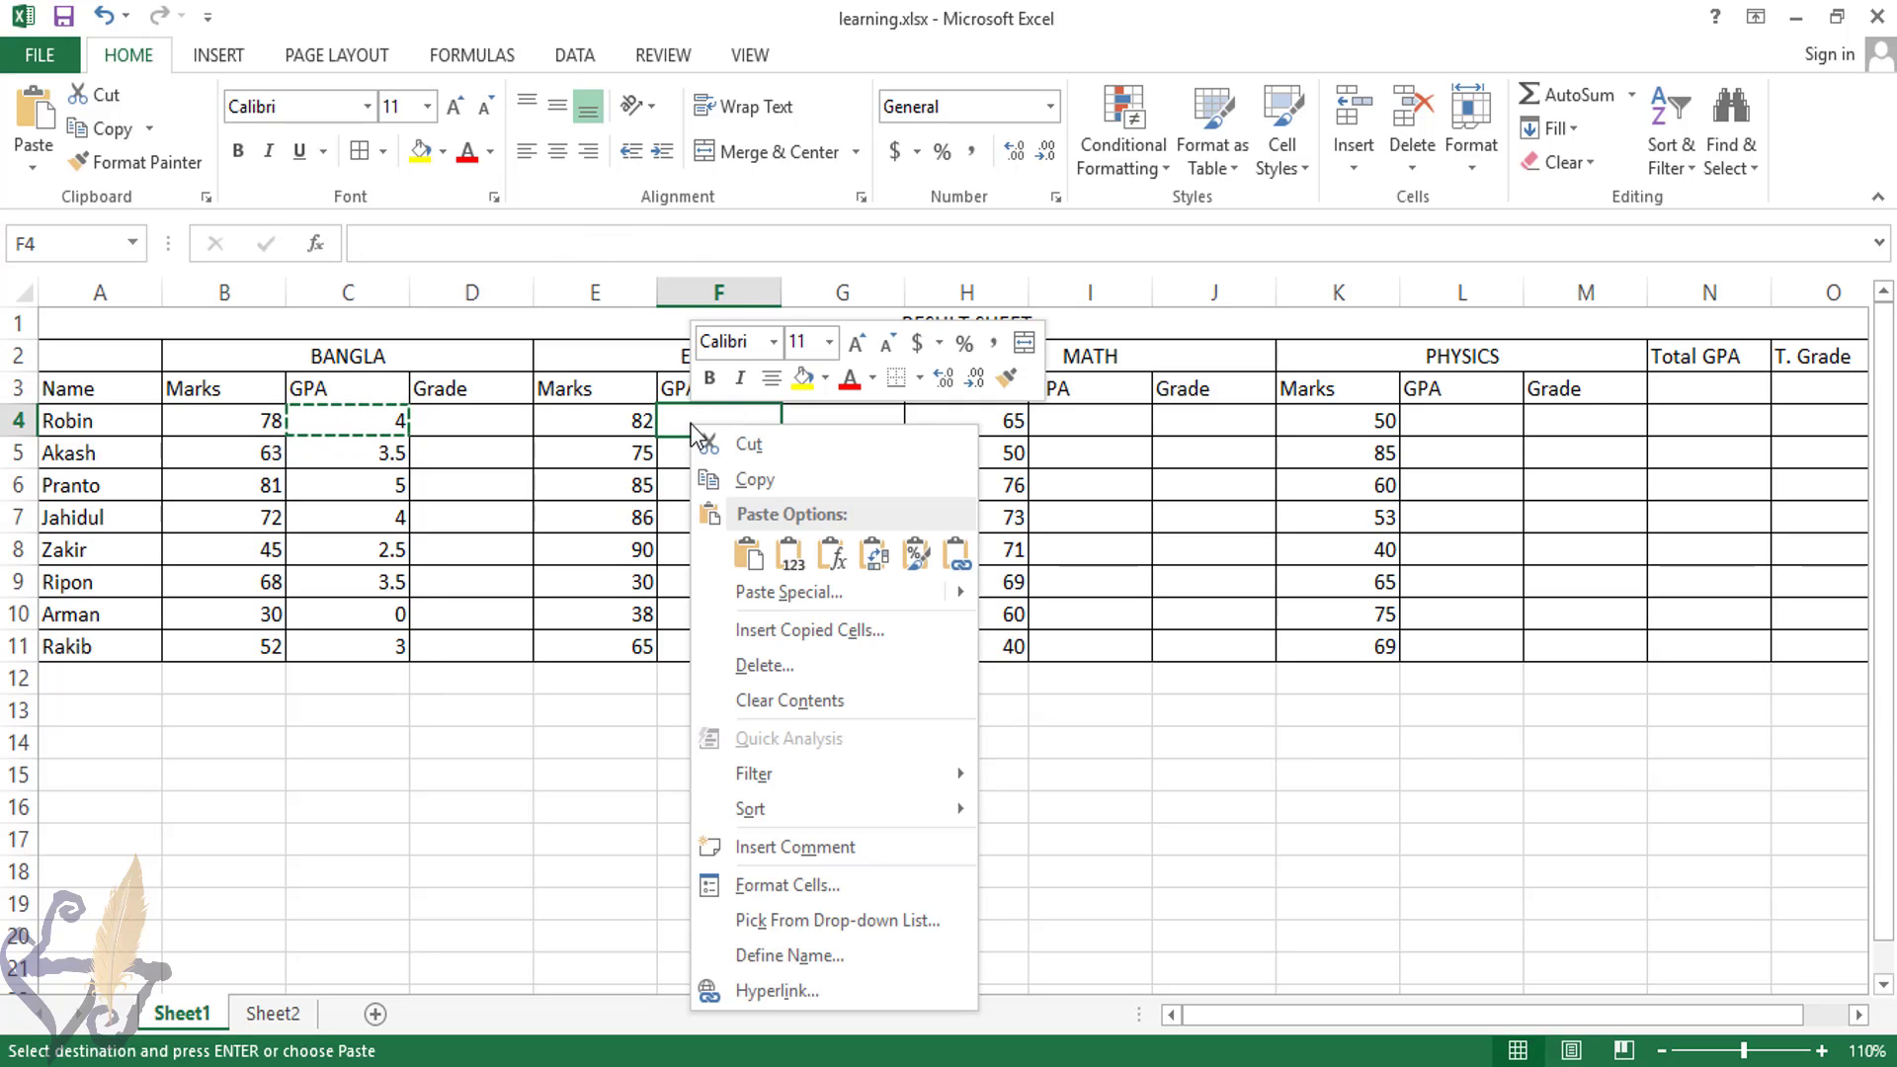
pyautogui.click(840, 557)
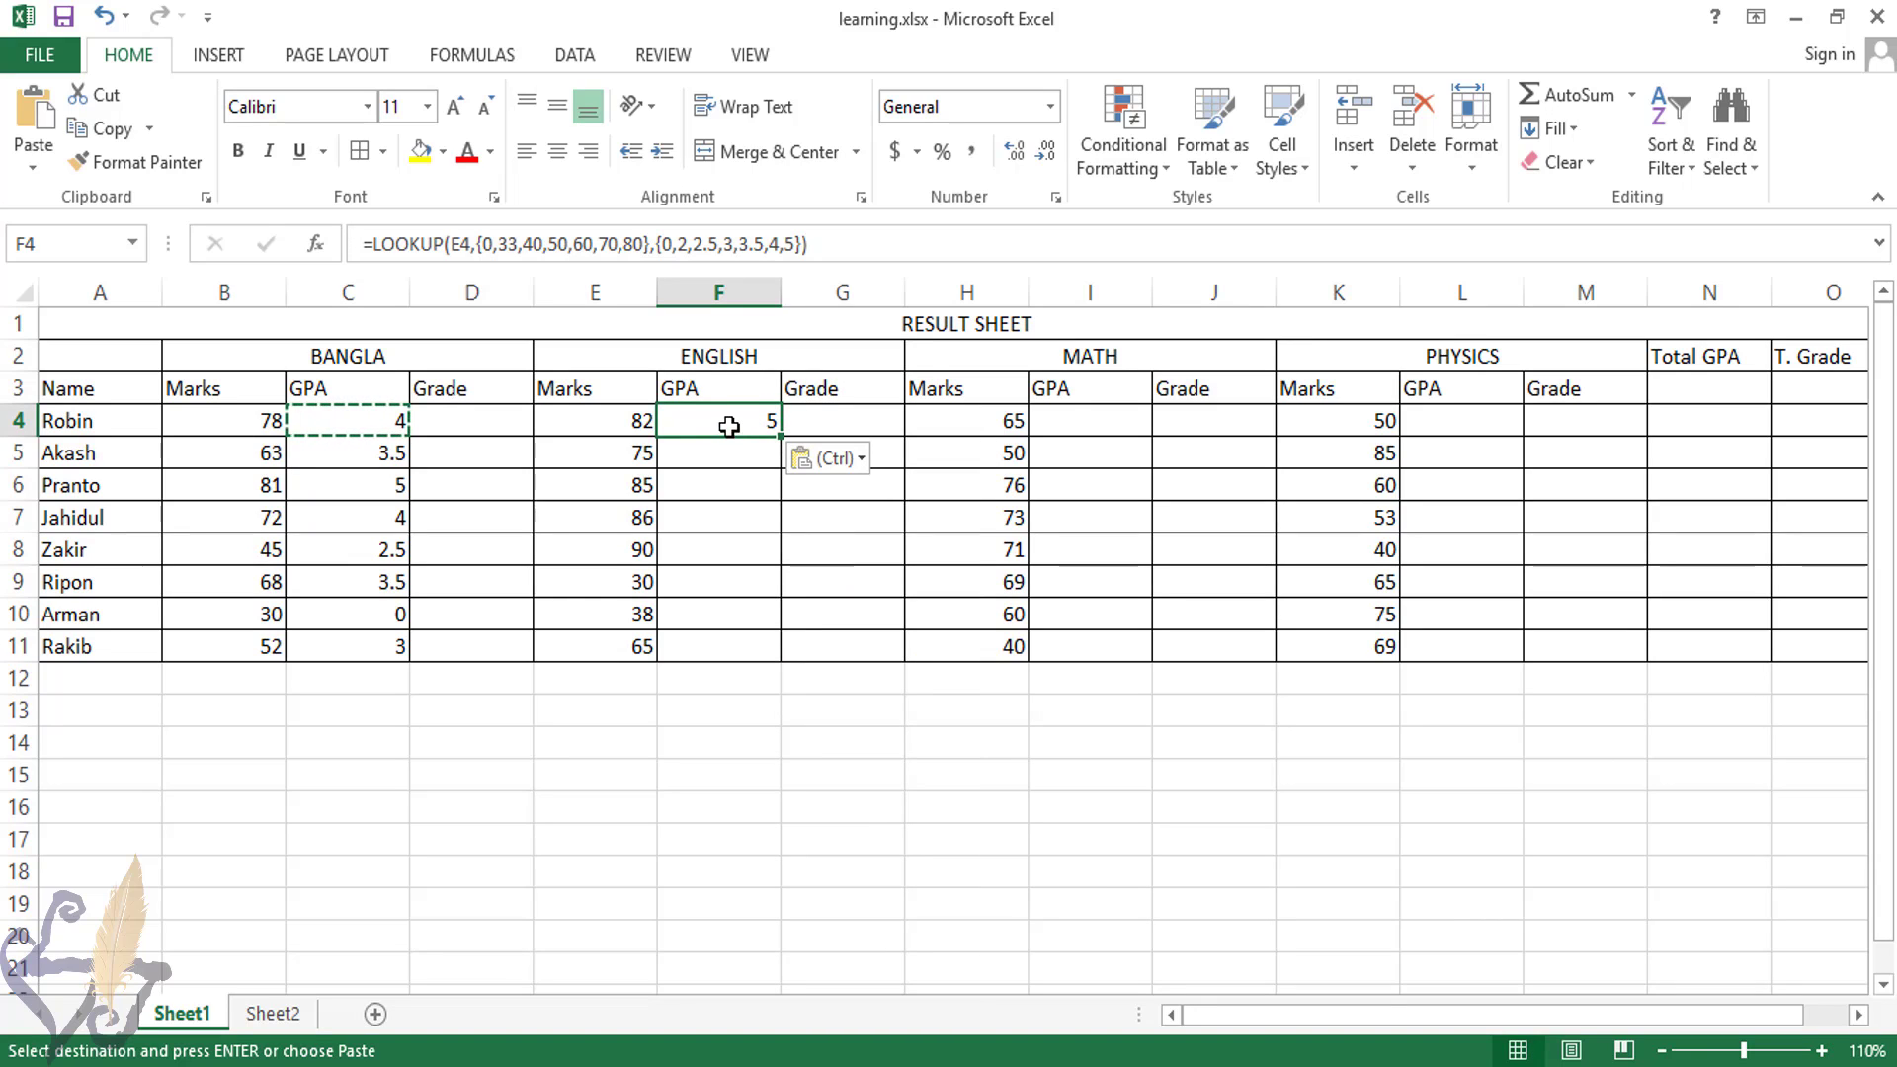
pyautogui.click(721, 478)
pyautogui.click(721, 430)
pyautogui.moveTo(781, 437); pyautogui.dragTo(785, 670)
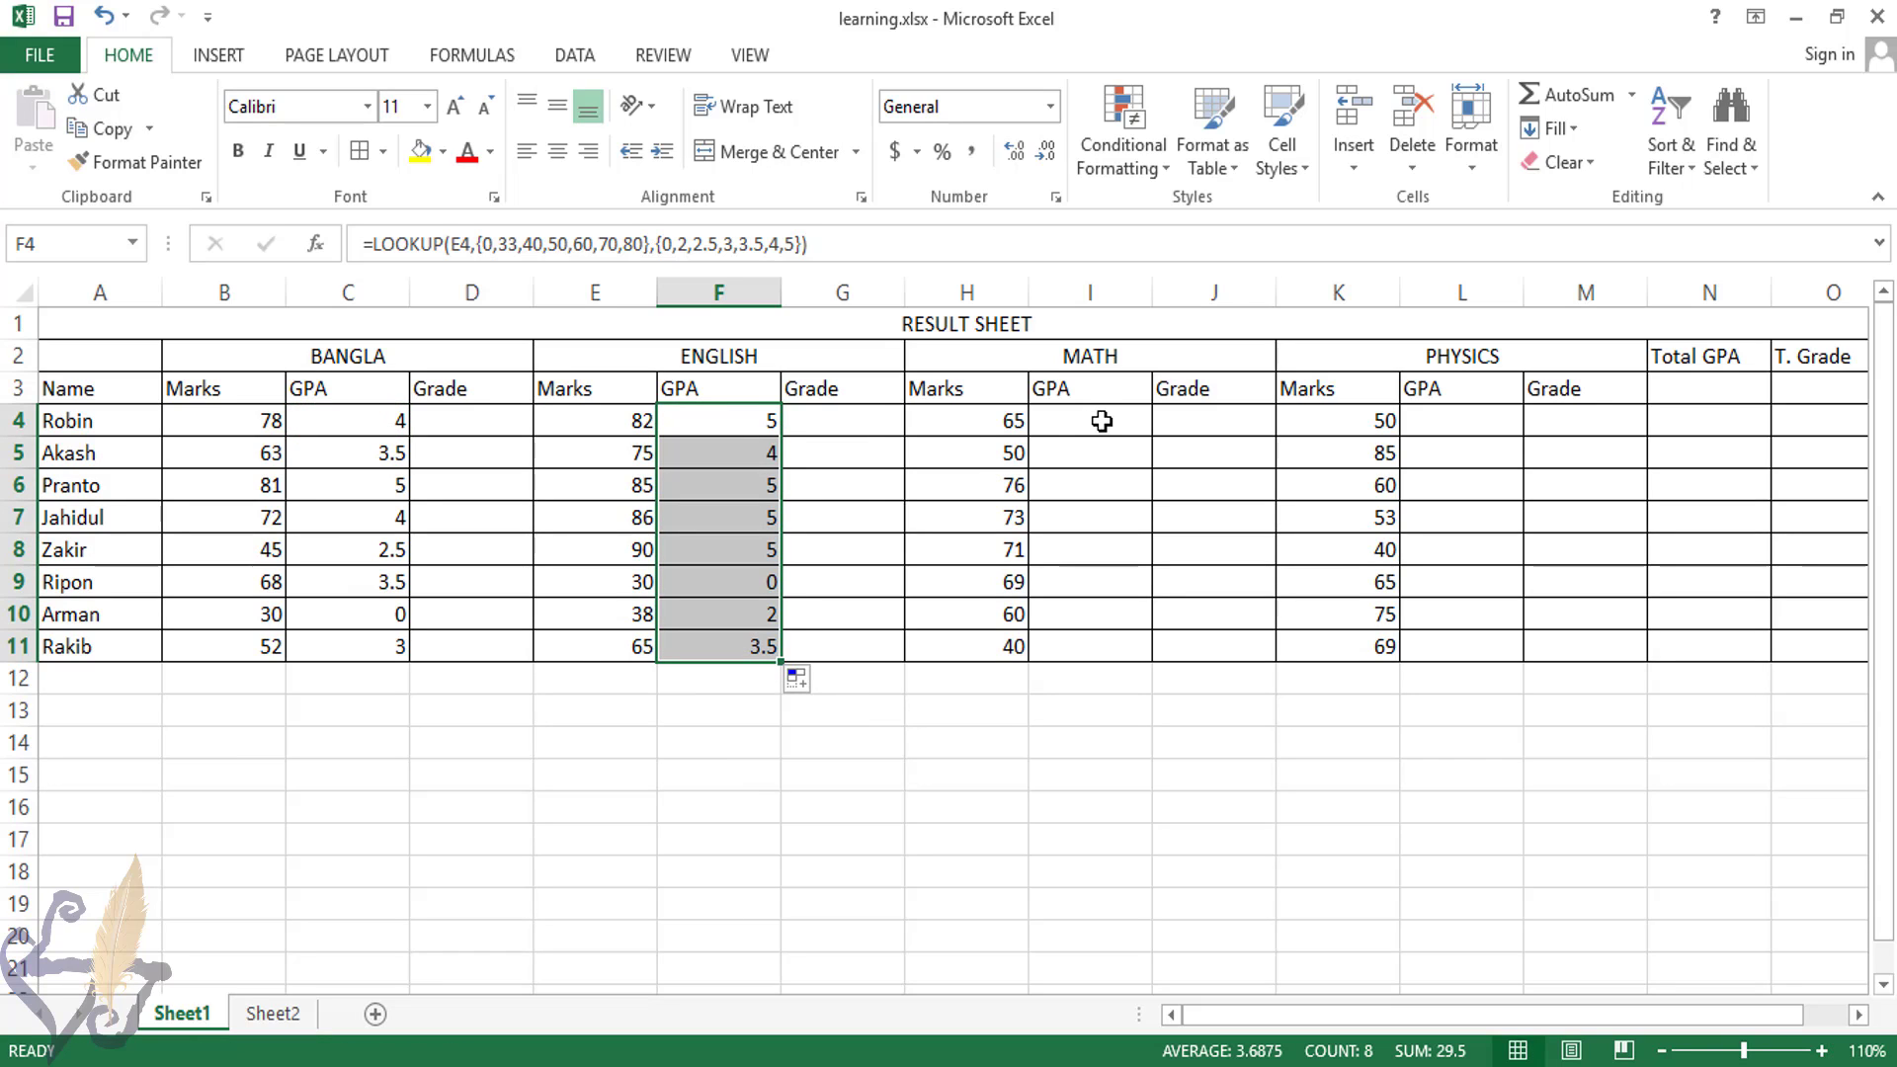
# Copy the formula from F4 to the Math GPA cell I4 as formula only and fill it down to I11
pyautogui.click(723, 416)
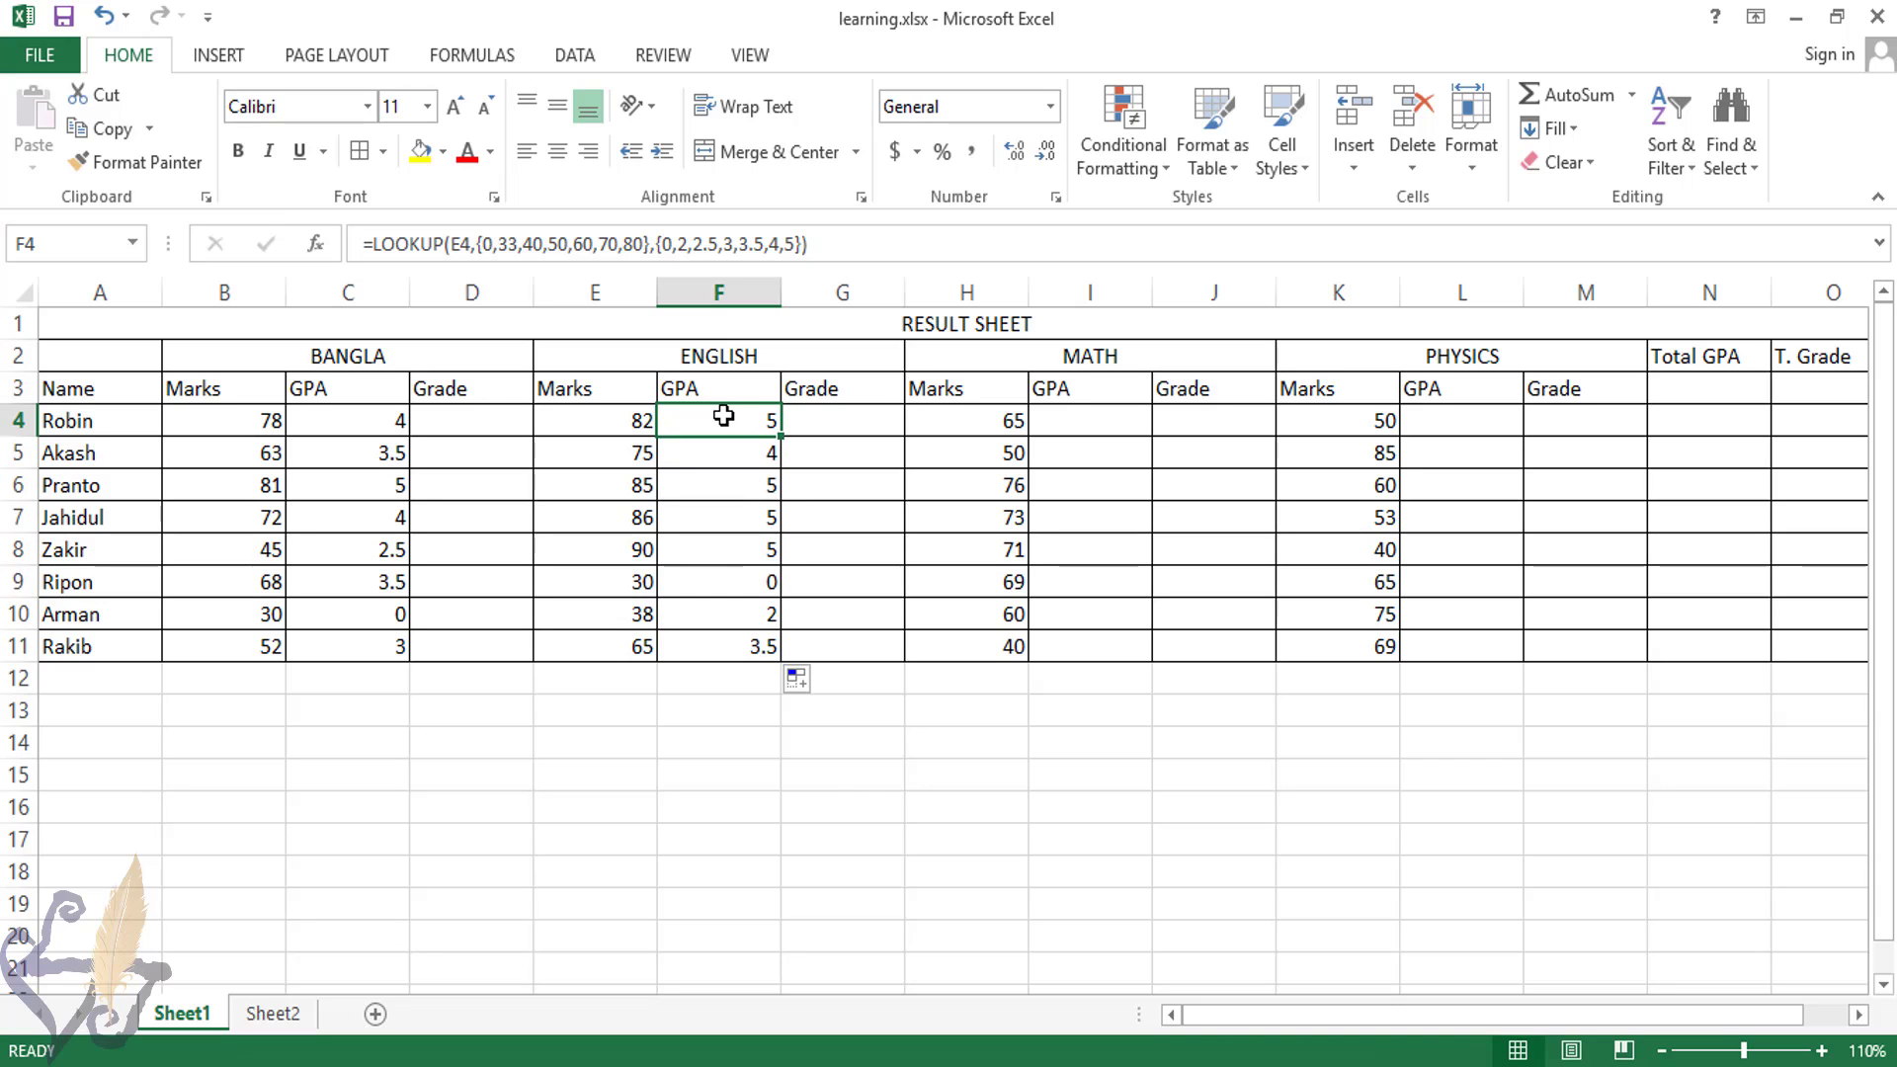
pyautogui.hotkey('ctrl', 'c')
pyautogui.rightClick(1074, 425)
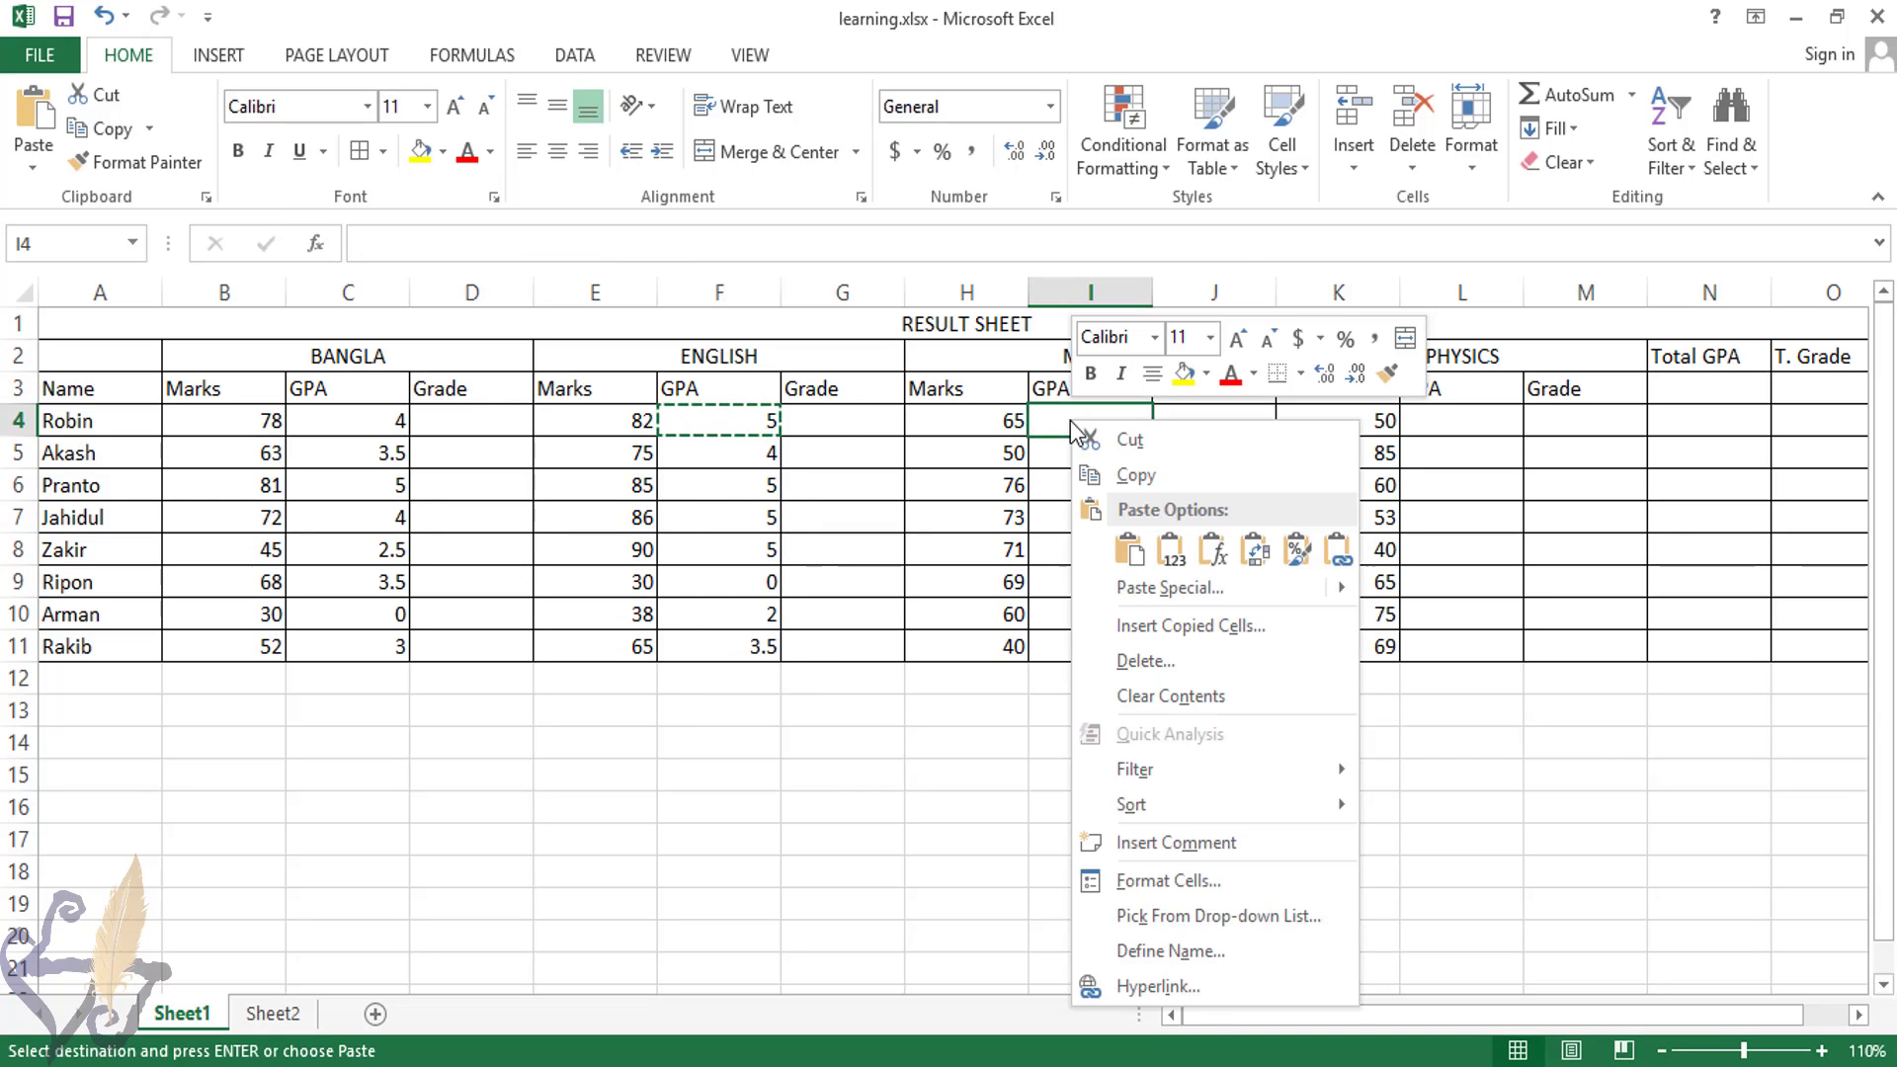
pyautogui.click(1214, 551)
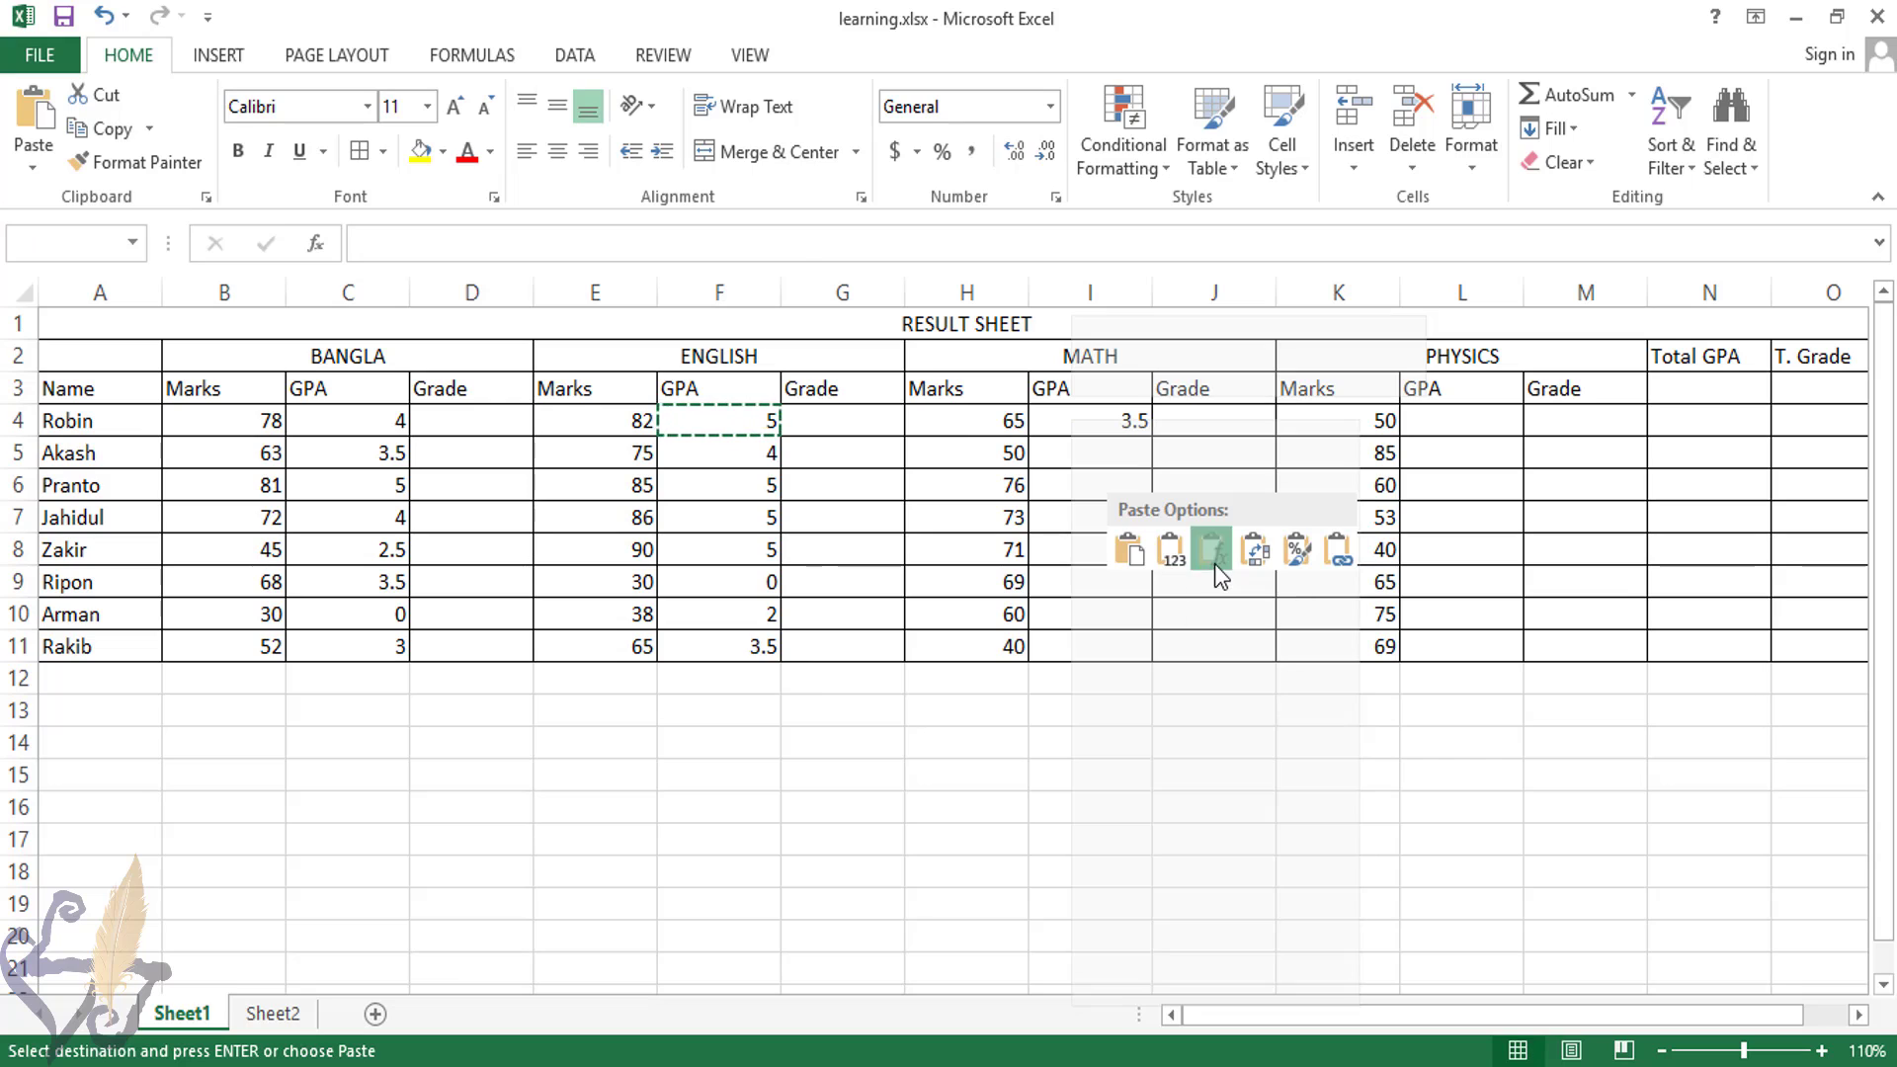
pyautogui.moveTo(1152, 436); pyautogui.dragTo(1156, 665)
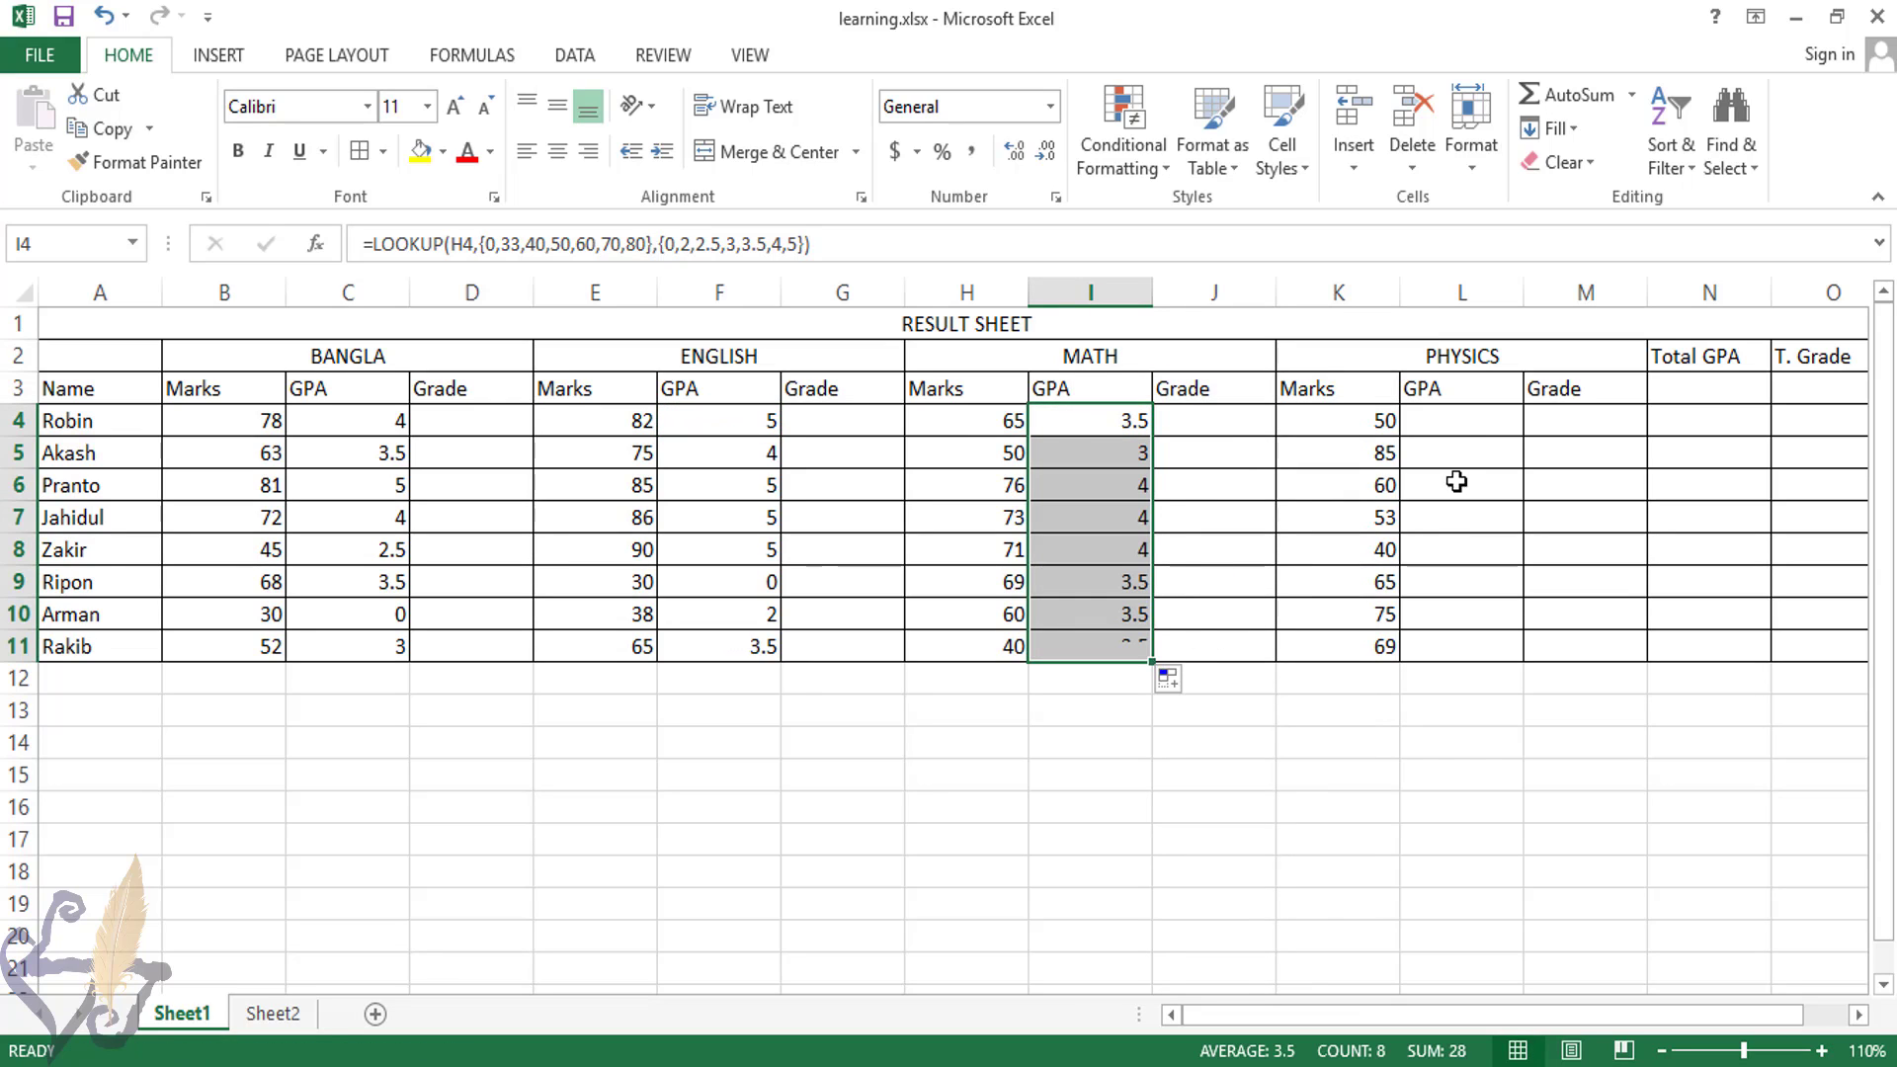
# Copy the formula from I4 to the Physics GPA cell L4 as formula only, fill it down to L11 and check the copied formulas
pyautogui.click(1119, 419)
pyautogui.hotkey('ctrl', 'c')
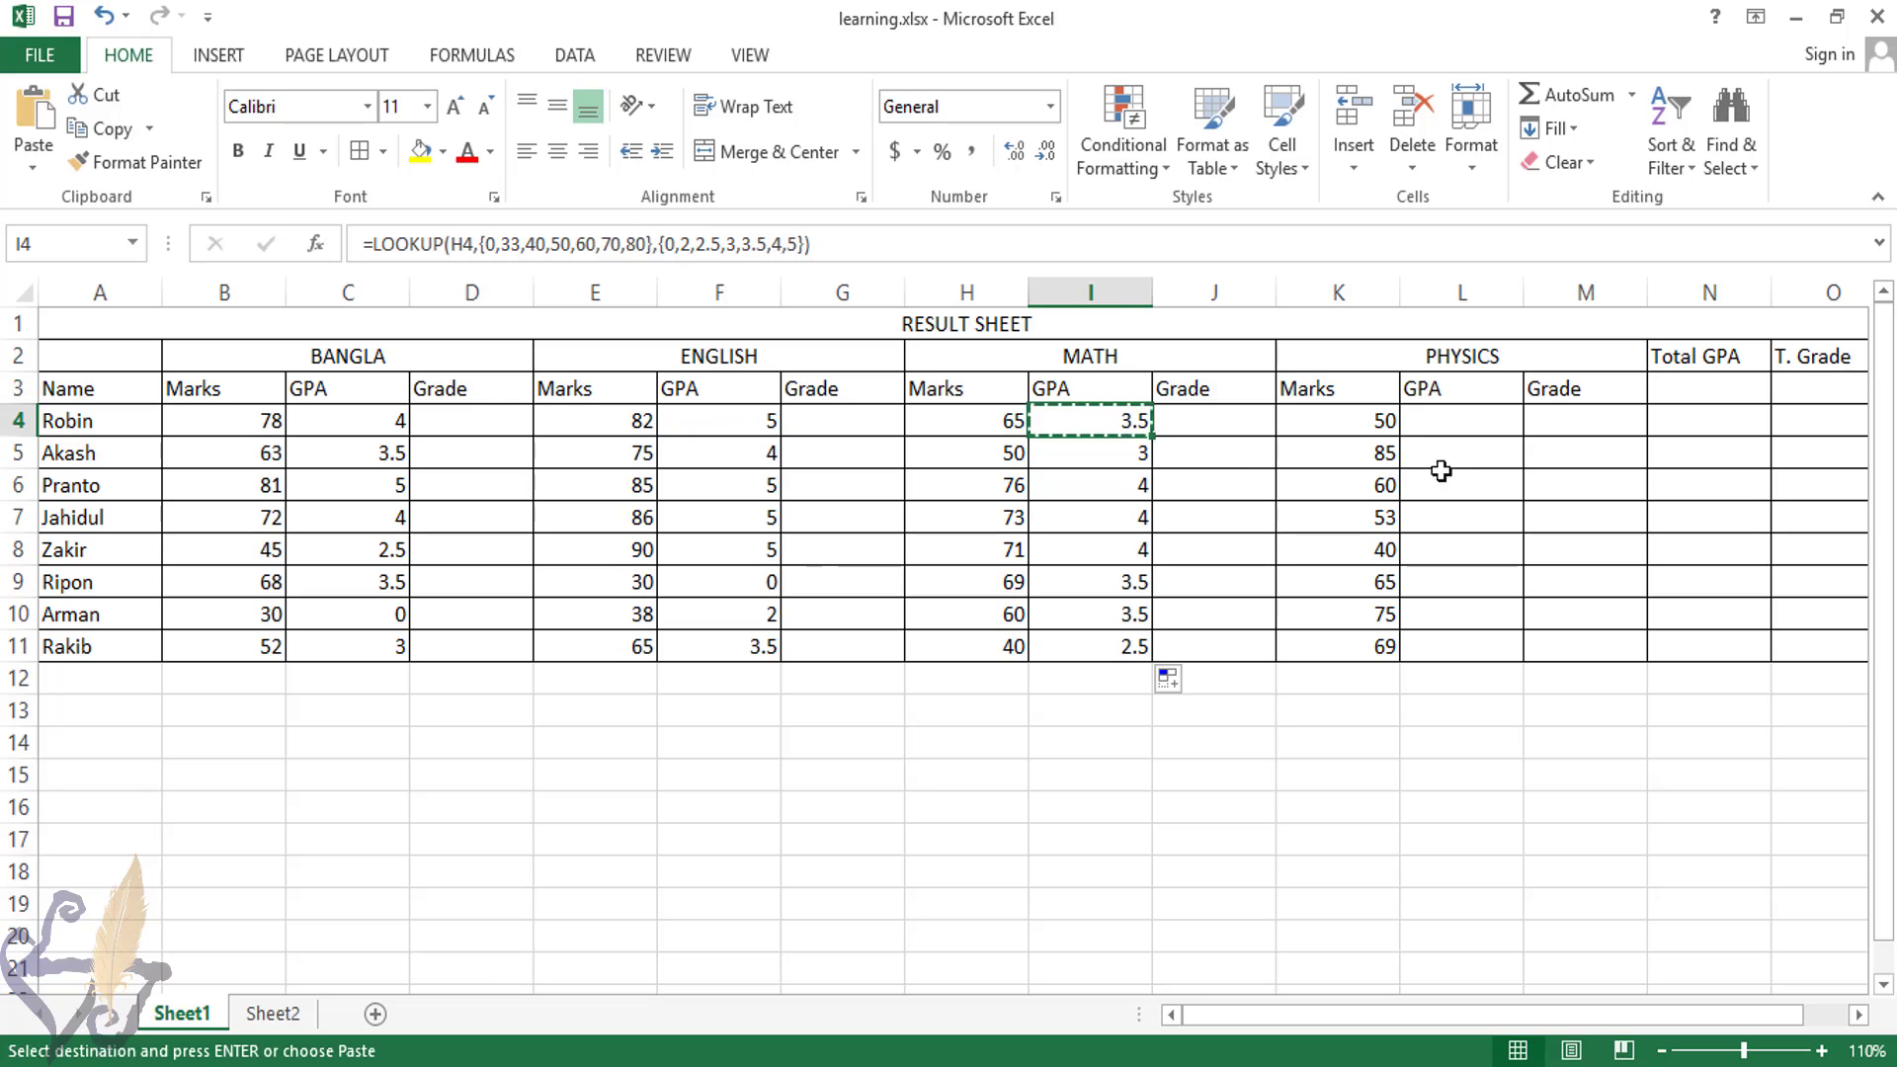
pyautogui.rightClick(1452, 417)
pyautogui.click(1603, 563)
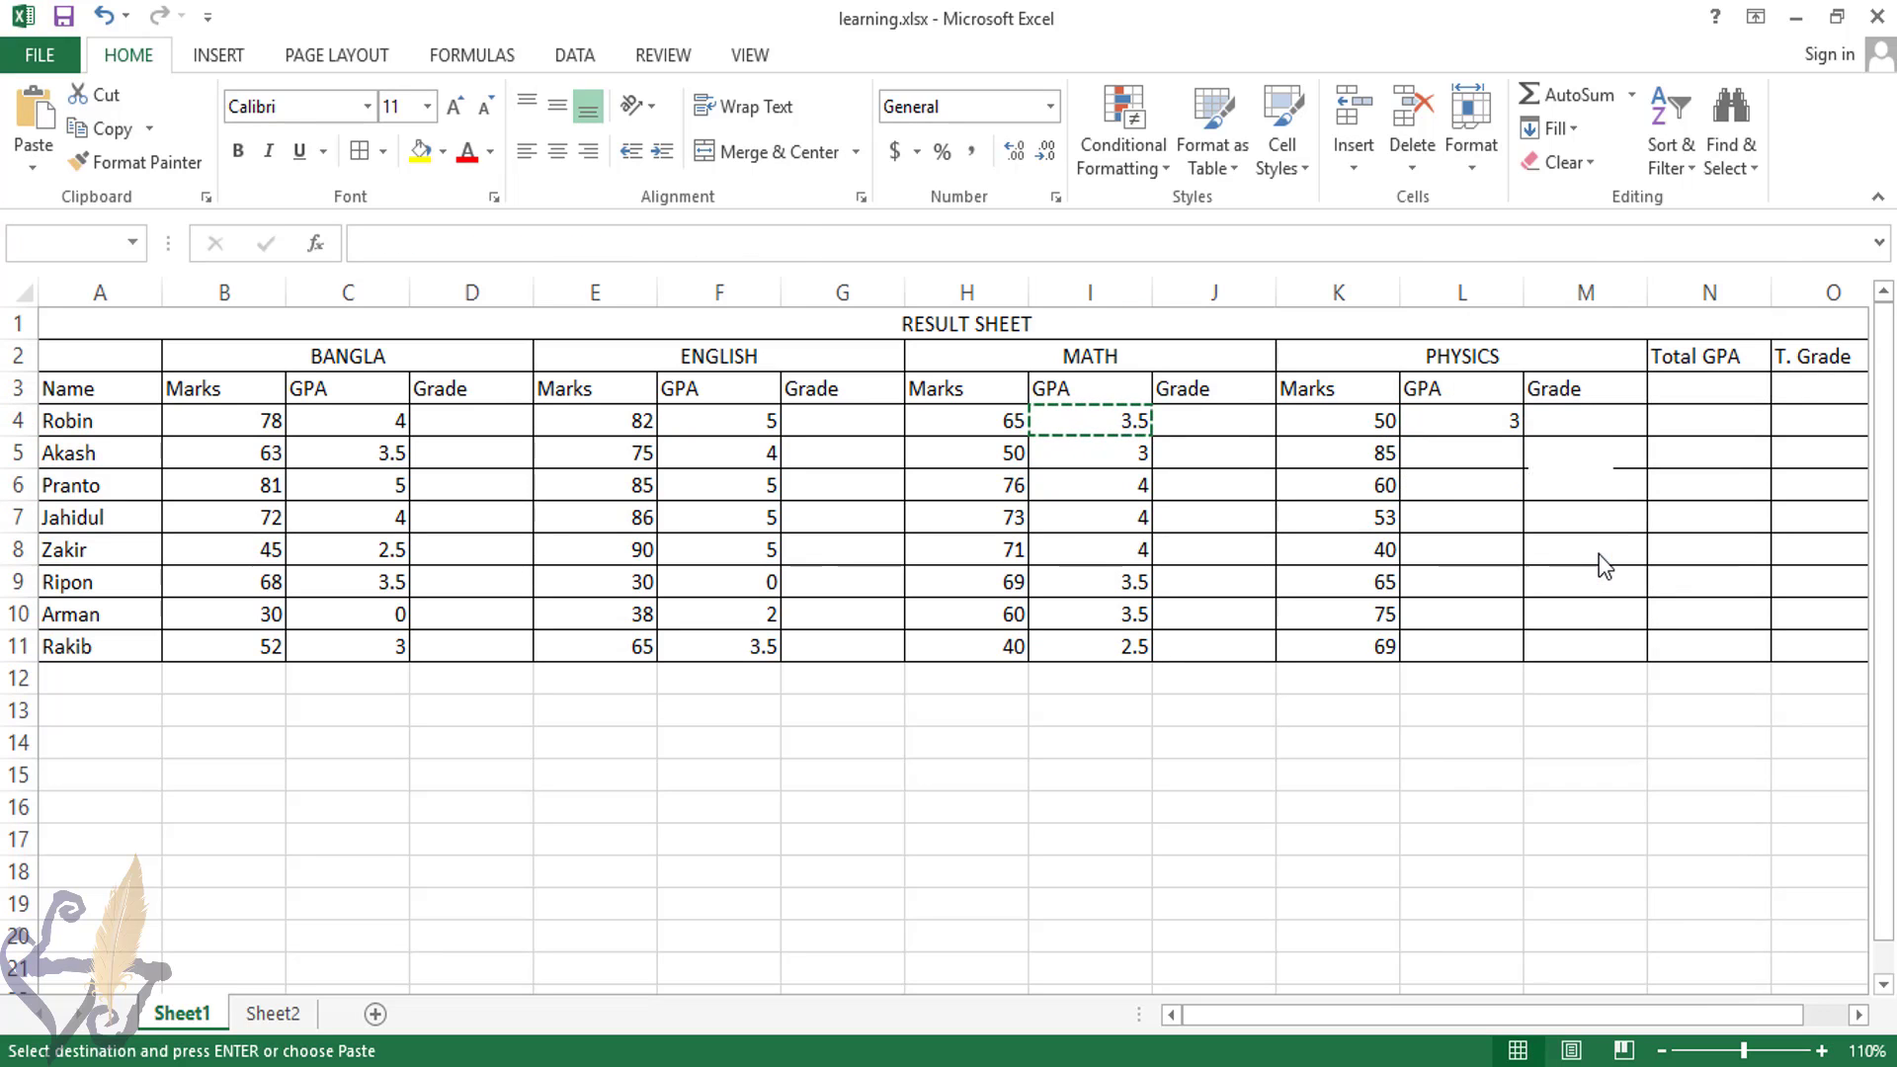
pyautogui.moveTo(1523, 435); pyautogui.dragTo(1523, 658)
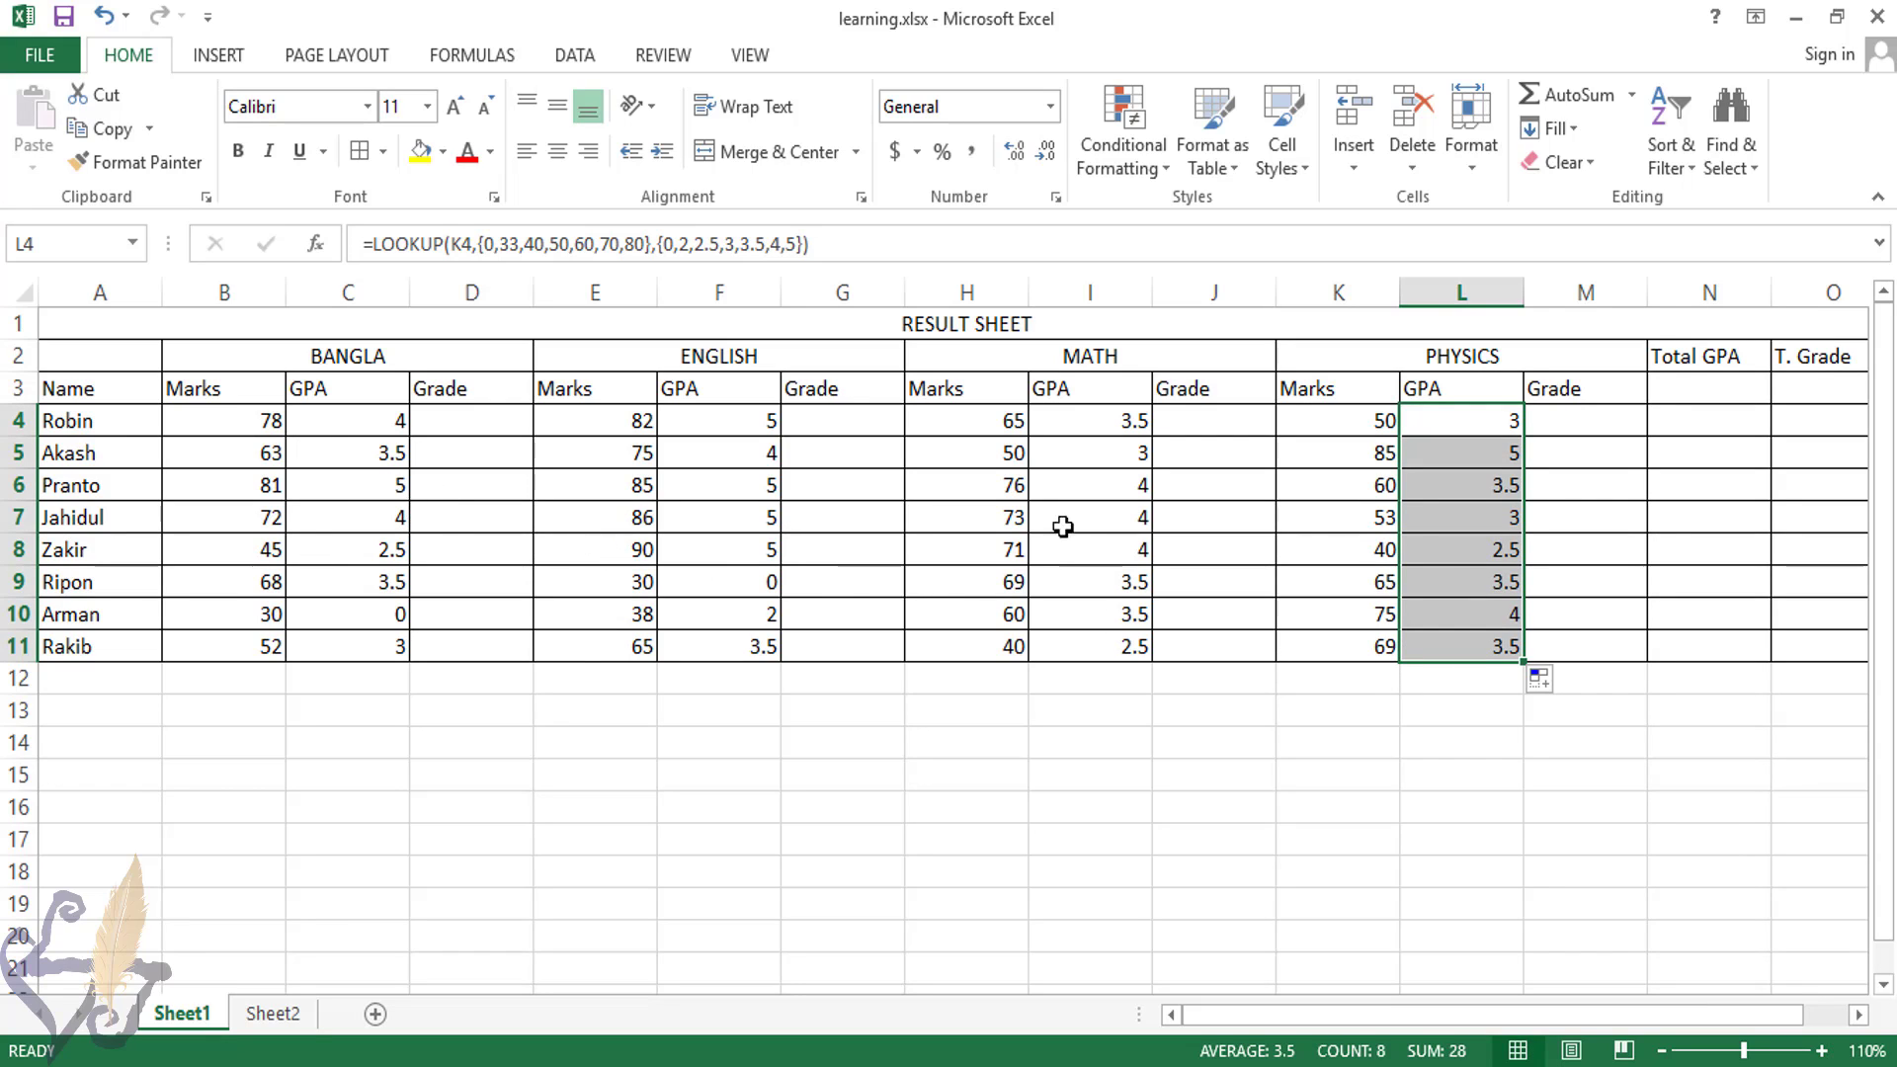
pyautogui.click(1509, 623)
pyautogui.click(1467, 497)
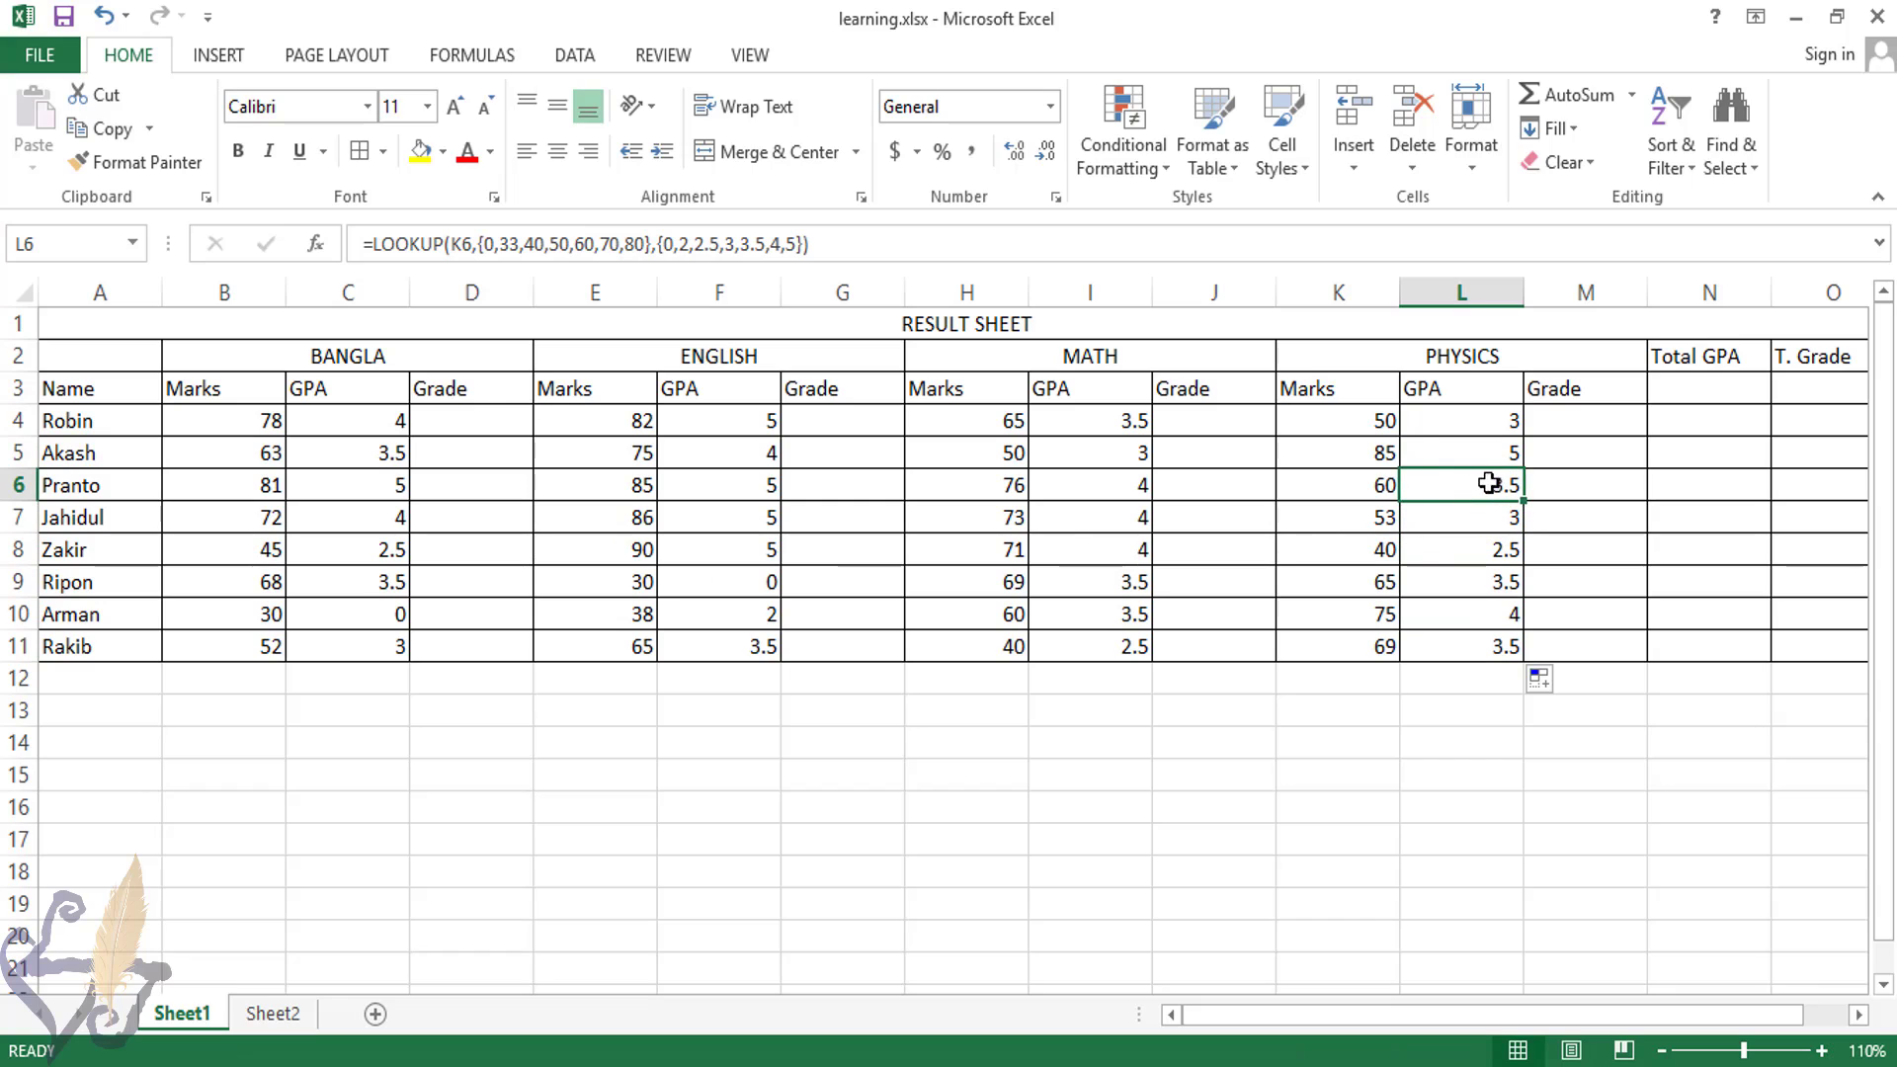
pyautogui.click(1114, 592)
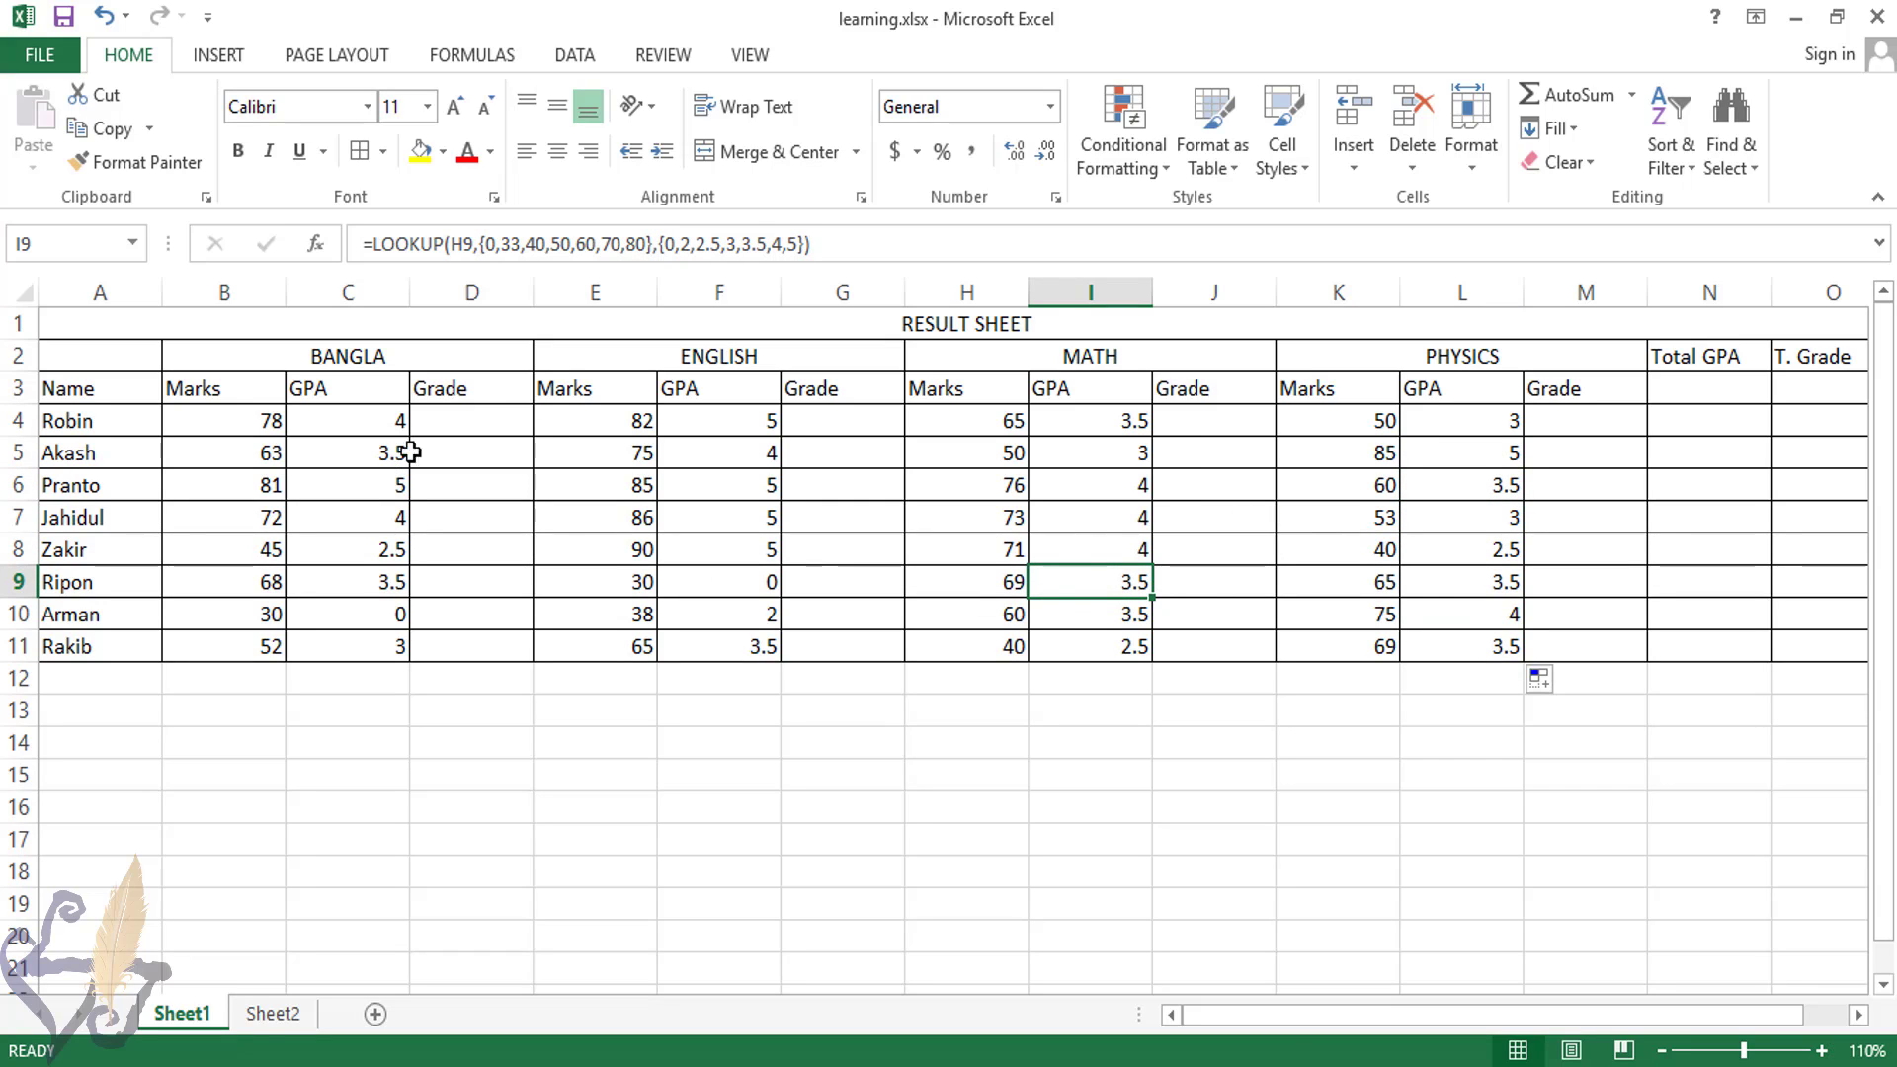
# Start a LOOKUP formula in the Bangla Grade cell D4 with B4 as lookup value and {0,33,40,50,60,70,80} as lookup vector
pyautogui.click(435, 417)
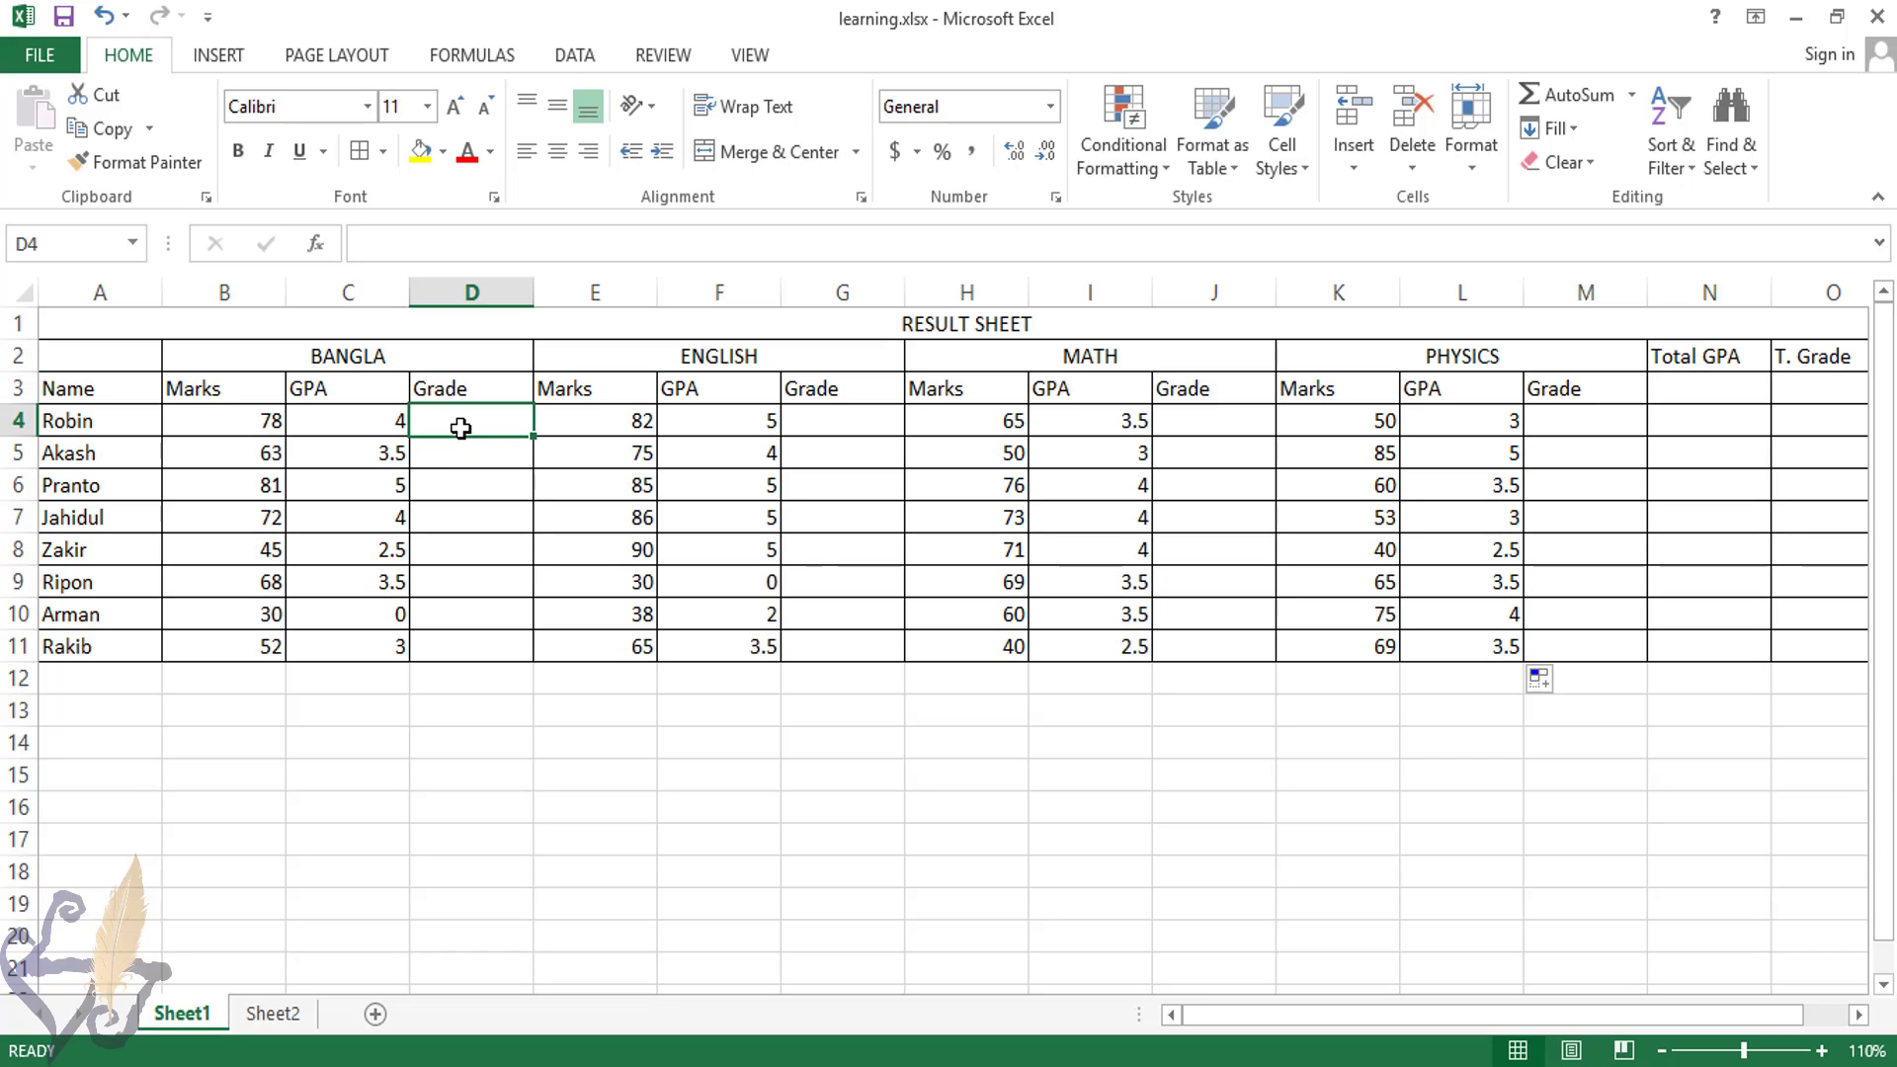
pyautogui.write('=')
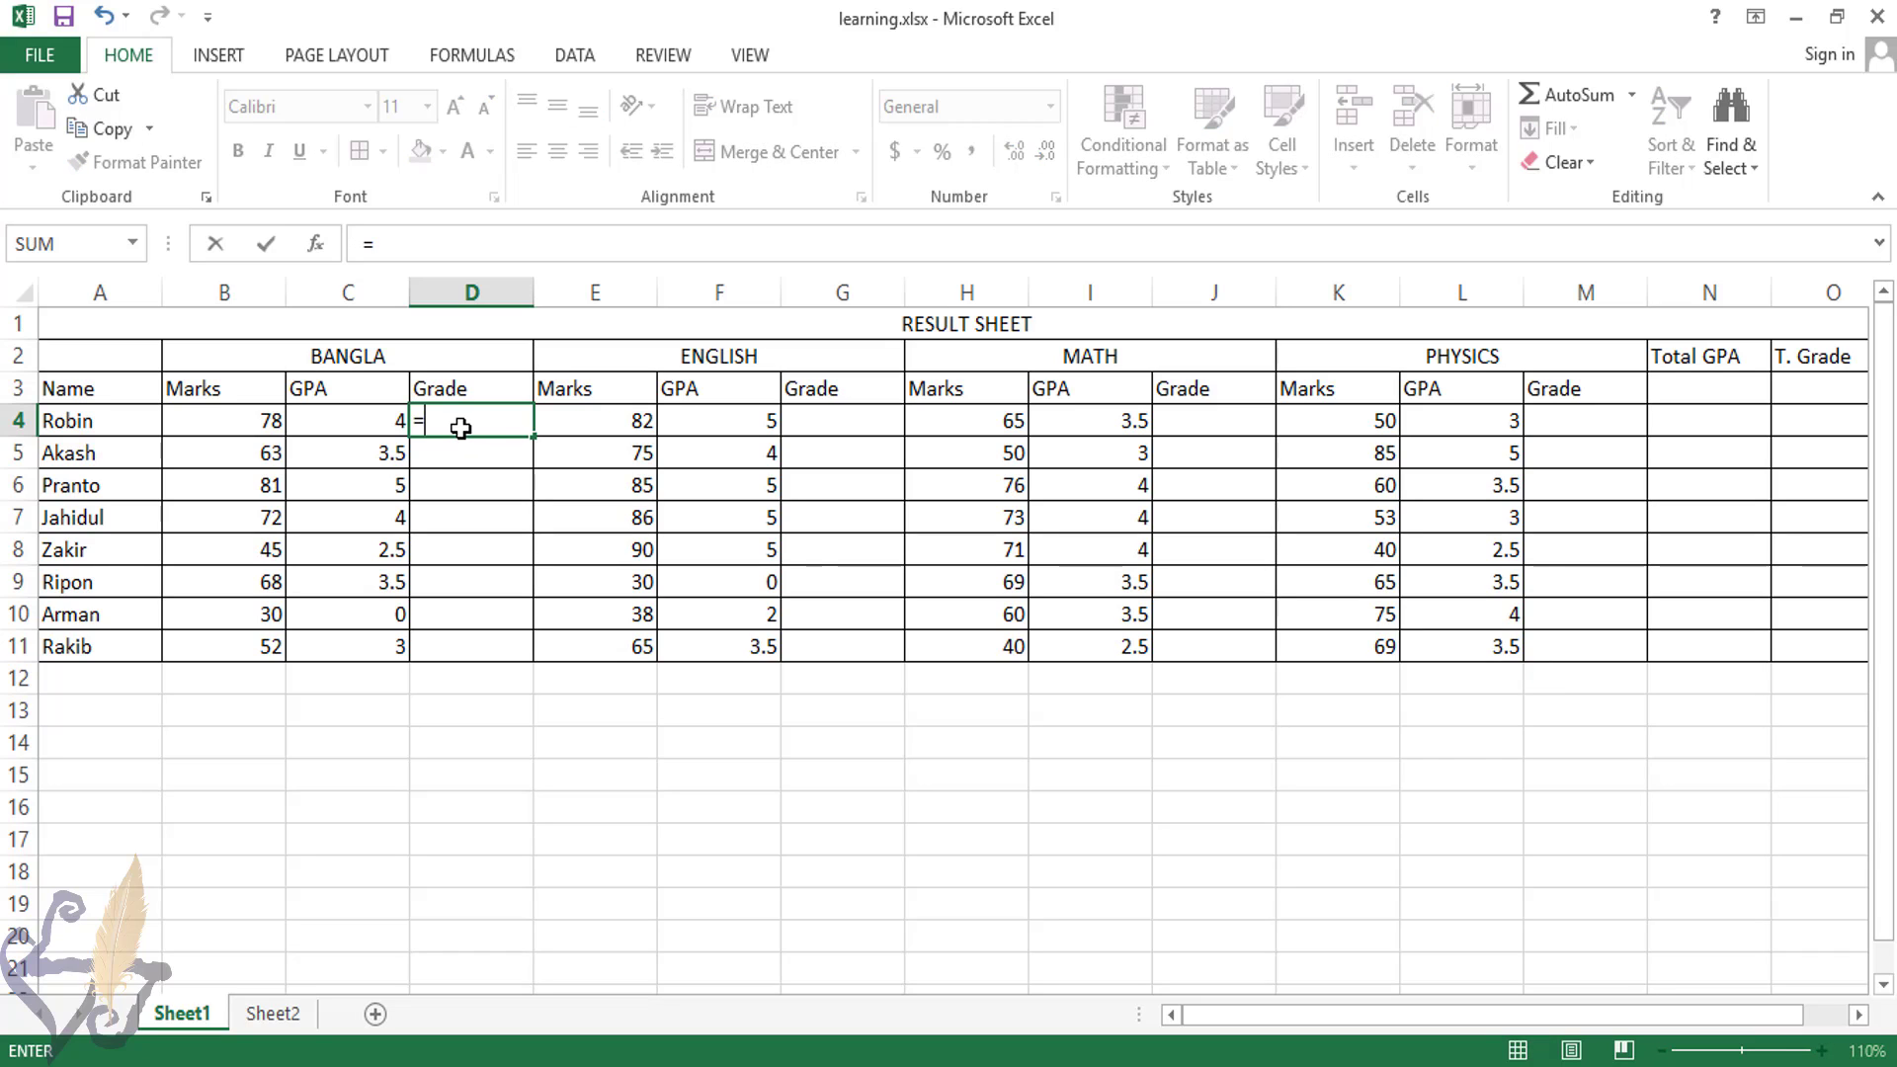
pyautogui.write('lo')
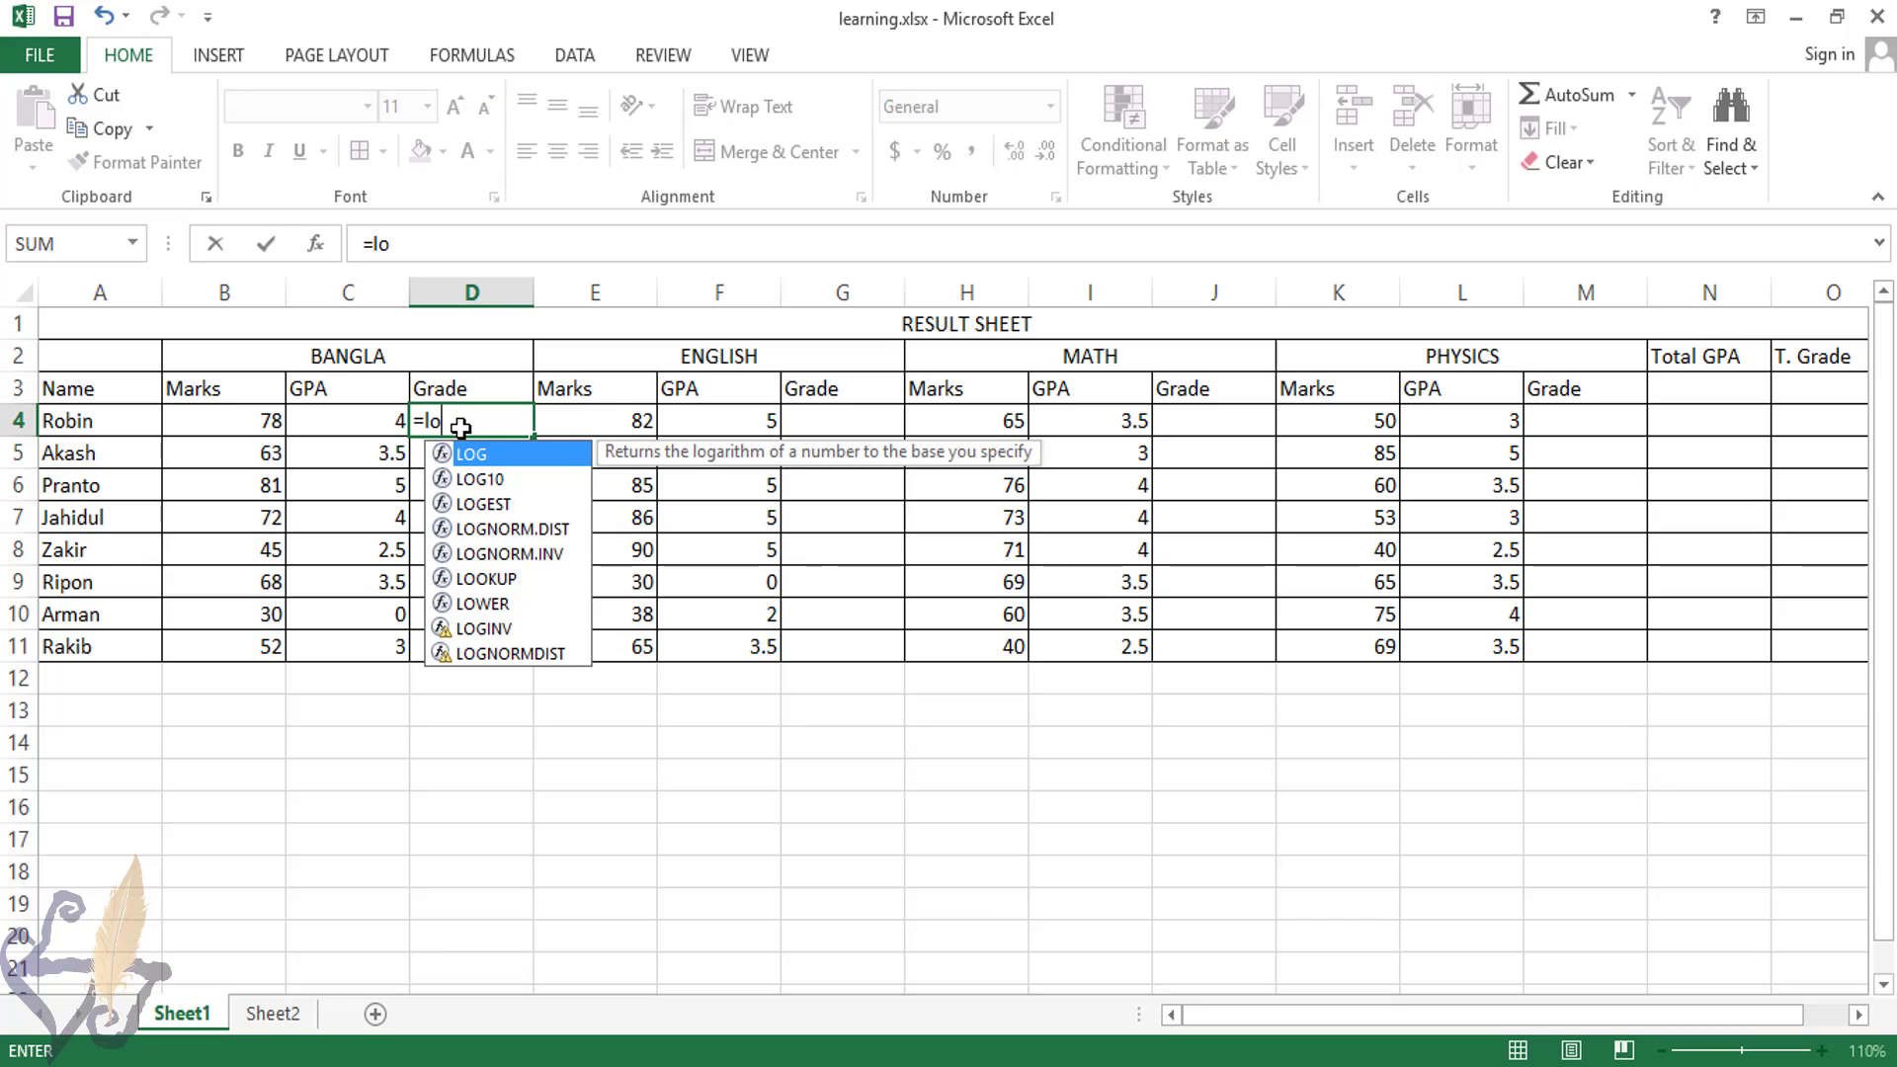
pyautogui.write('okup(')
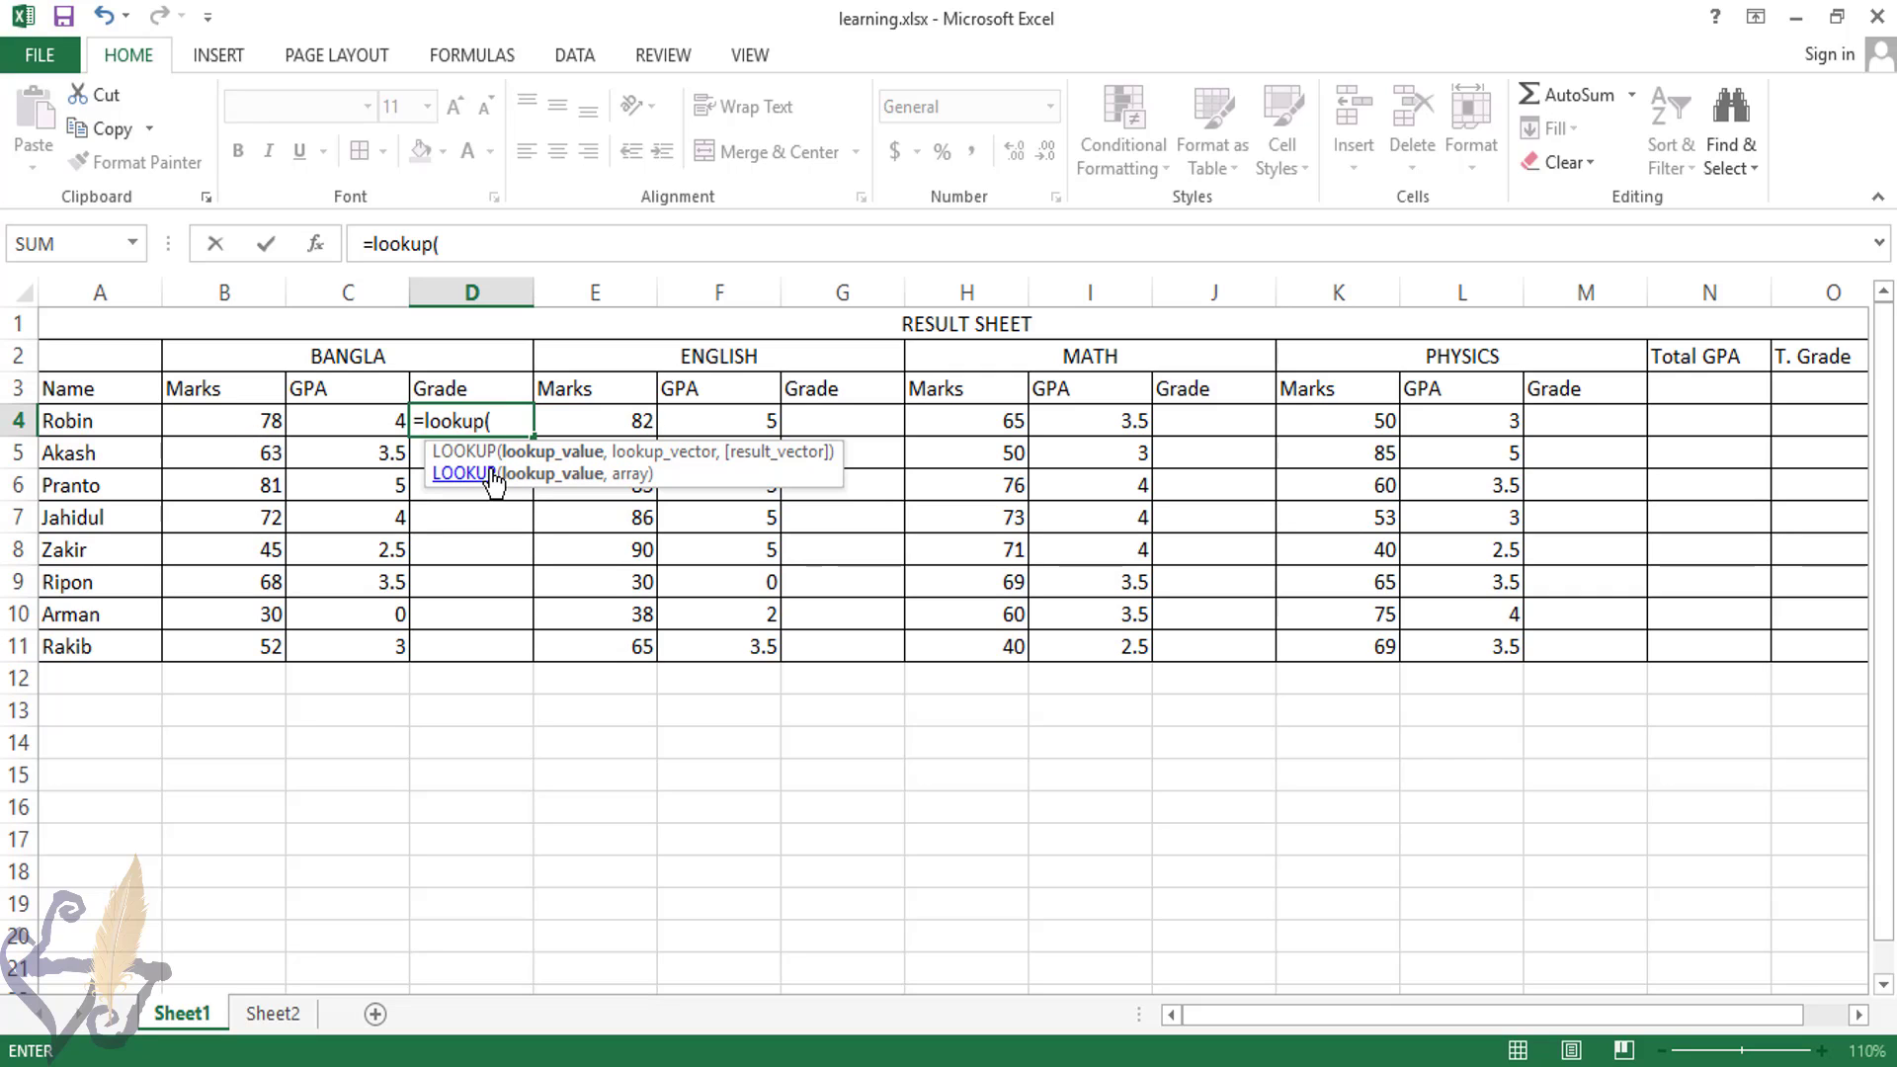
pyautogui.write('b4')
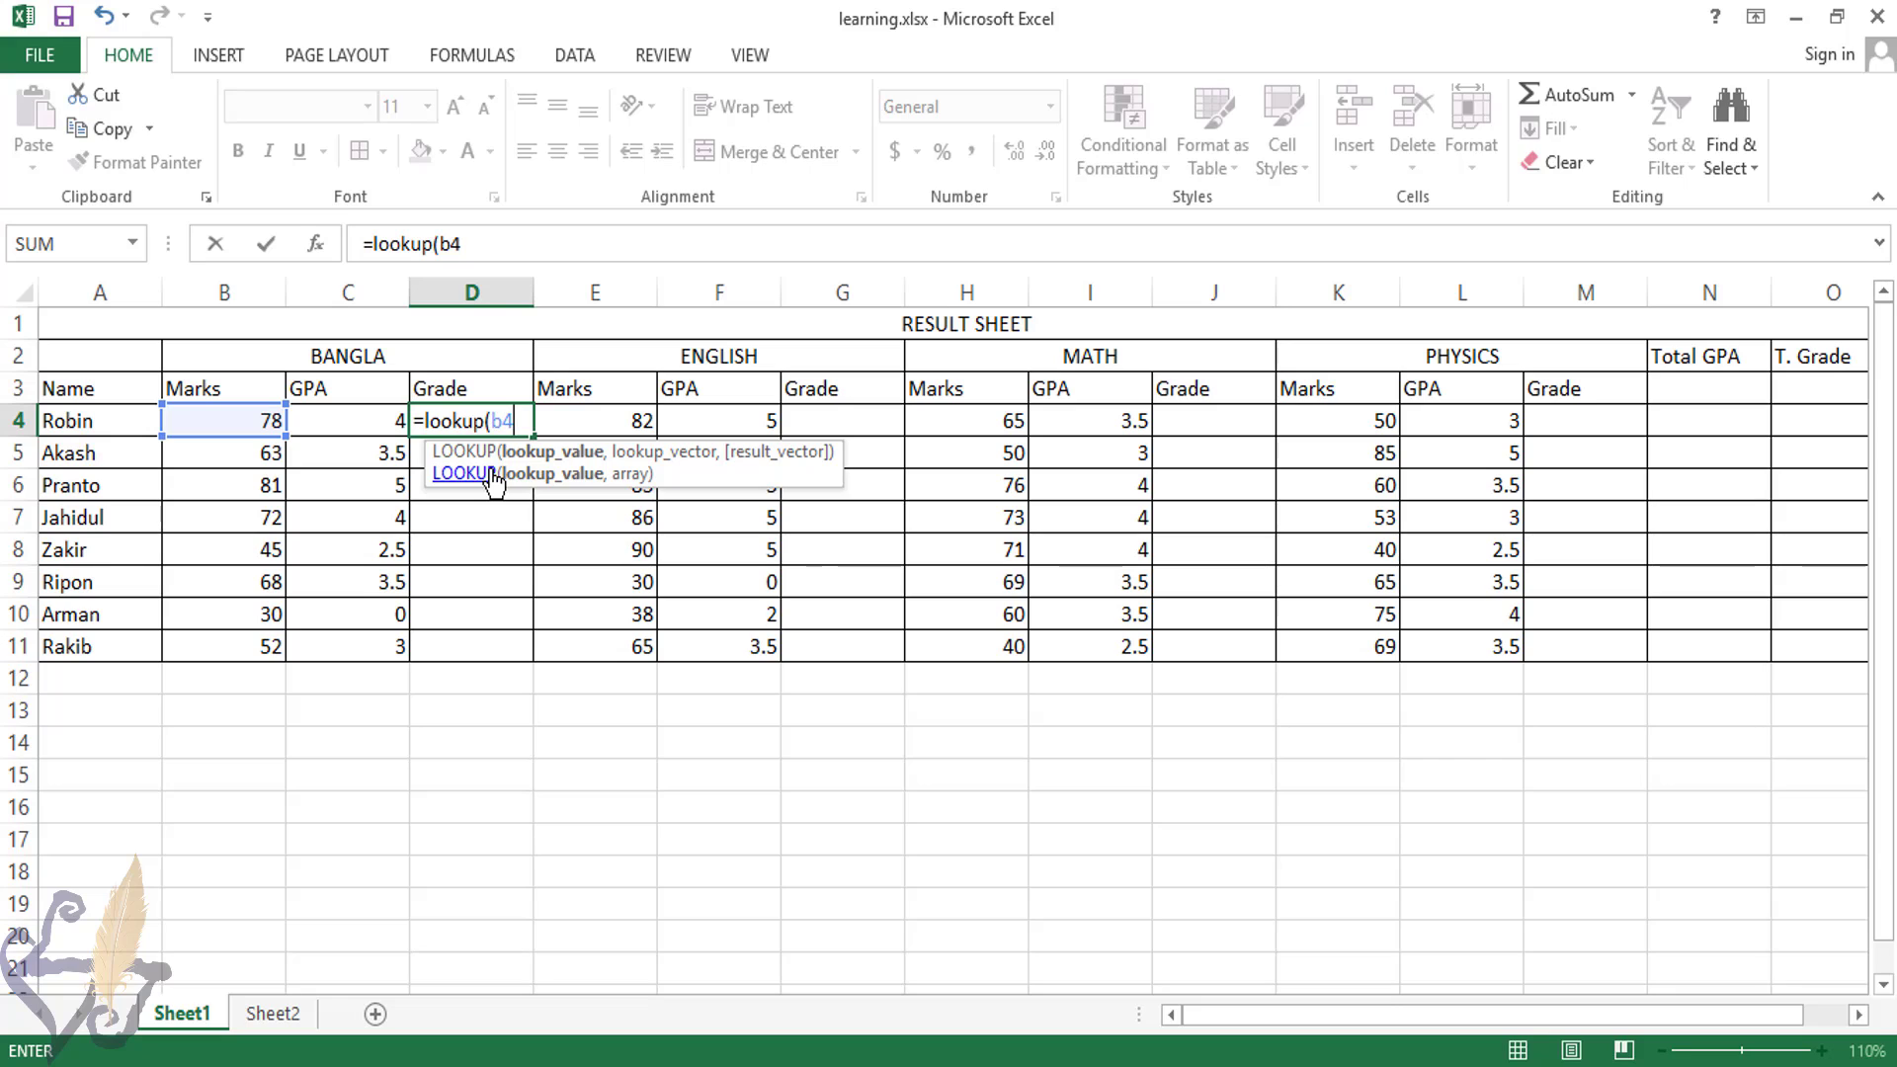
pyautogui.write(',')
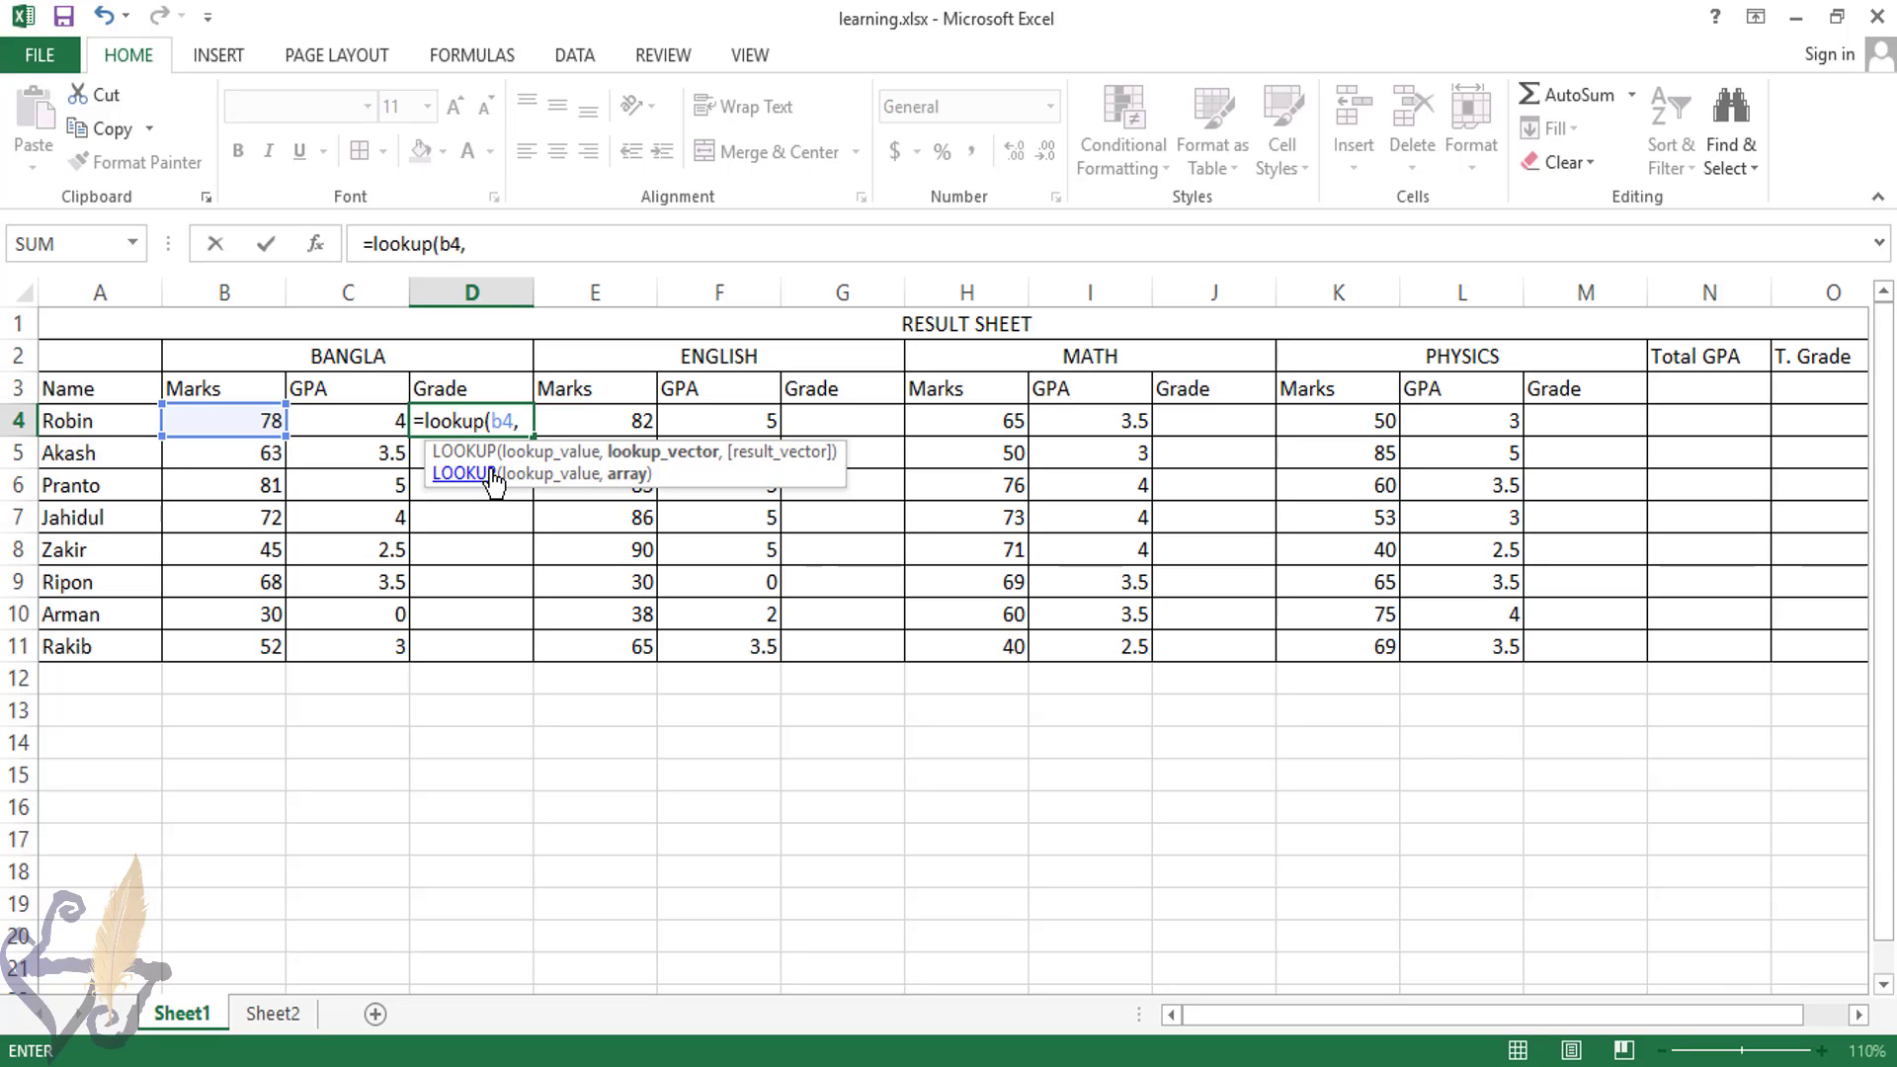
pyautogui.write('{0,33,40,50,')
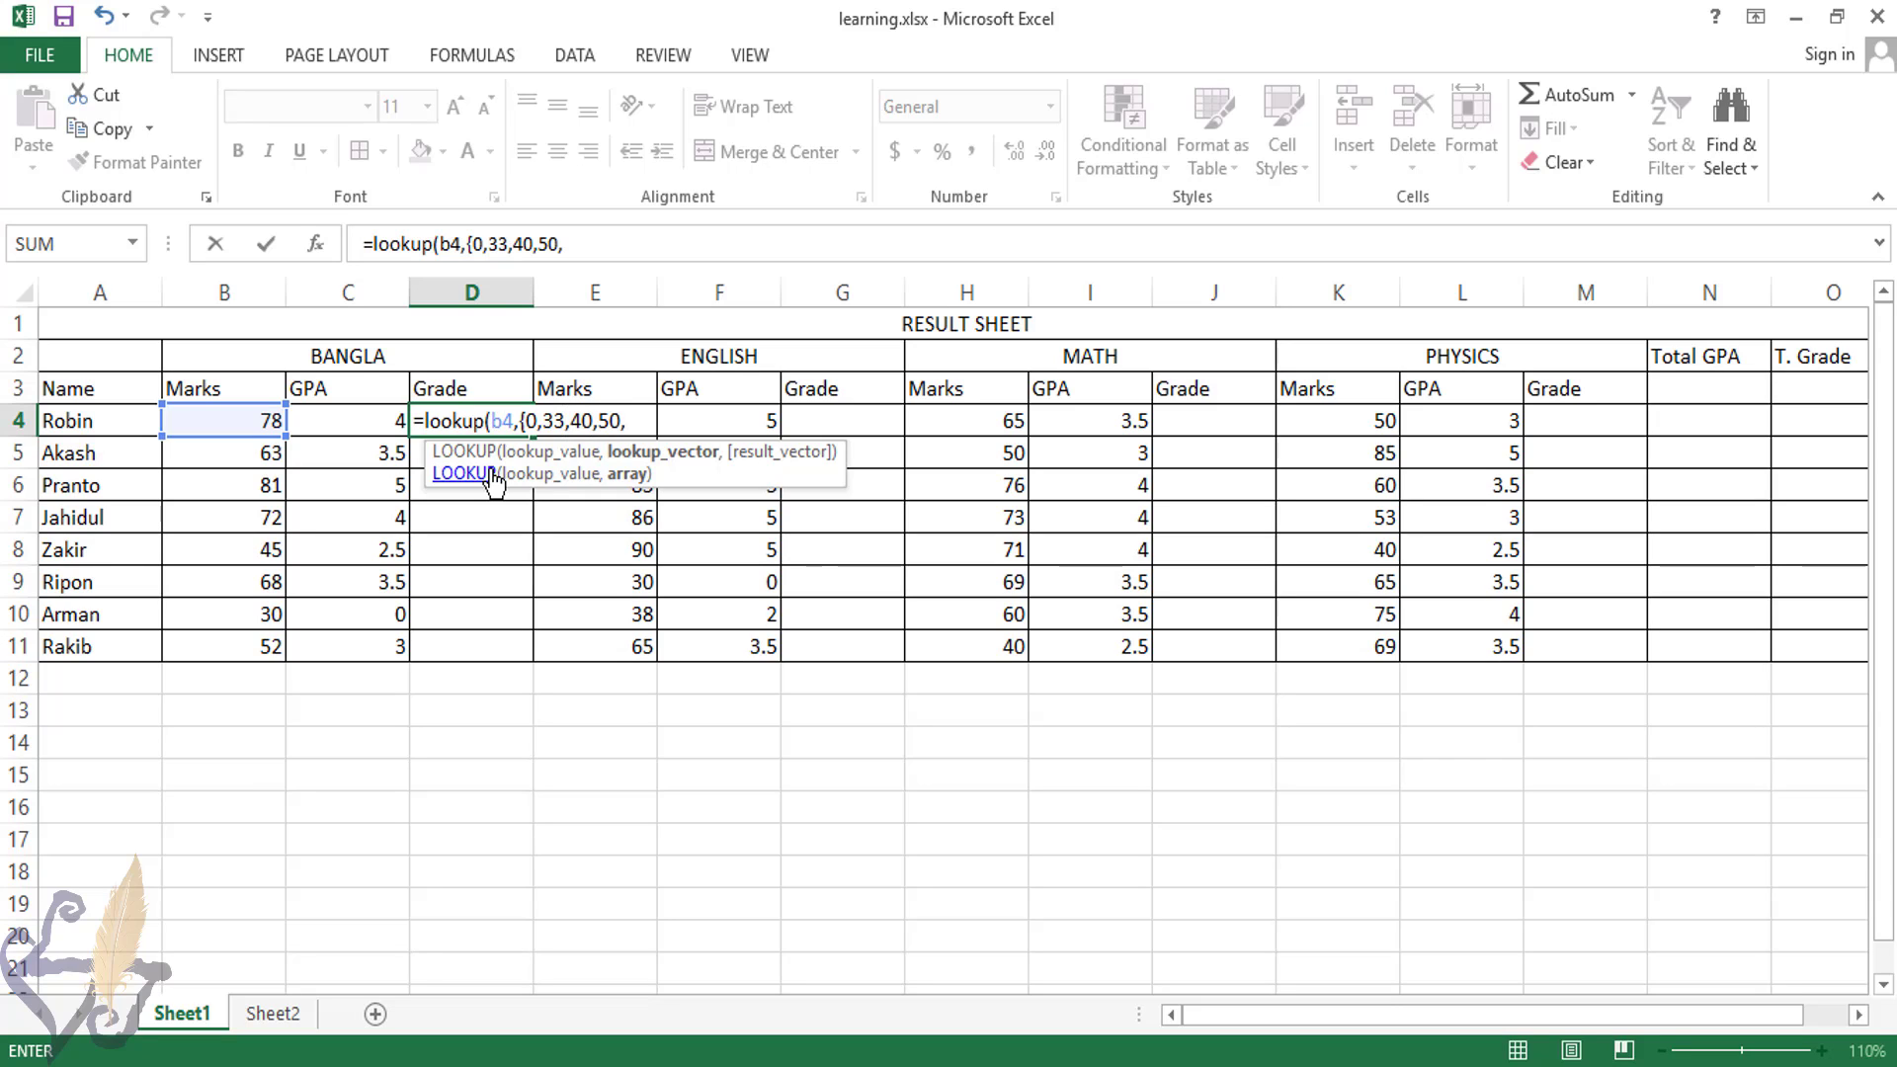
pyautogui.write('60,70,80')
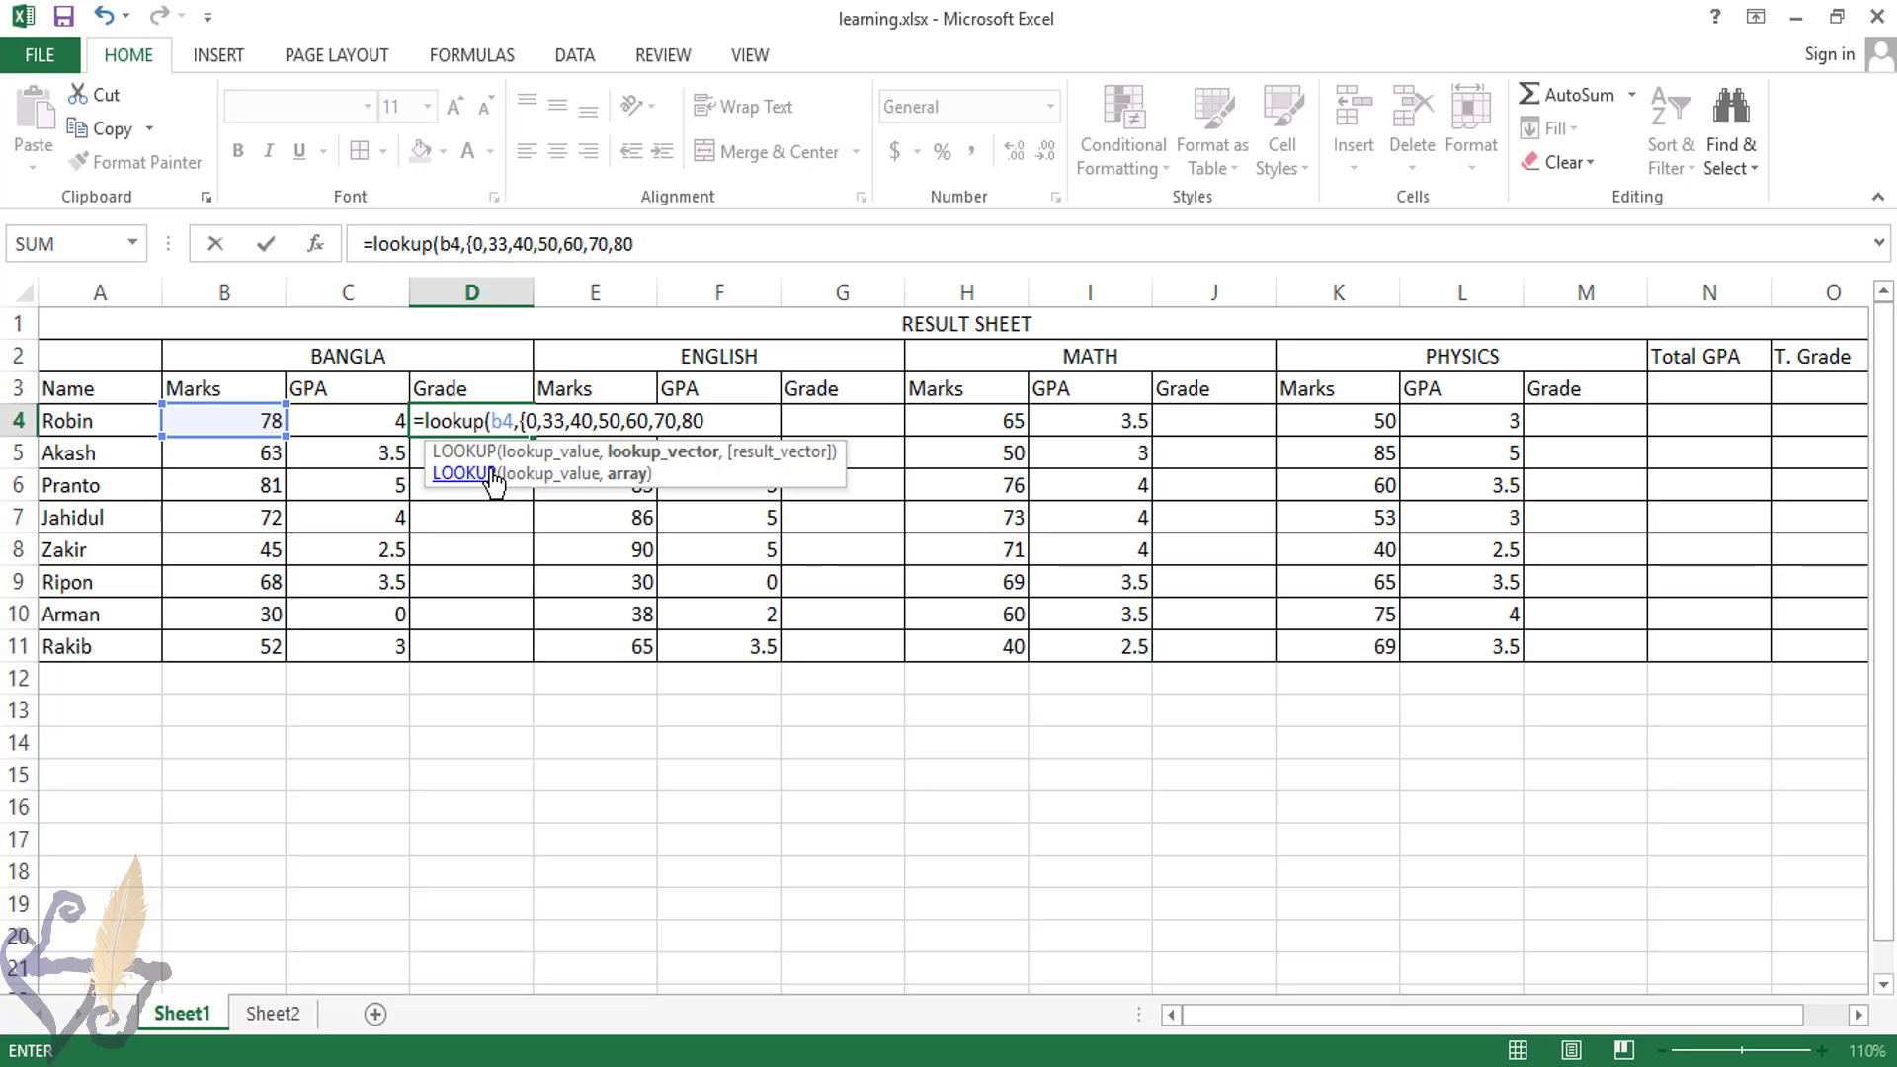
pyautogui.write('}')
pyautogui.write(',')
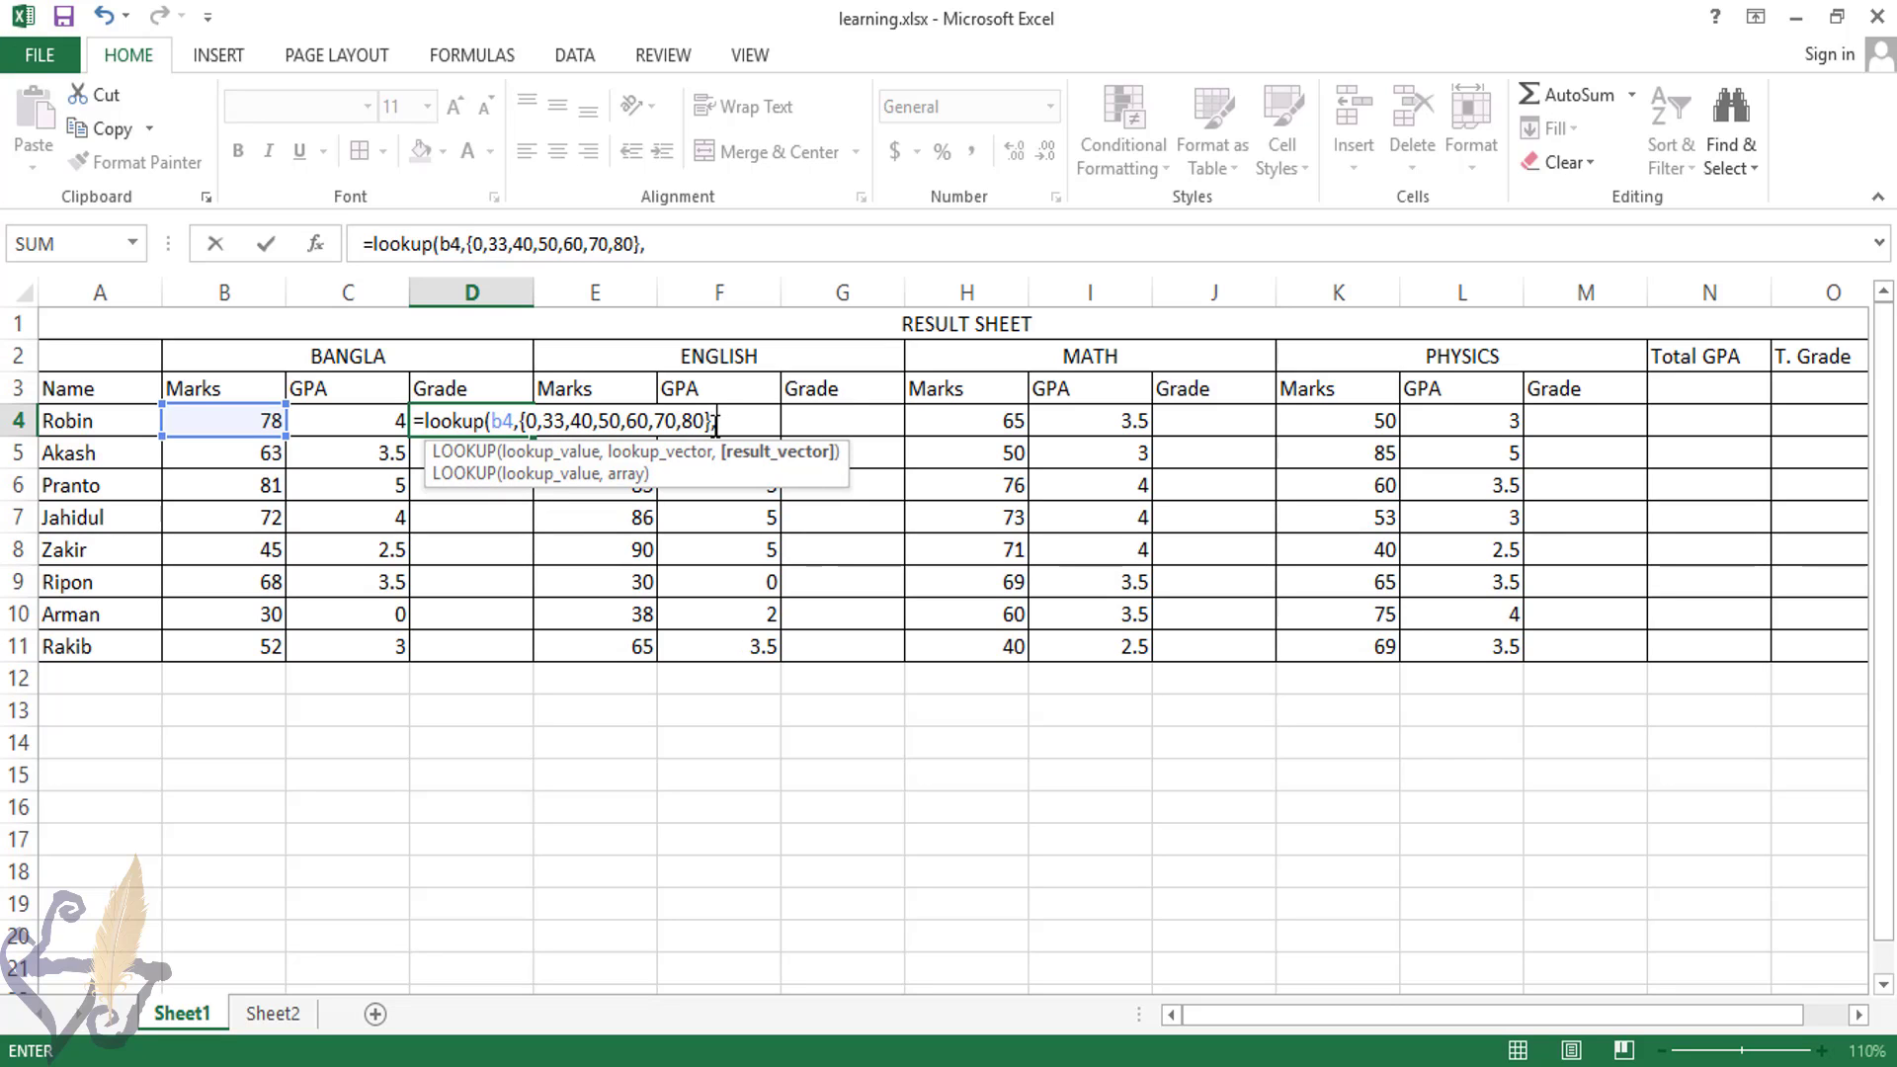
# Add {"F","D","C","B","A-","A","A+"} as the result vector and complete the LOOKUP formula in D4
pyautogui.write('{')
pyautogui.write('F","D","C')
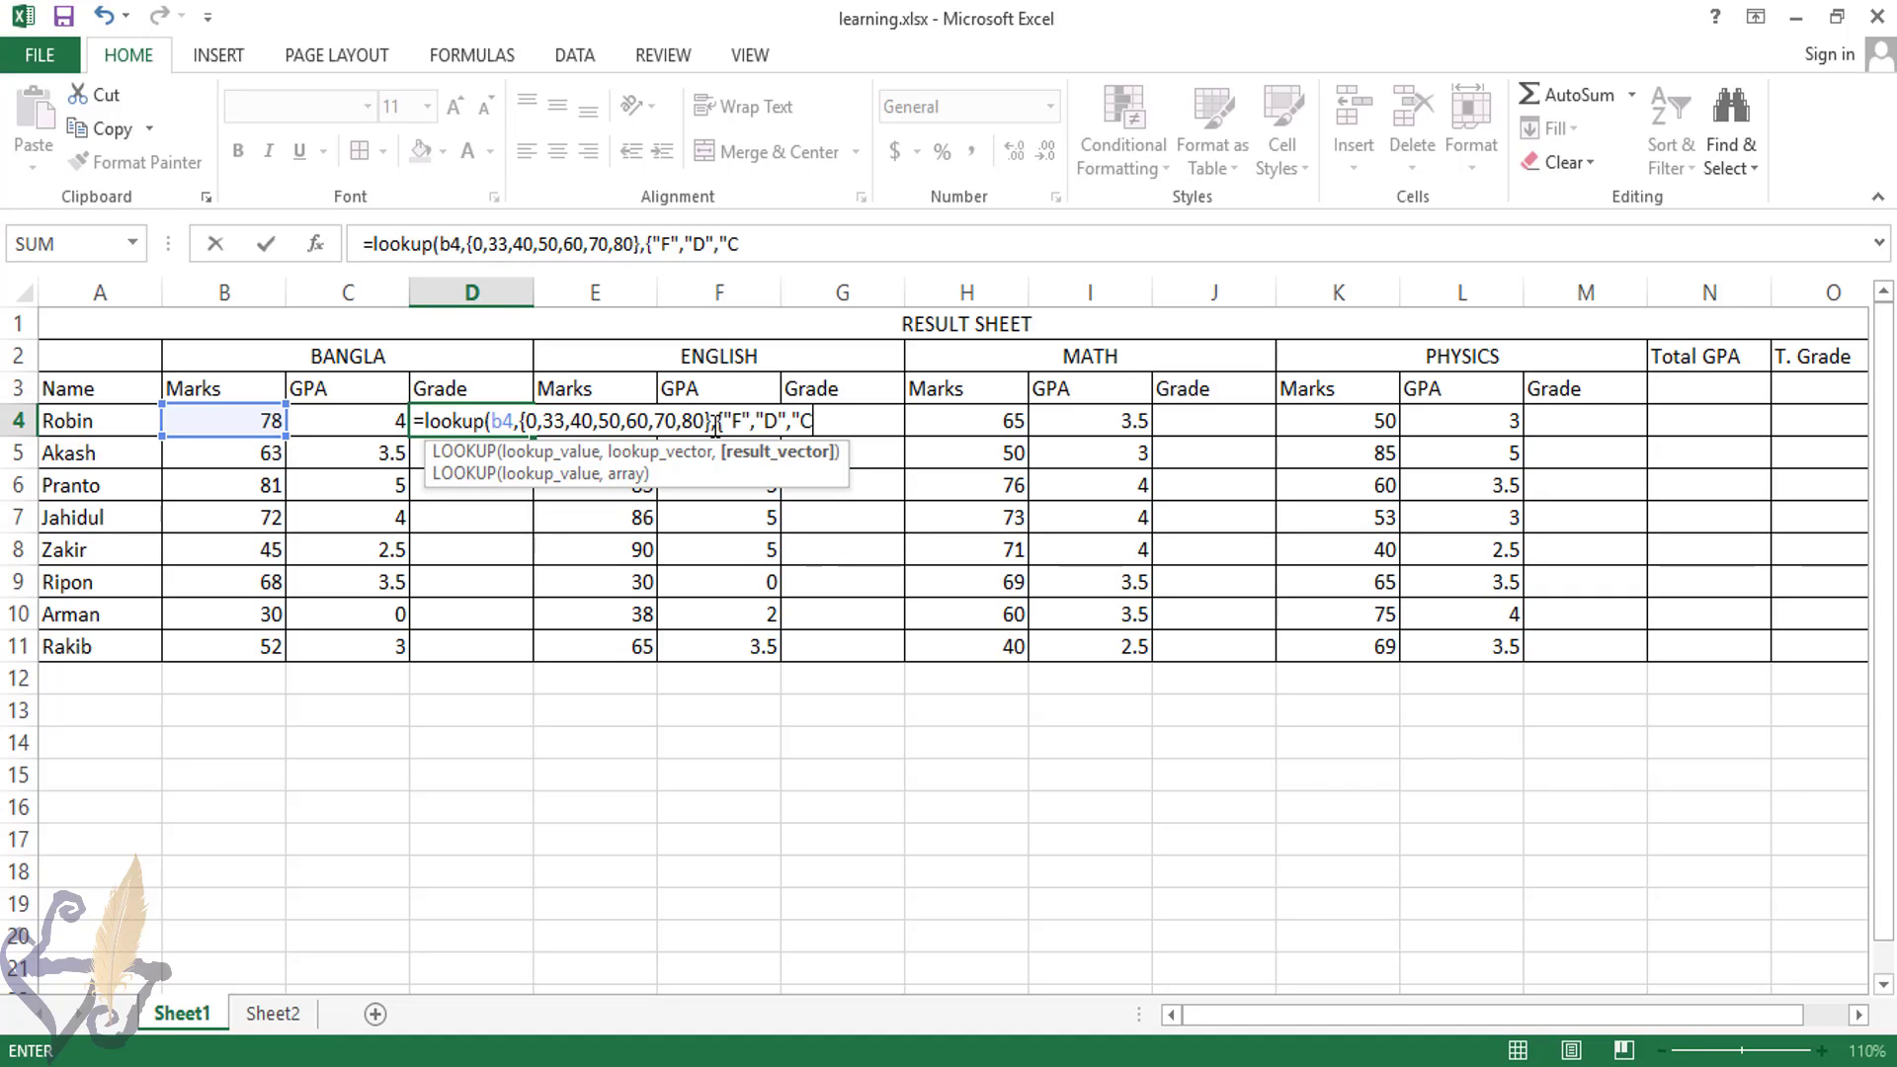
pyautogui.write('","B","A-","A"')
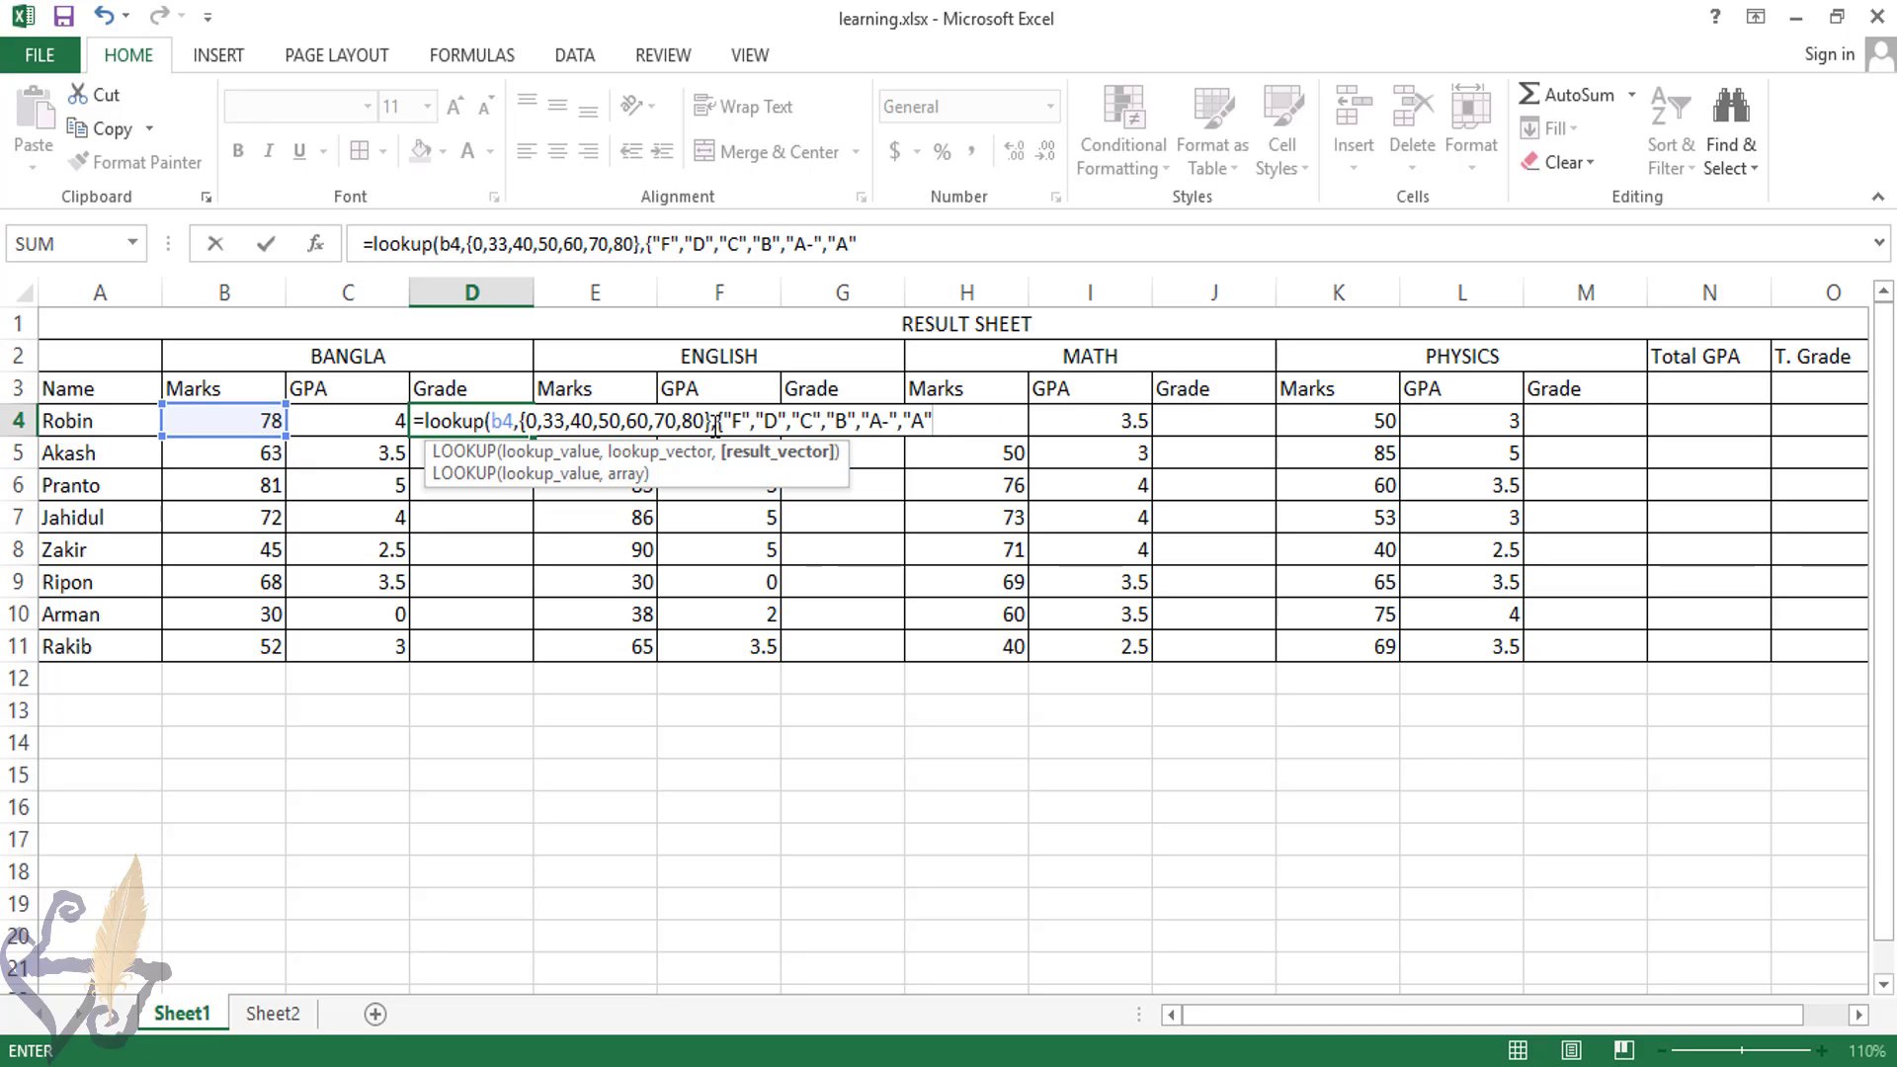
pyautogui.write(',"A+"})')
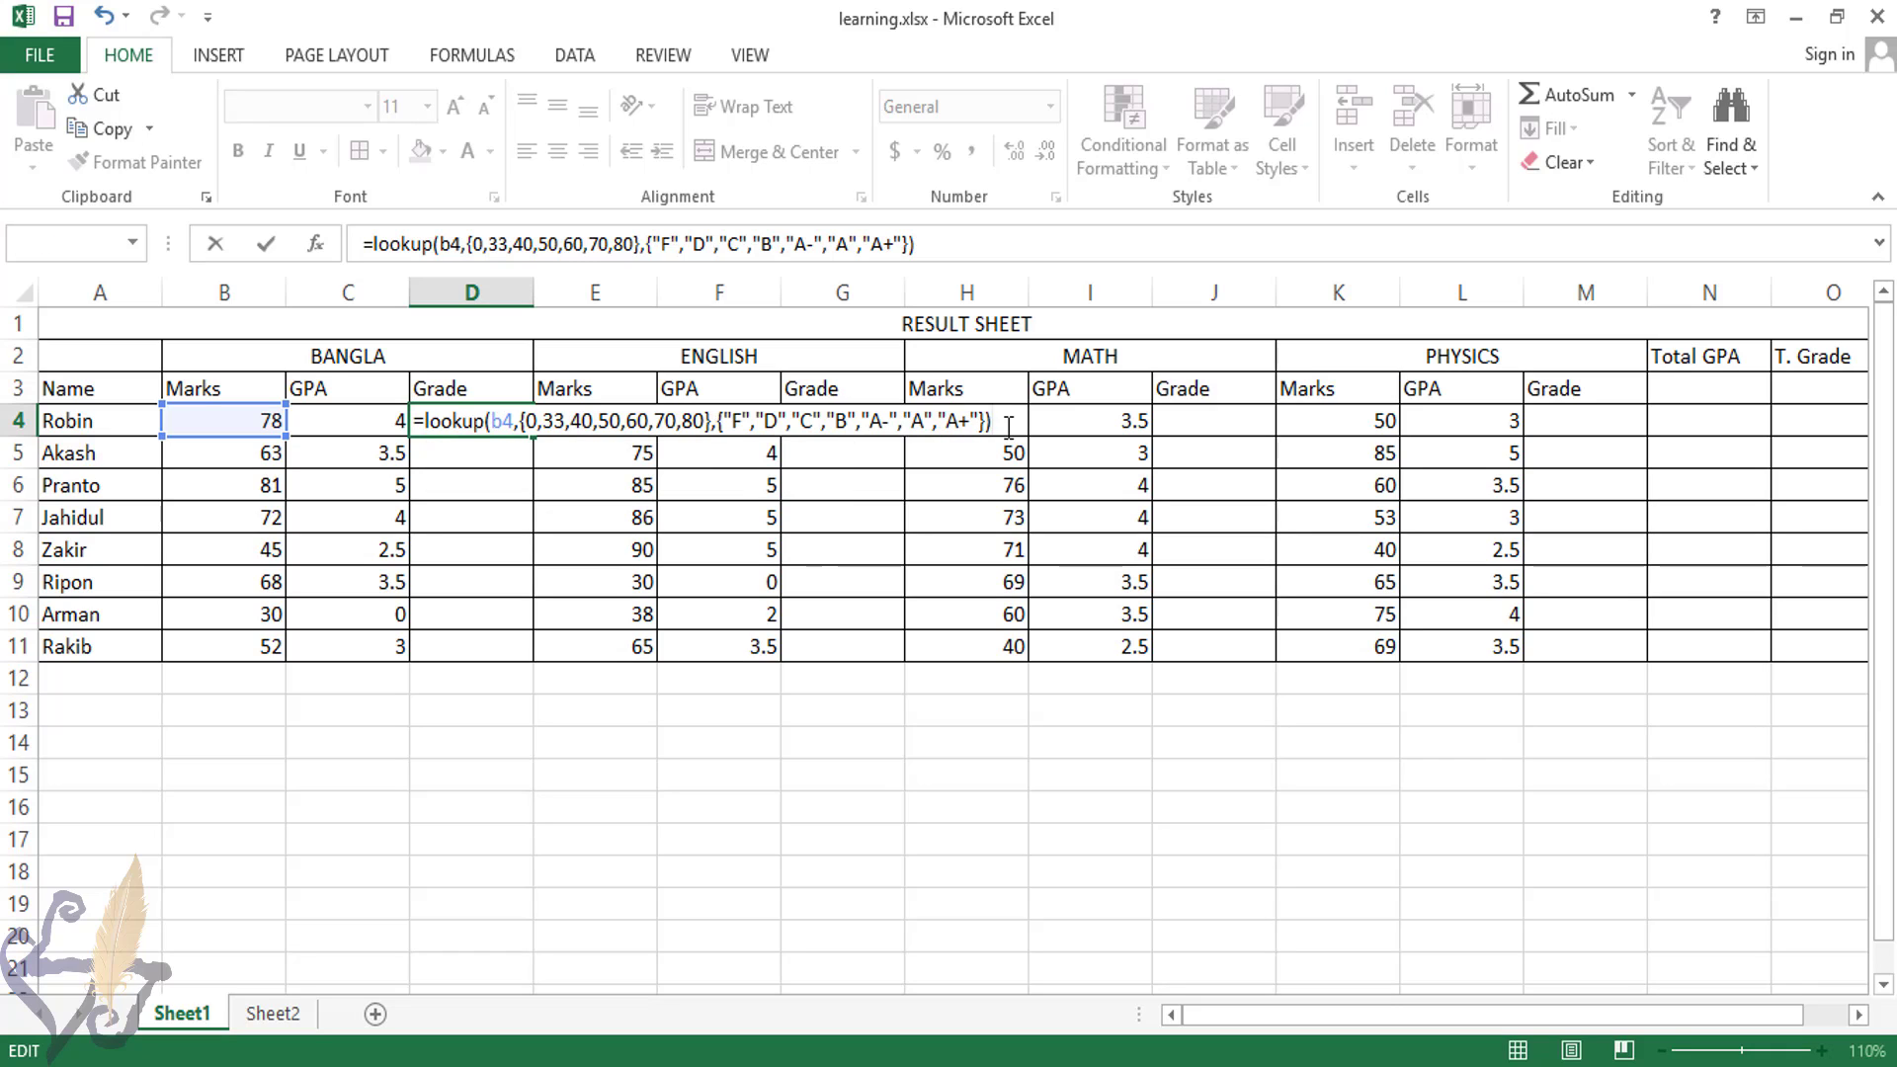
pyautogui.press('Return')
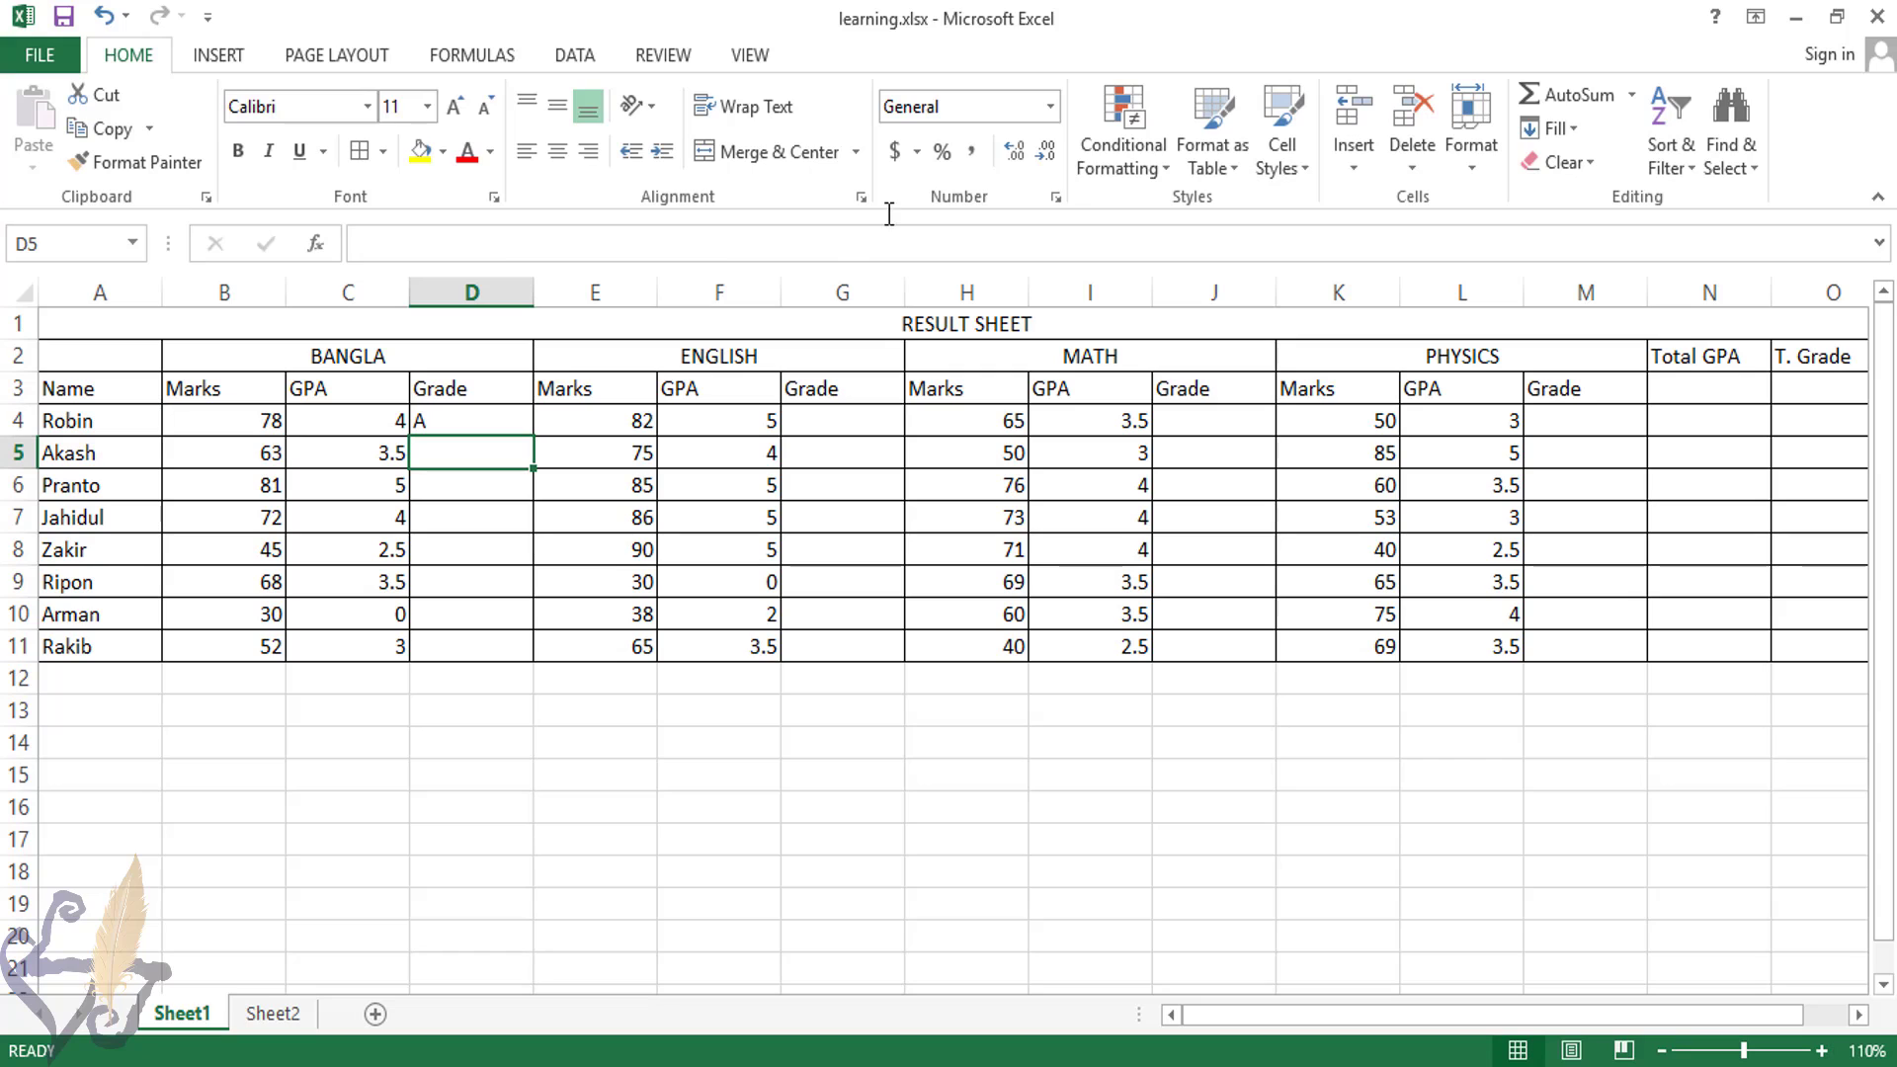
# Fill the Bangla Grade formula from D4 down to D11 and check the copied formulas
pyautogui.click(444, 419)
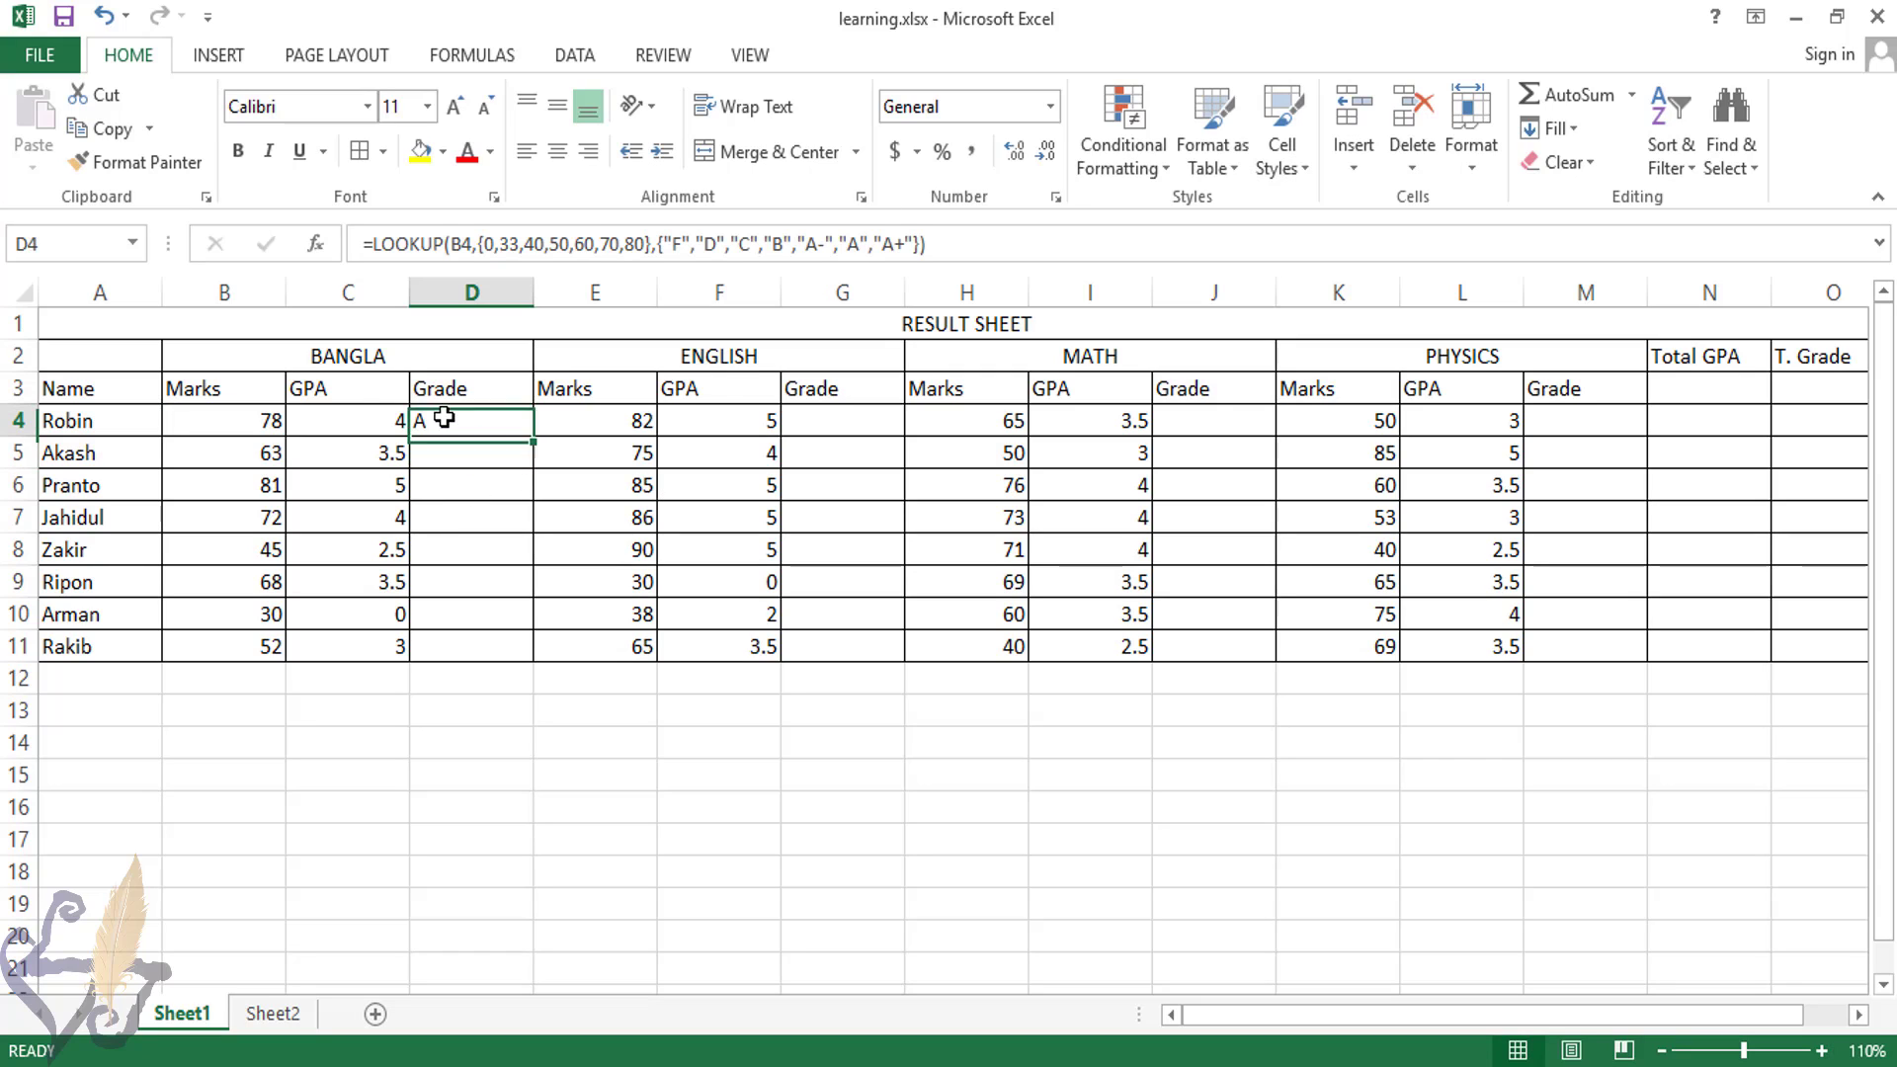
pyautogui.click(382, 419)
pyautogui.click(451, 421)
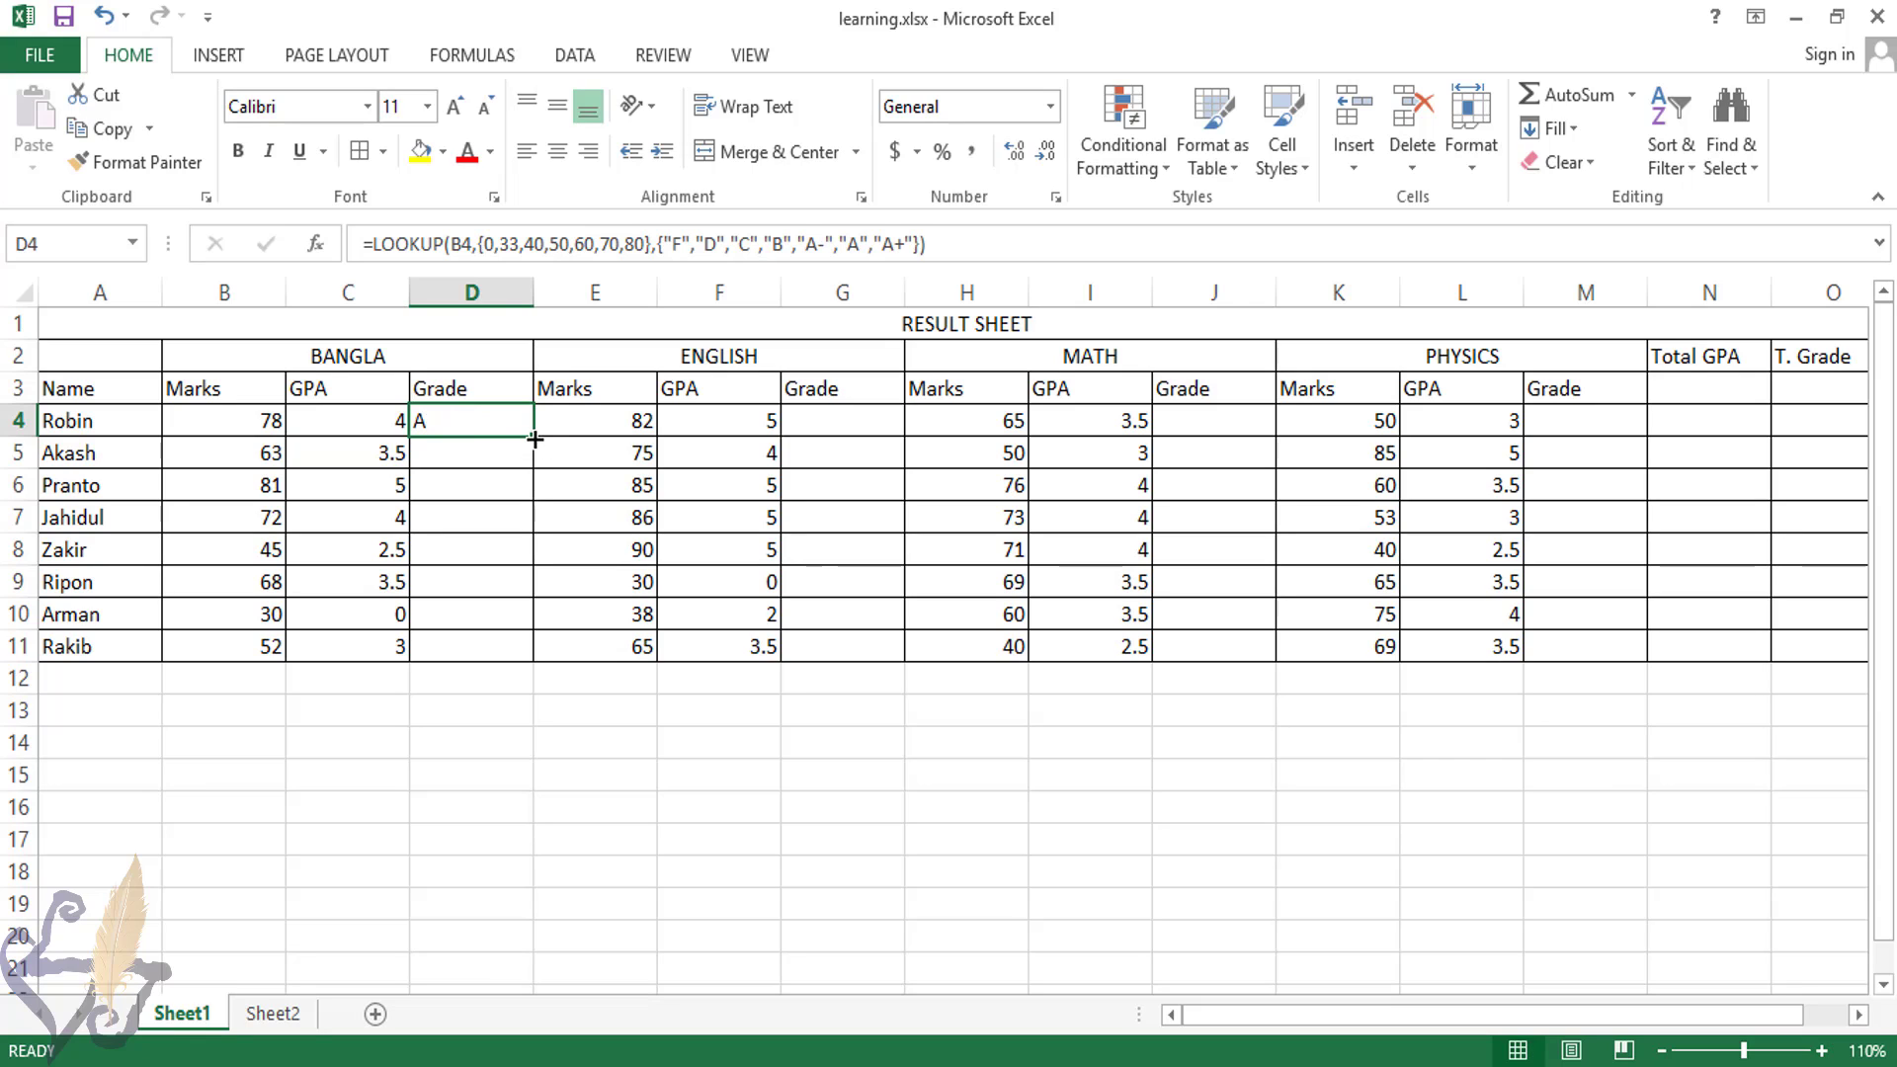
pyautogui.moveTo(538, 442); pyautogui.dragTo(532, 662)
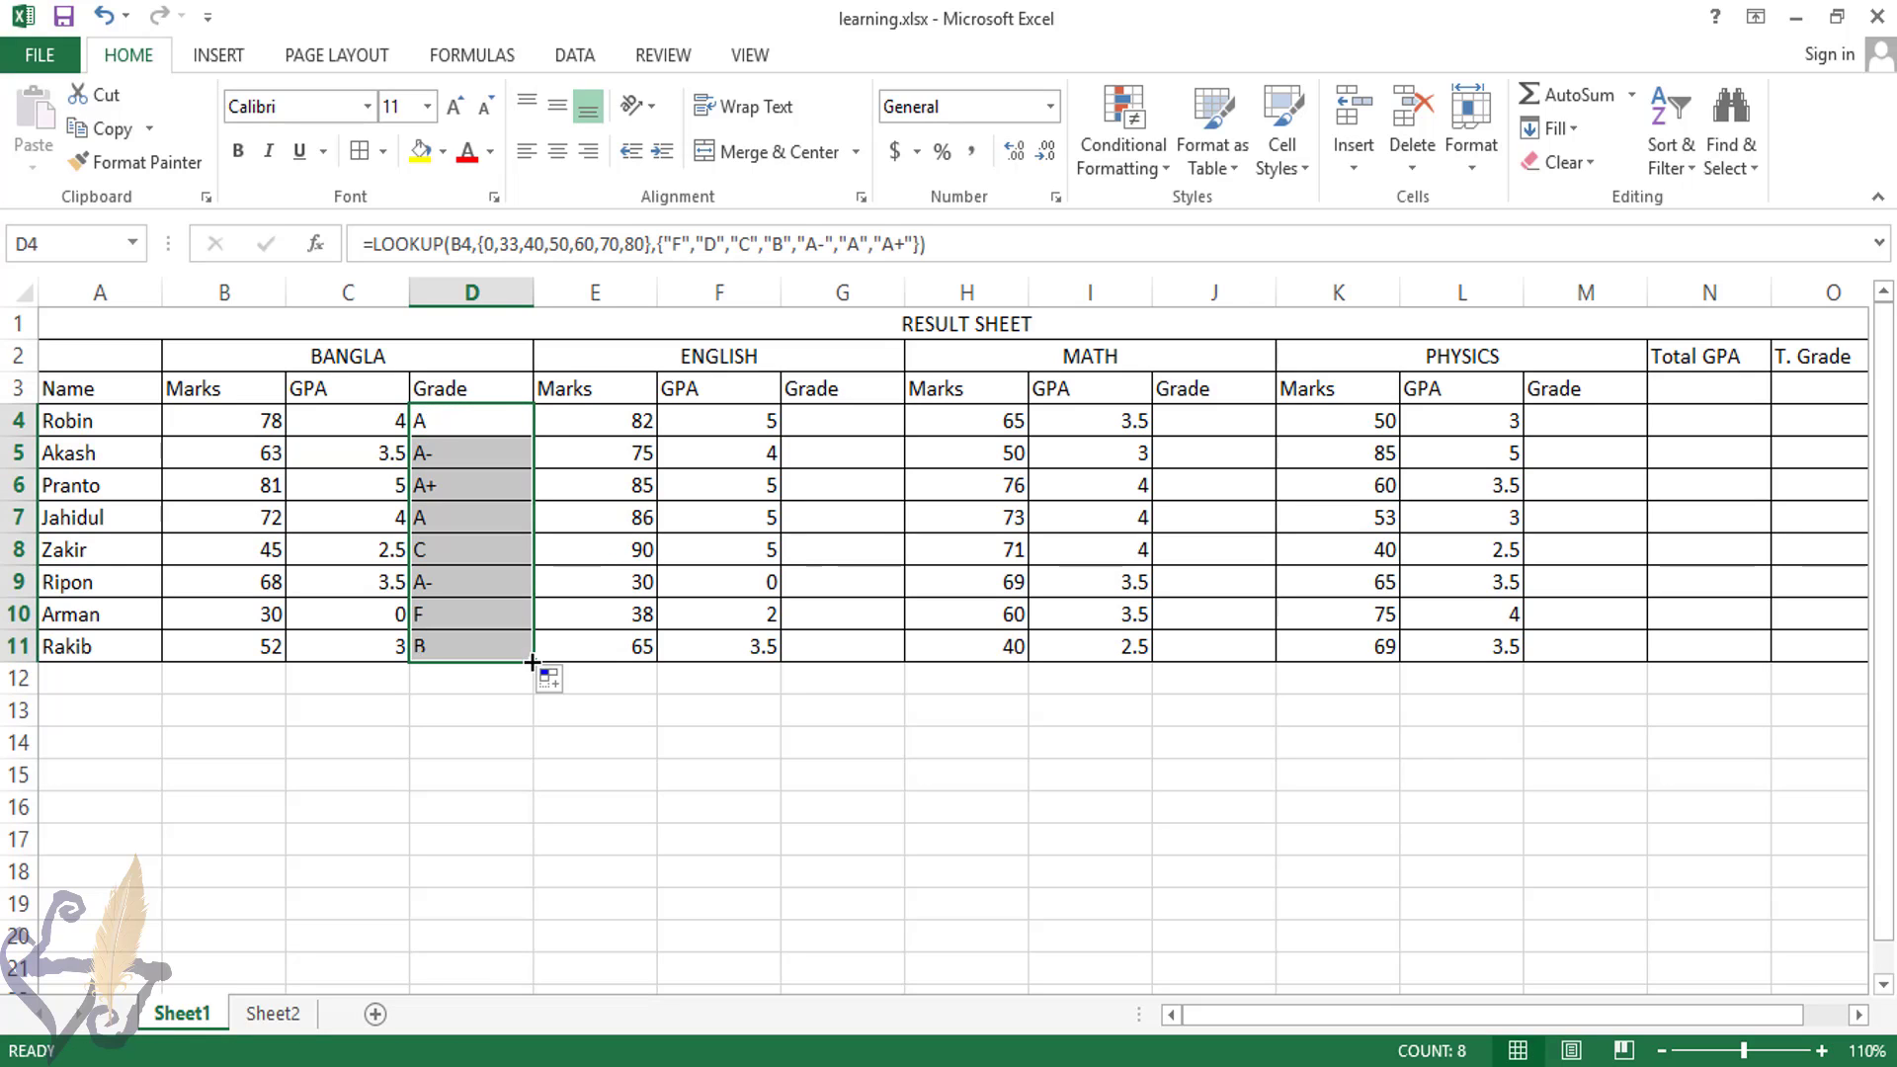
pyautogui.click(490, 609)
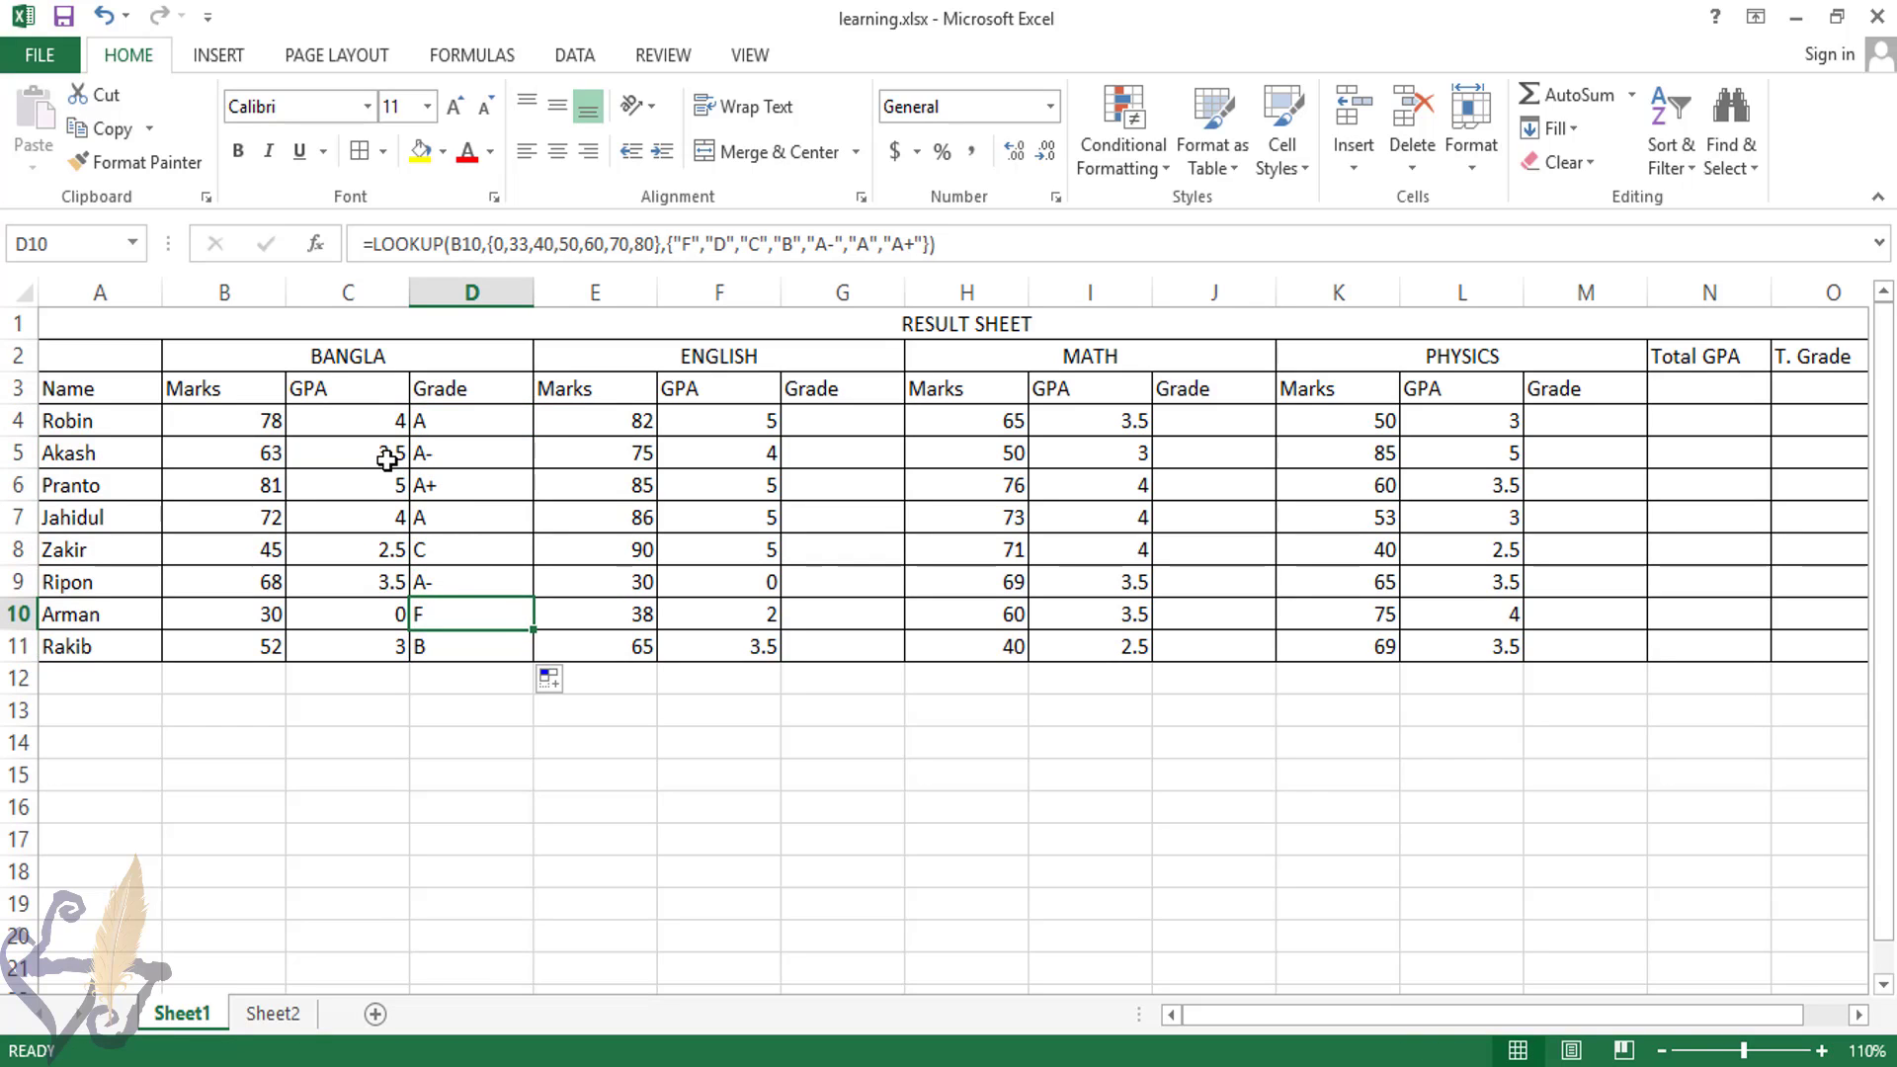
pyautogui.moveTo(431, 453); pyautogui.dragTo(441, 492)
pyautogui.click(431, 489)
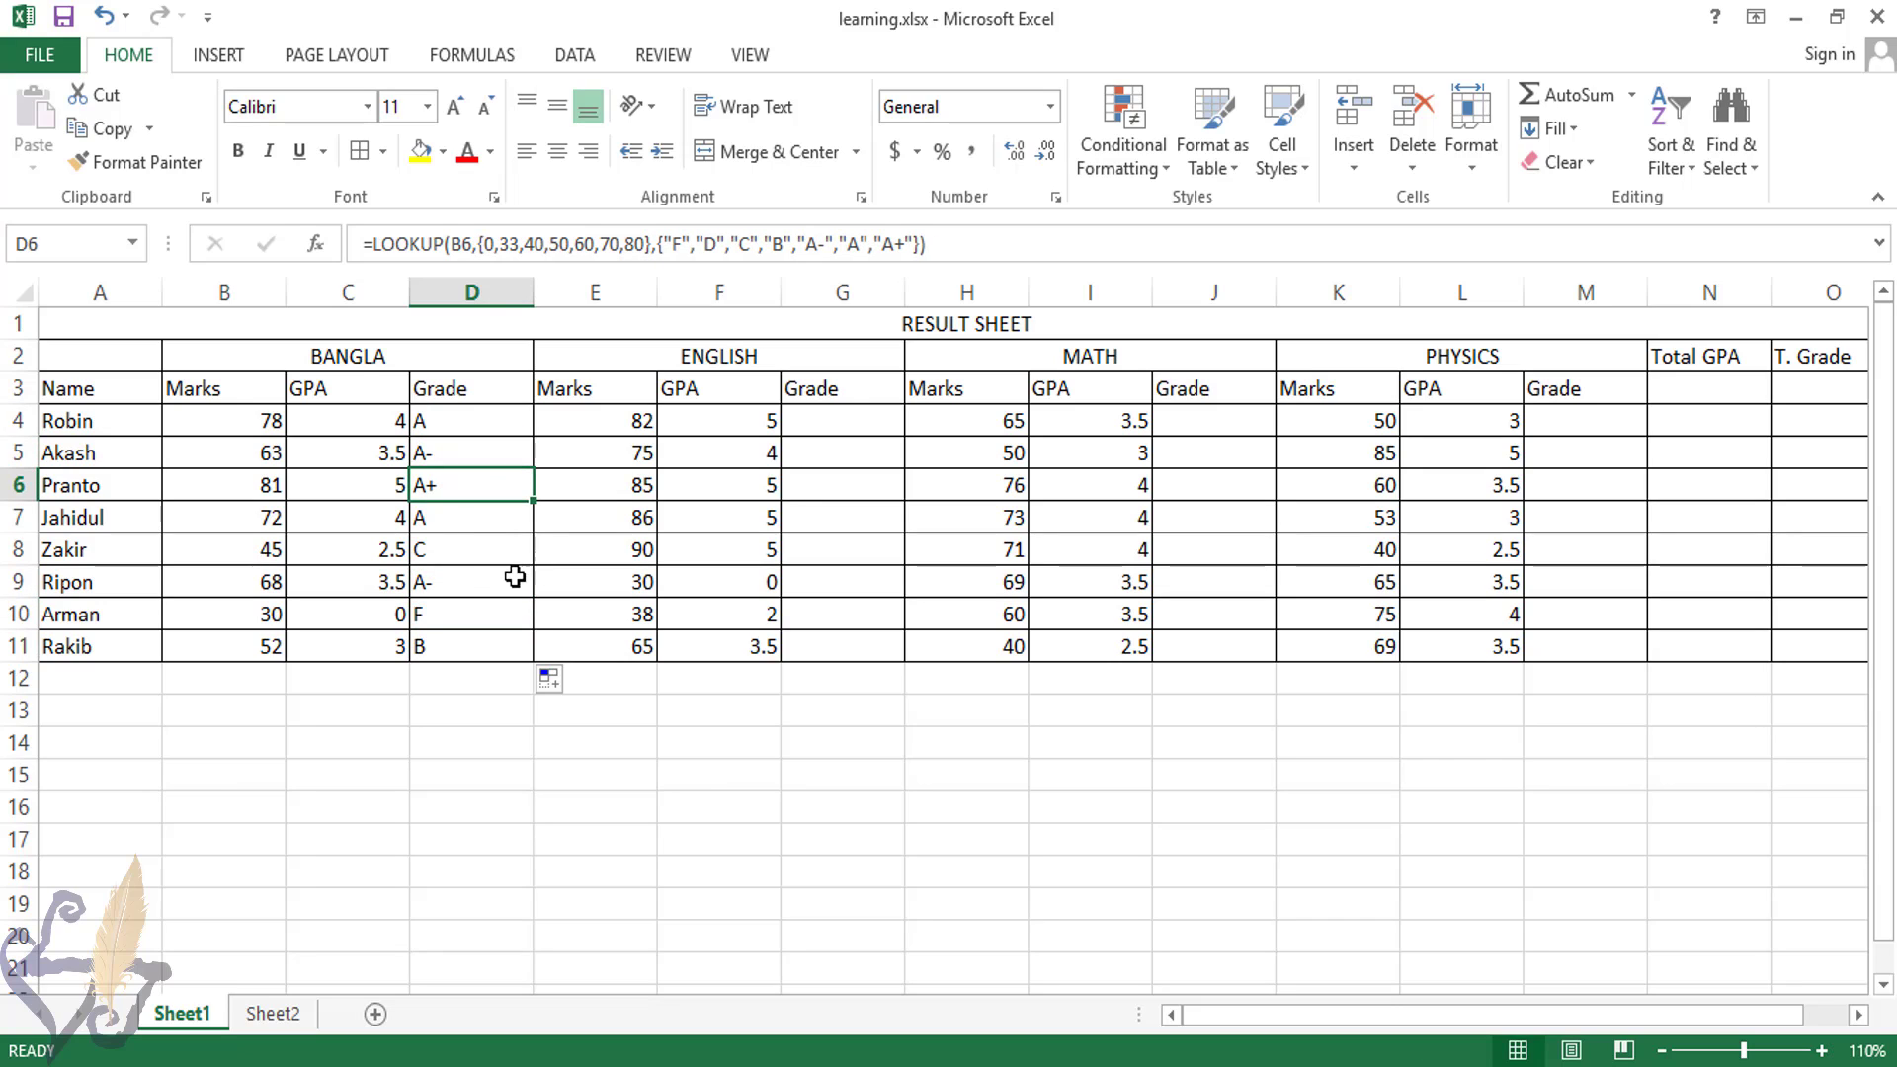
pyautogui.click(440, 524)
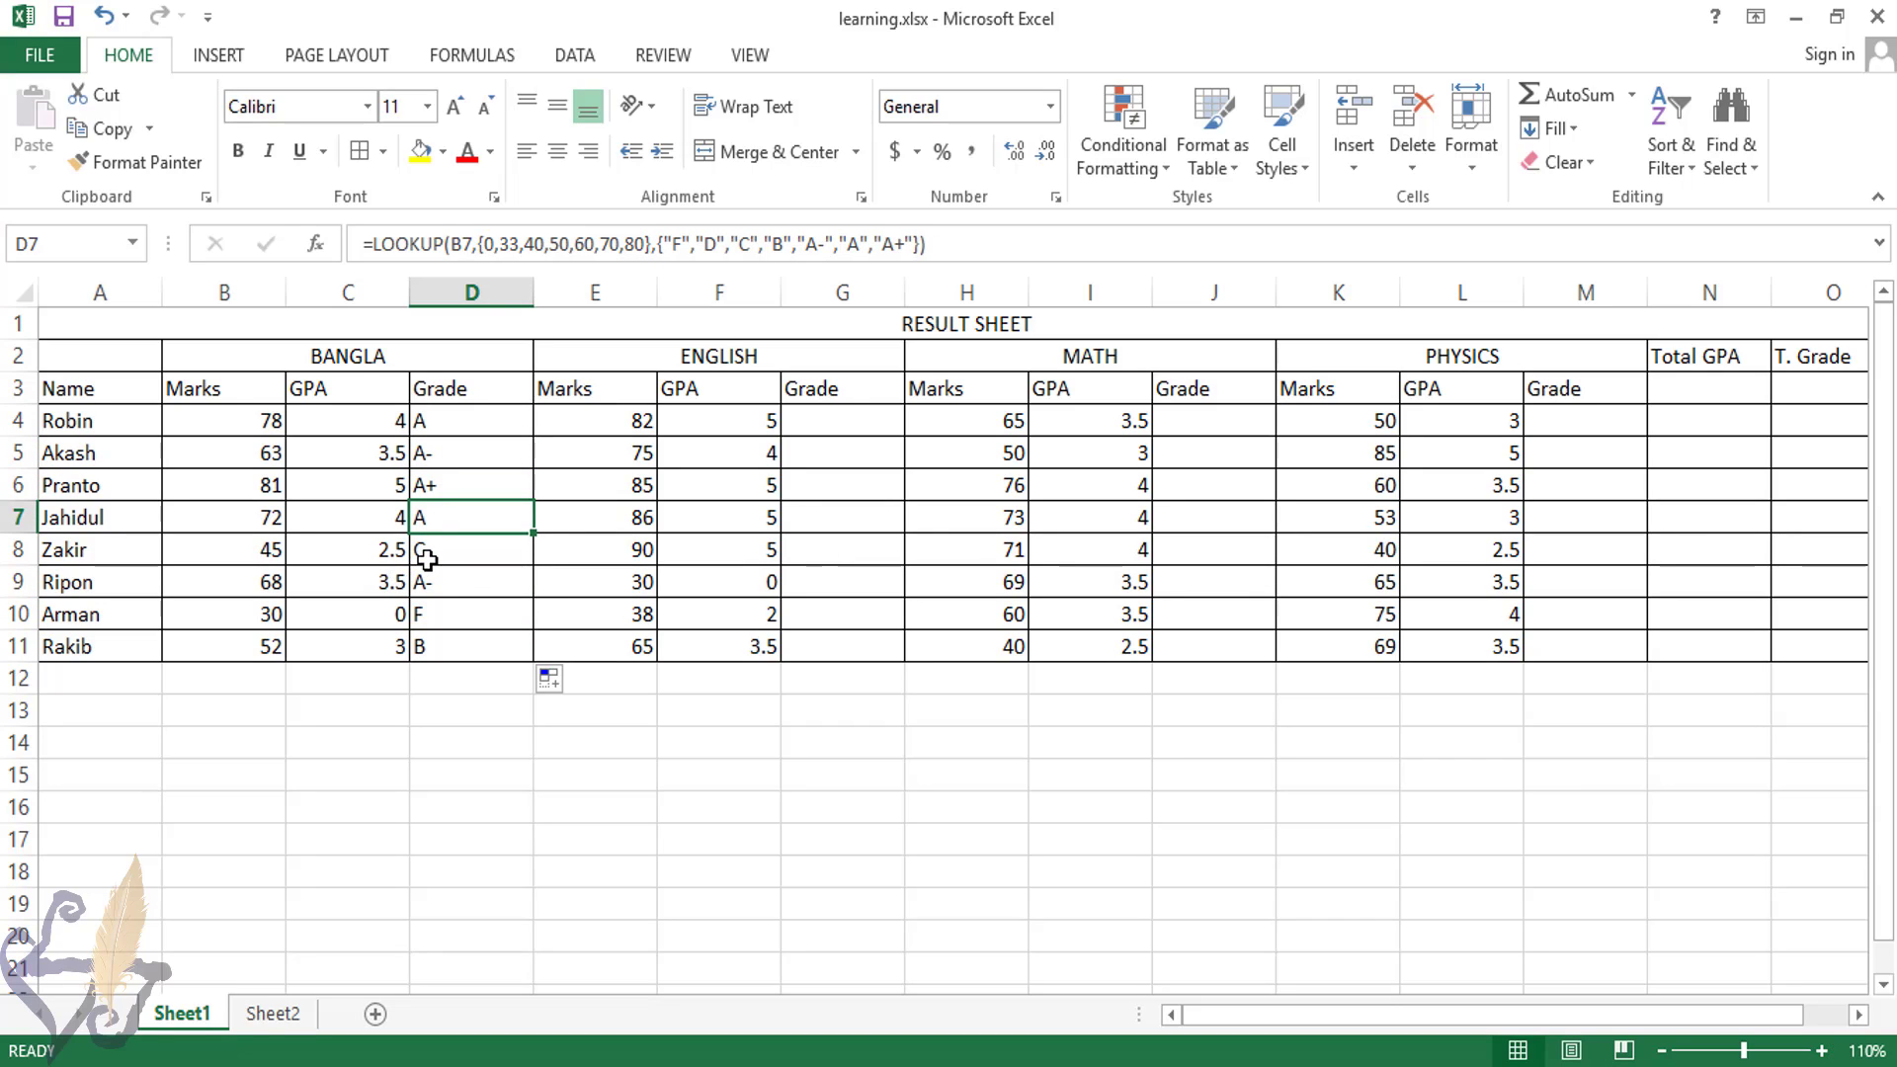
pyautogui.click(423, 552)
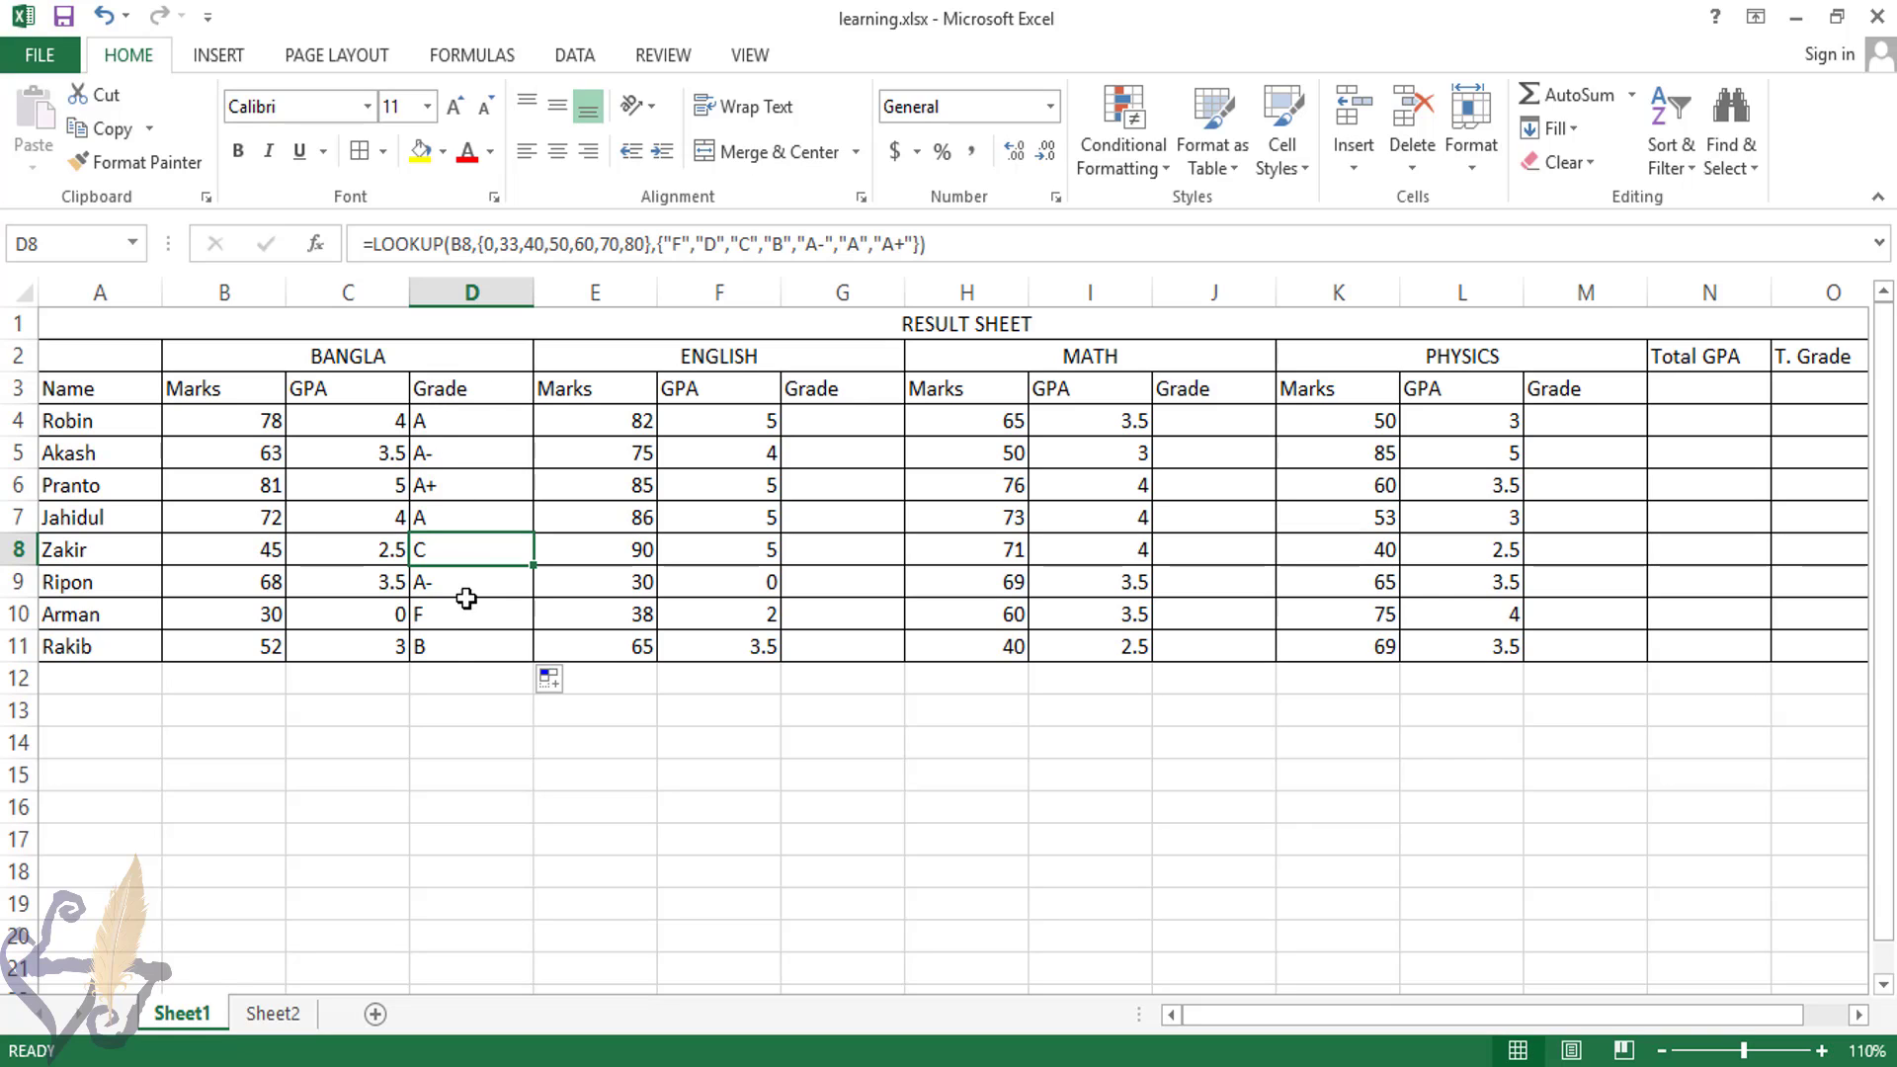
# Copy the formula from D4 to the English Grade cell G4 as formula only and fill it down to G11
pyautogui.click(438, 432)
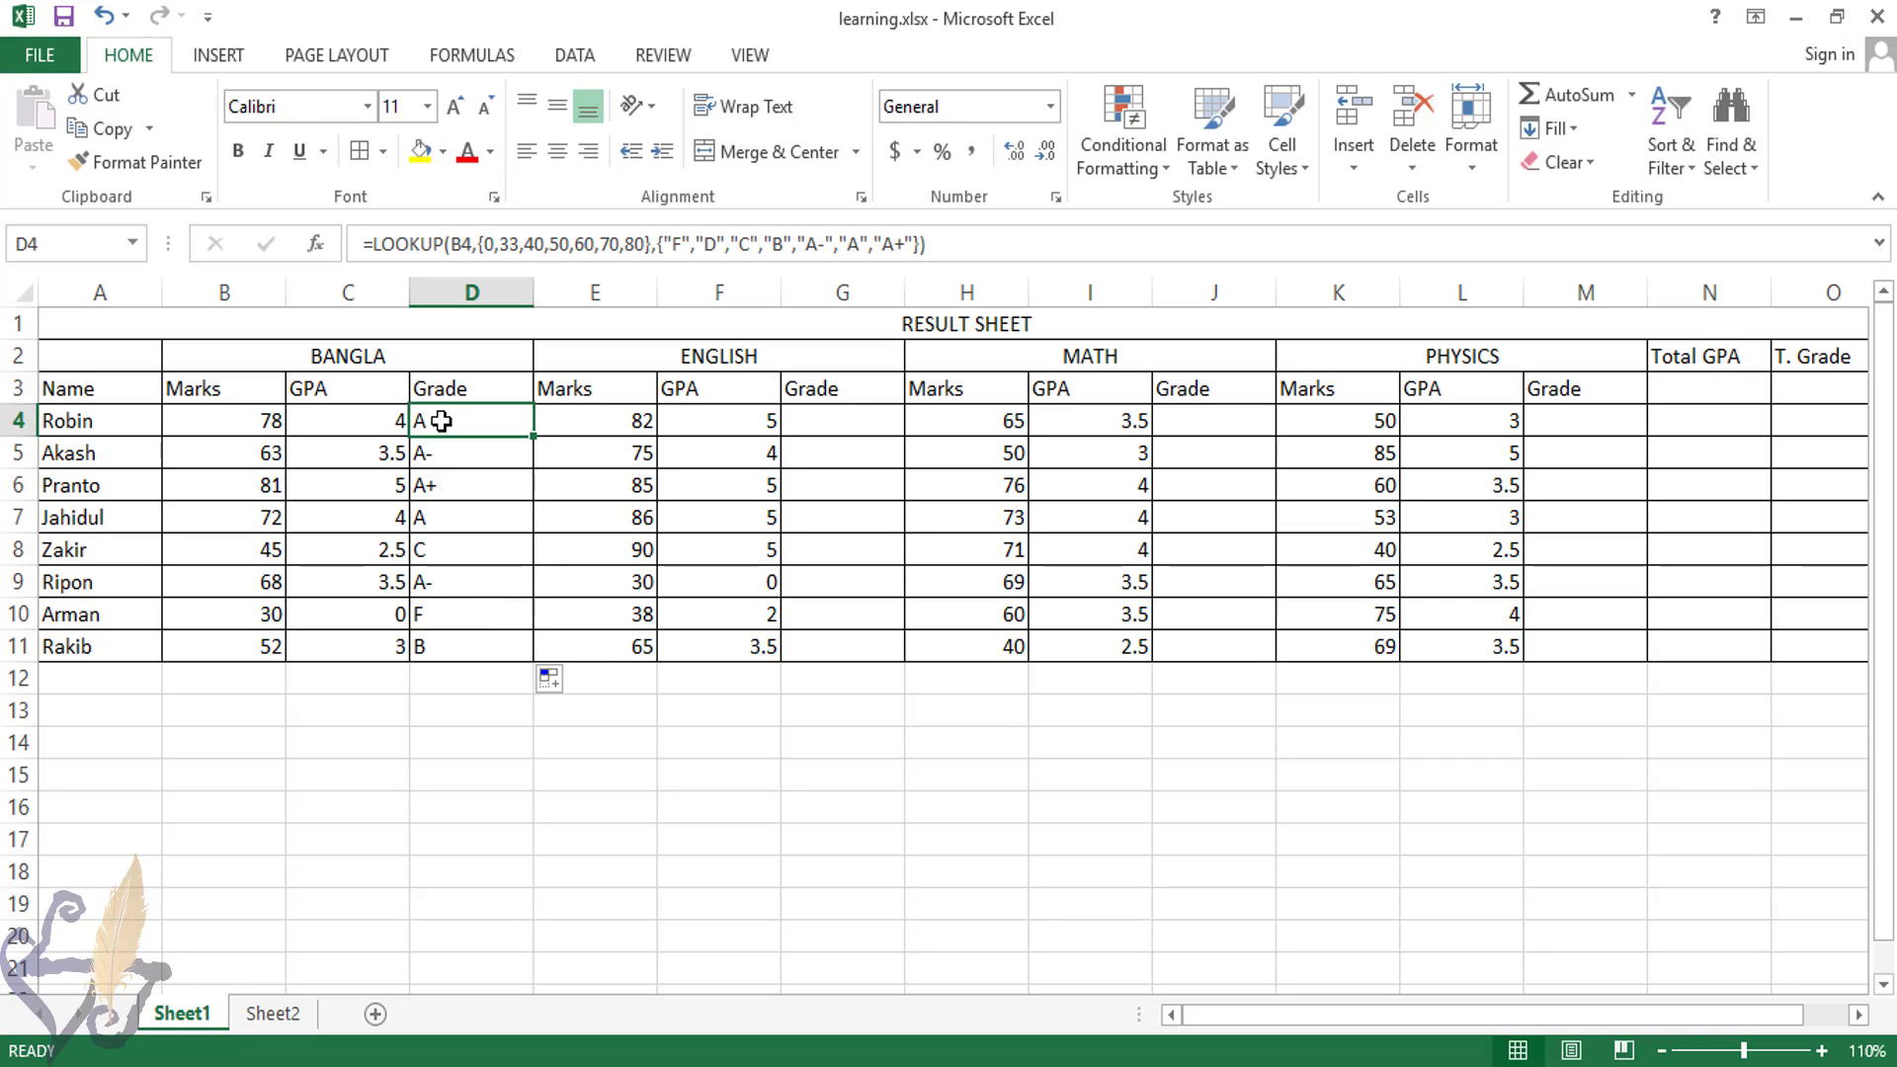
pyautogui.hotkey('ctrl', 'c')
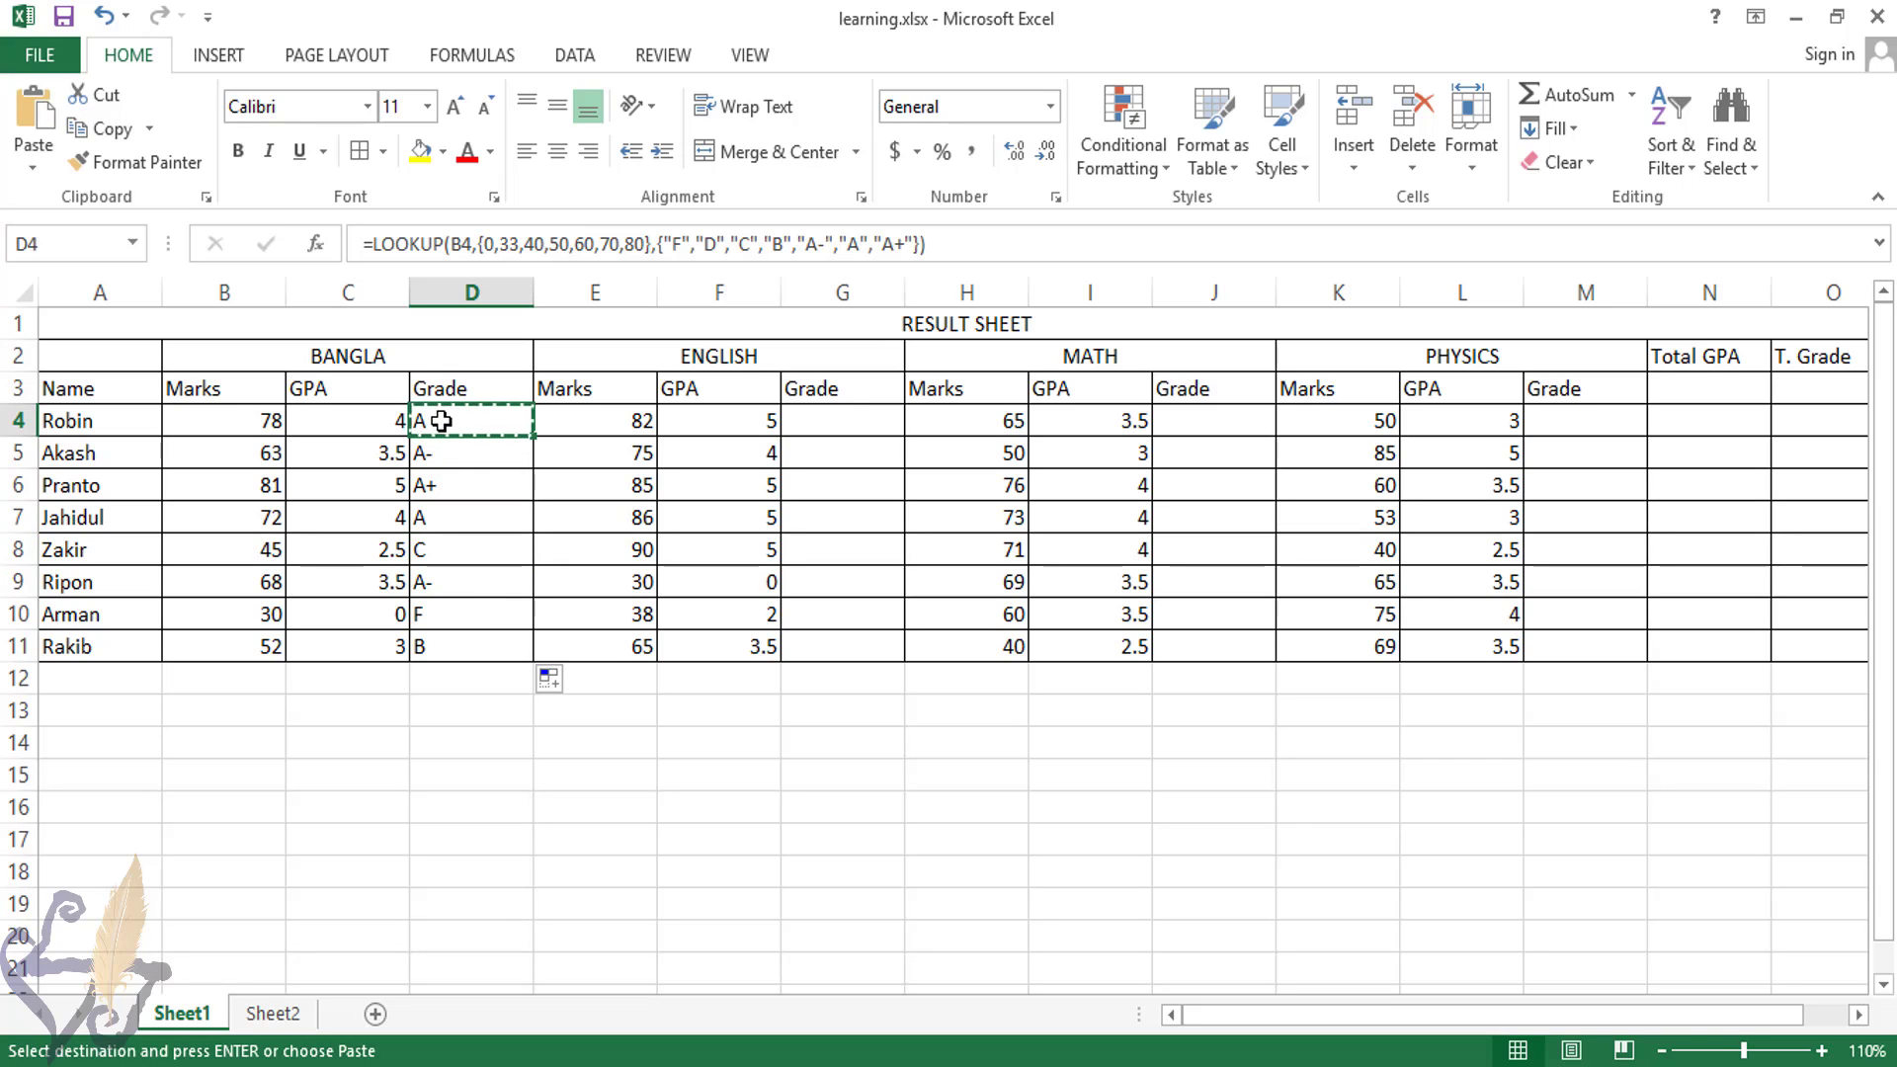
pyautogui.click(821, 420)
pyautogui.rightClick(823, 420)
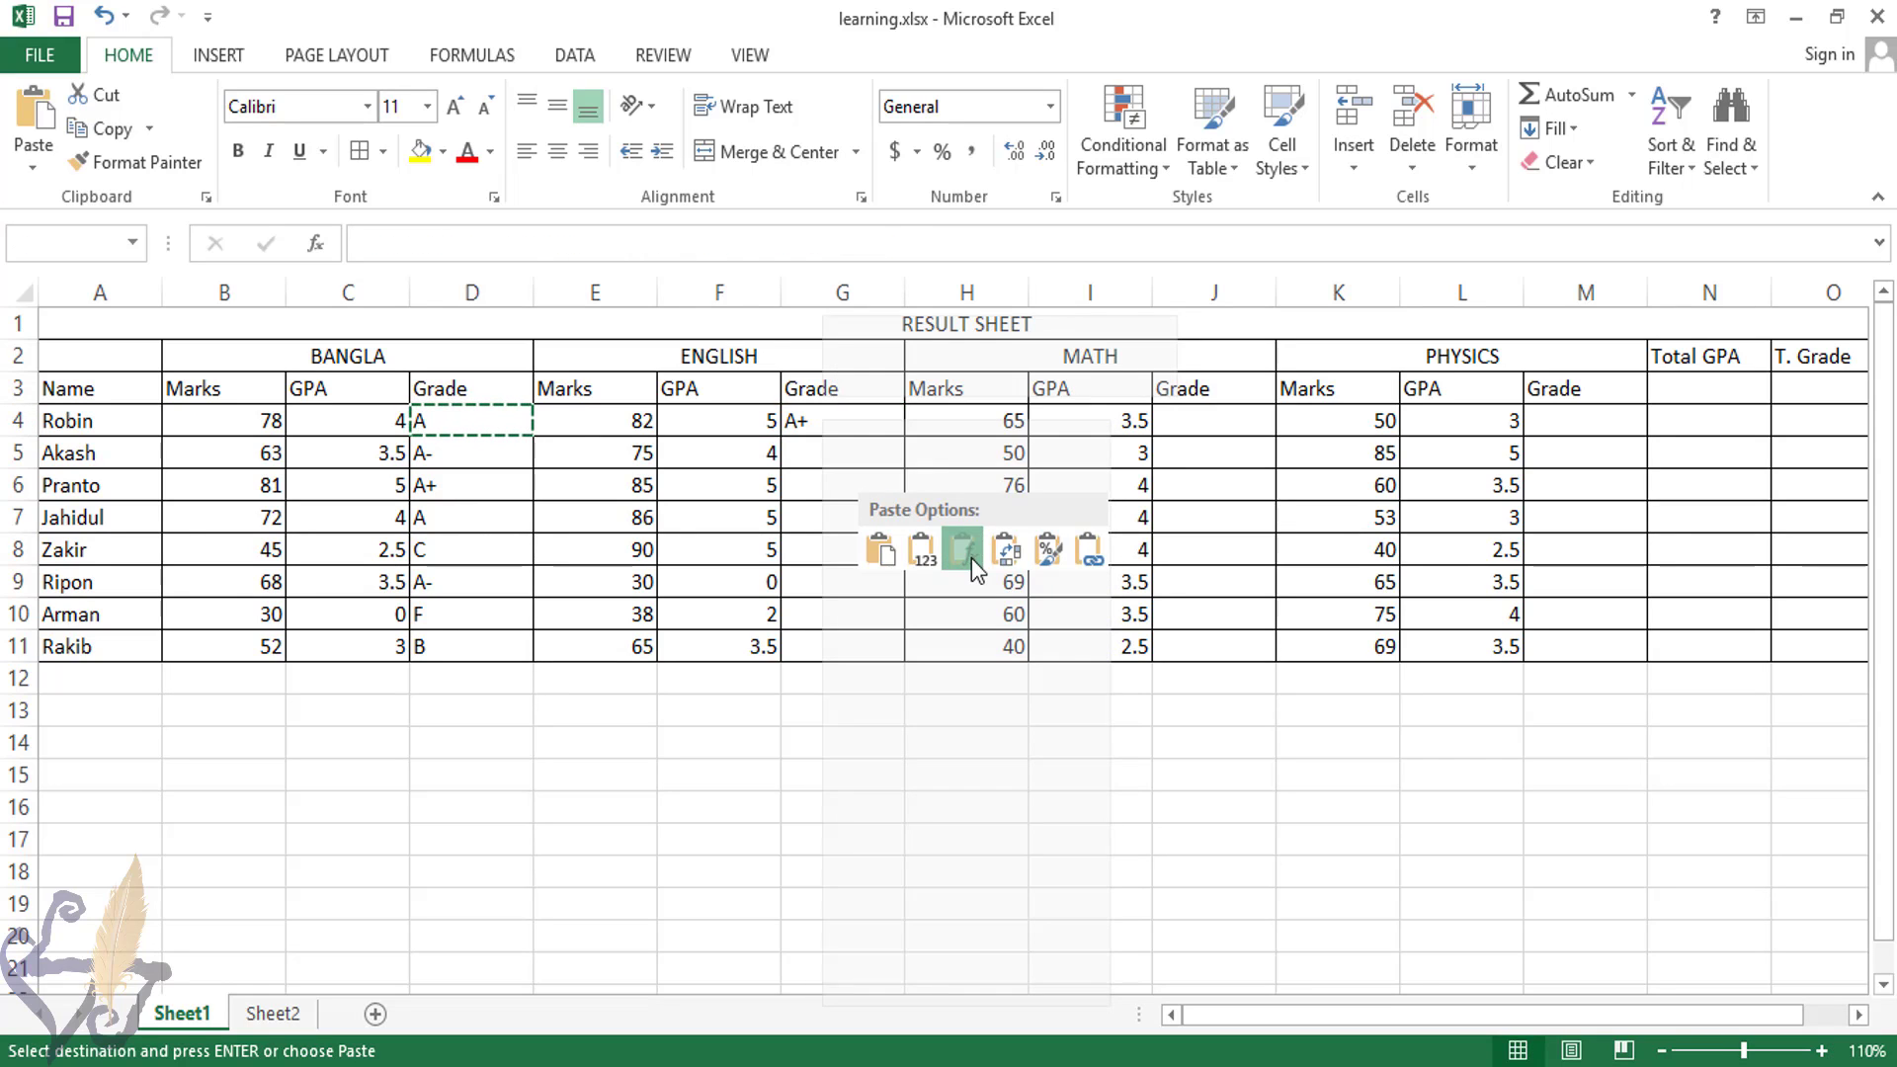
pyautogui.click(967, 555)
pyautogui.moveTo(899, 442); pyautogui.dragTo(910, 660)
# Copy the formula from G4 to the Math Grade cell J4 and fill it down to J11
pyautogui.click(1210, 427)
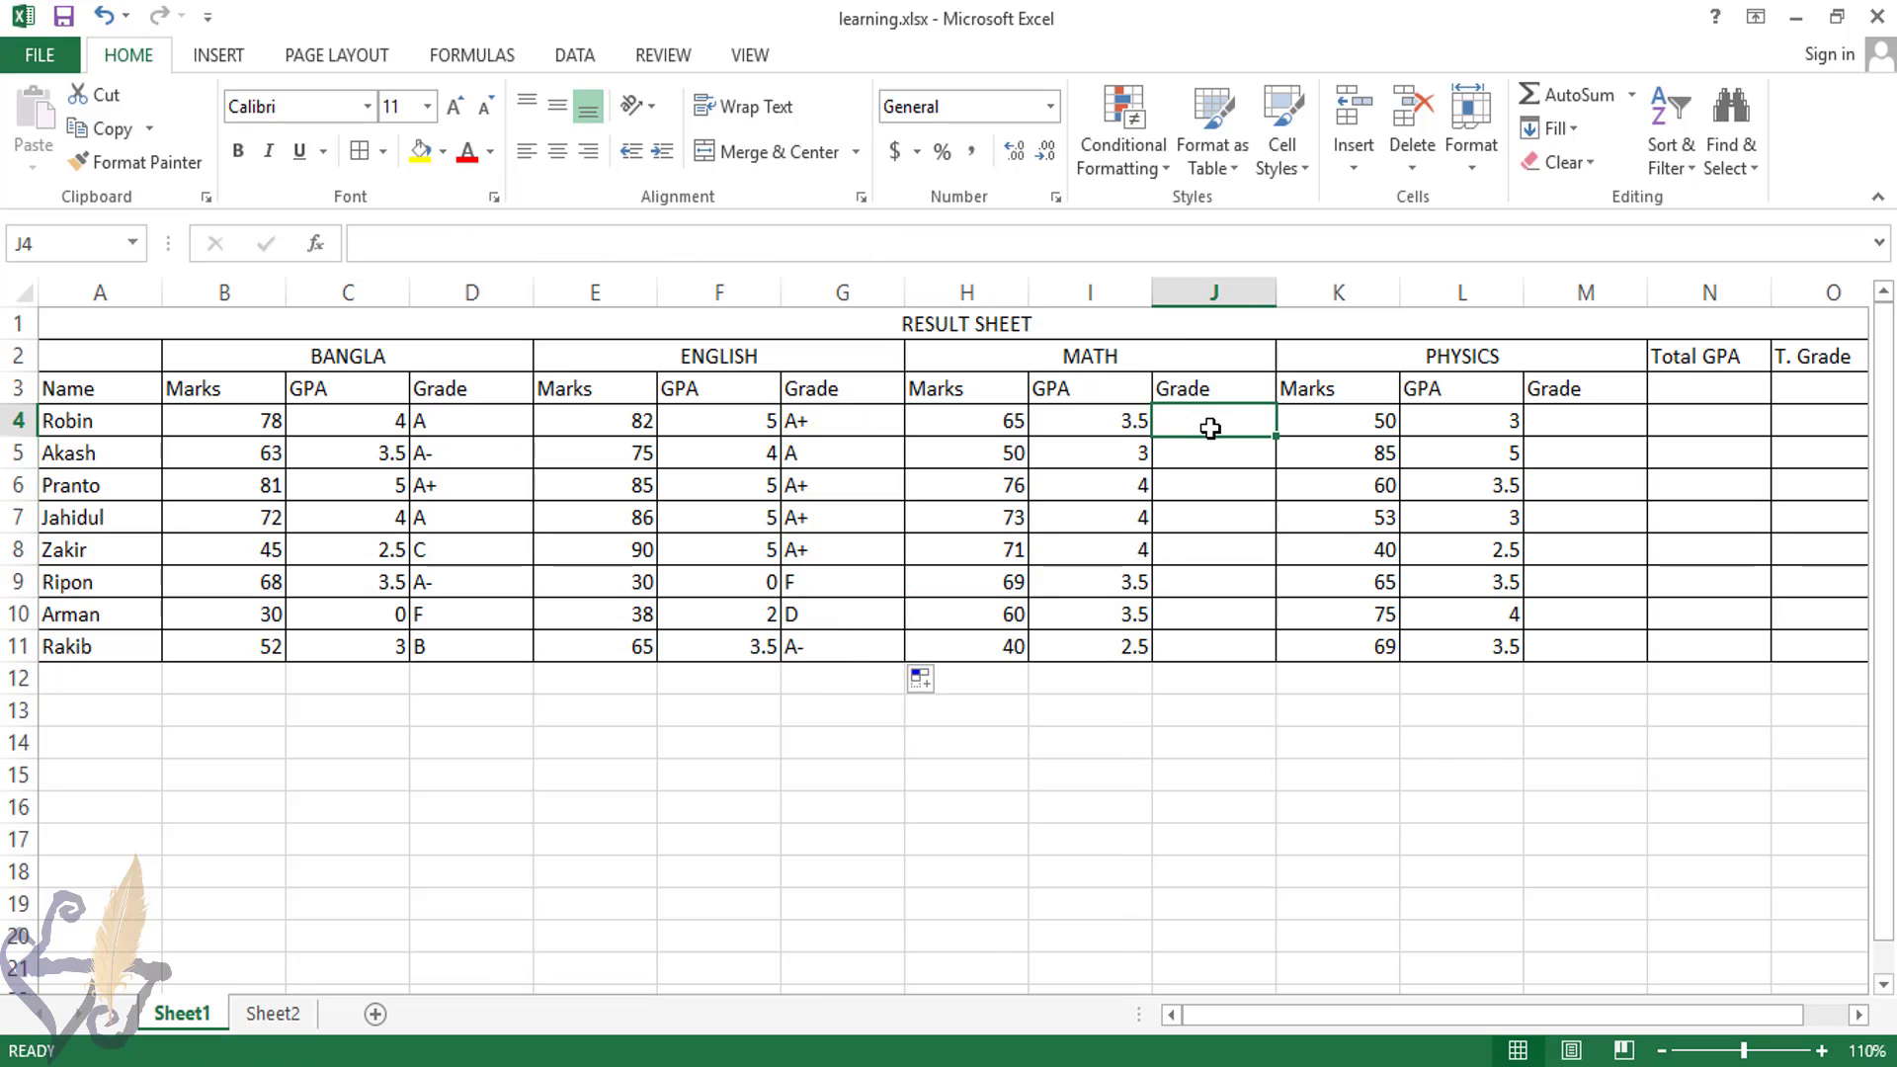
pyautogui.click(866, 431)
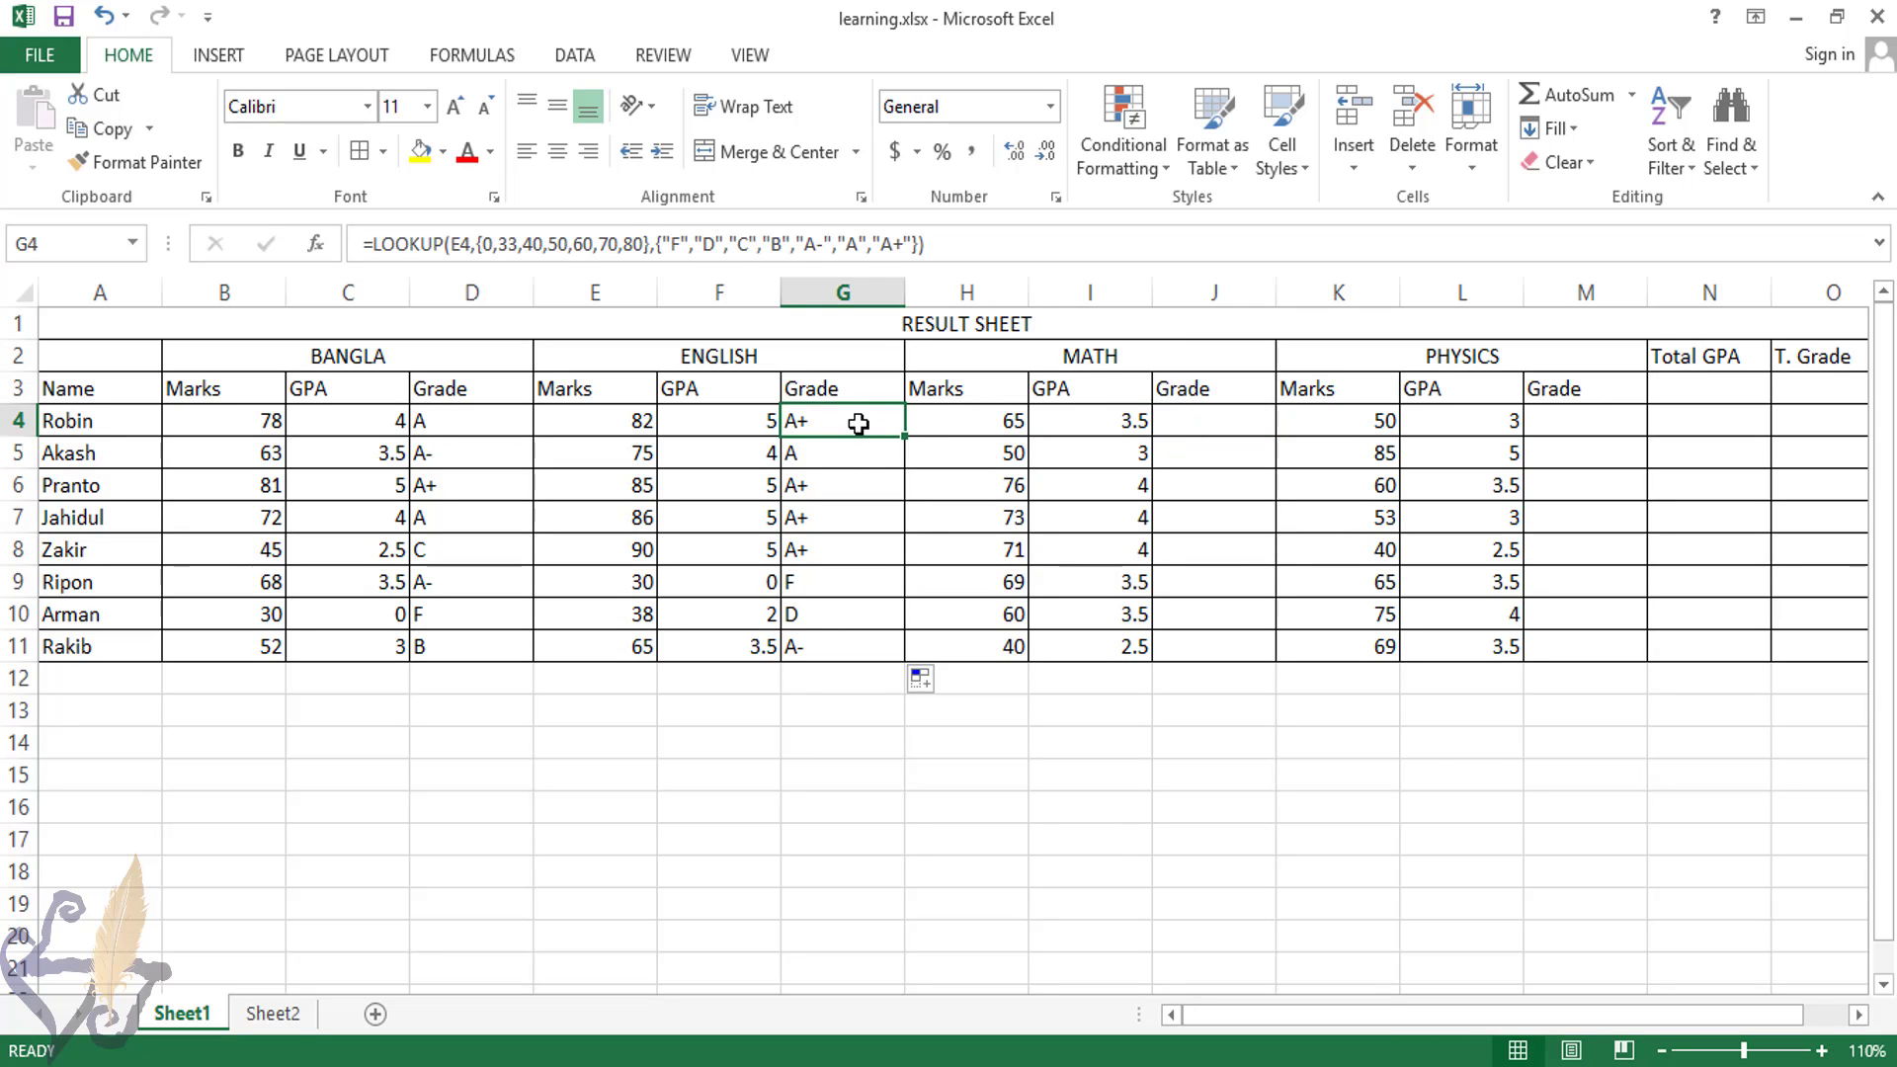
pyautogui.hotkey('ctrl', 'c')
pyautogui.rightClick(1190, 427)
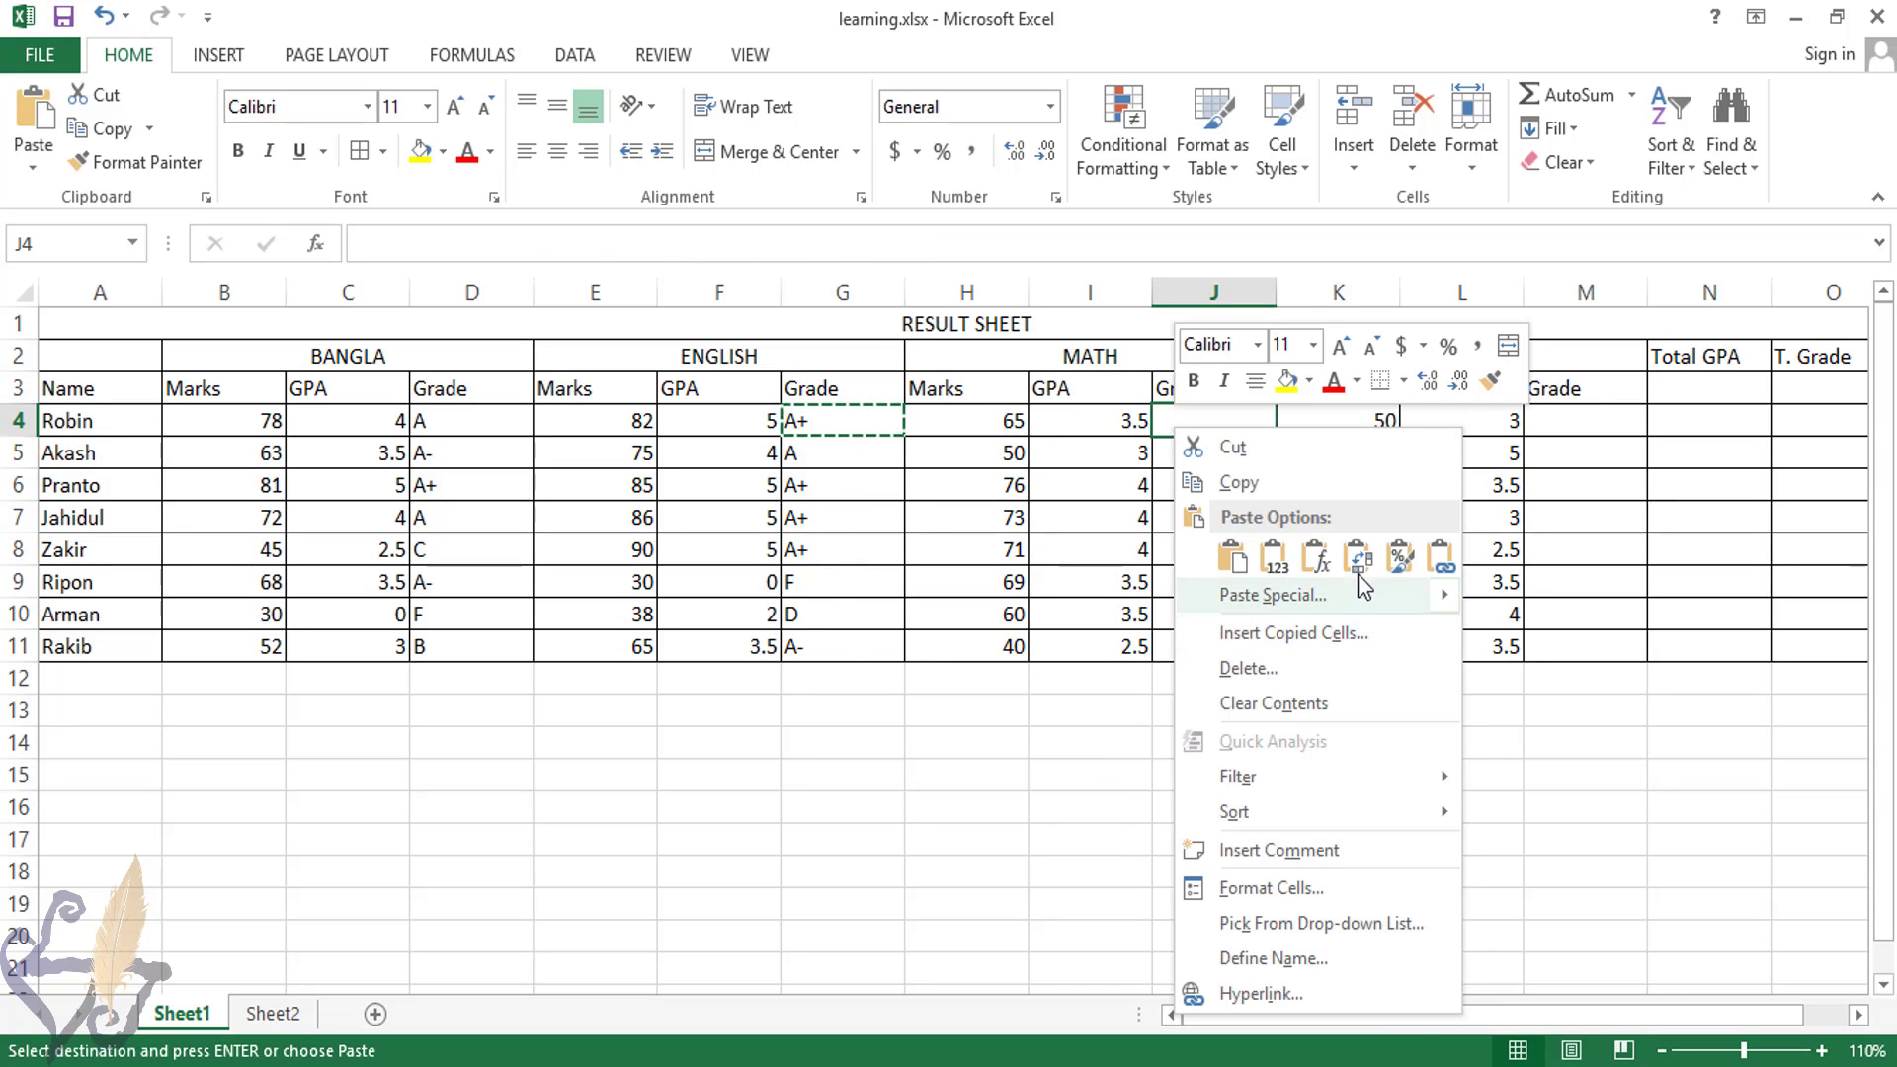
pyautogui.click(1362, 590)
pyautogui.moveTo(1275, 436); pyautogui.dragTo(1277, 654)
# Copy the formula from J4 to the Physics Grade cell M4 and fill it down to M11
pyautogui.click(1170, 415)
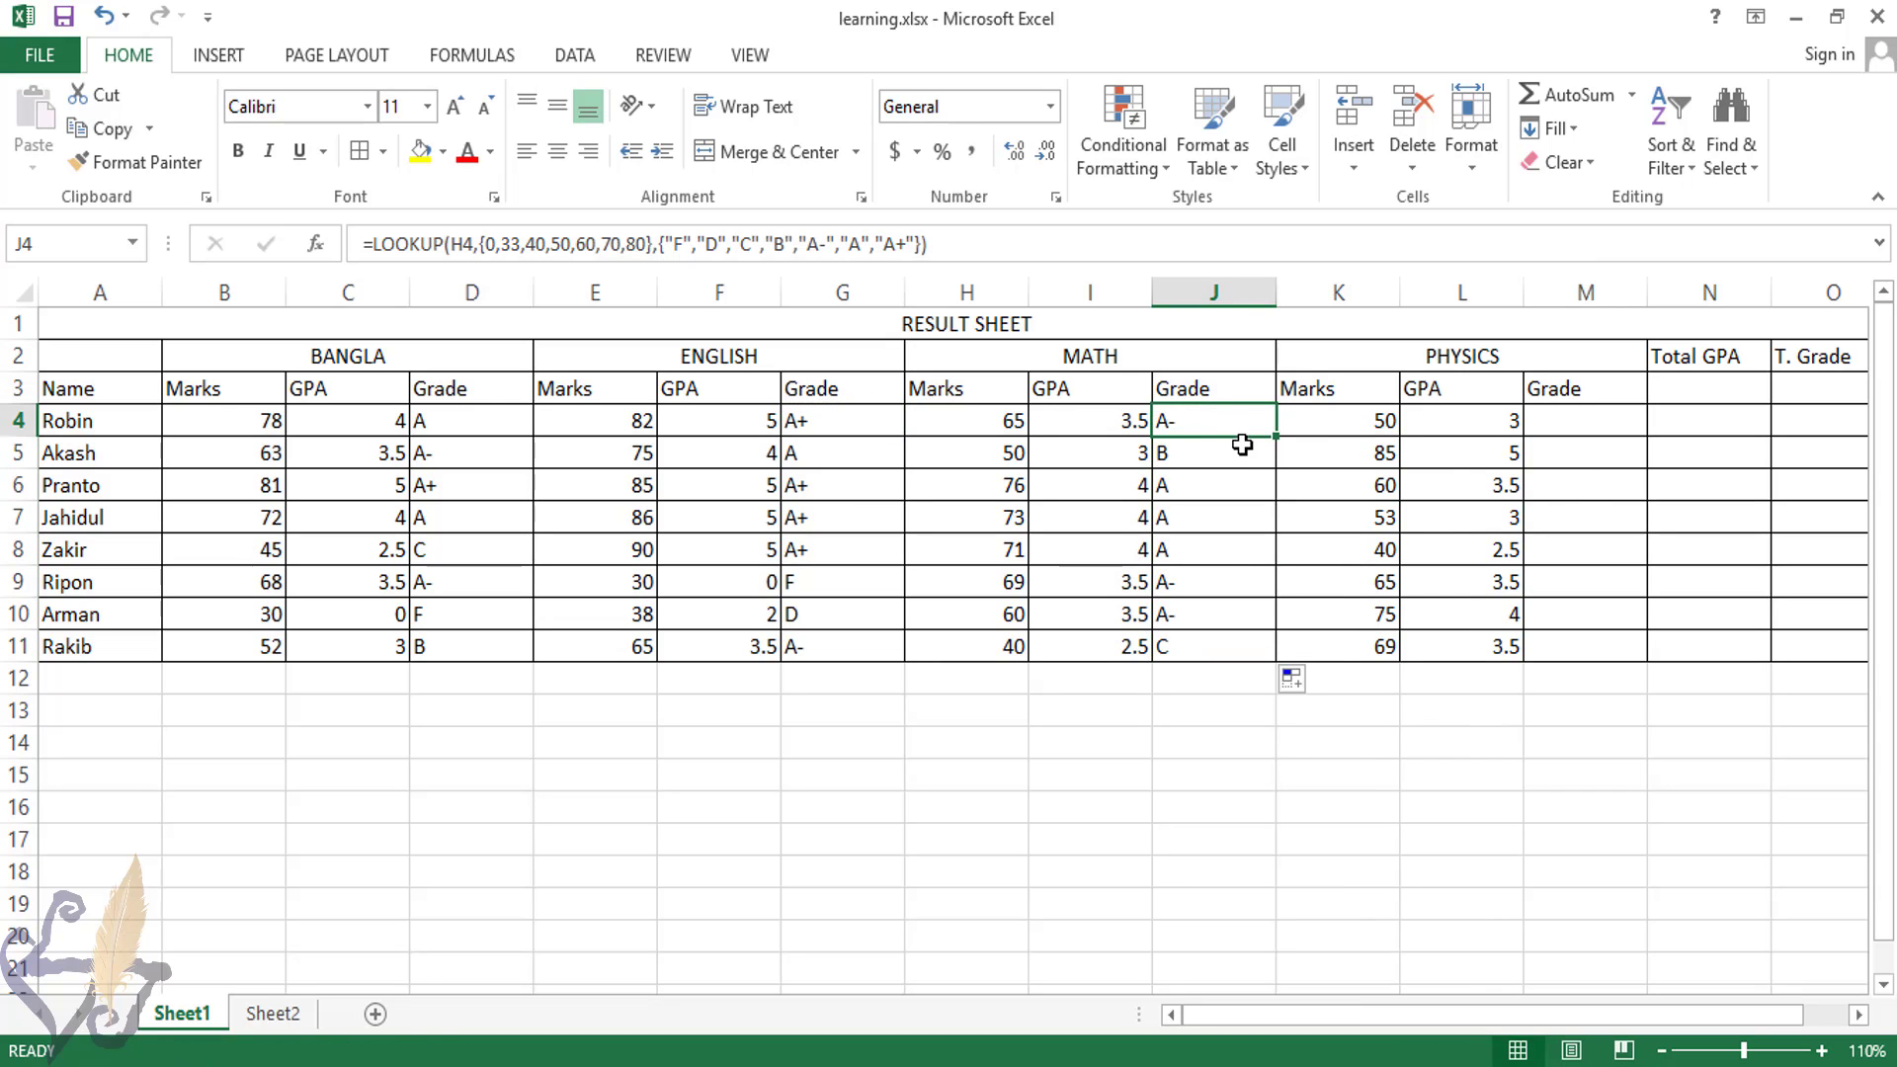
pyautogui.hotkey('ctrl', 'c')
pyautogui.click(1574, 427)
pyautogui.rightClick(1574, 427)
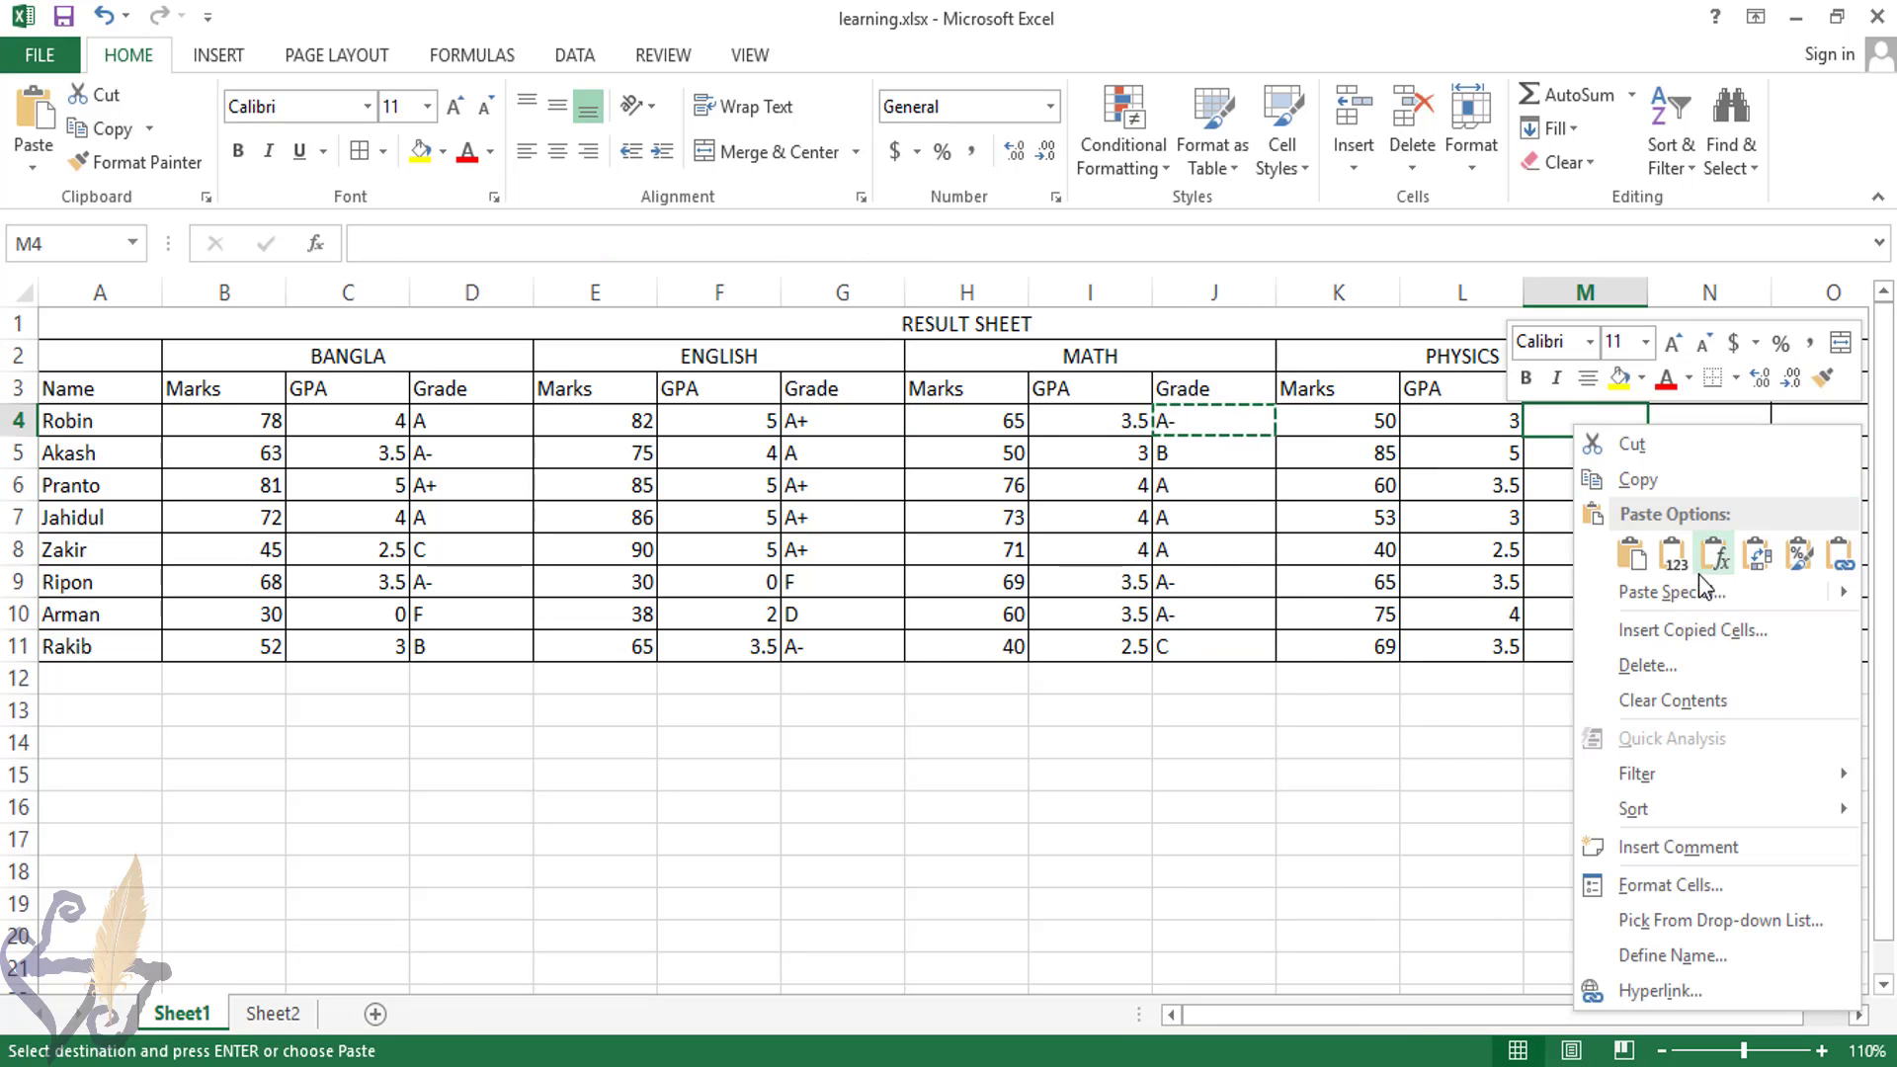
pyautogui.click(1635, 557)
pyautogui.moveTo(1651, 438); pyautogui.dragTo(1627, 662)
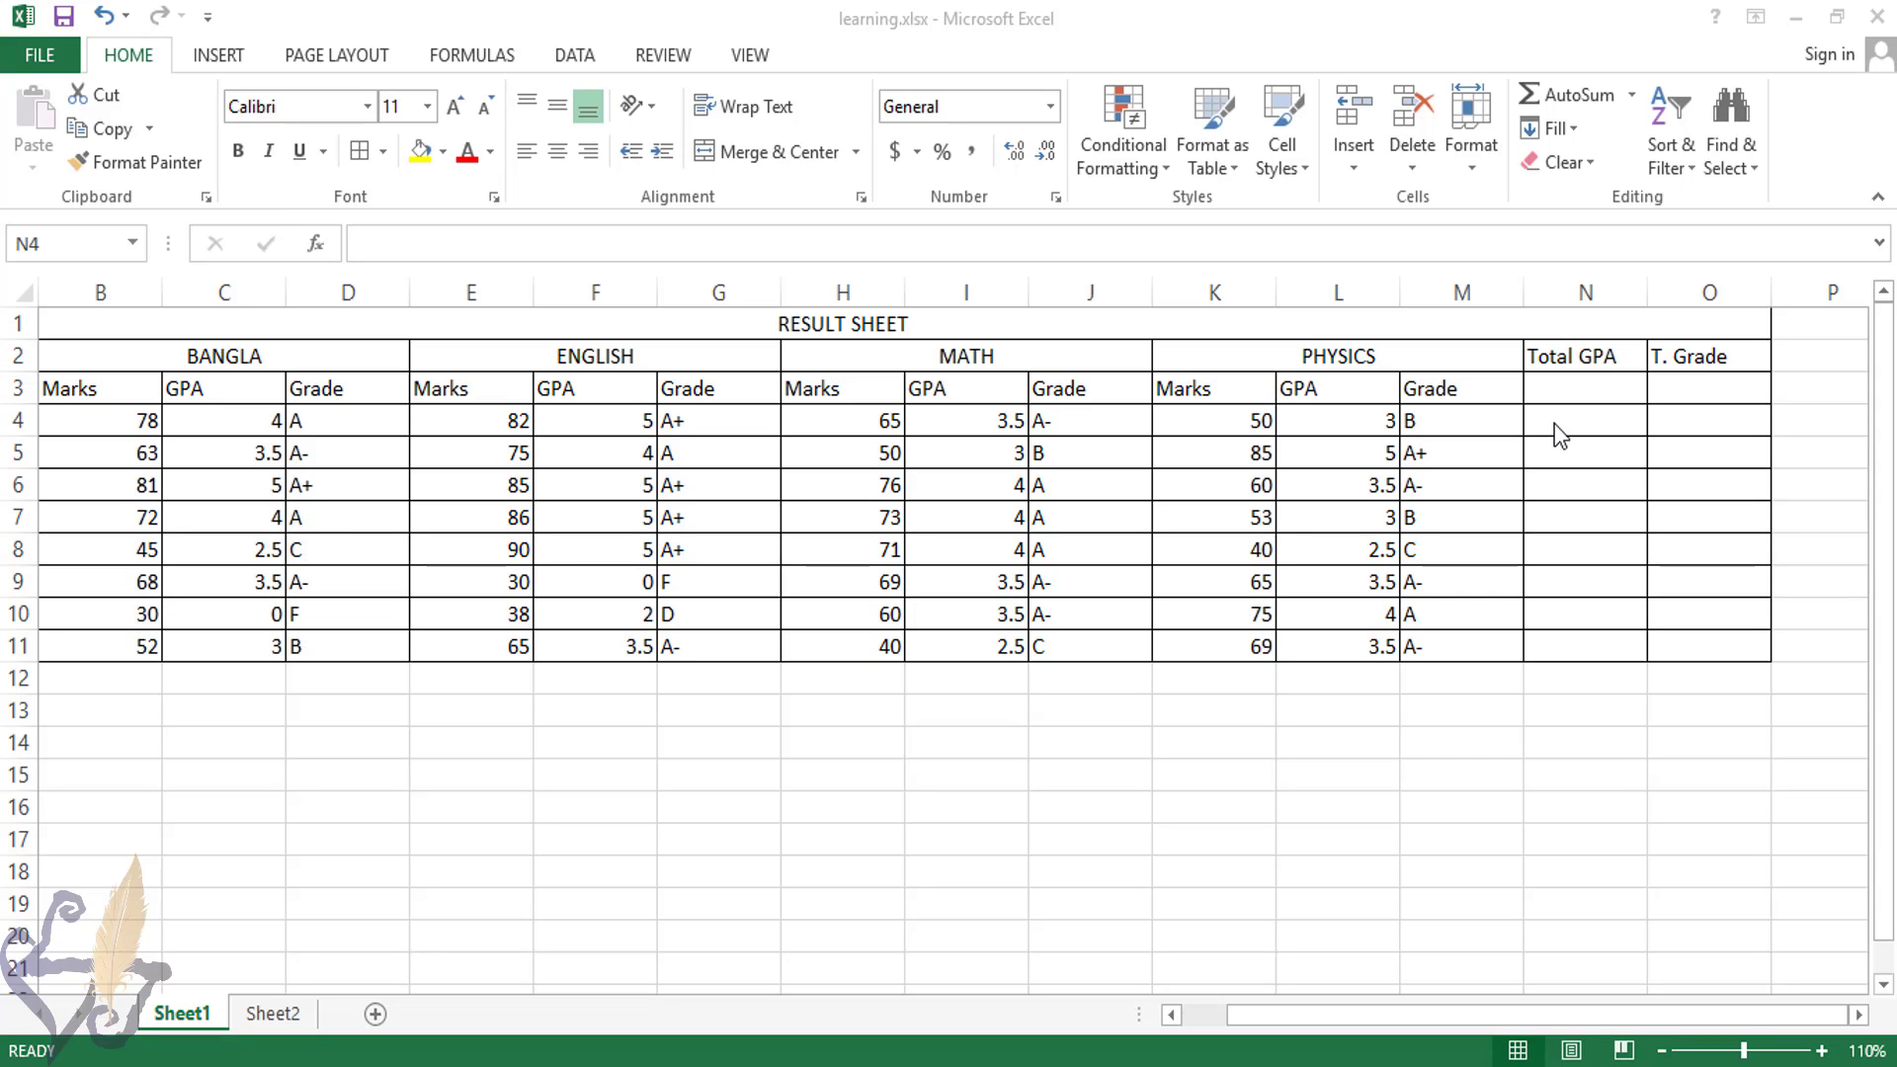
# Begin the Total GPA formula in N4 as an IF with an AND test requiring c4>=2 and f4>=2 for the Bangla and English GPAs
pyautogui.click(1553, 425)
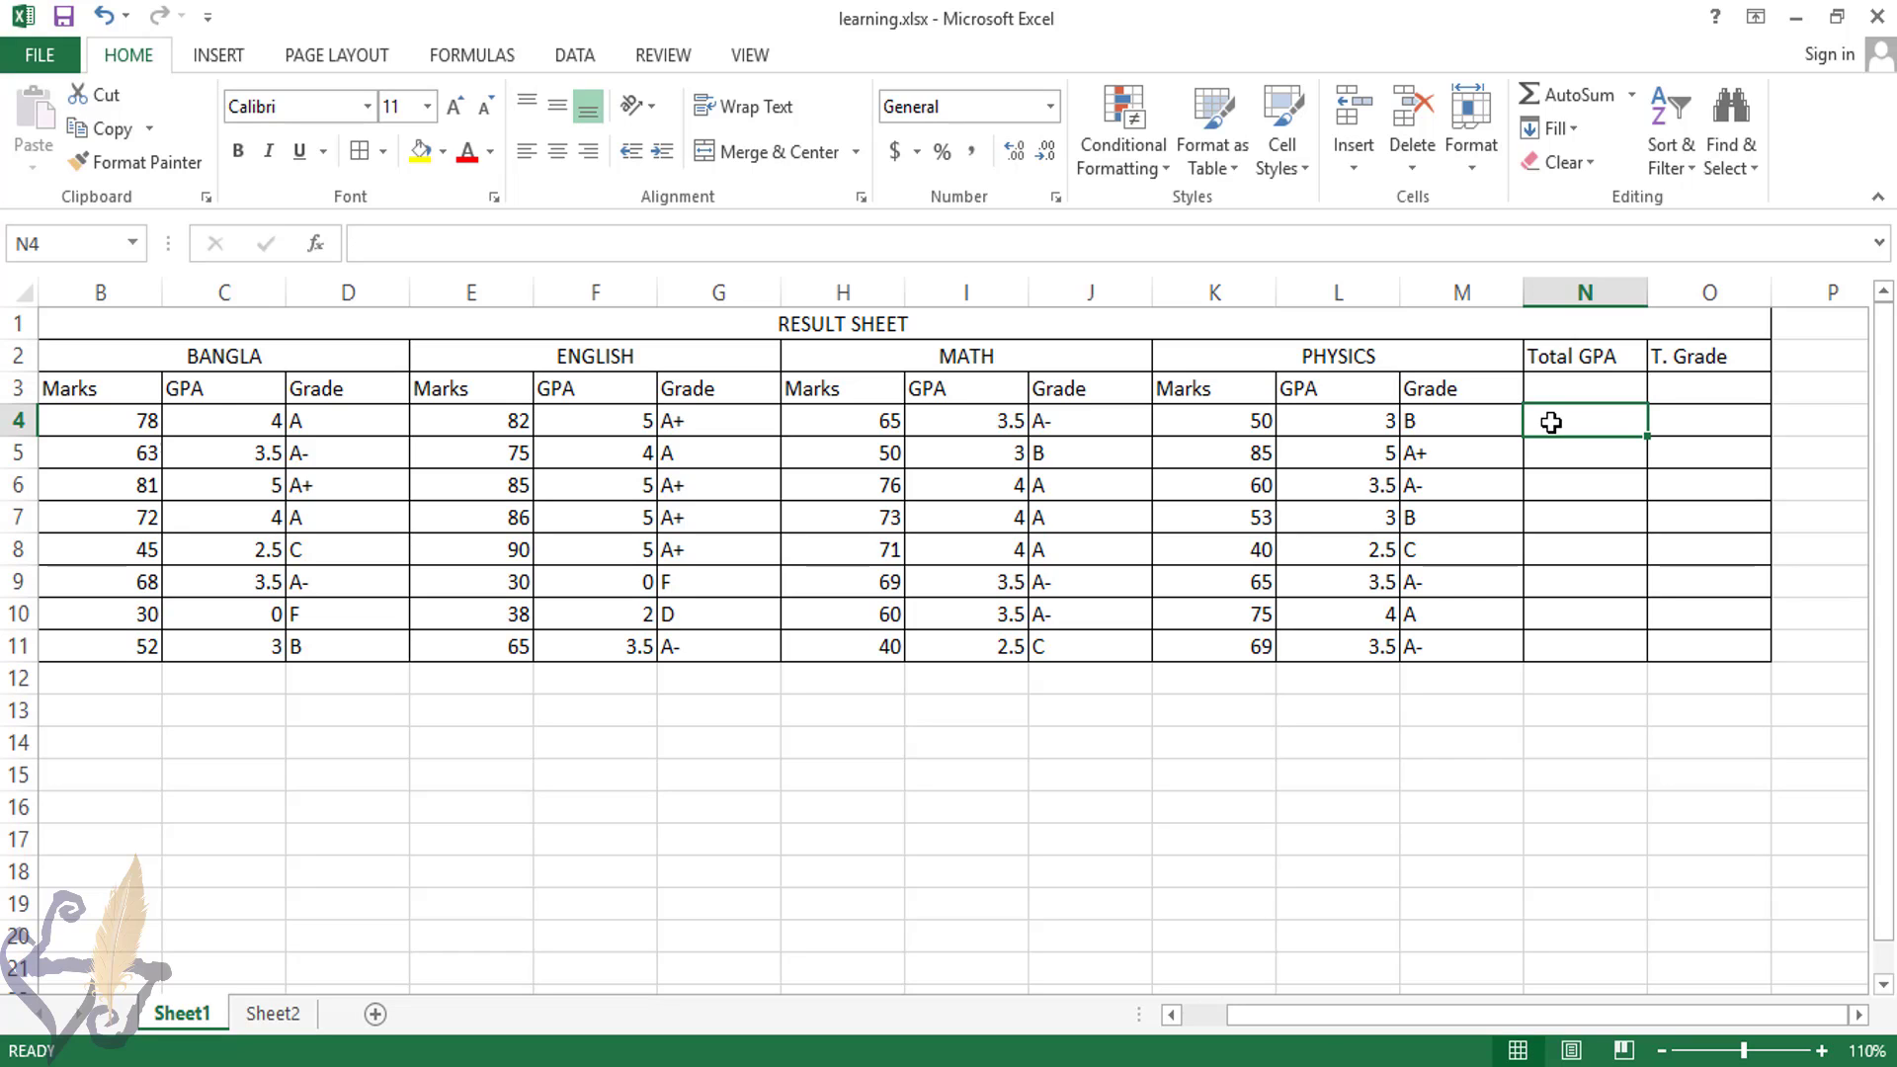
pyautogui.write('=if')
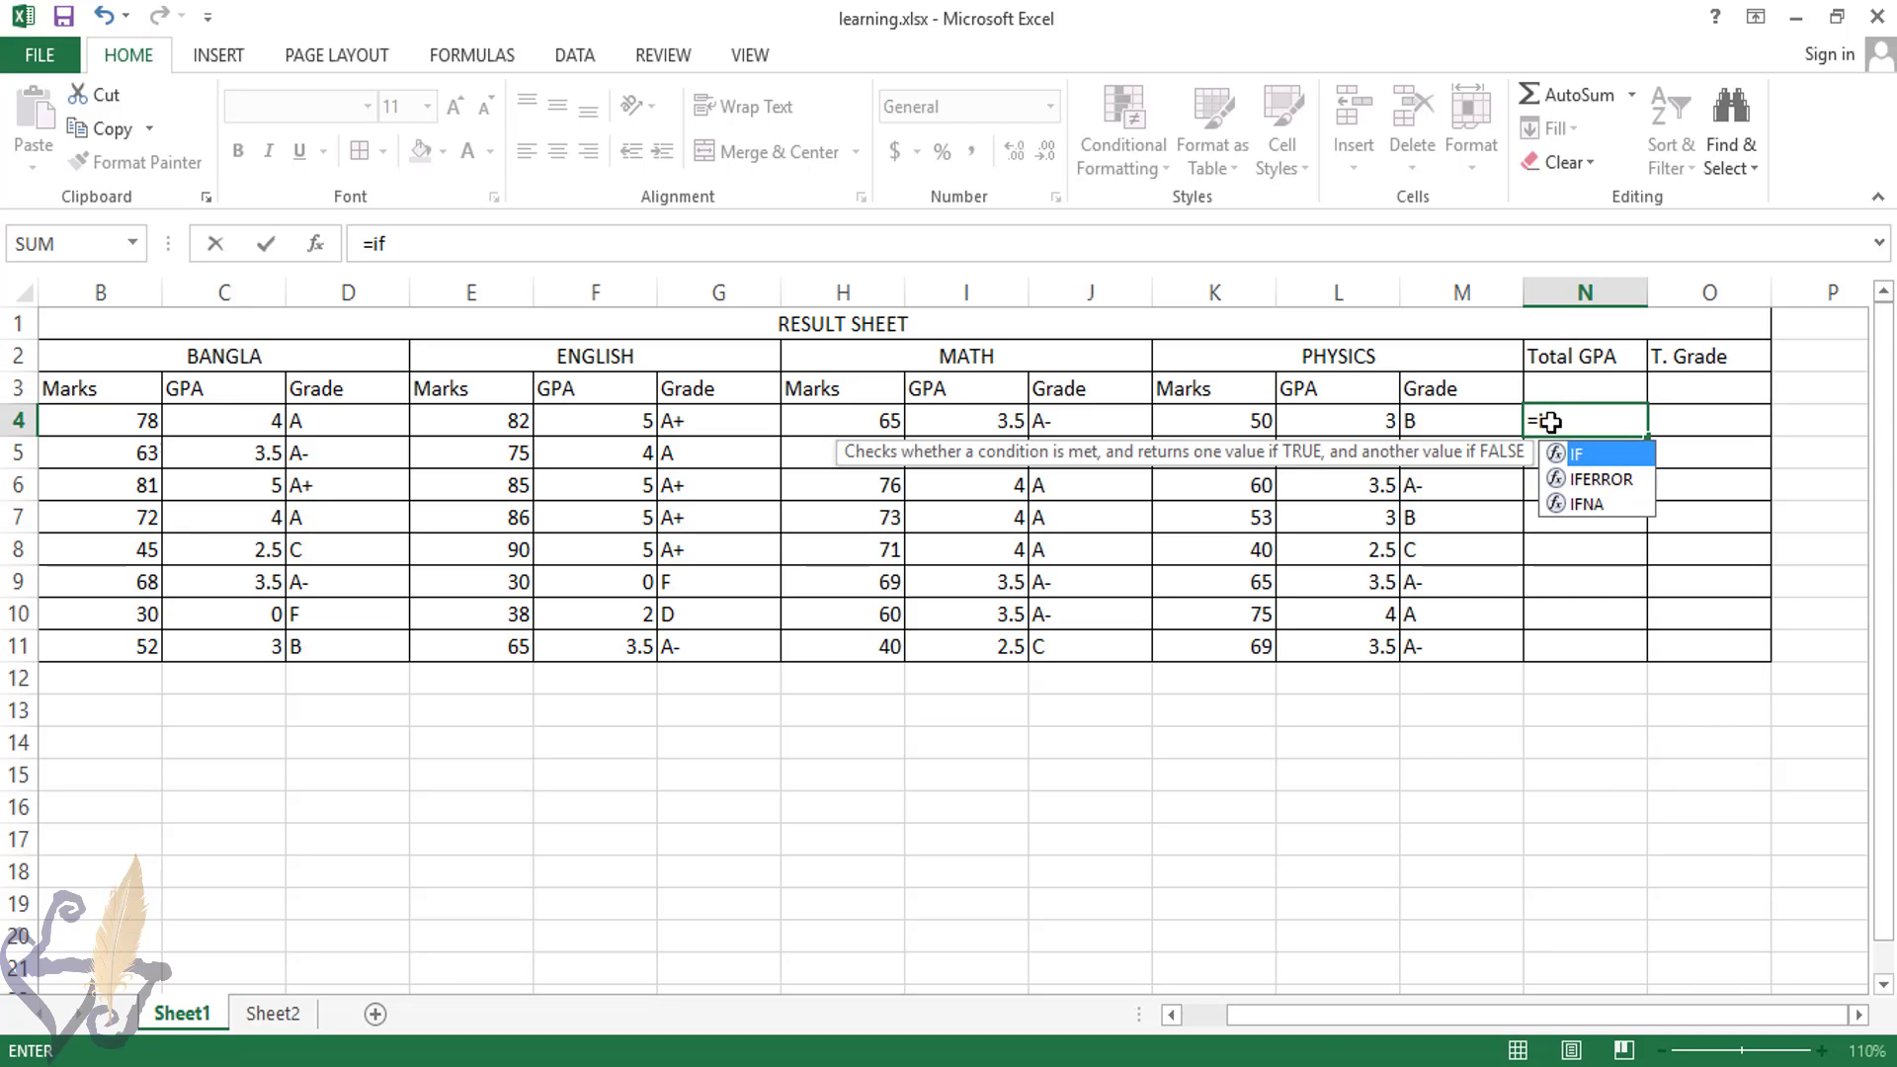
pyautogui.write('(and')
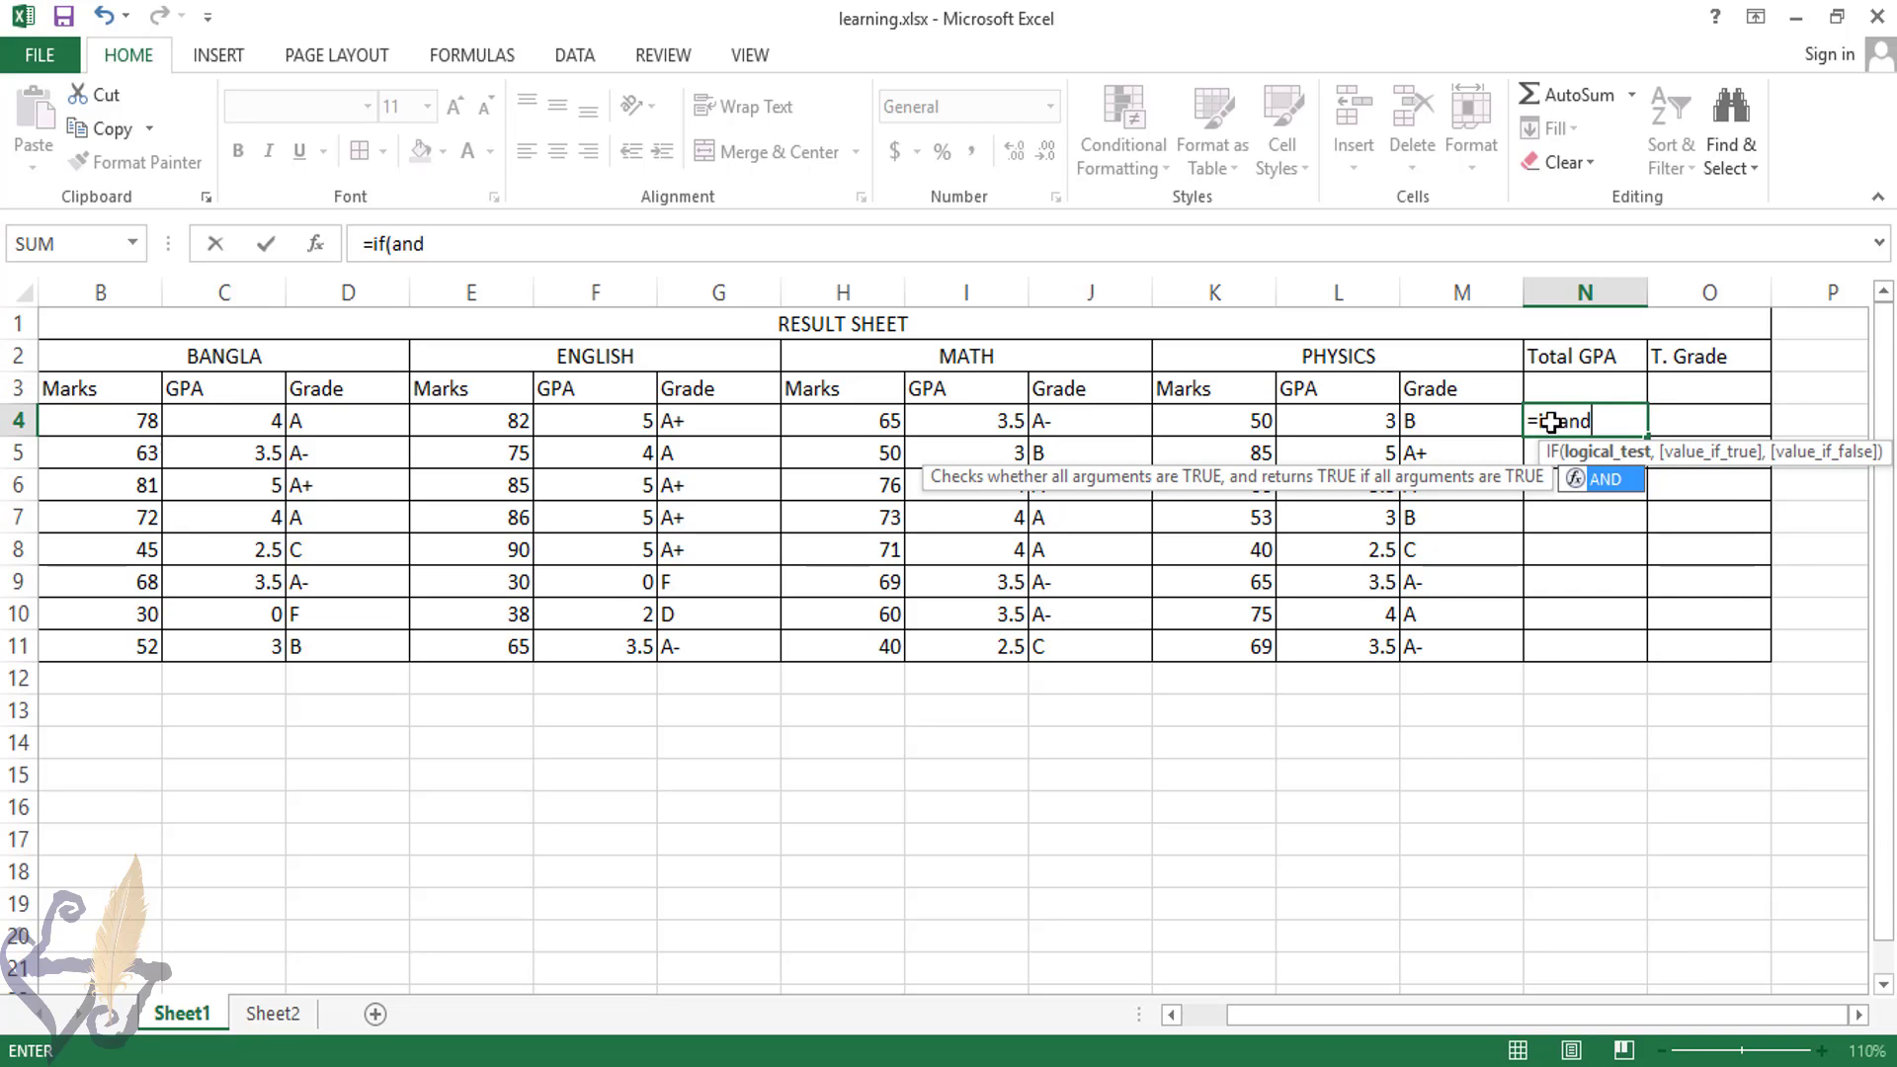
pyautogui.write('(')
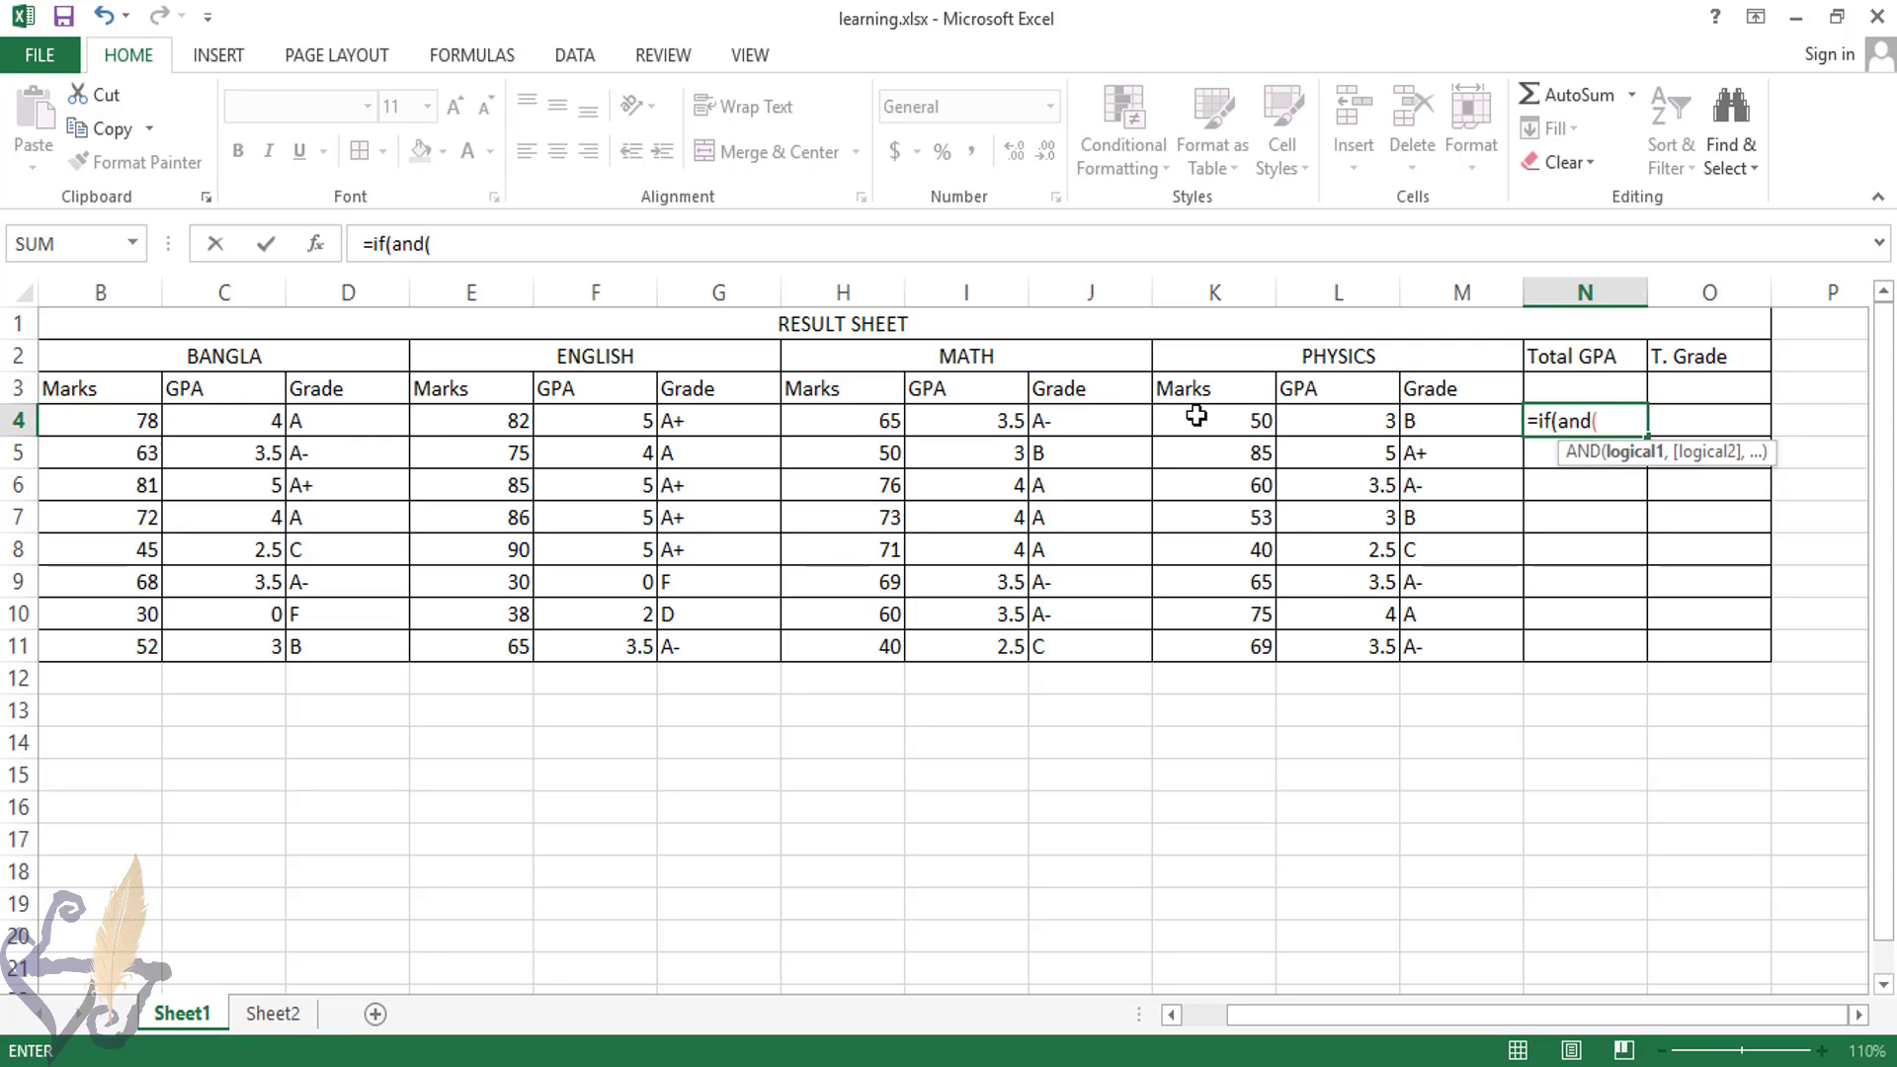
pyautogui.write('c4')
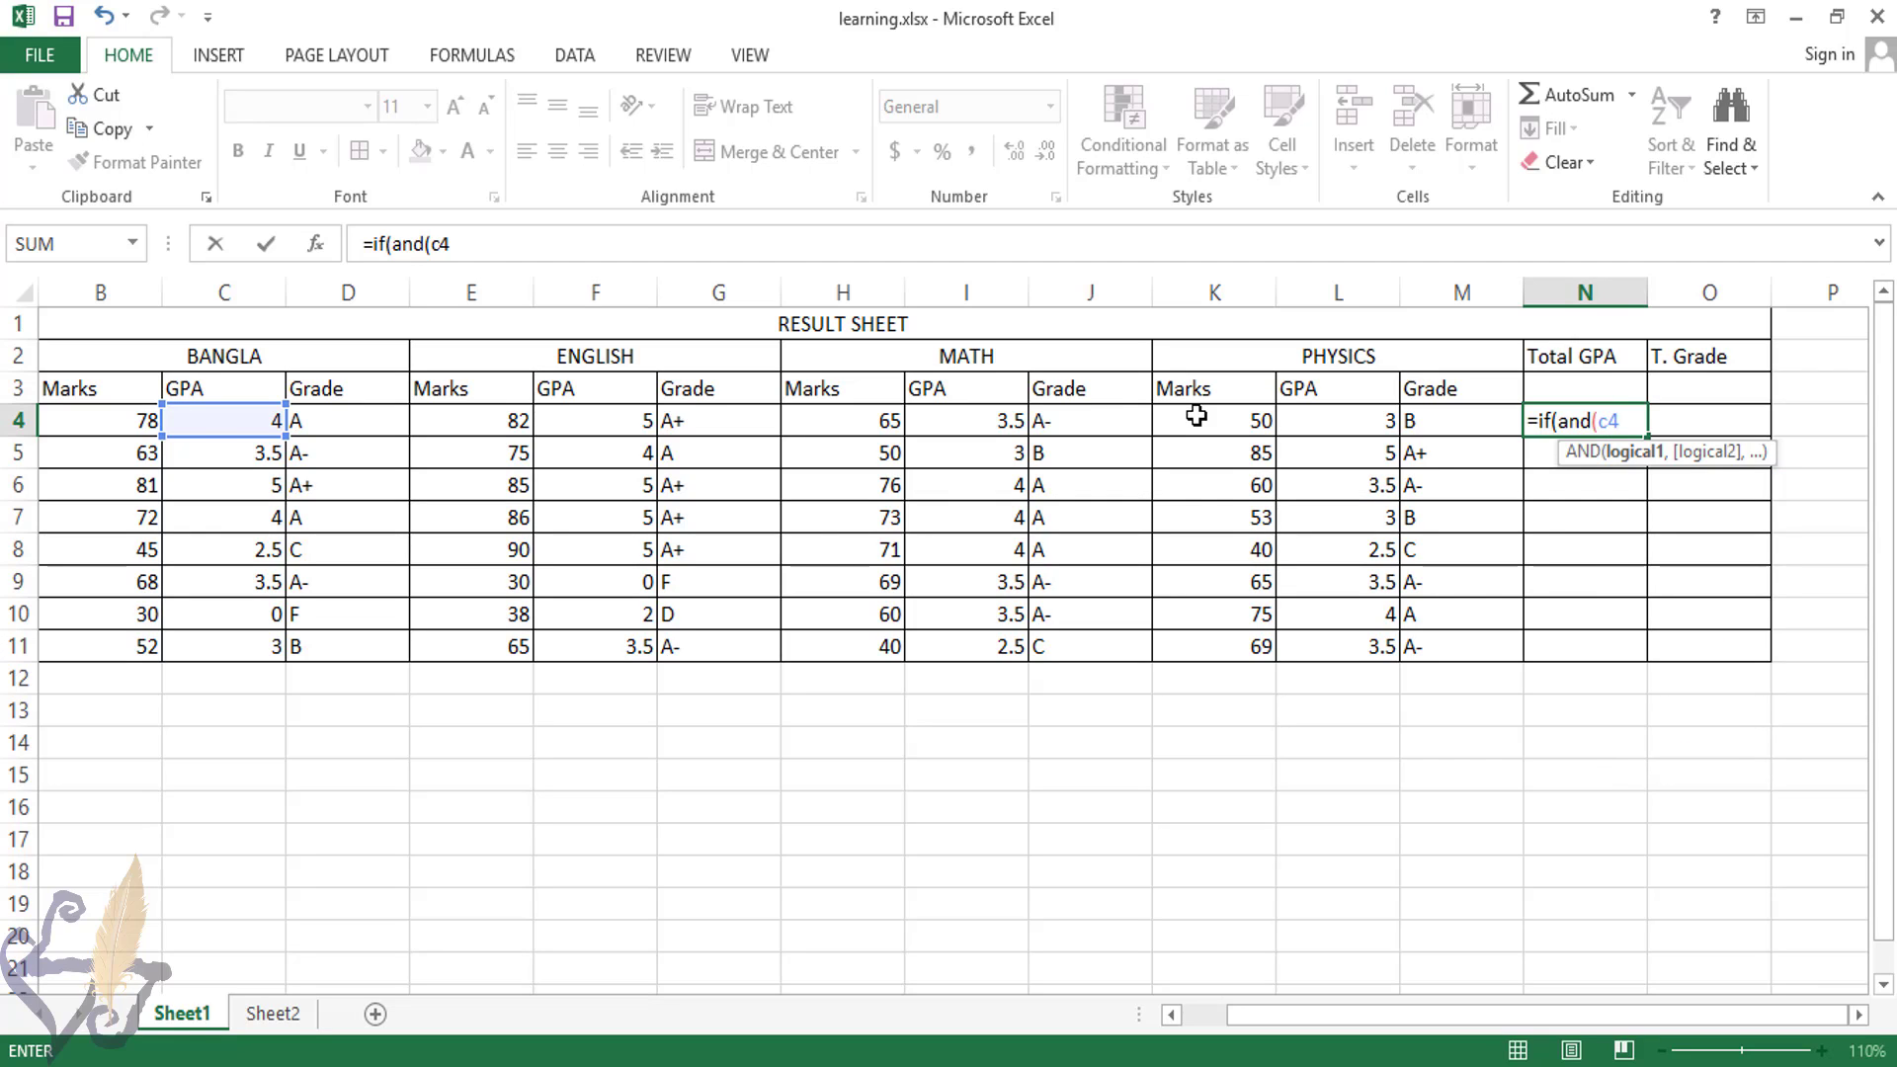
pyautogui.write('>=2,')
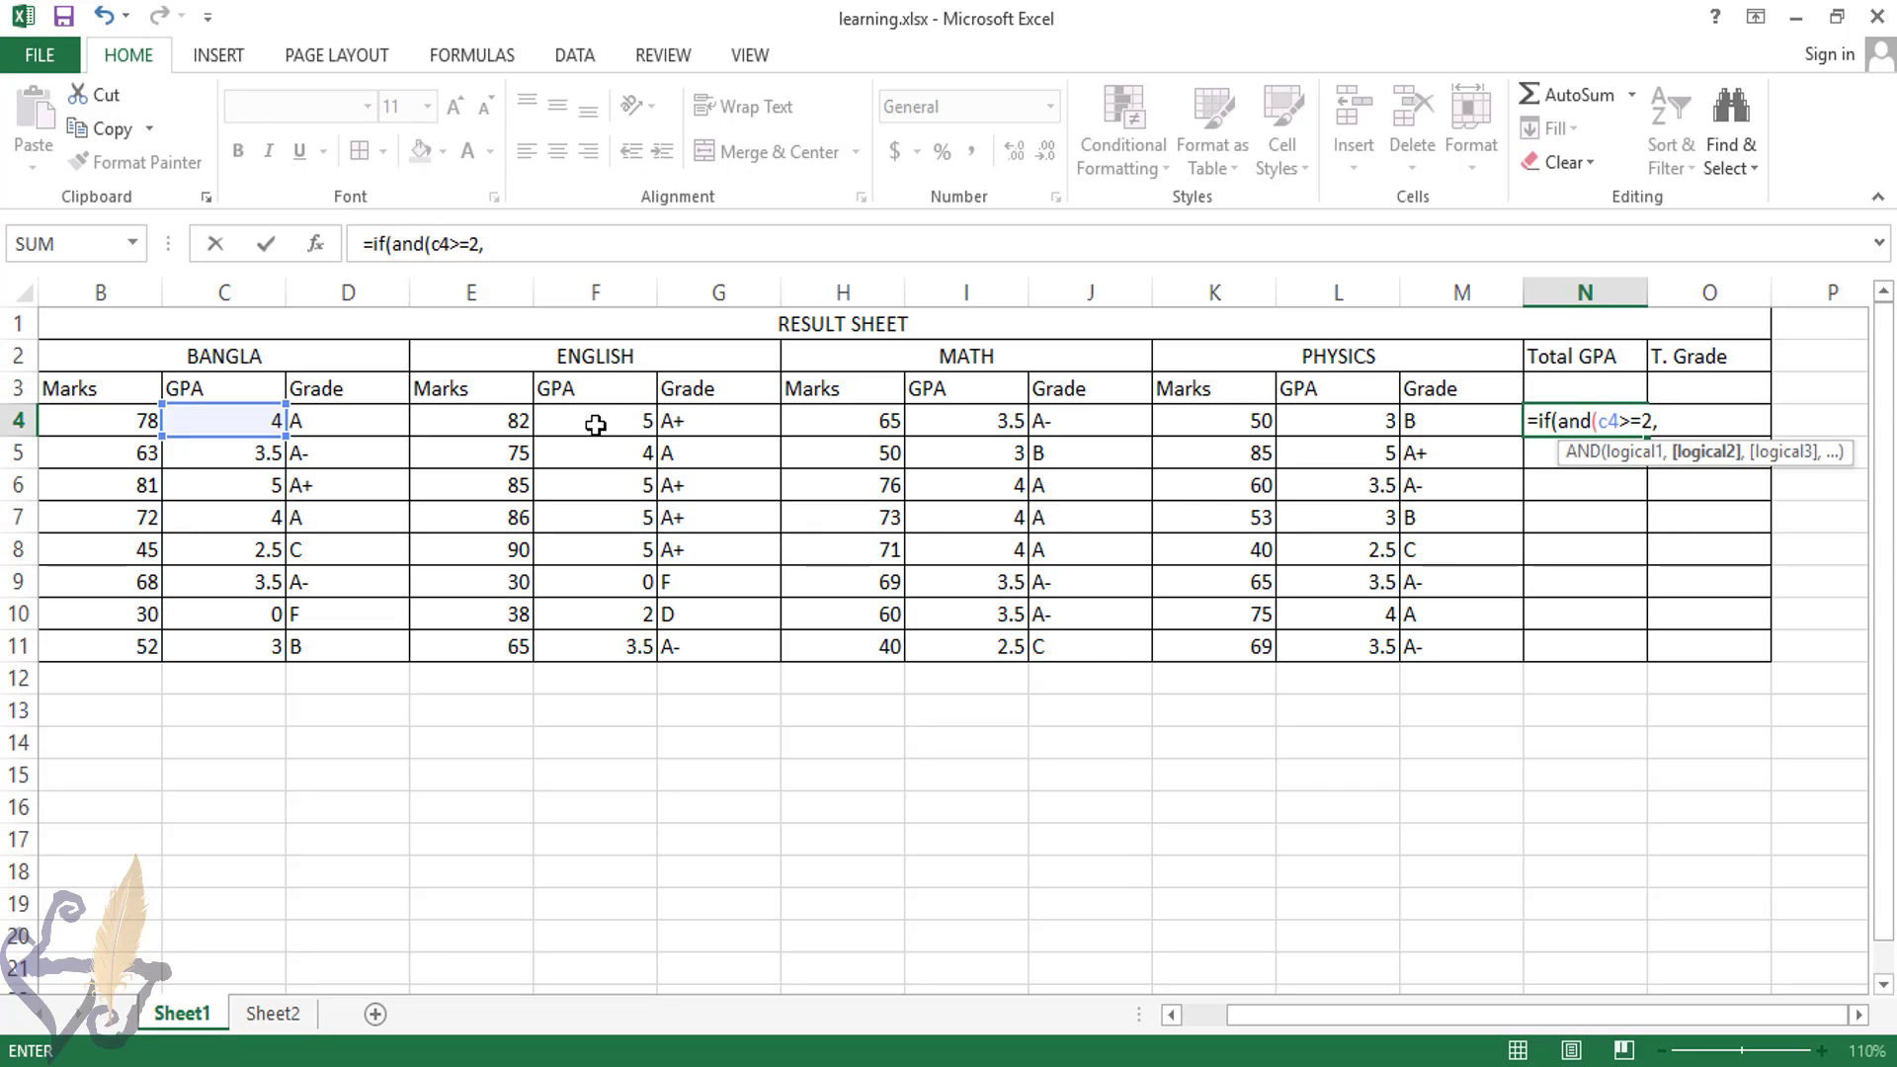
pyautogui.write('f4')
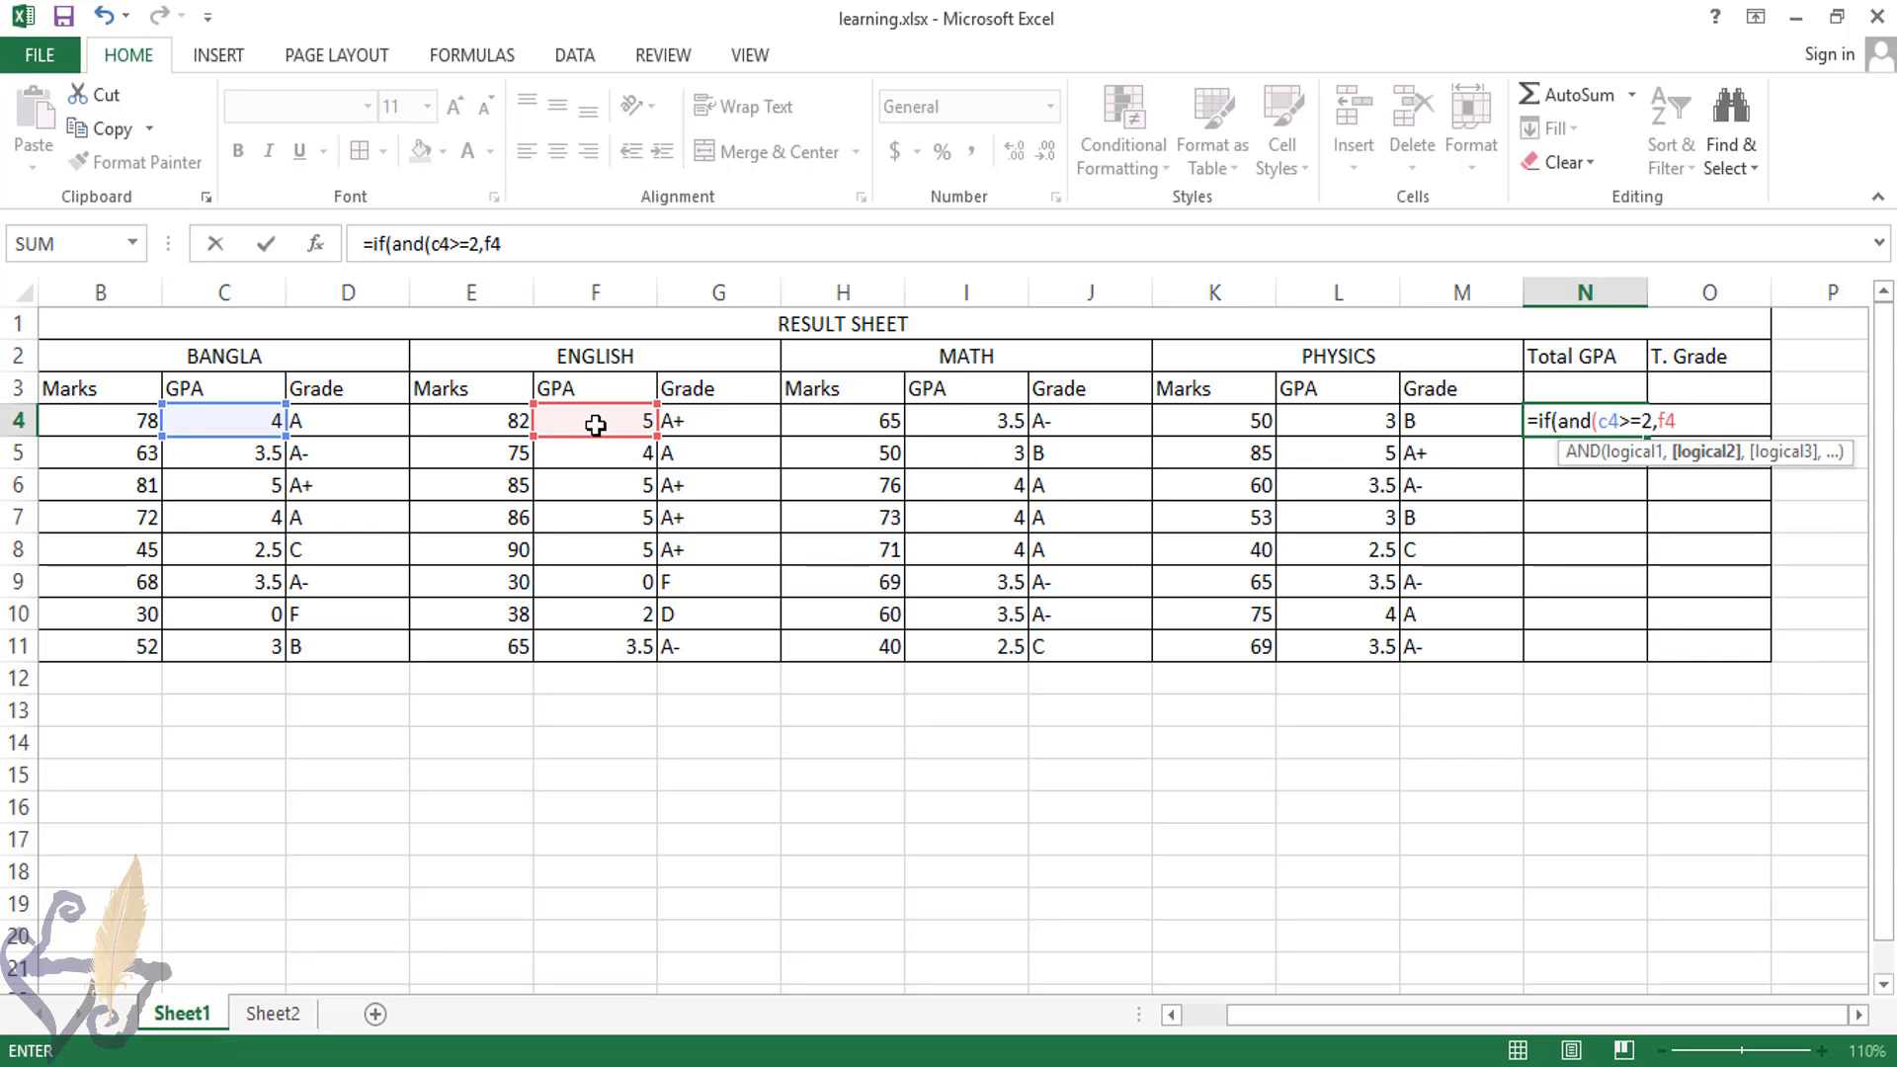
pyautogui.write('<')
pyautogui.press('BackSpace')
pyautogui.write('>=2,')
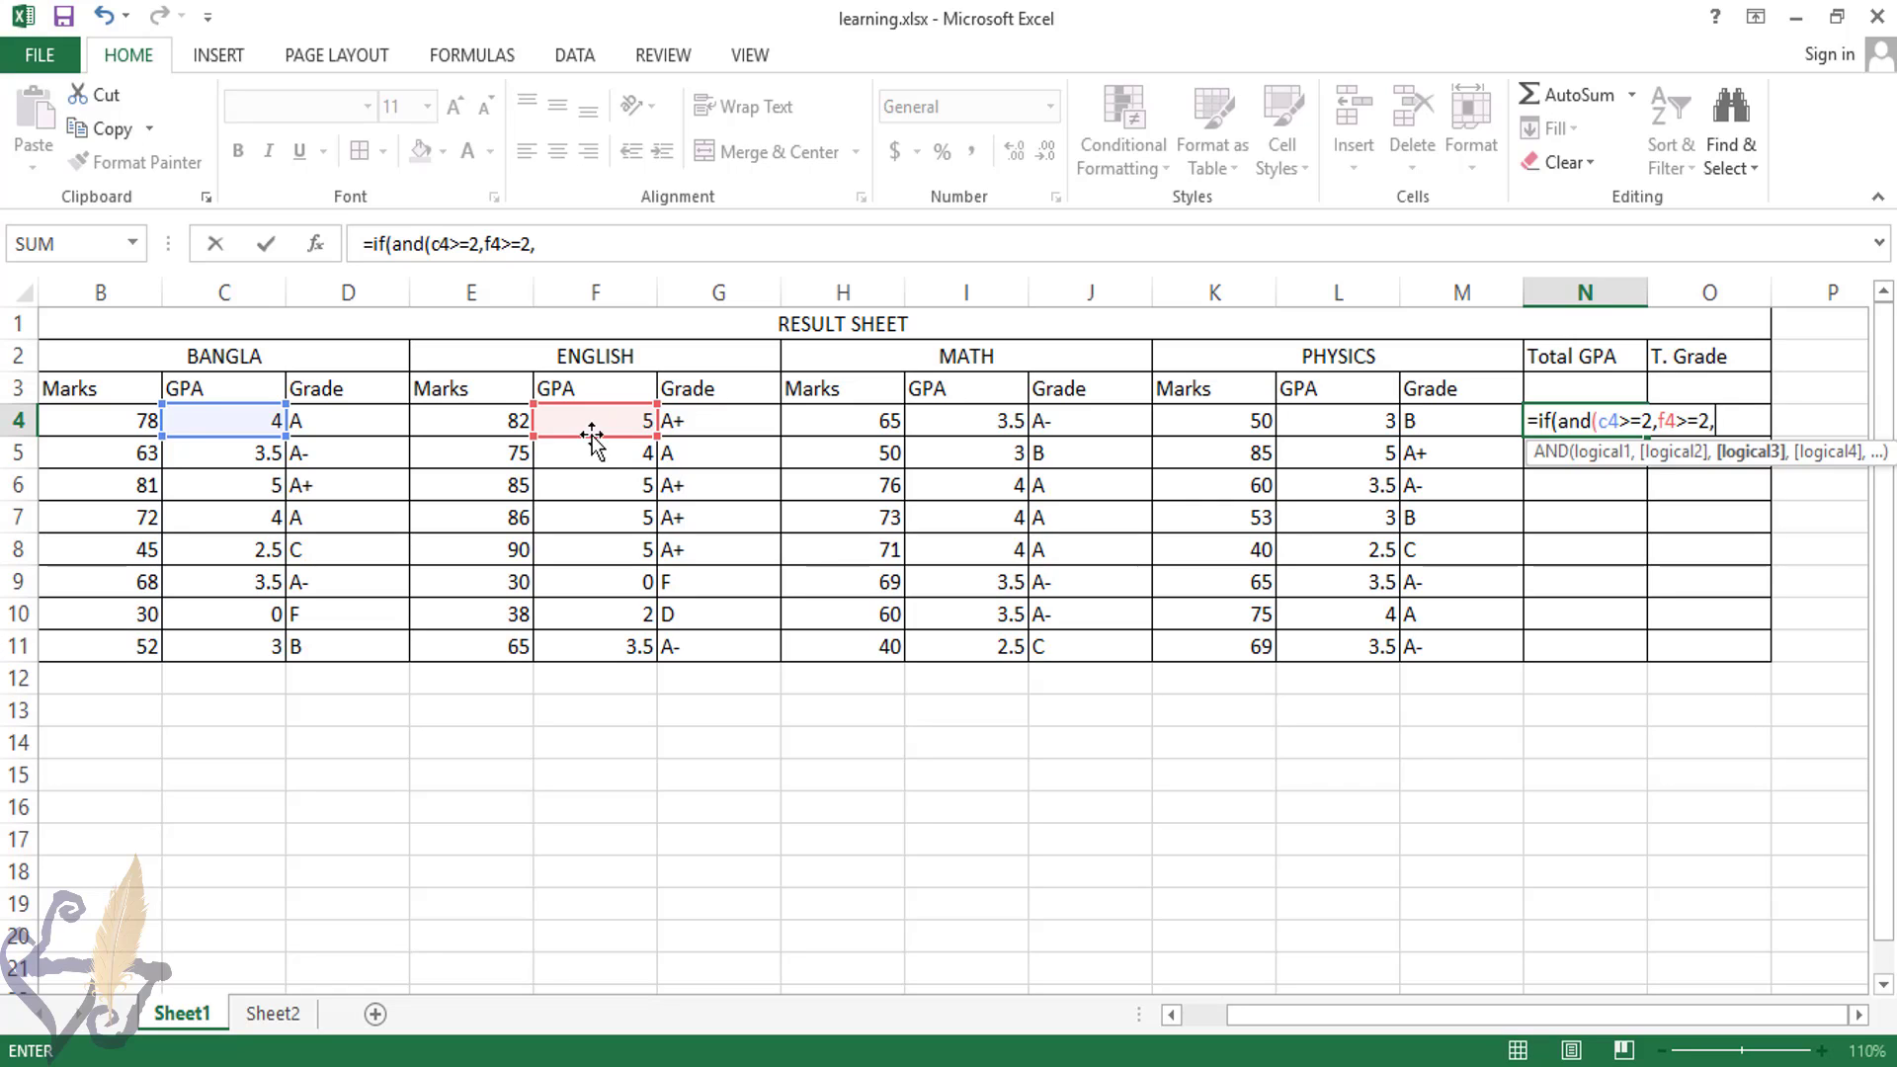
# Add the Math and Physics GPA conditions i4>=2 and L4>=2 to the AND test and close it
pyautogui.click(862, 426)
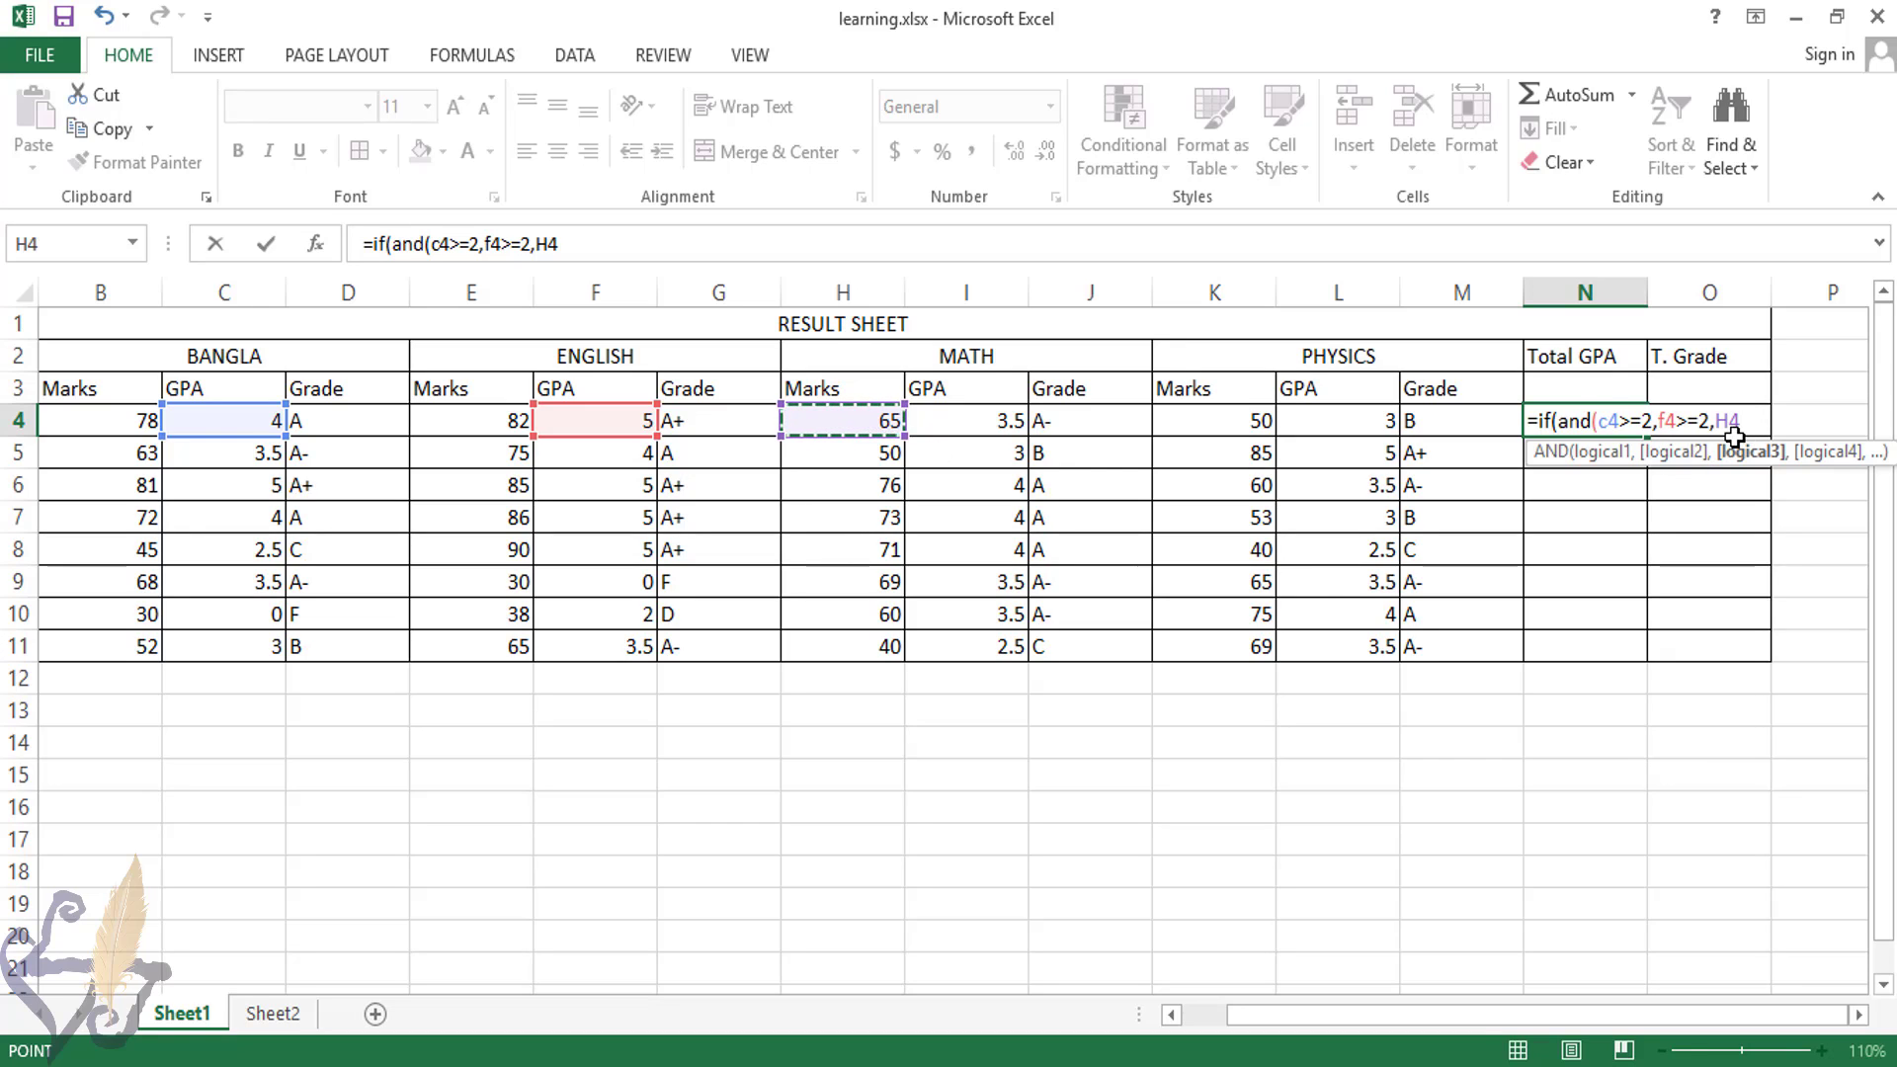
pyautogui.write('>=2')
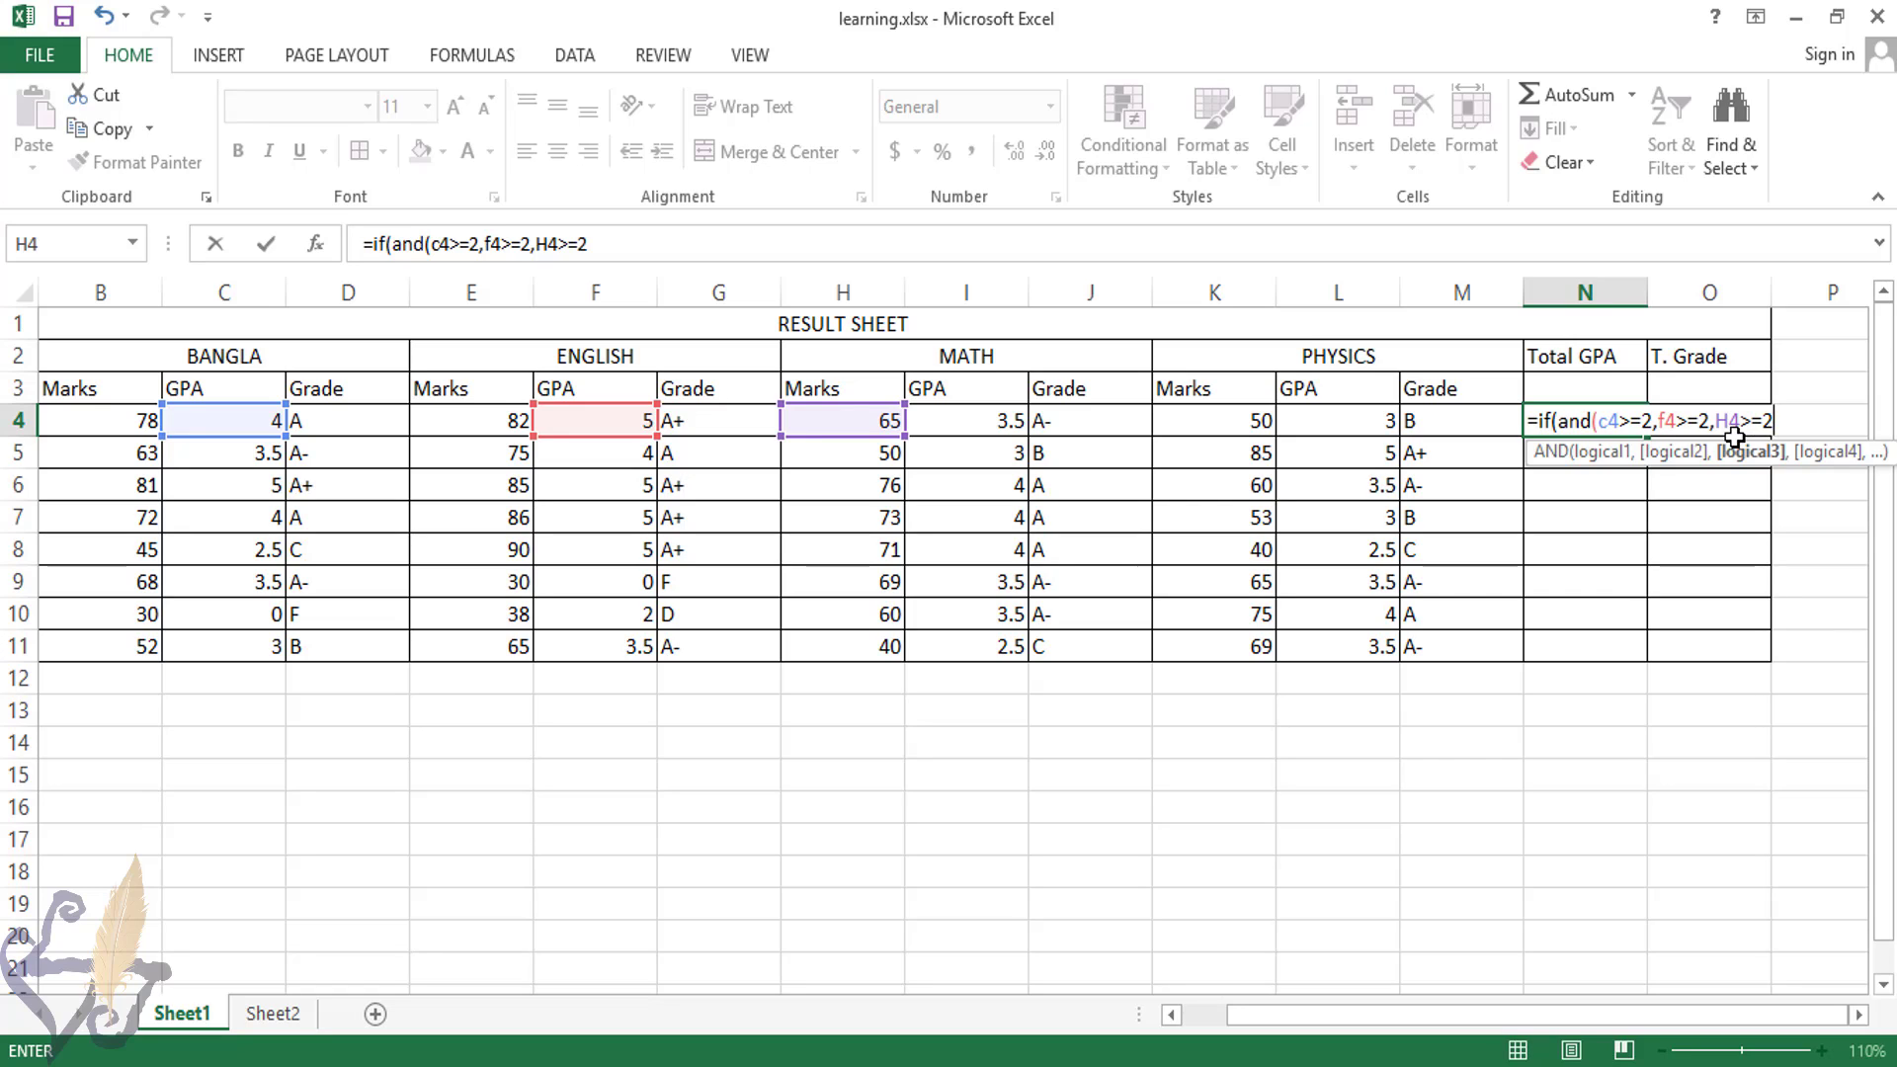
pyautogui.write(',')
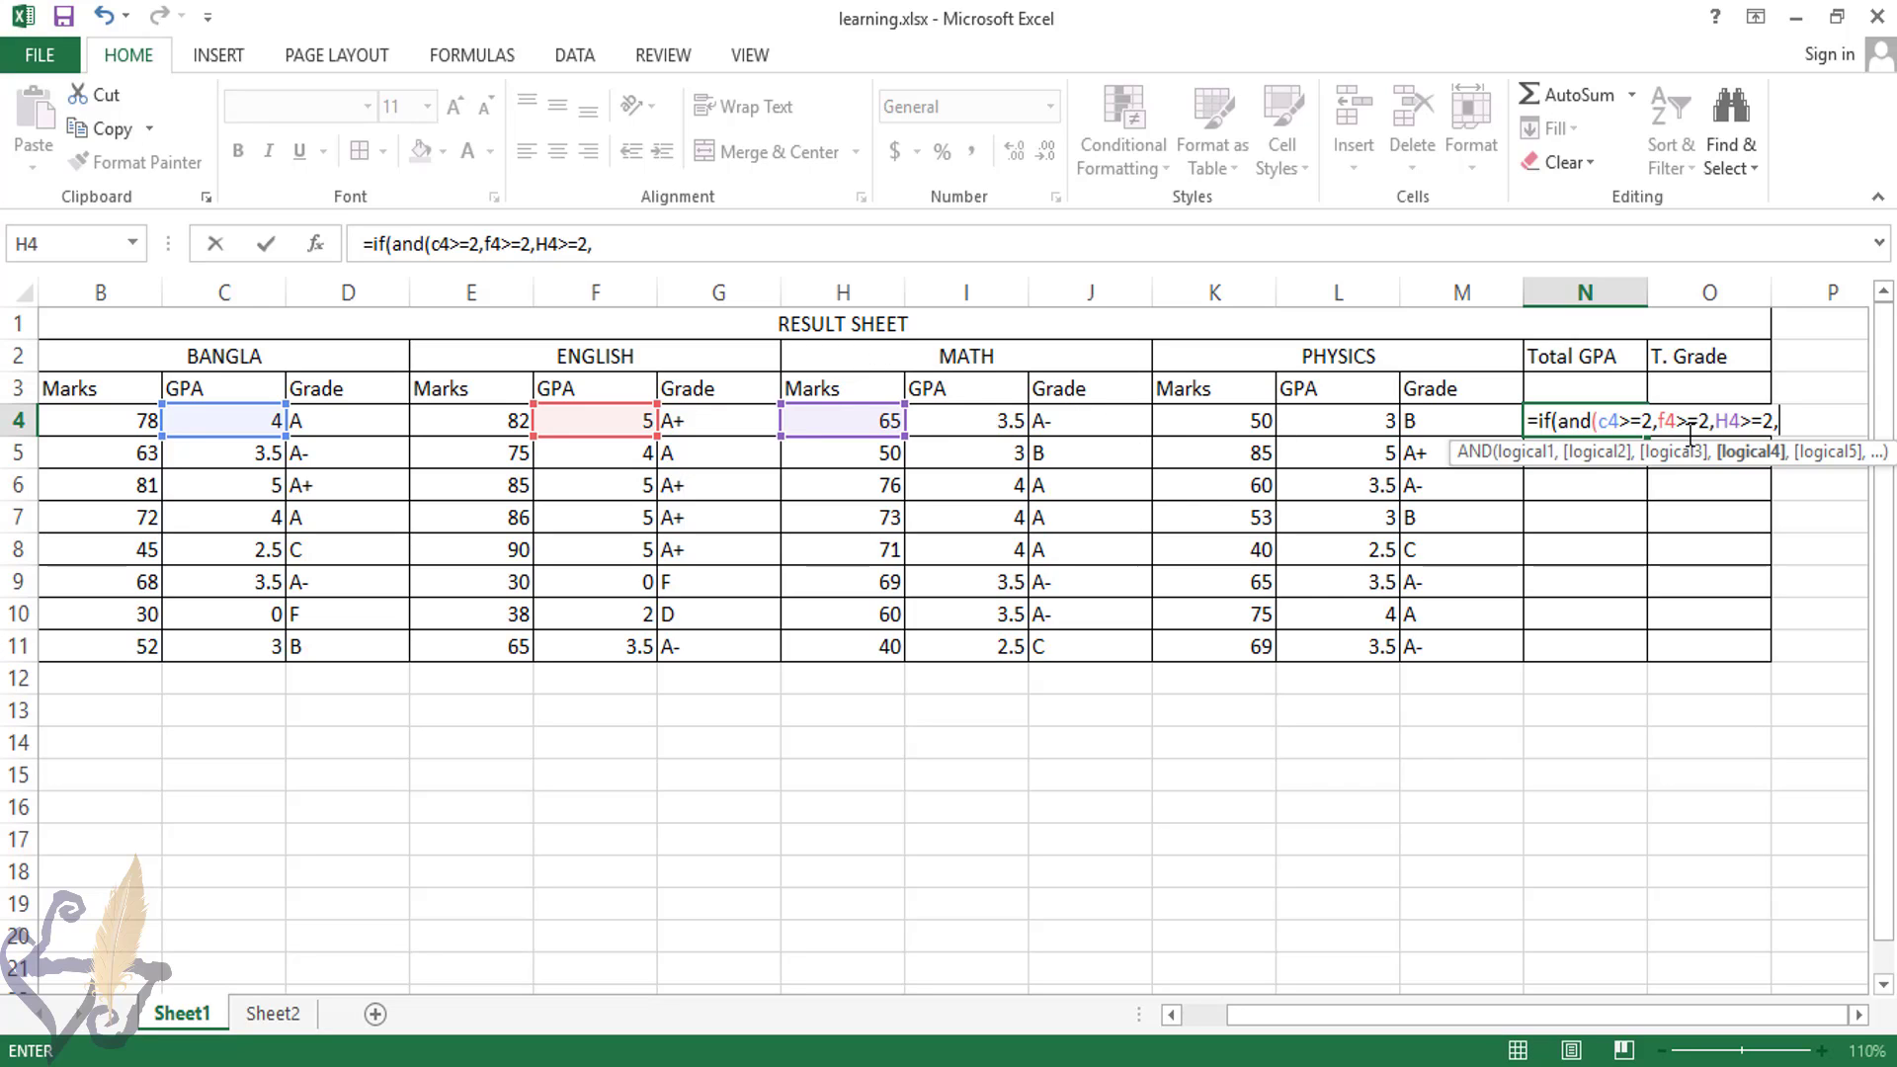
pyautogui.click(1727, 423)
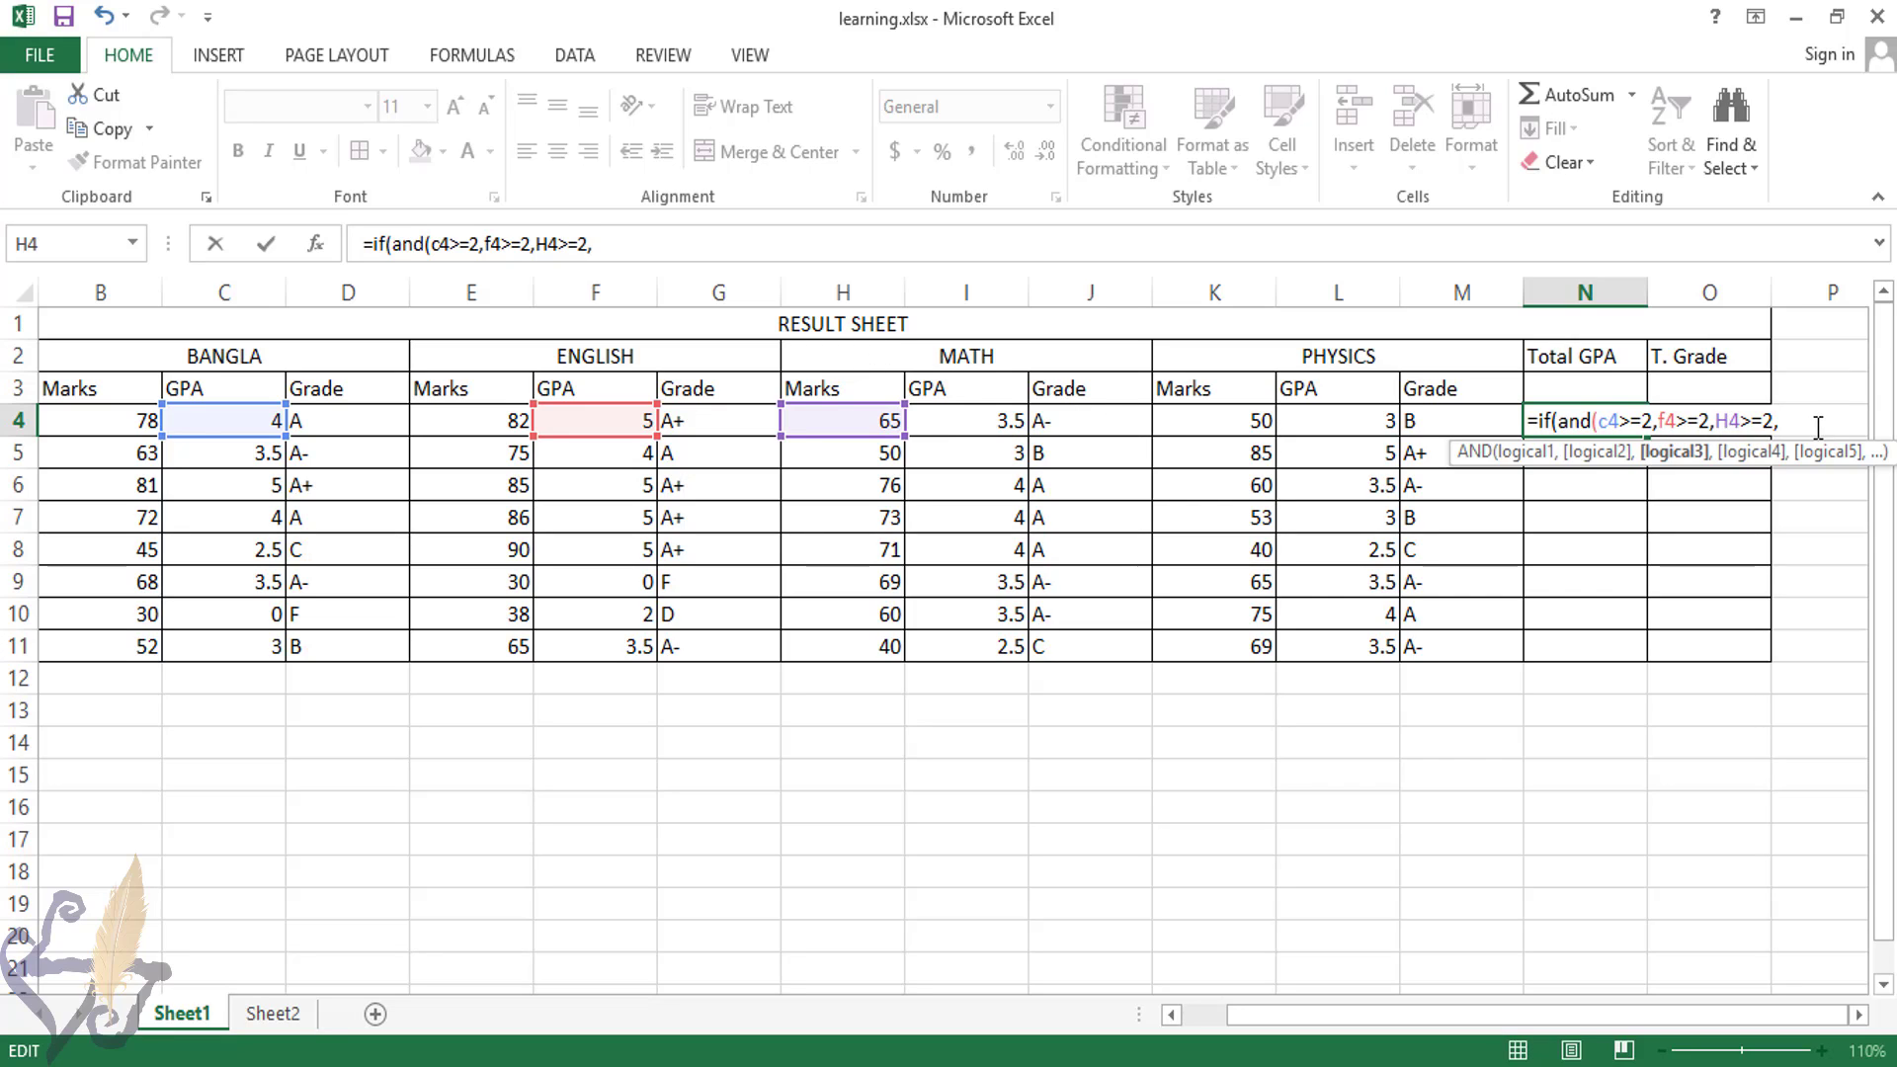
pyautogui.press('BackSpace')
pyautogui.write('i')
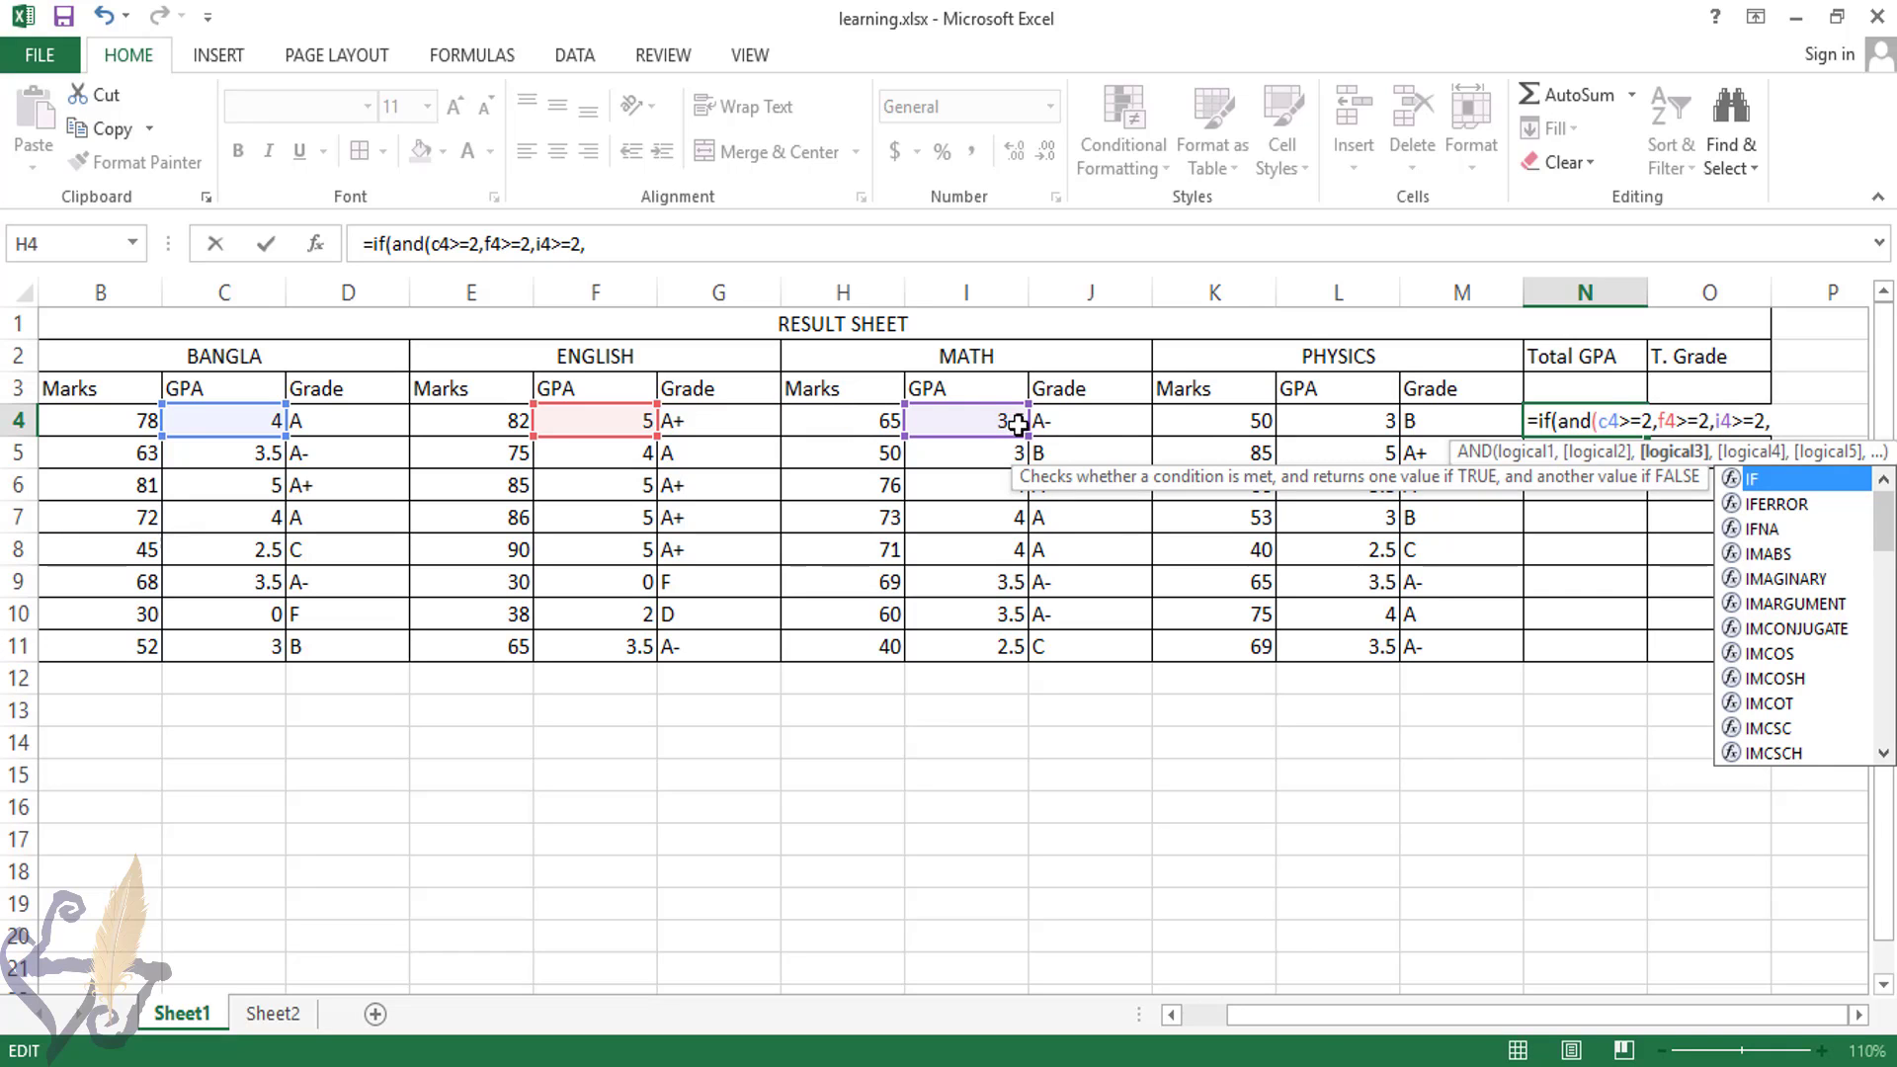
pyautogui.click(1778, 425)
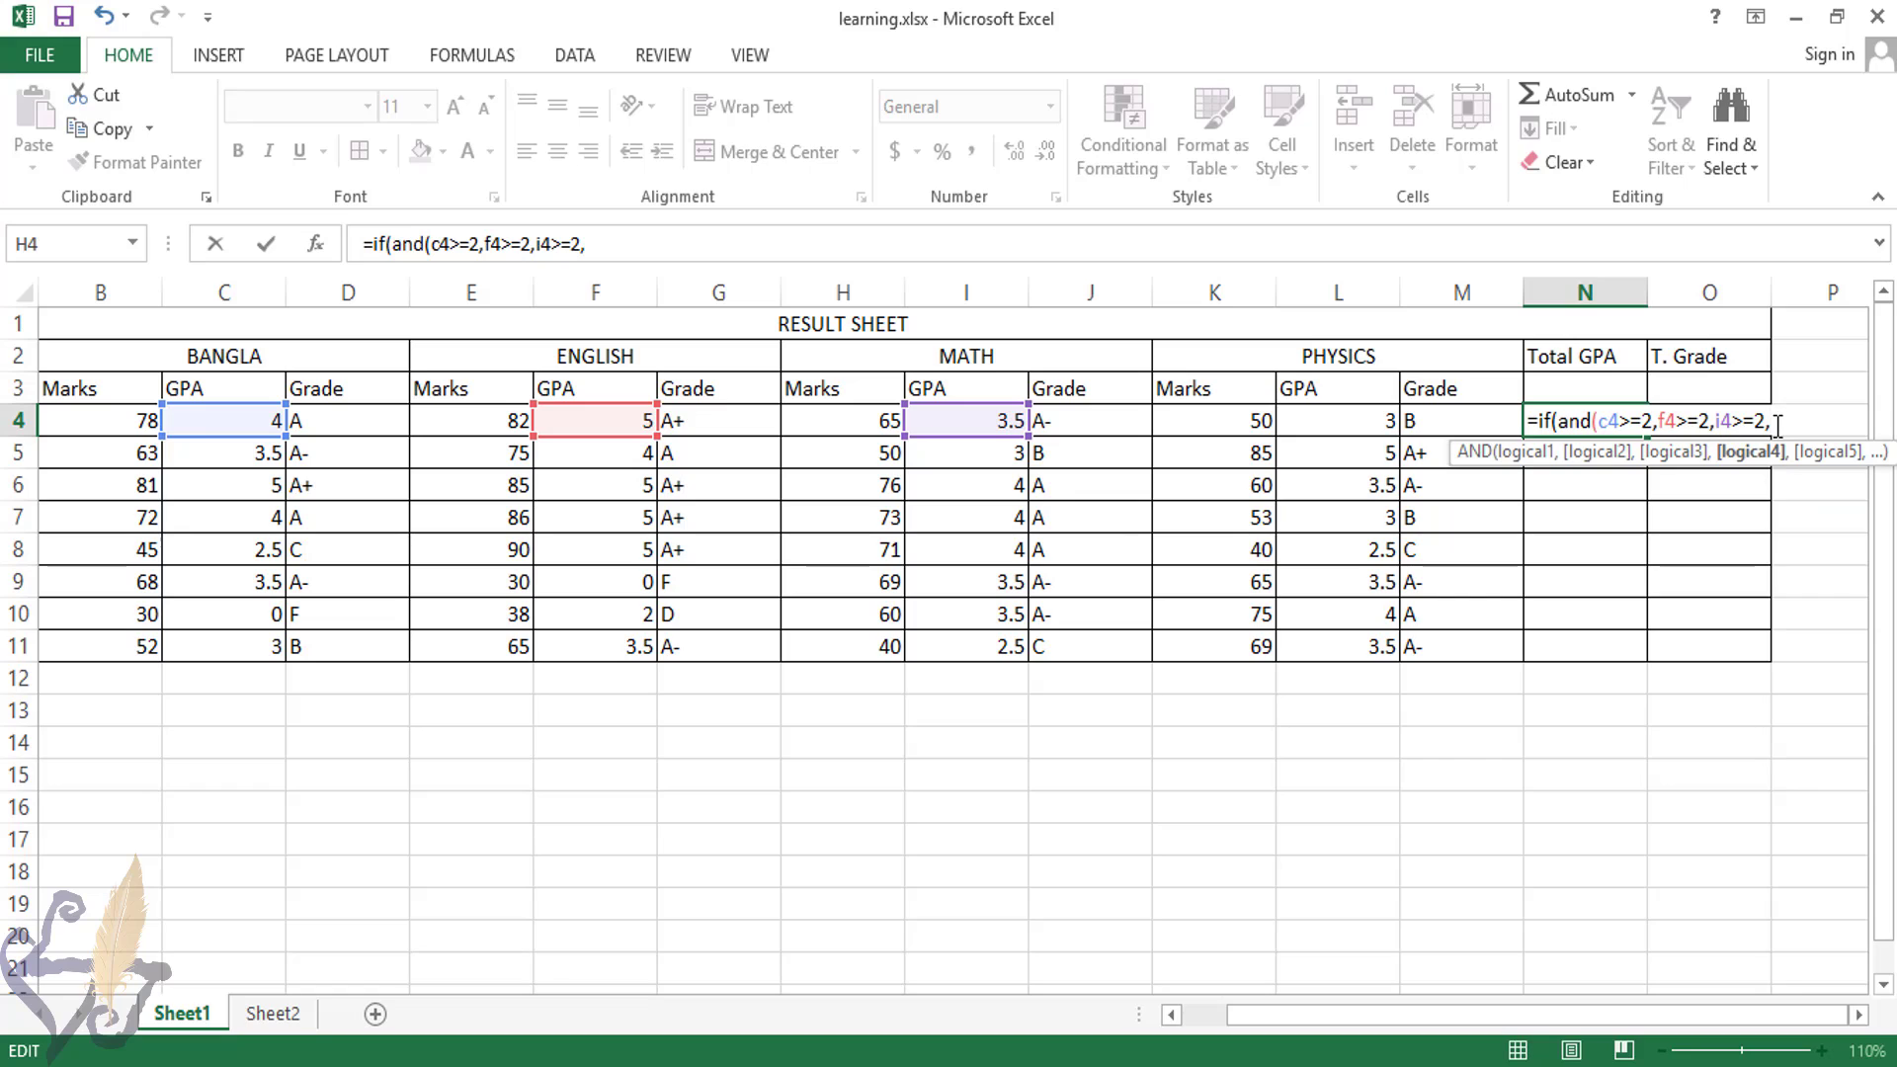
pyautogui.click(1355, 420)
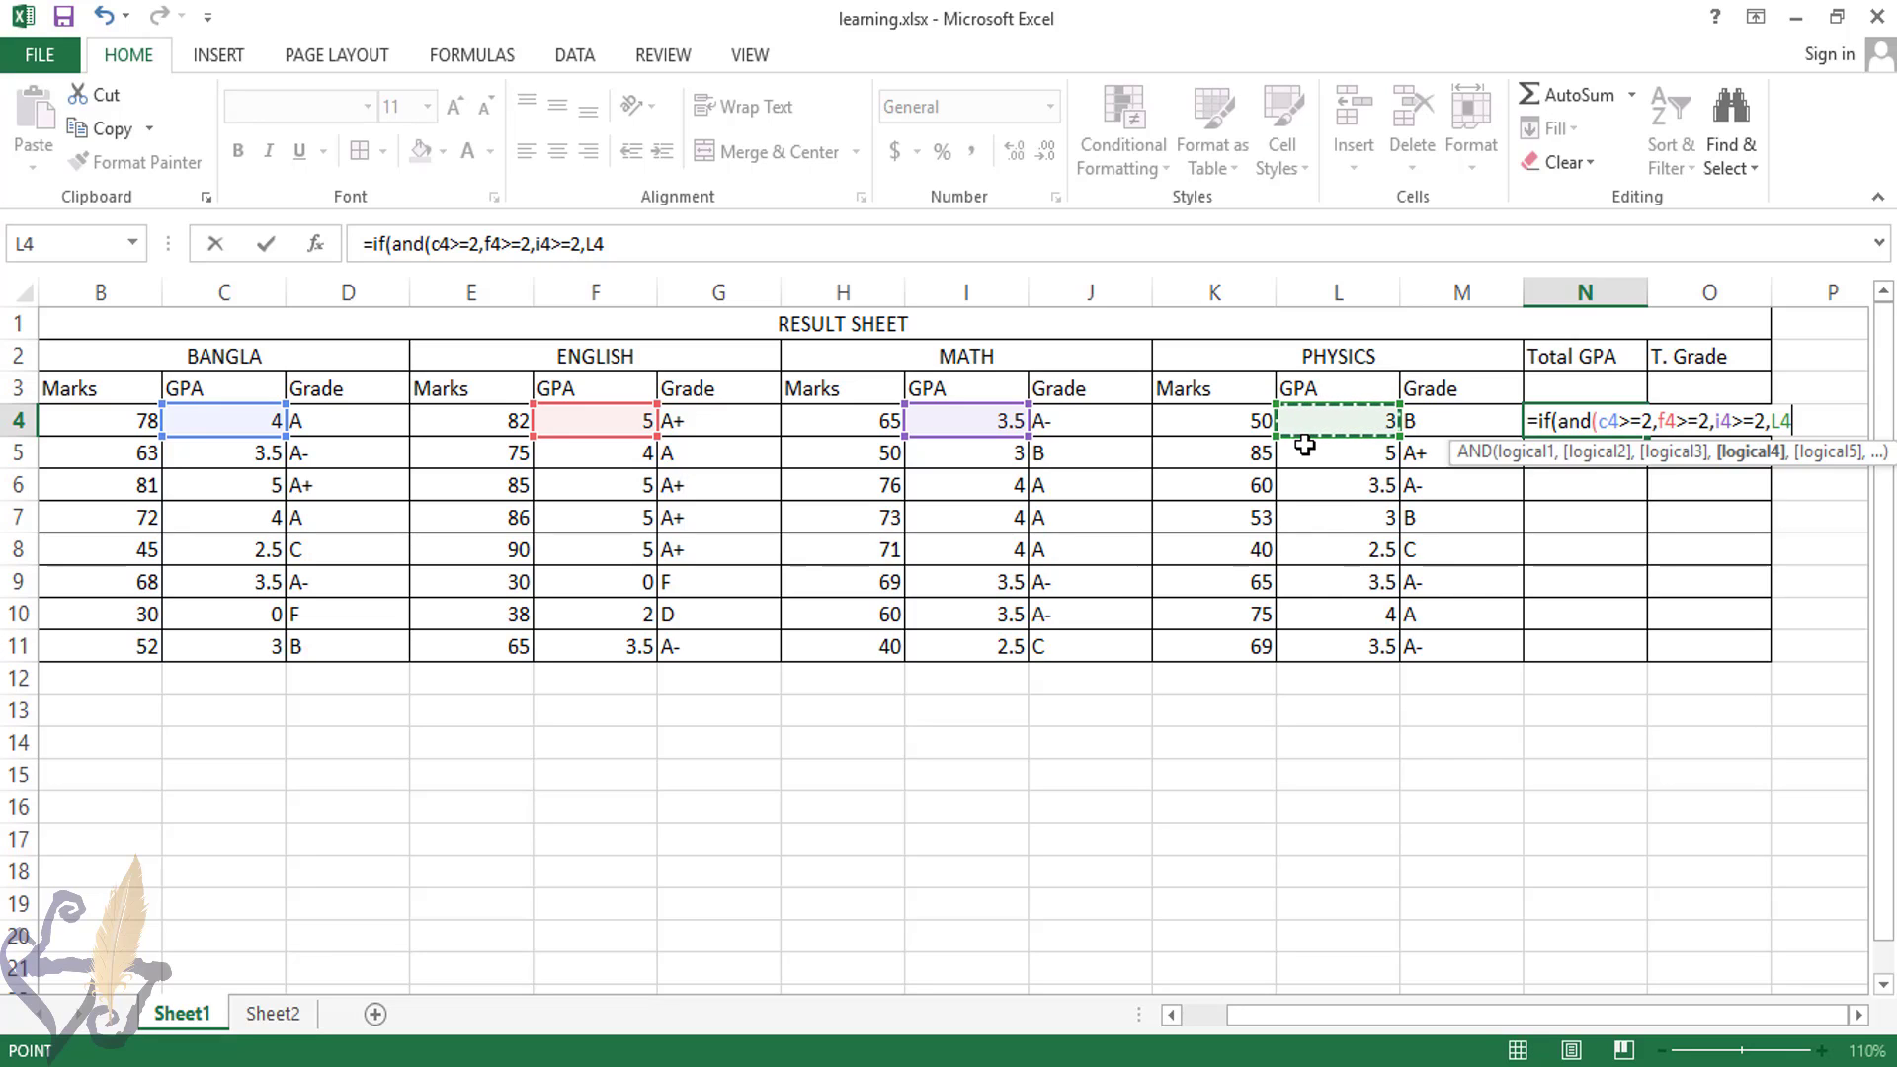
pyautogui.write('>=2')
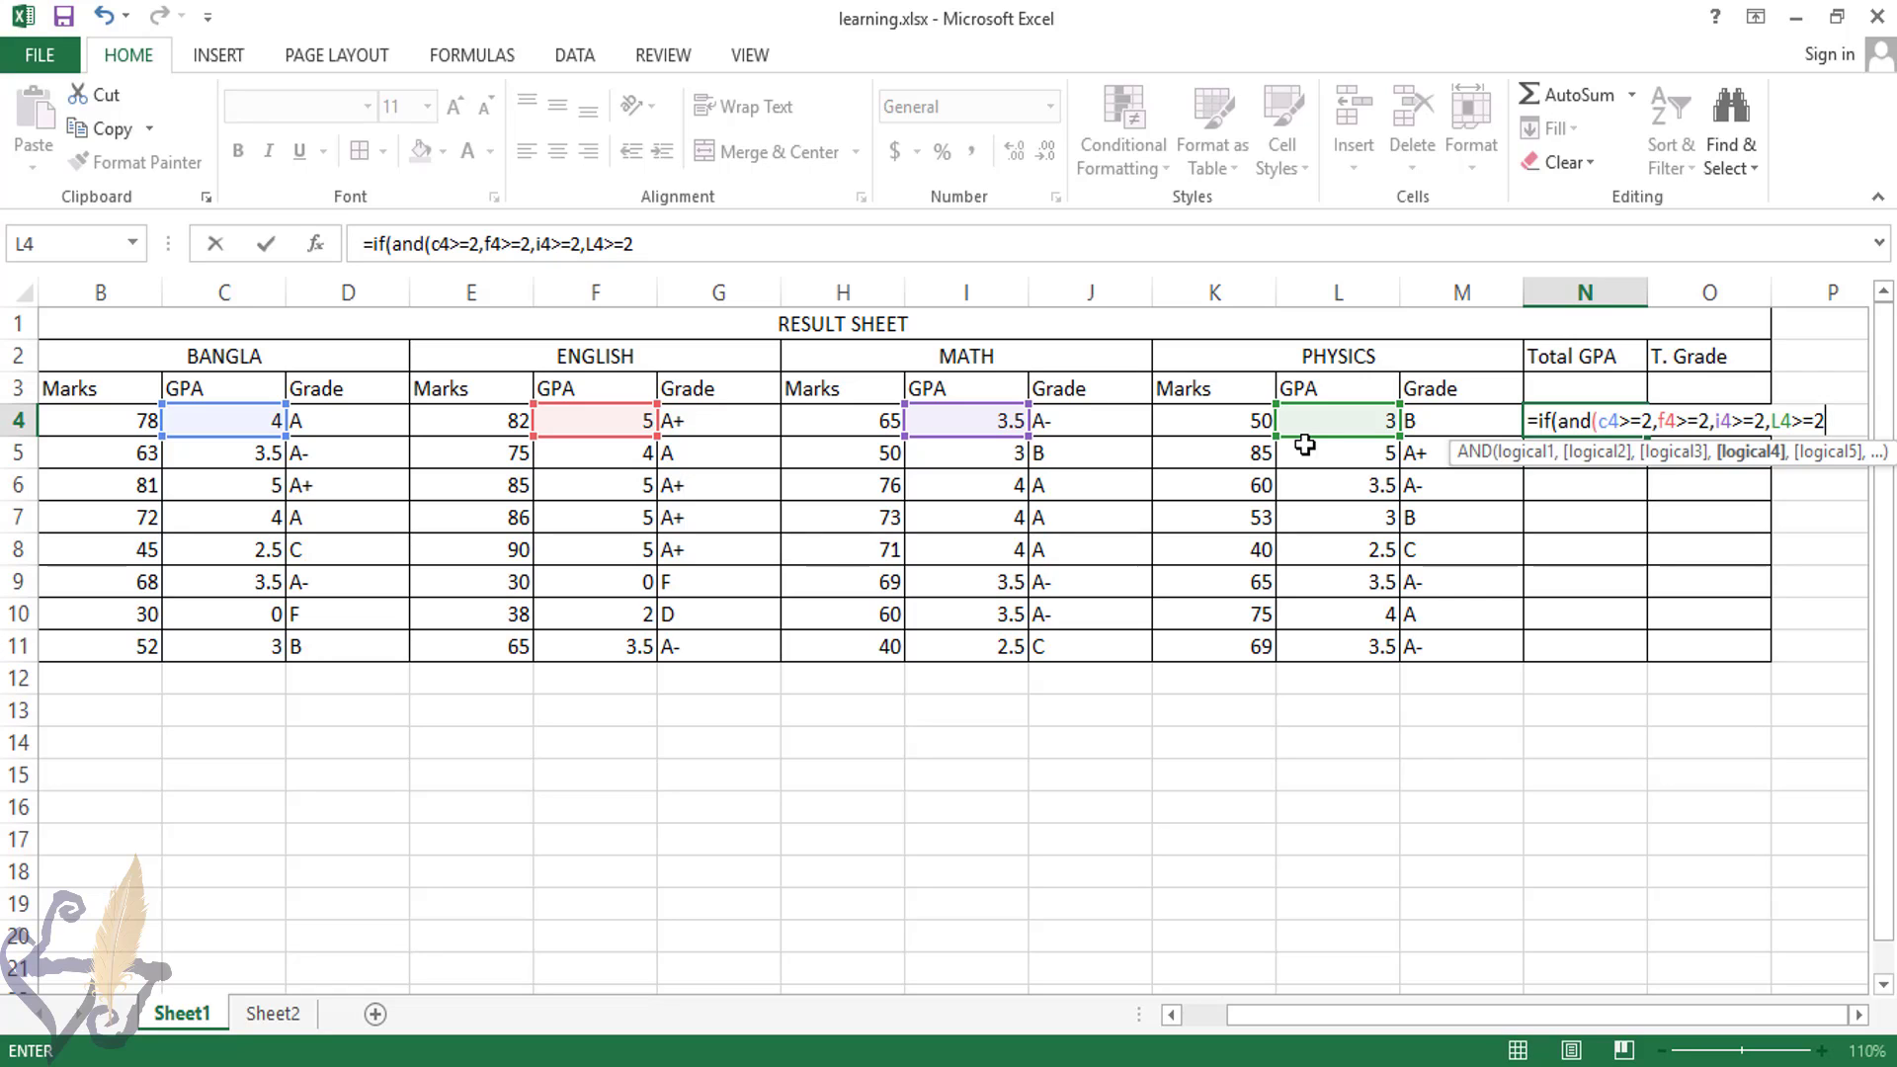
pyautogui.write('),')
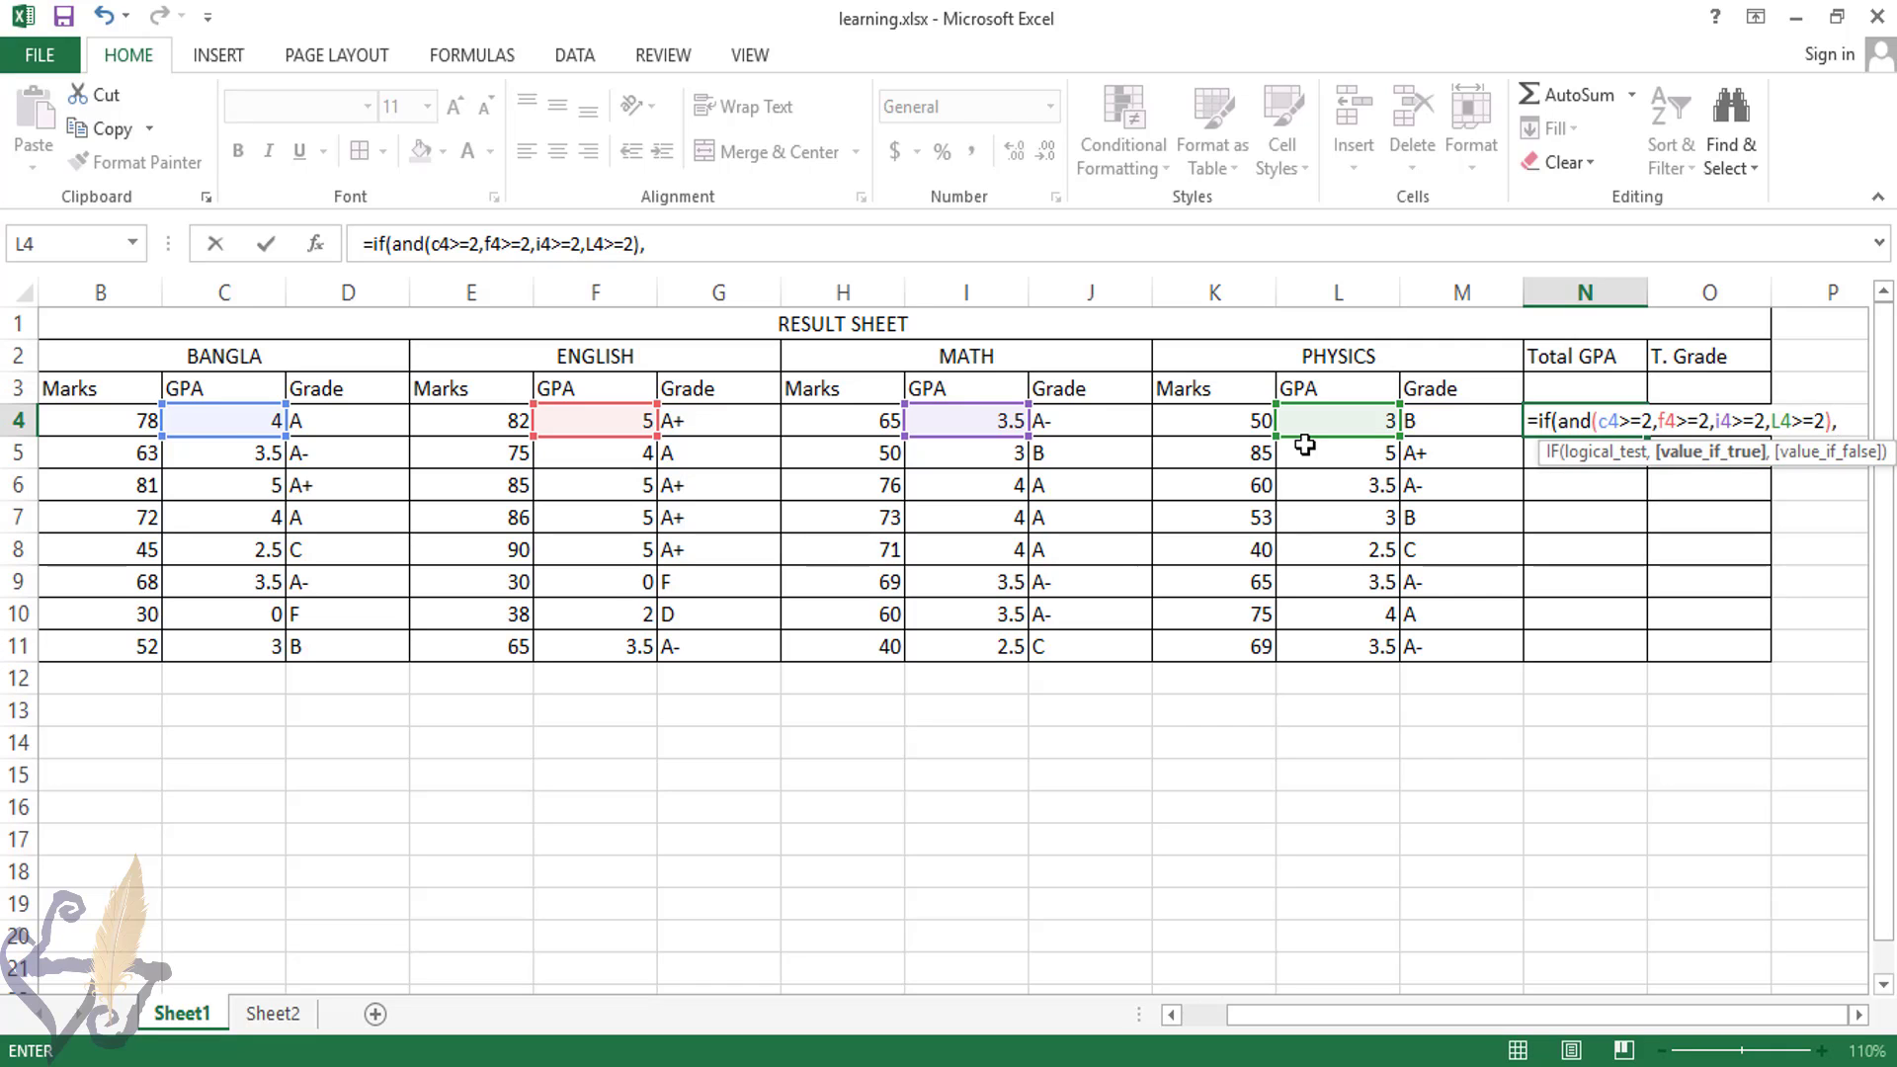
# Set the IF formula's value if true to average(c4,f4,i4,l4)
pyautogui.write('average')
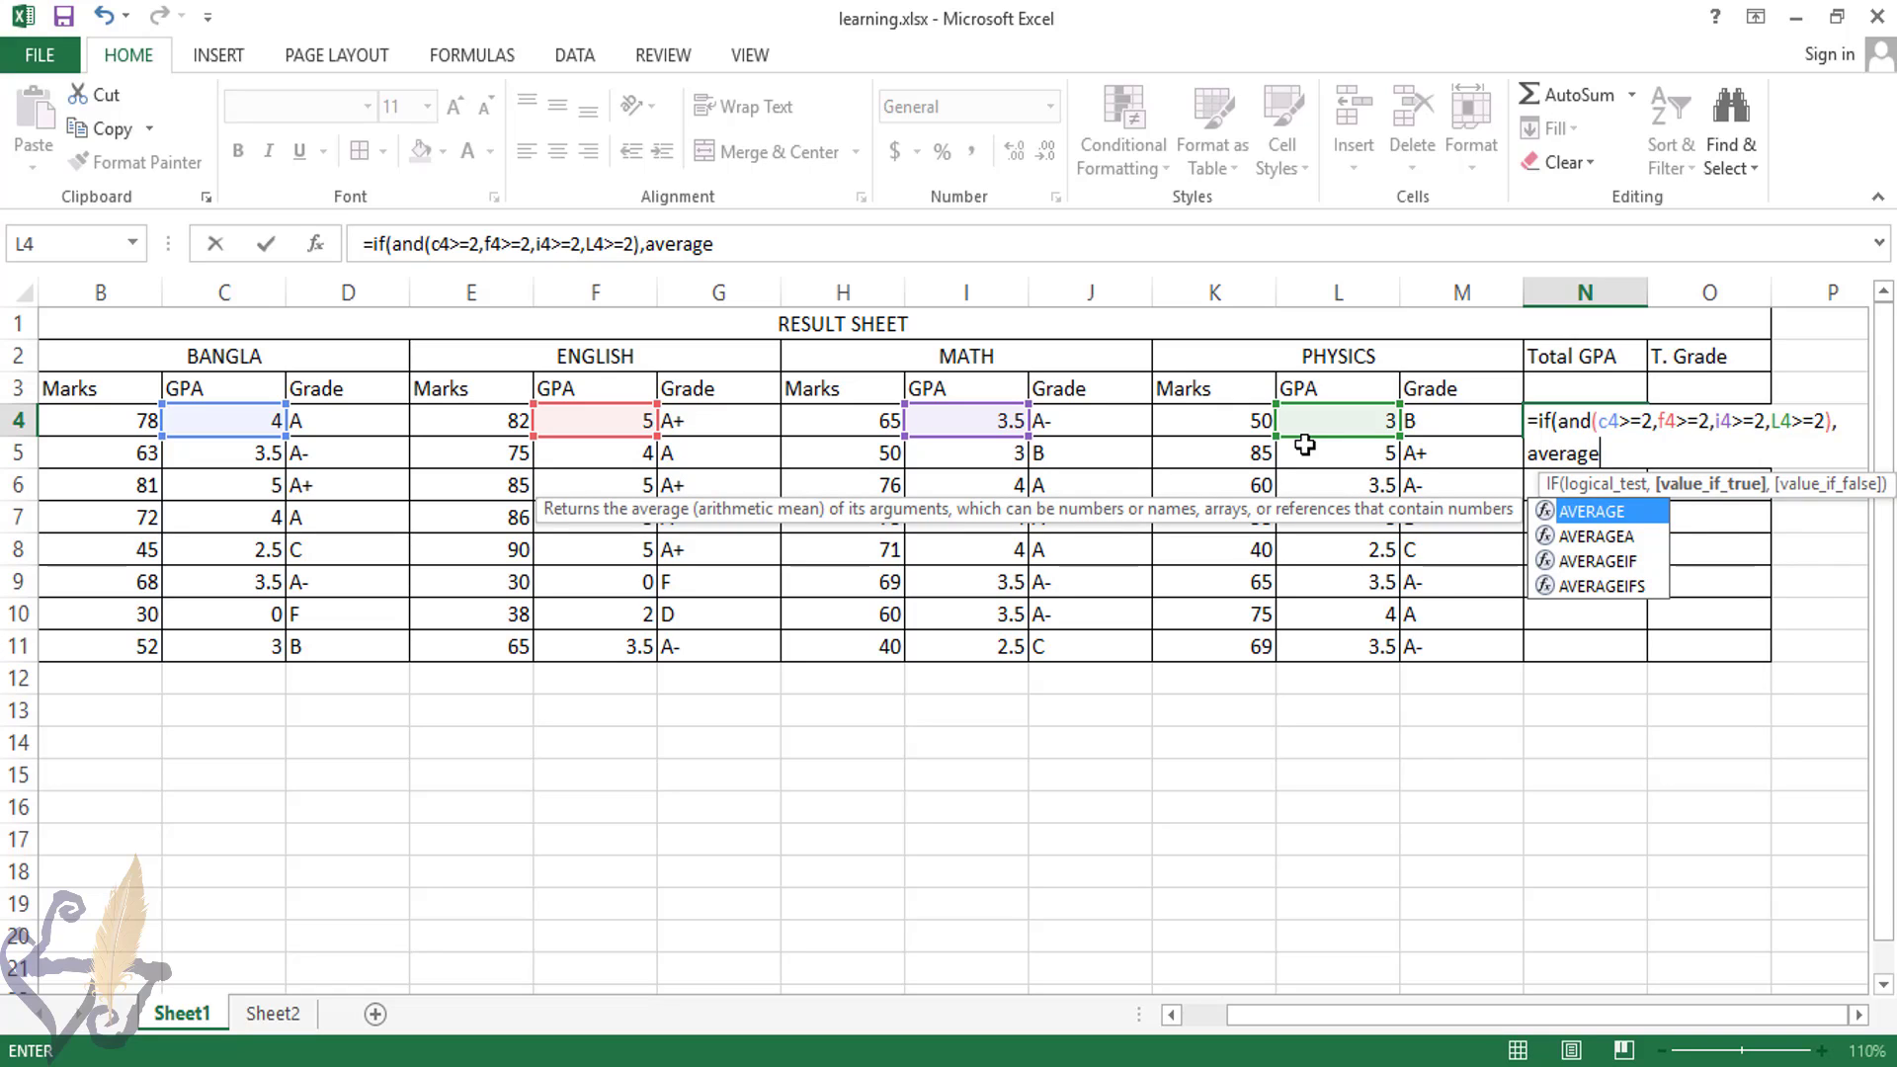
pyautogui.write('(')
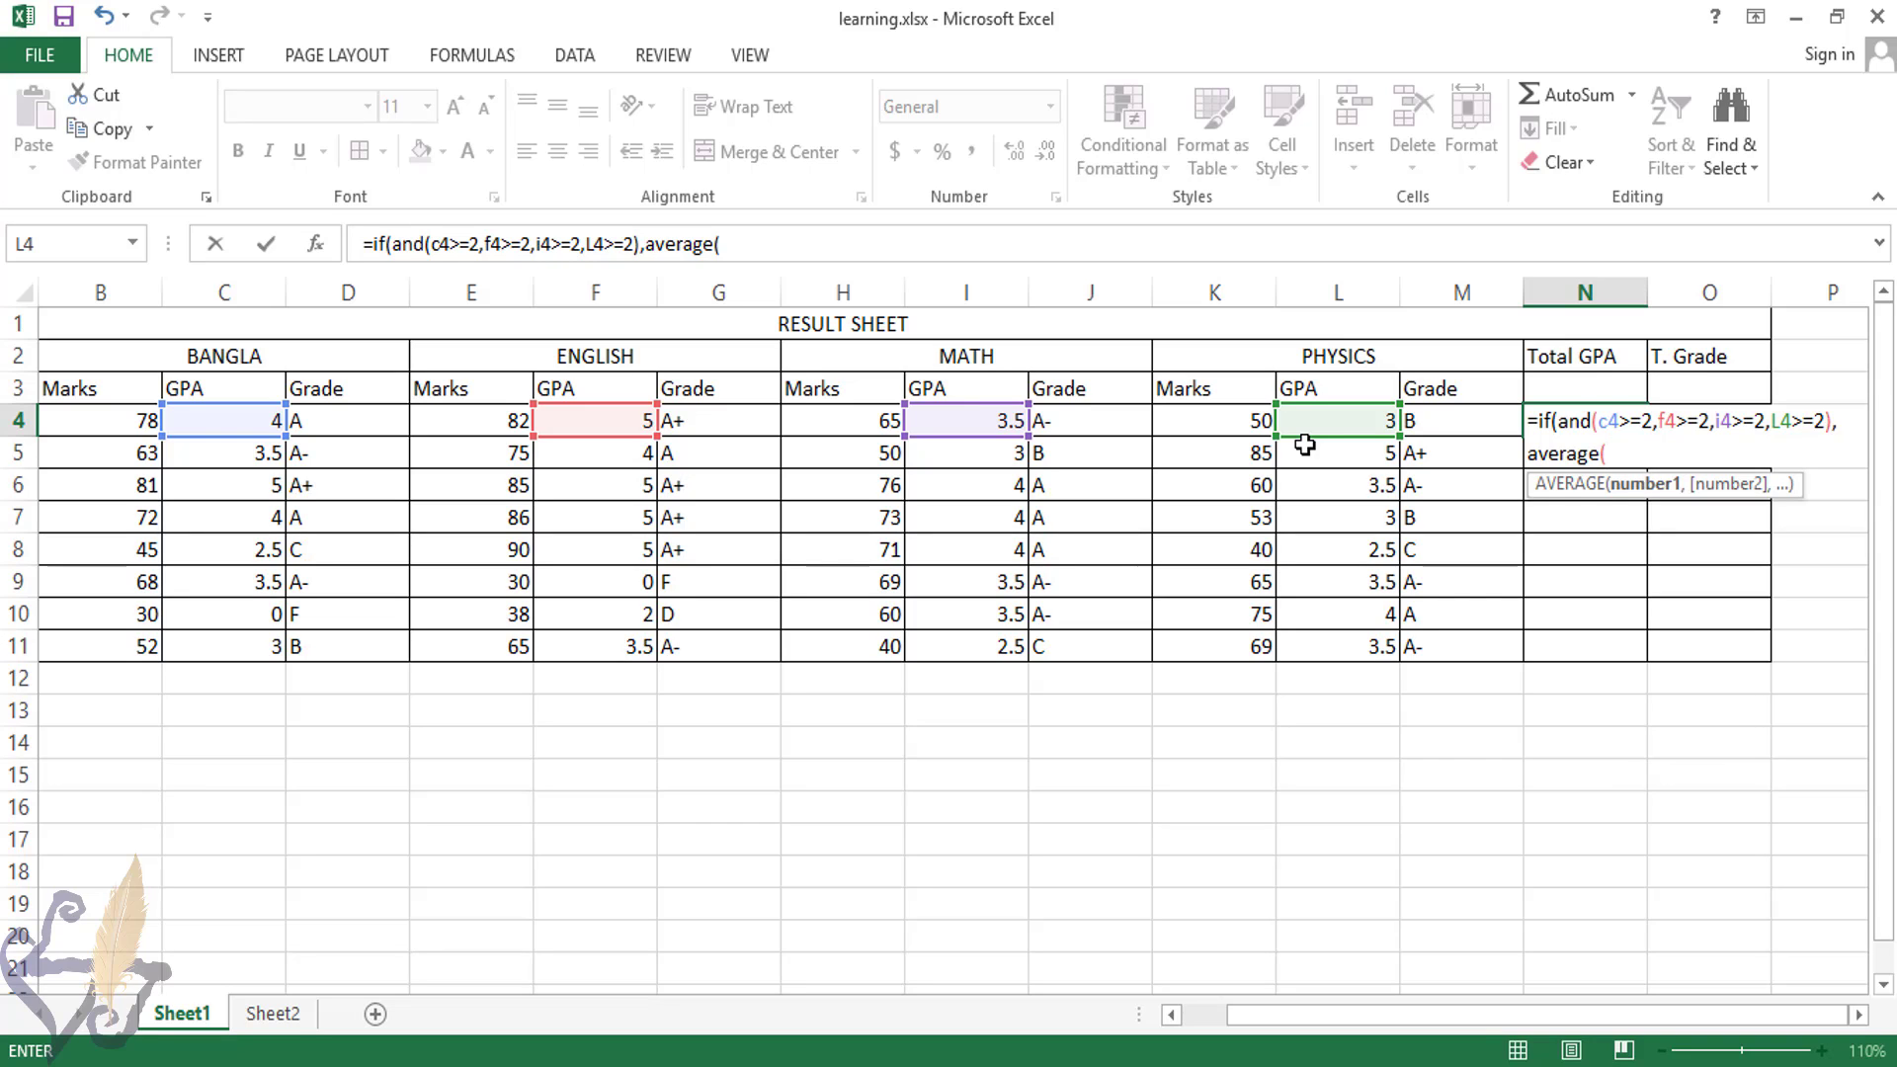
pyautogui.write('c4,f')
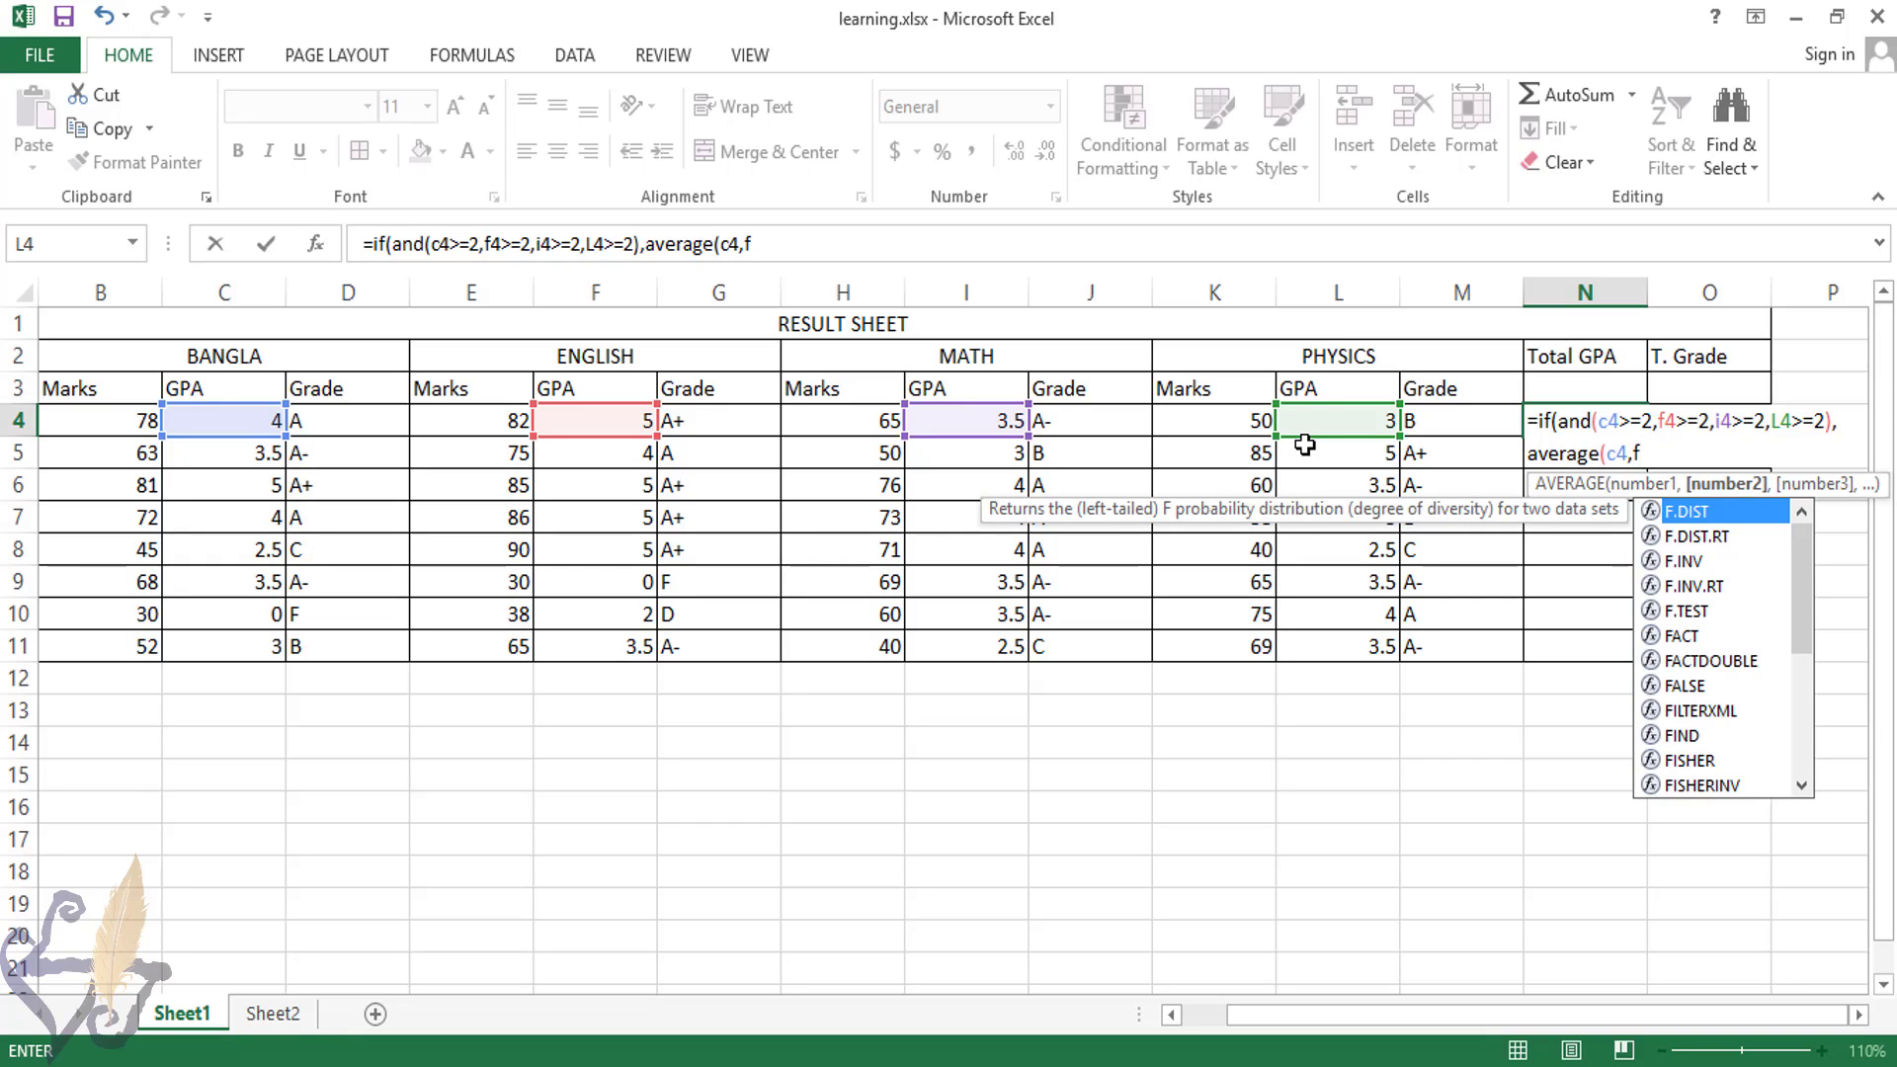
pyautogui.write('4')
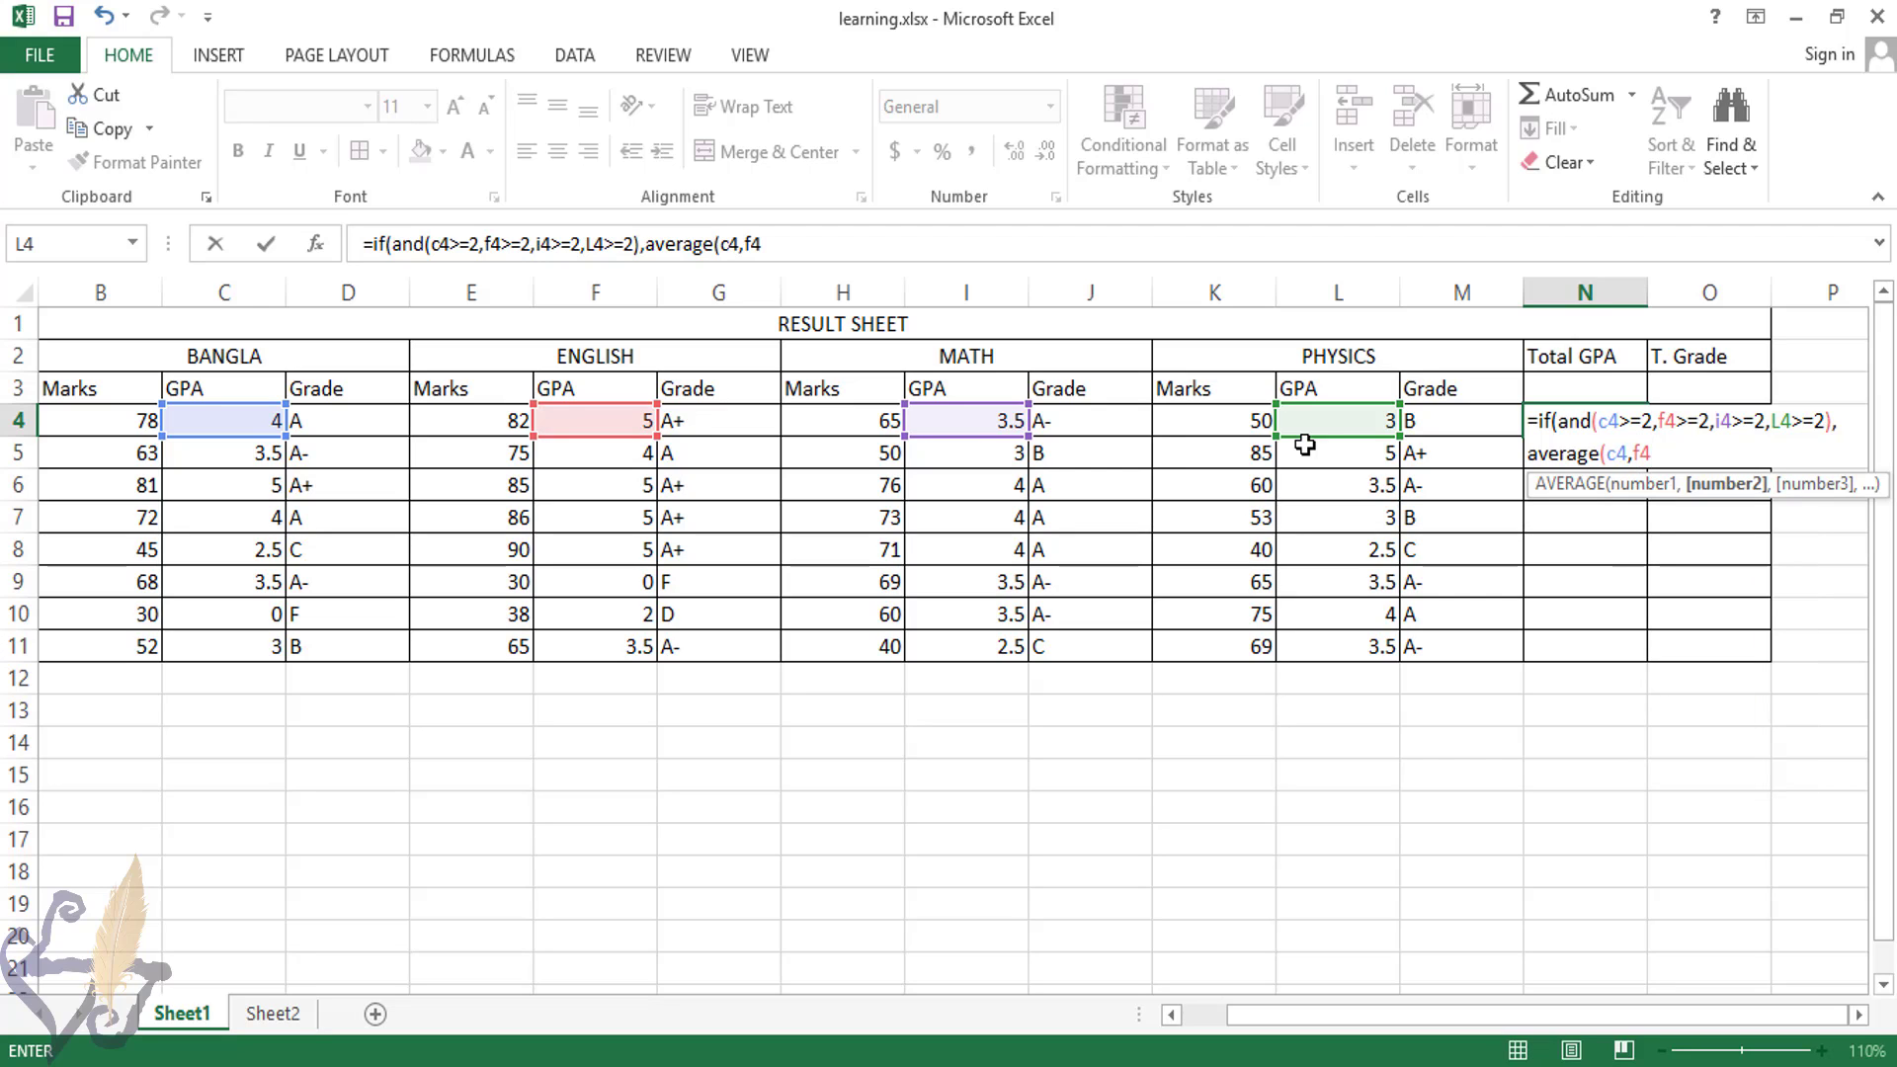
pyautogui.write(',i')
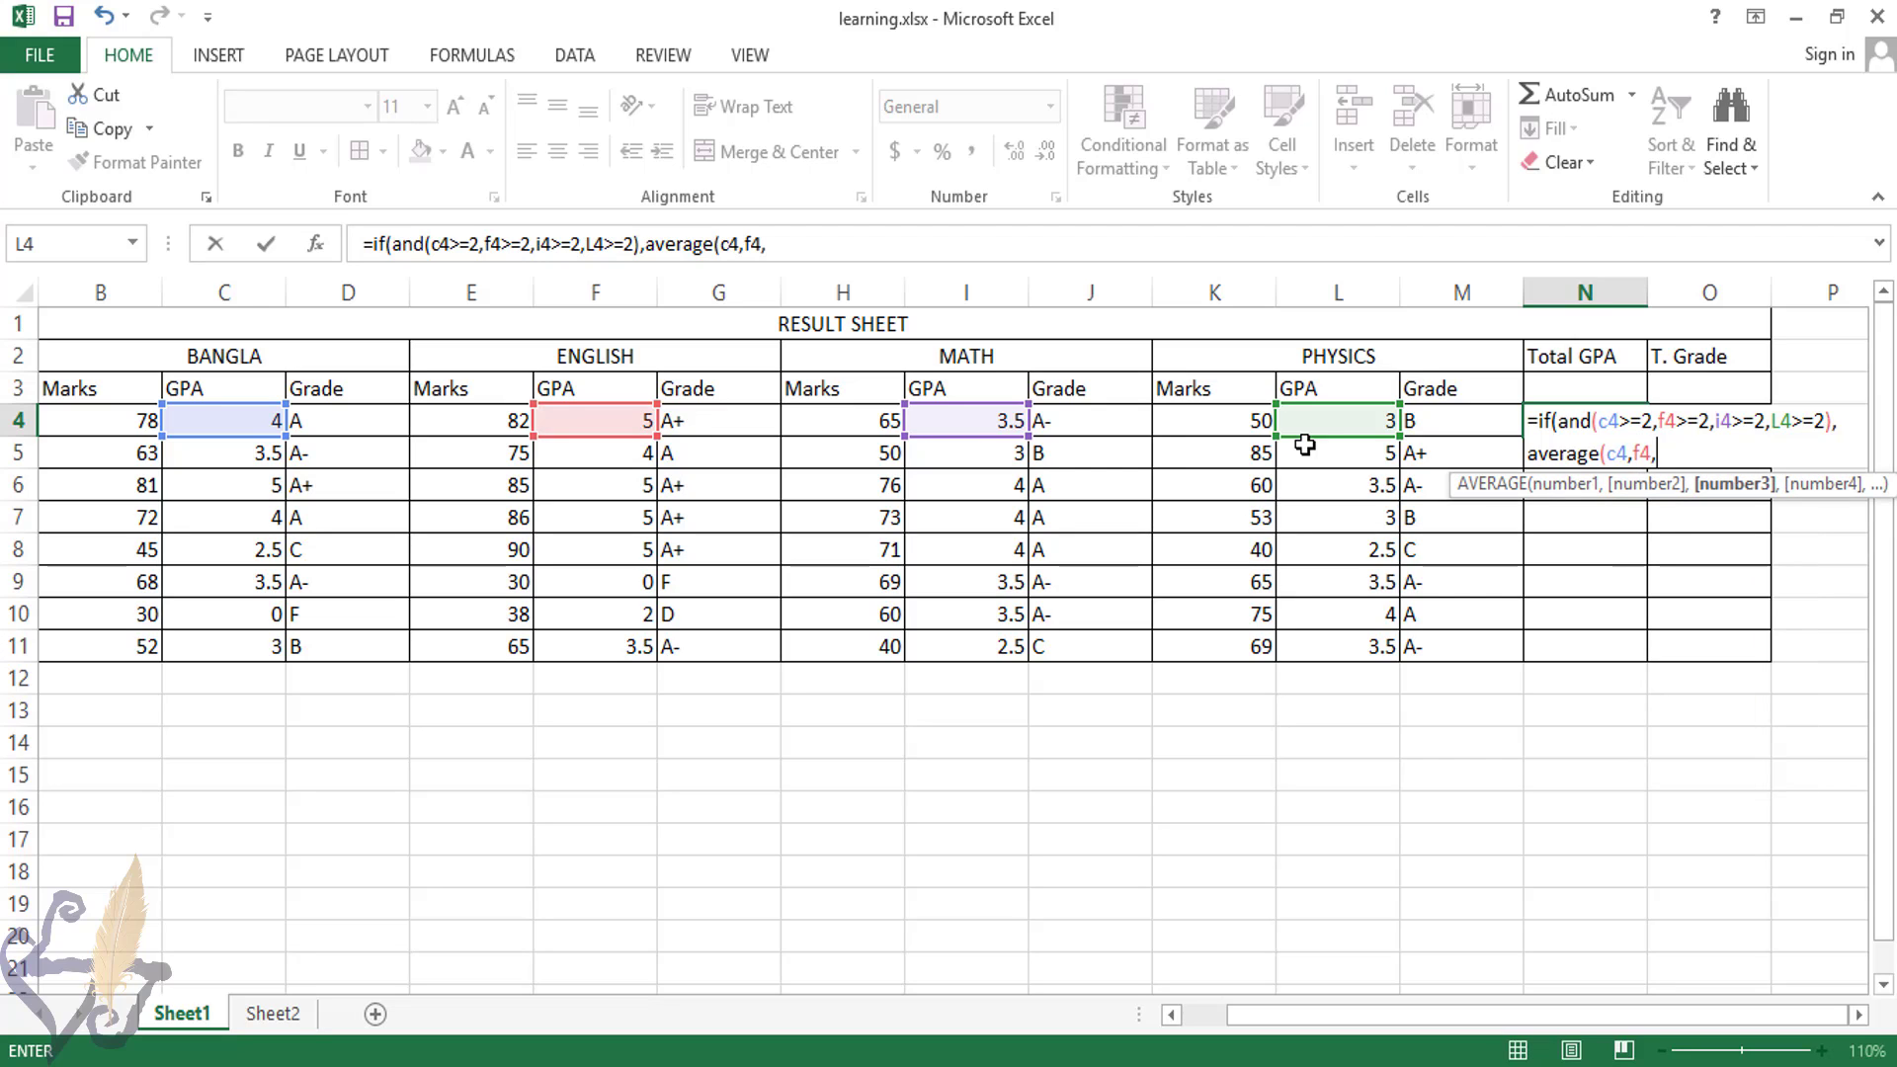
pyautogui.write('4')
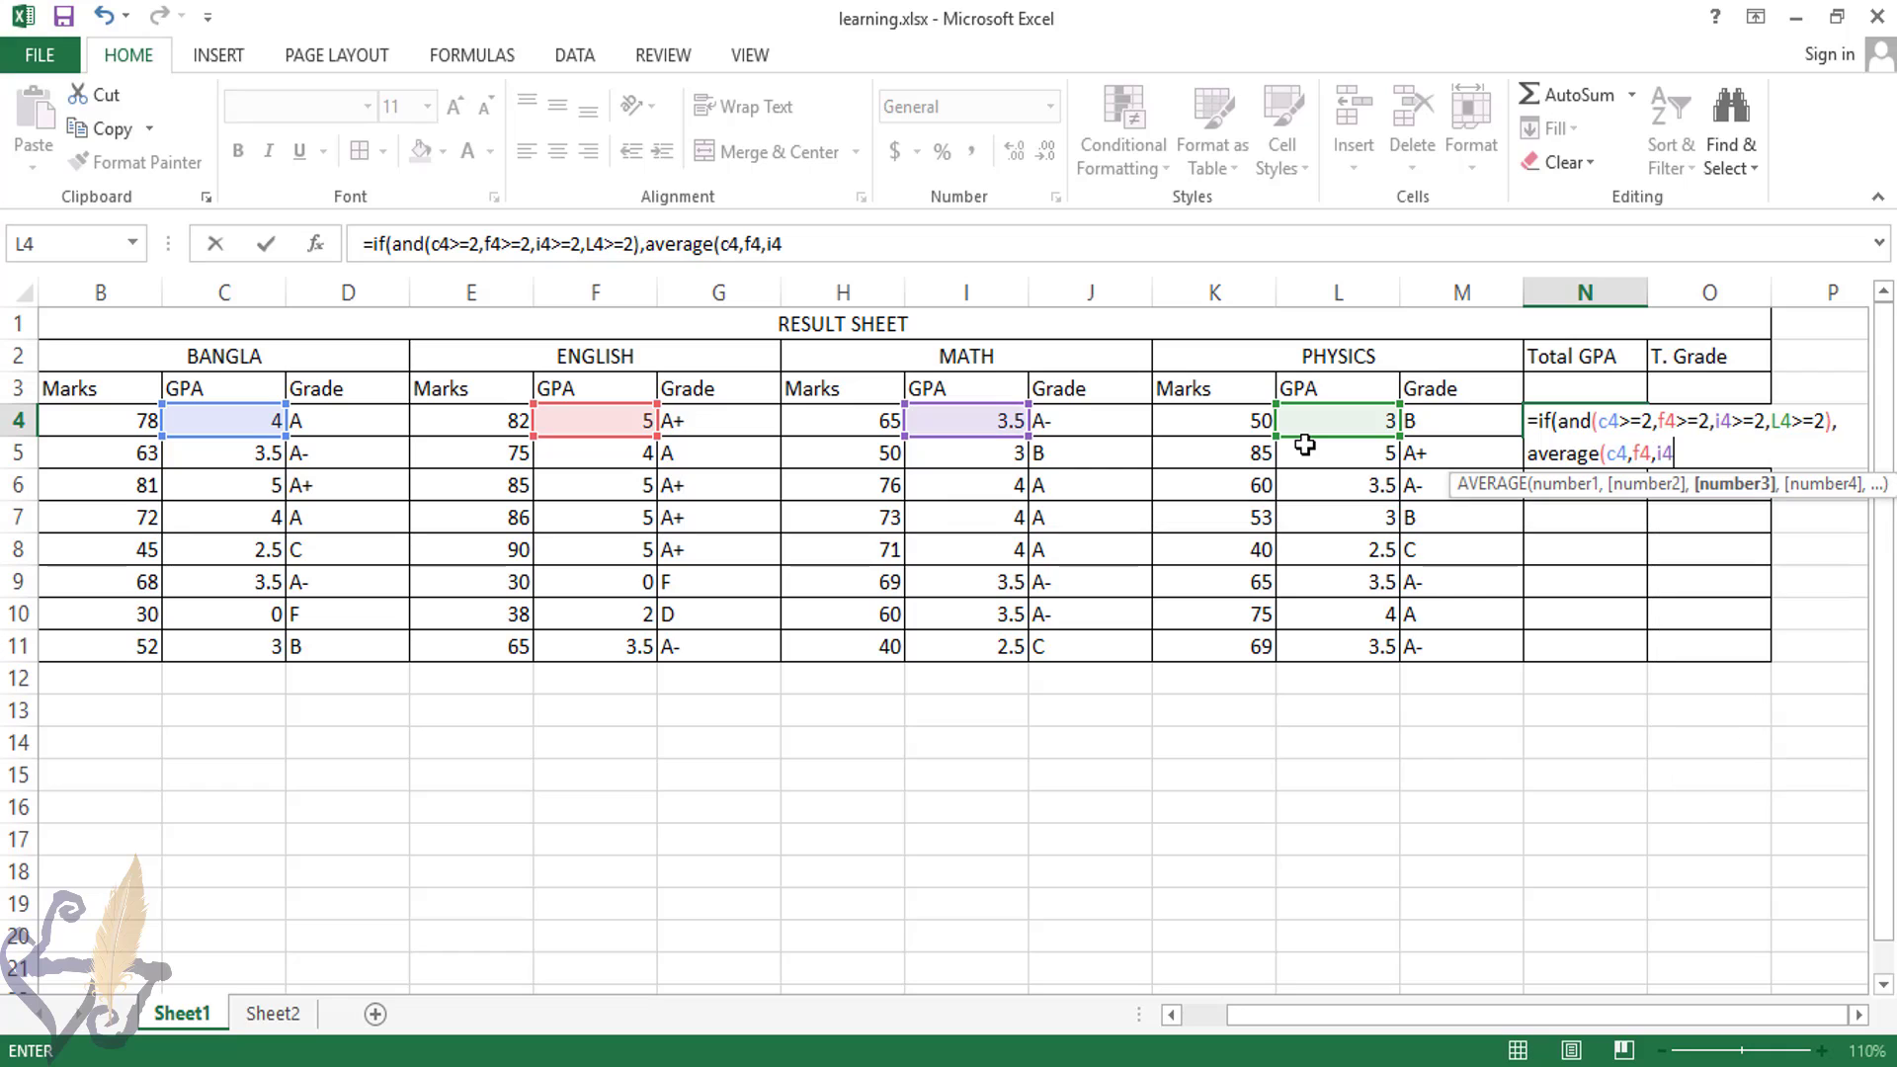
pyautogui.write(',')
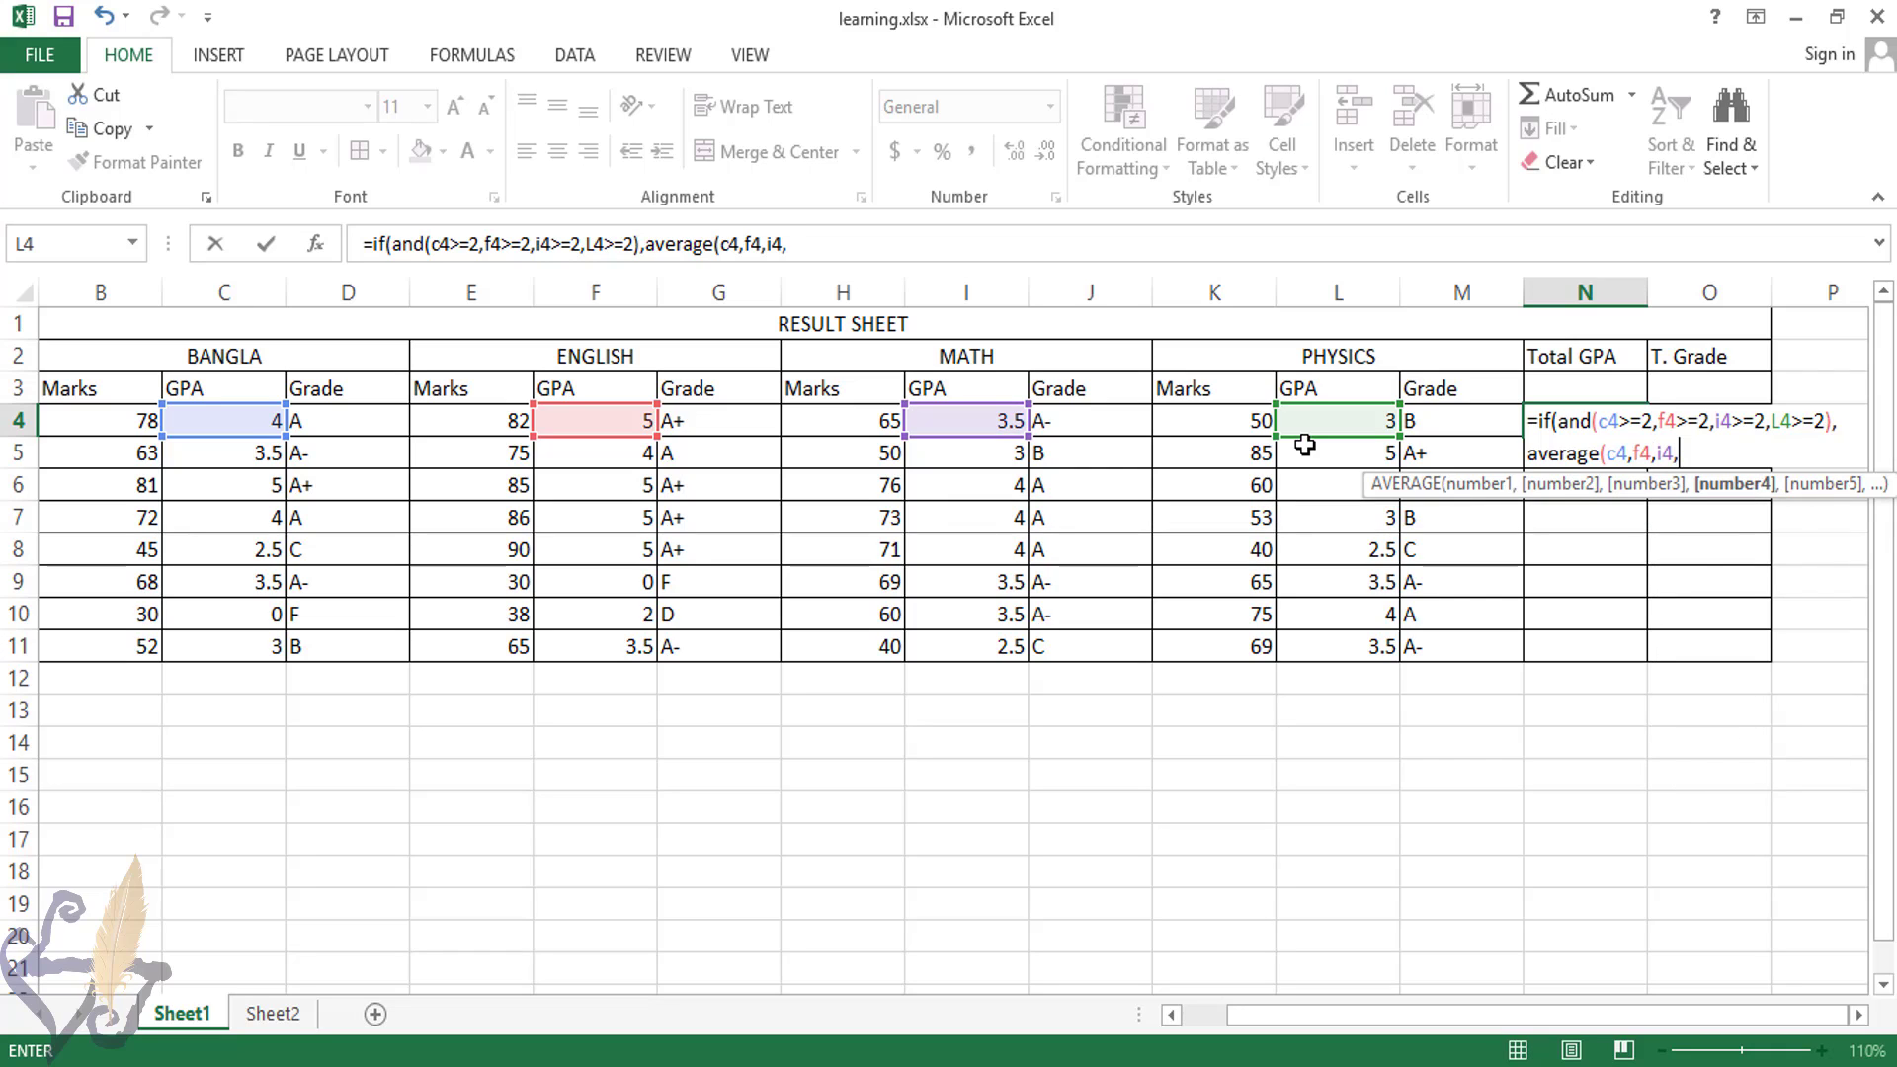
pyautogui.write('l4')
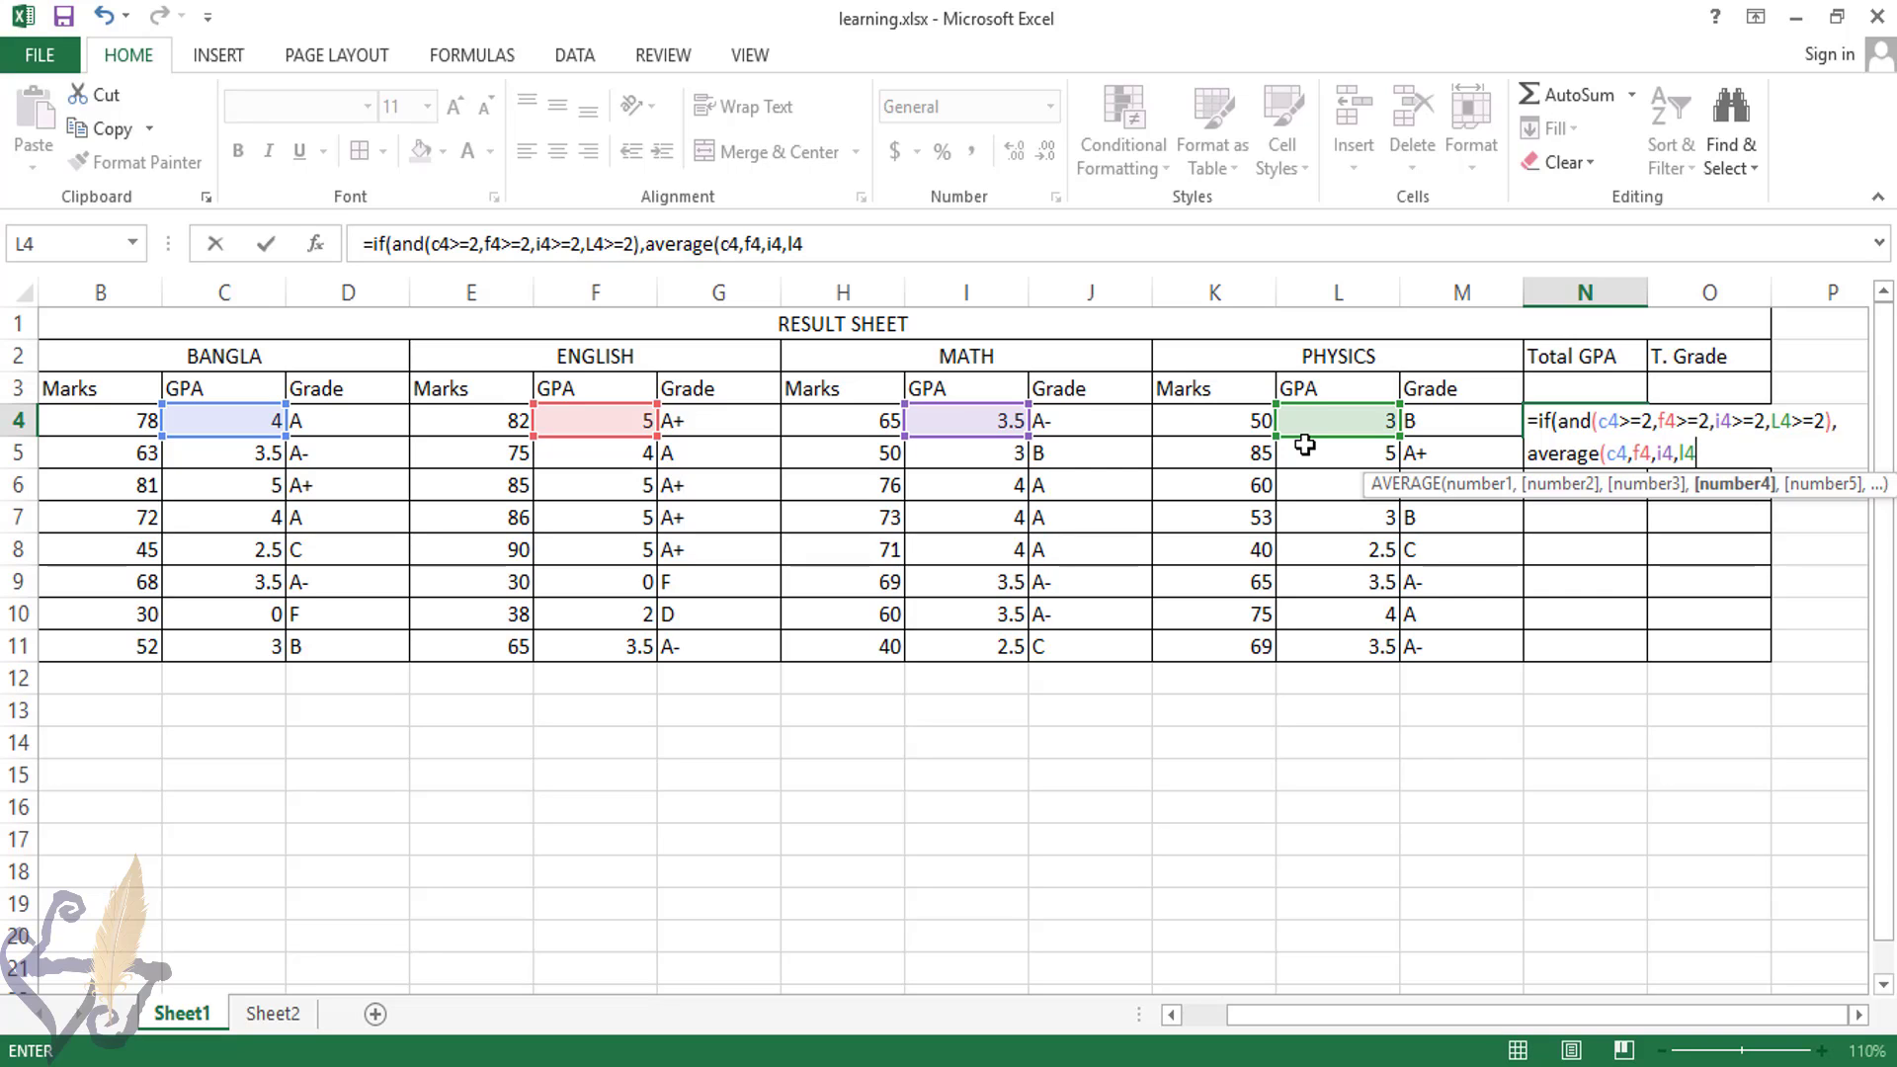
pyautogui.write(')')
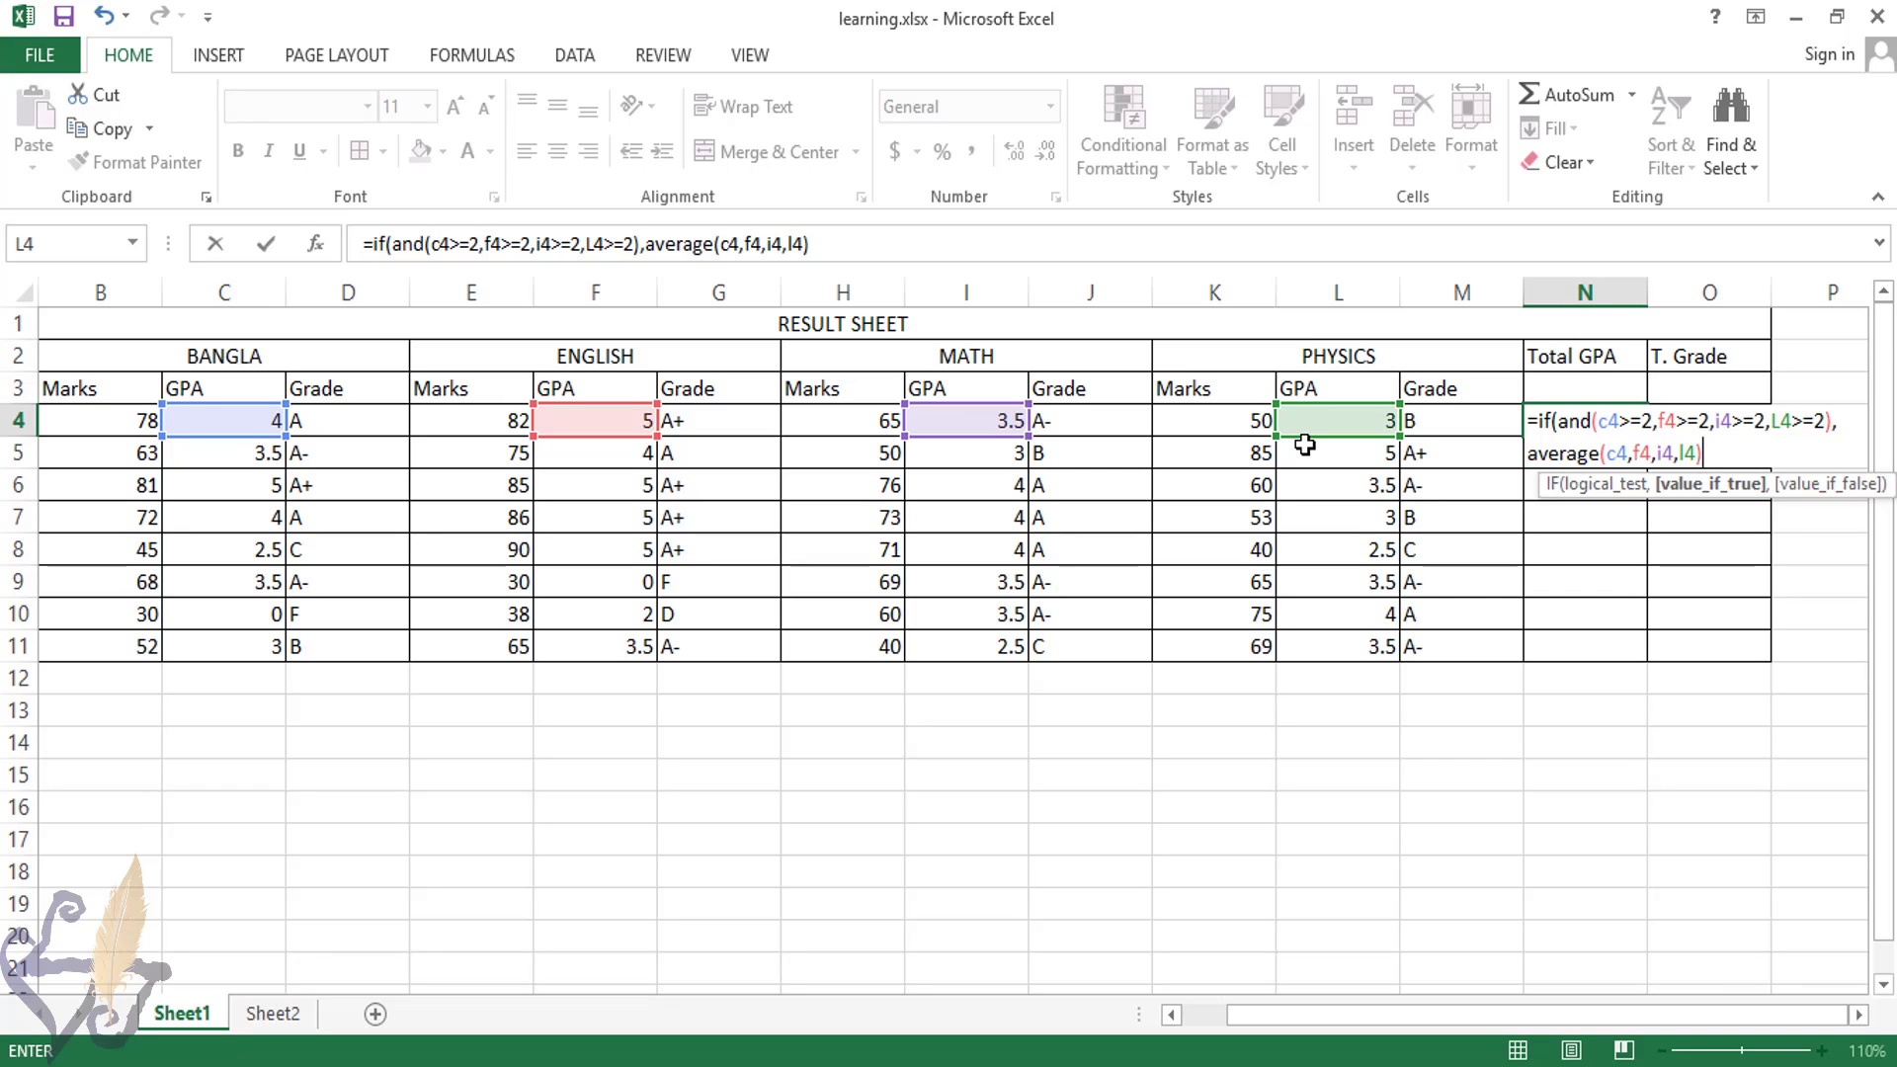
pyautogui.write(',')
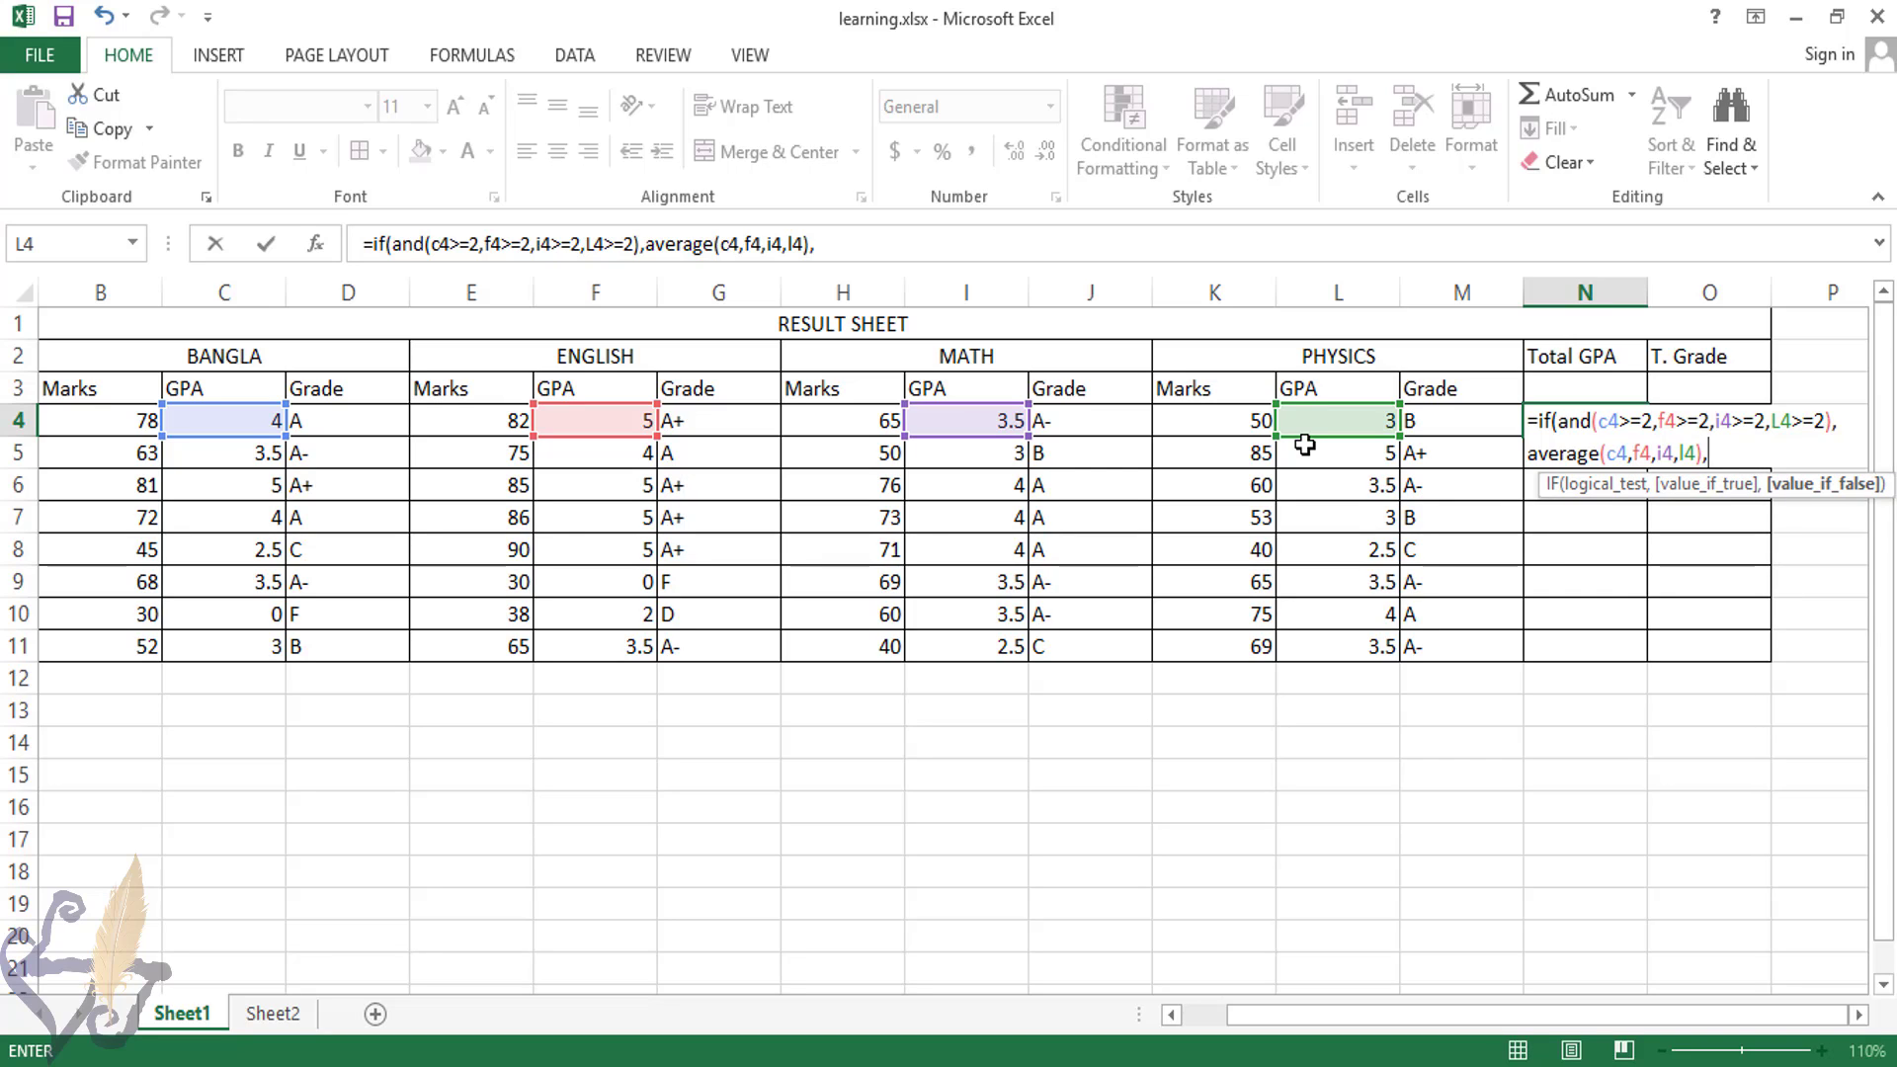
# Finish the N4 formula with 0 as the value if false and fill it down to N11
pyautogui.write('0')
pyautogui.write(')')
pyautogui.press('Return')
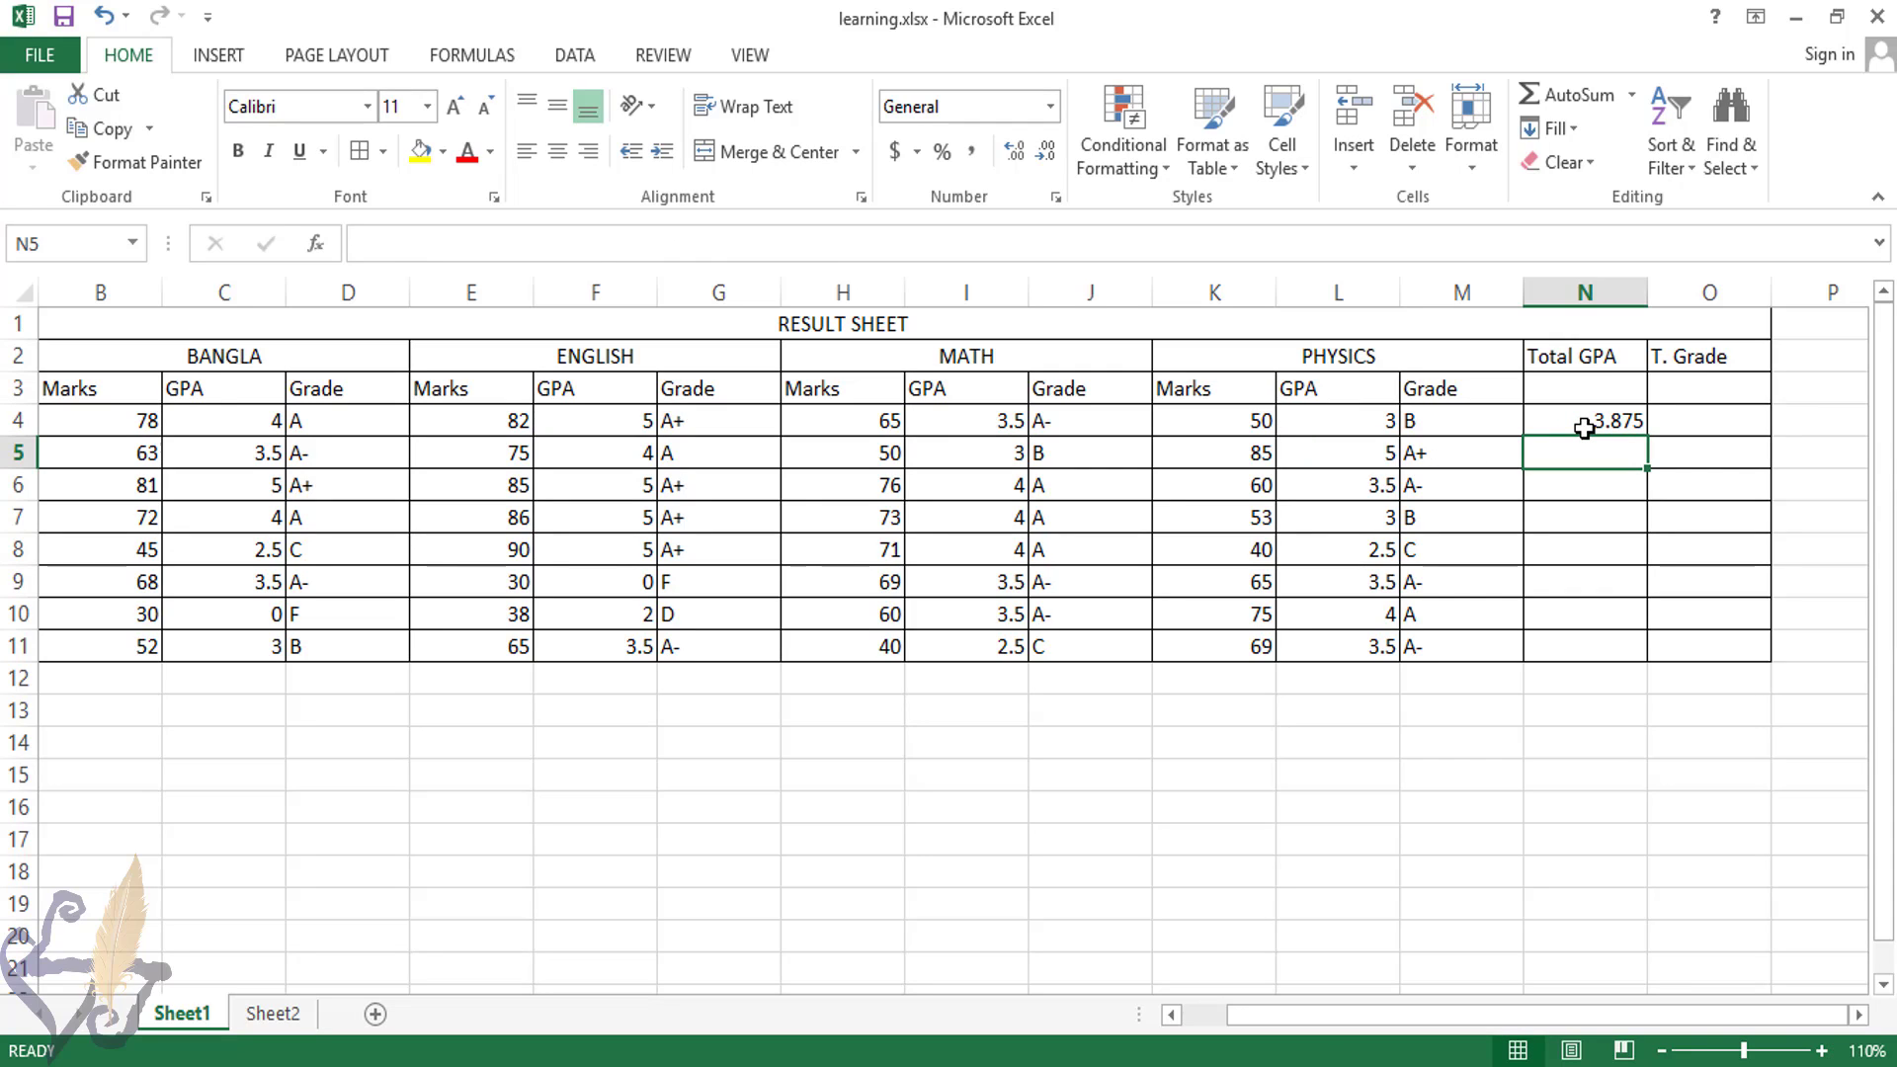
pyautogui.click(1588, 427)
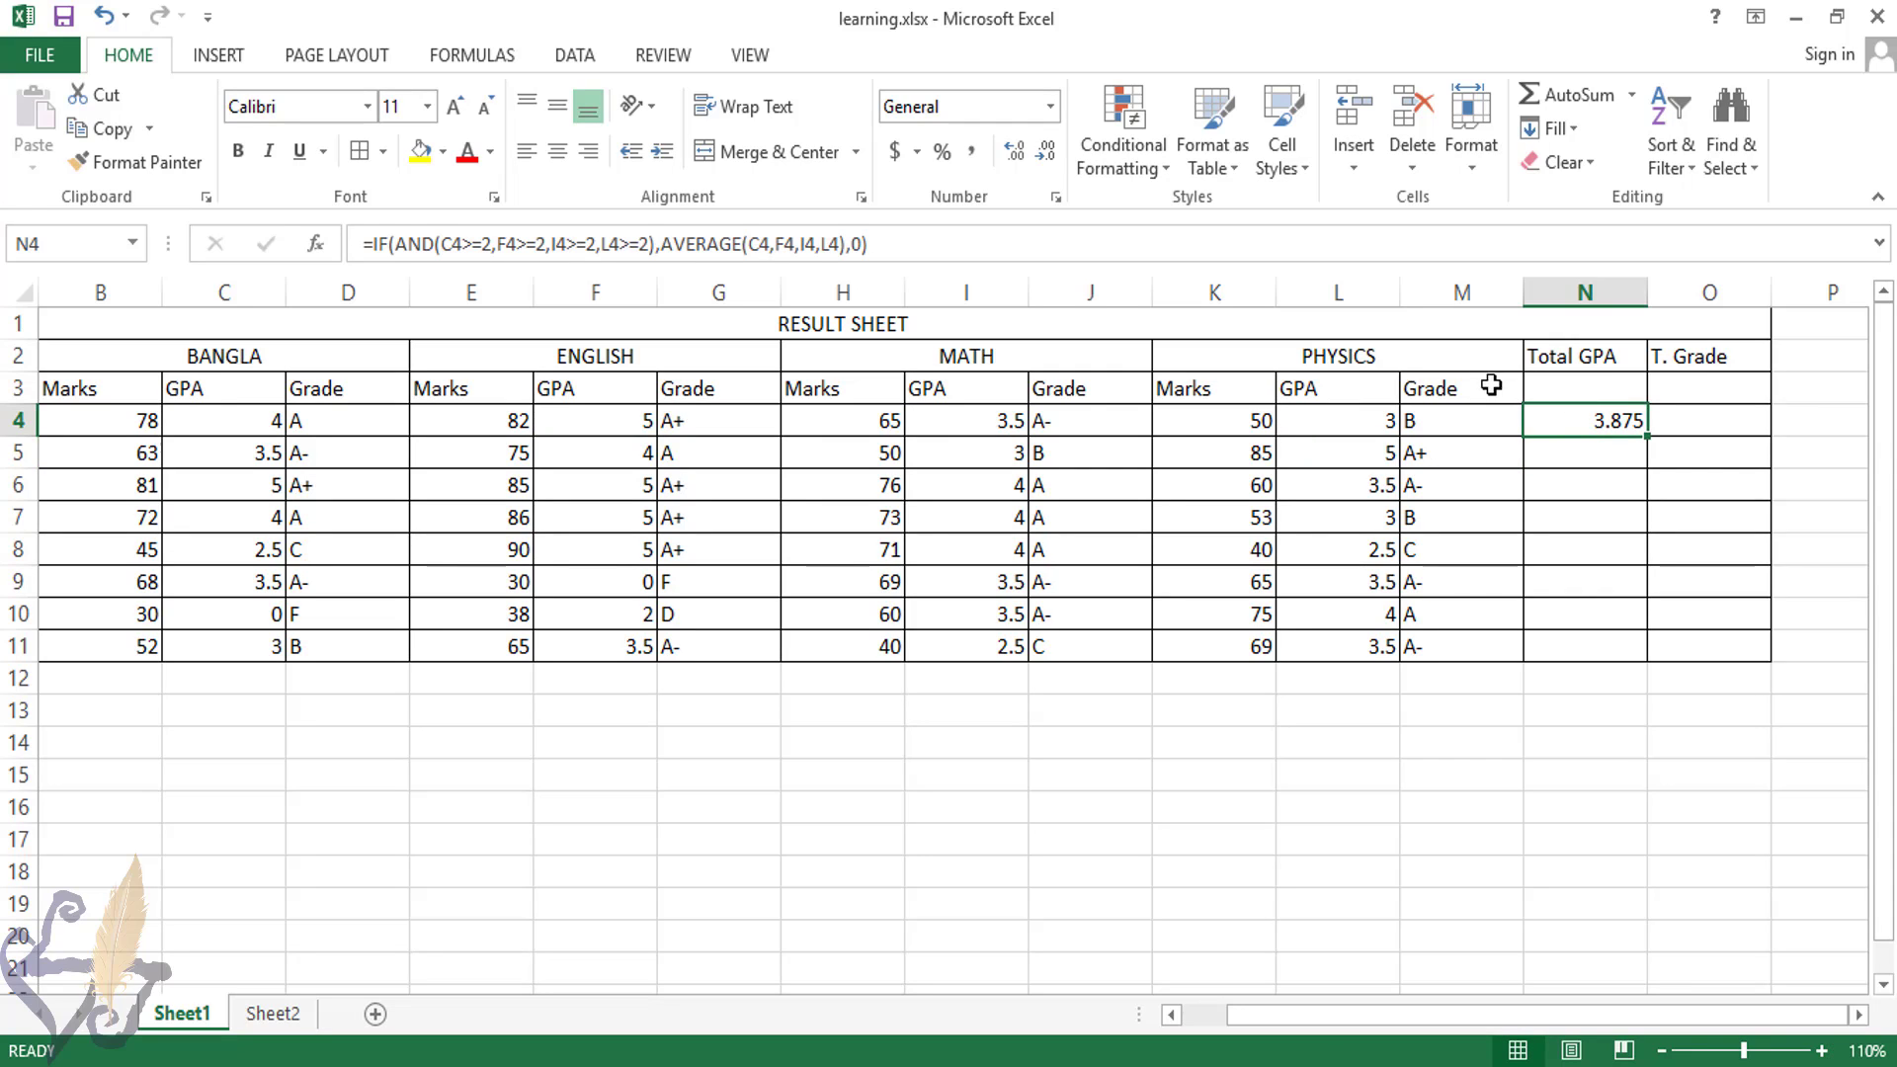
pyautogui.moveTo(1647, 437); pyautogui.dragTo(1626, 657)
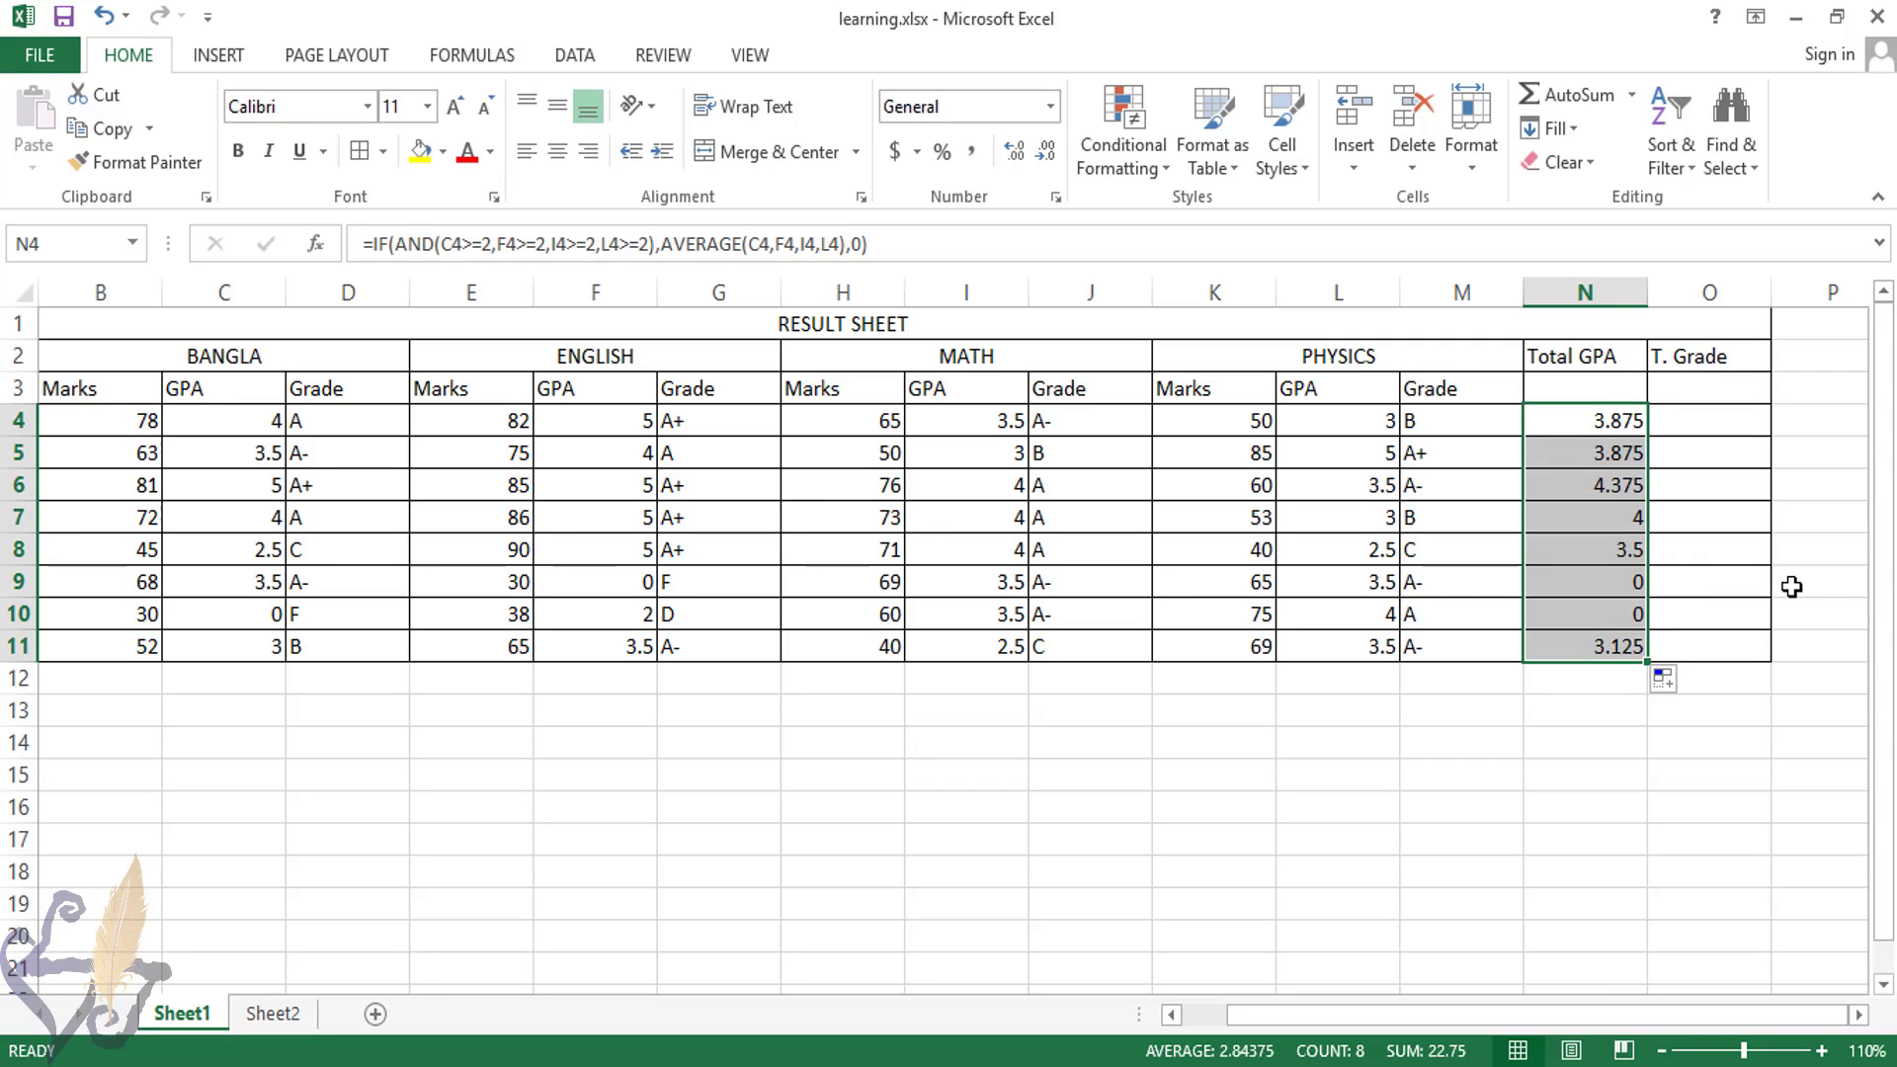
# Examine the Total GPA formulas in N9 and N10 against the English GPA in F9 and the Bangla GPA in C10
pyautogui.click(1626, 591)
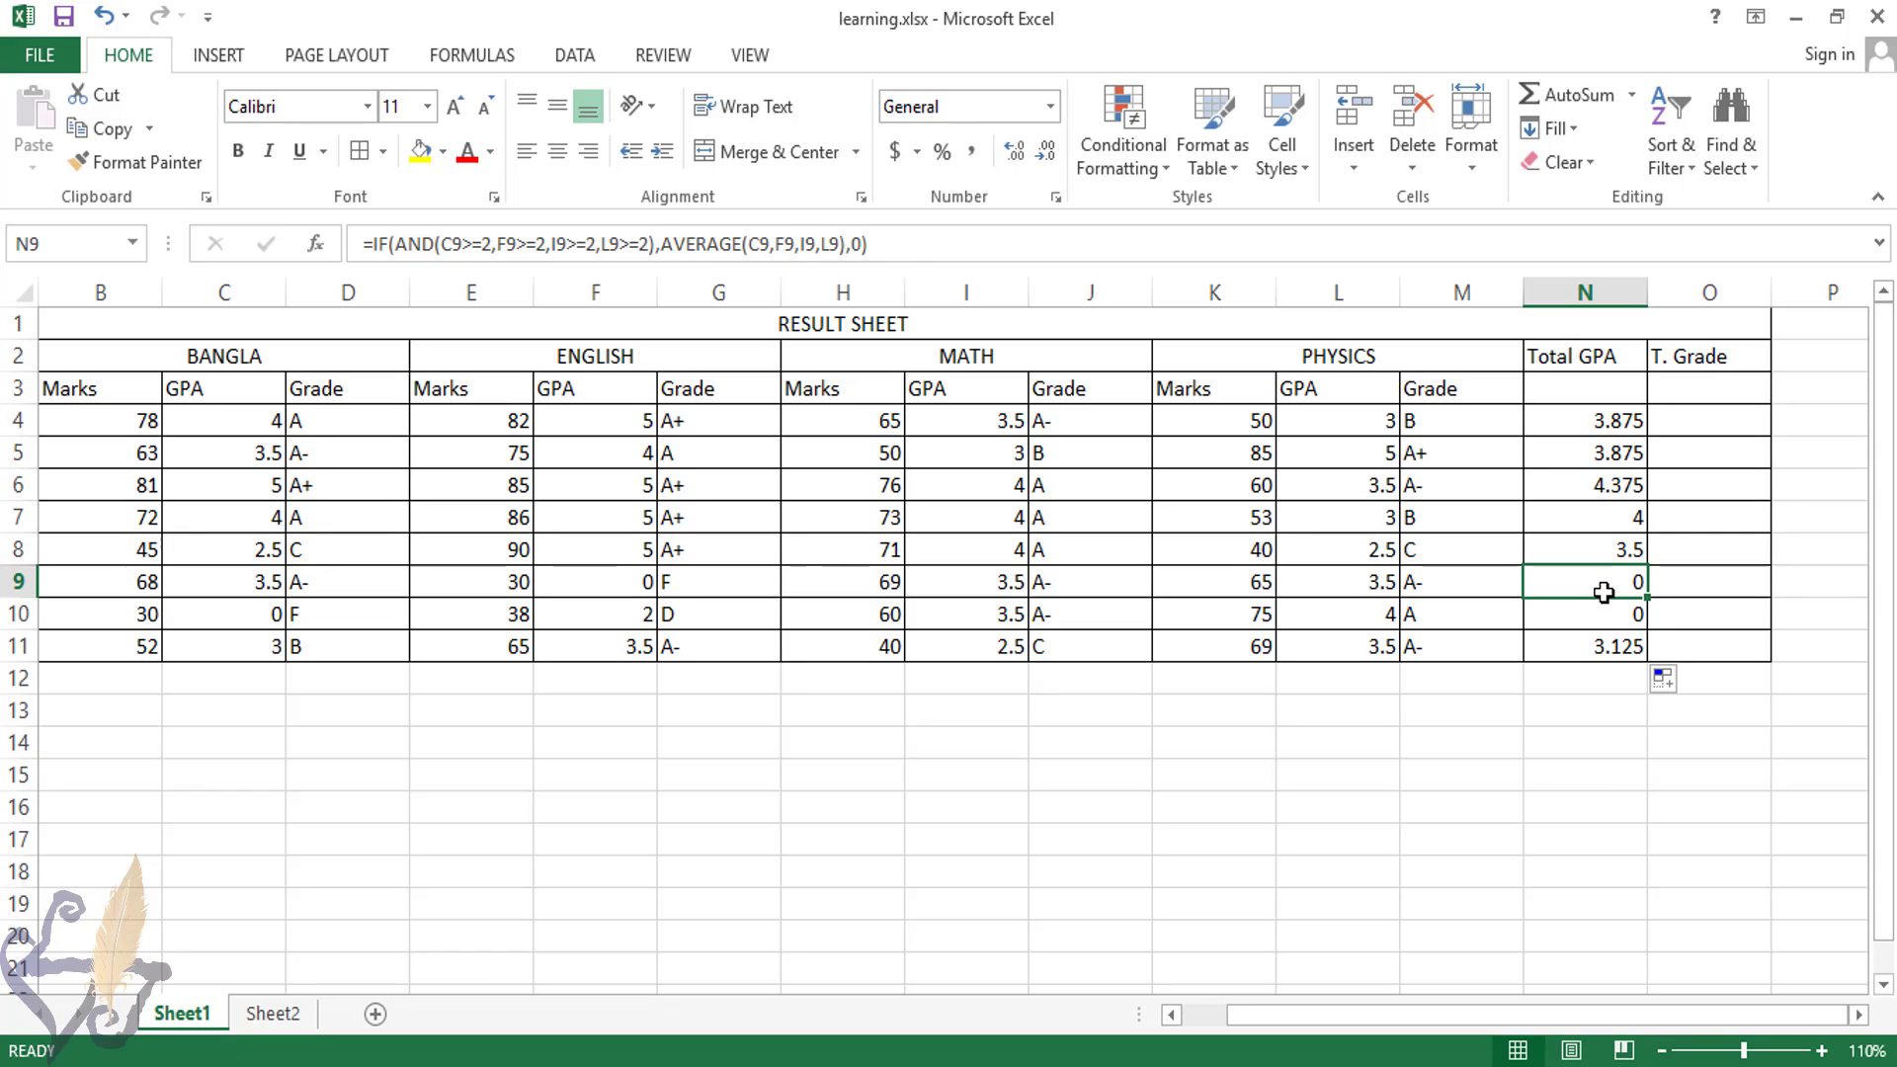
pyautogui.press('Left')
pyautogui.press('Left')
pyautogui.press('Left')
pyautogui.press('Left')
pyautogui.press('Left')
pyautogui.press('Left')
pyautogui.press('Left')
pyautogui.press('Left')
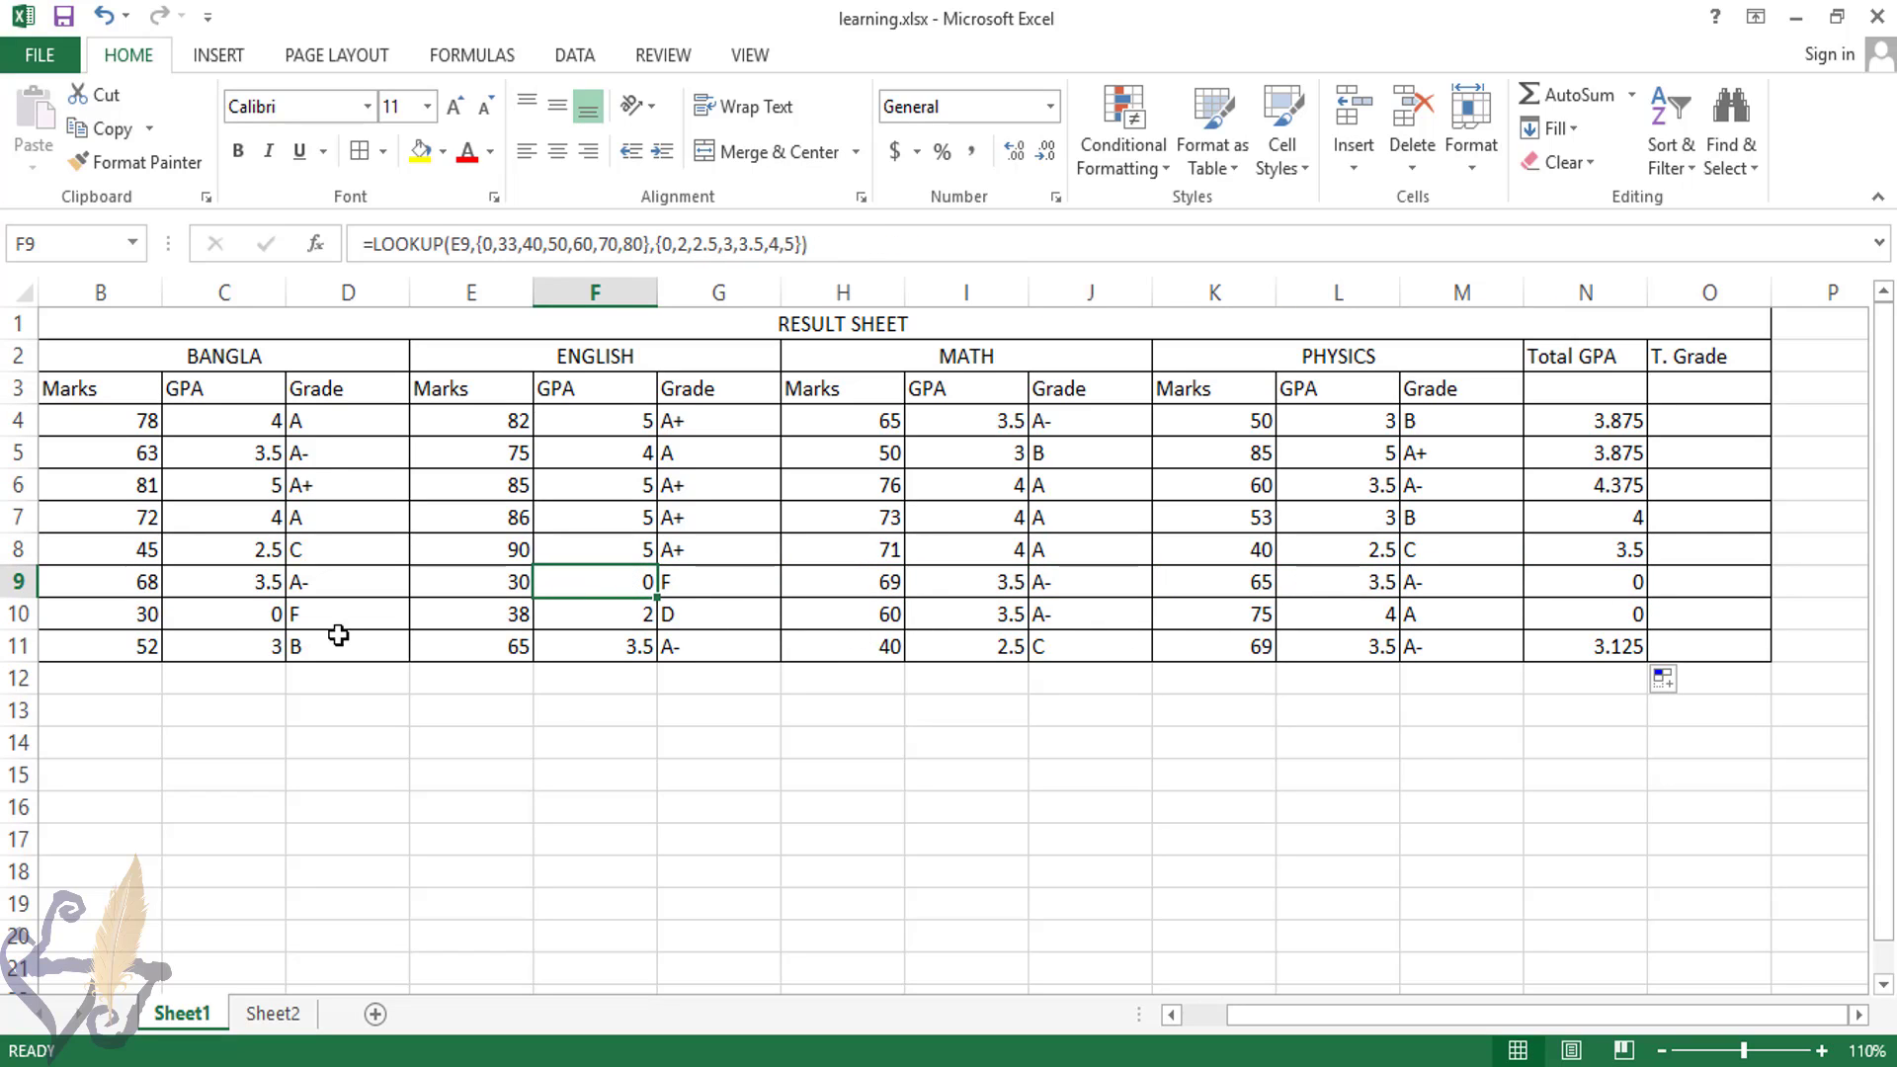
pyautogui.click(230, 615)
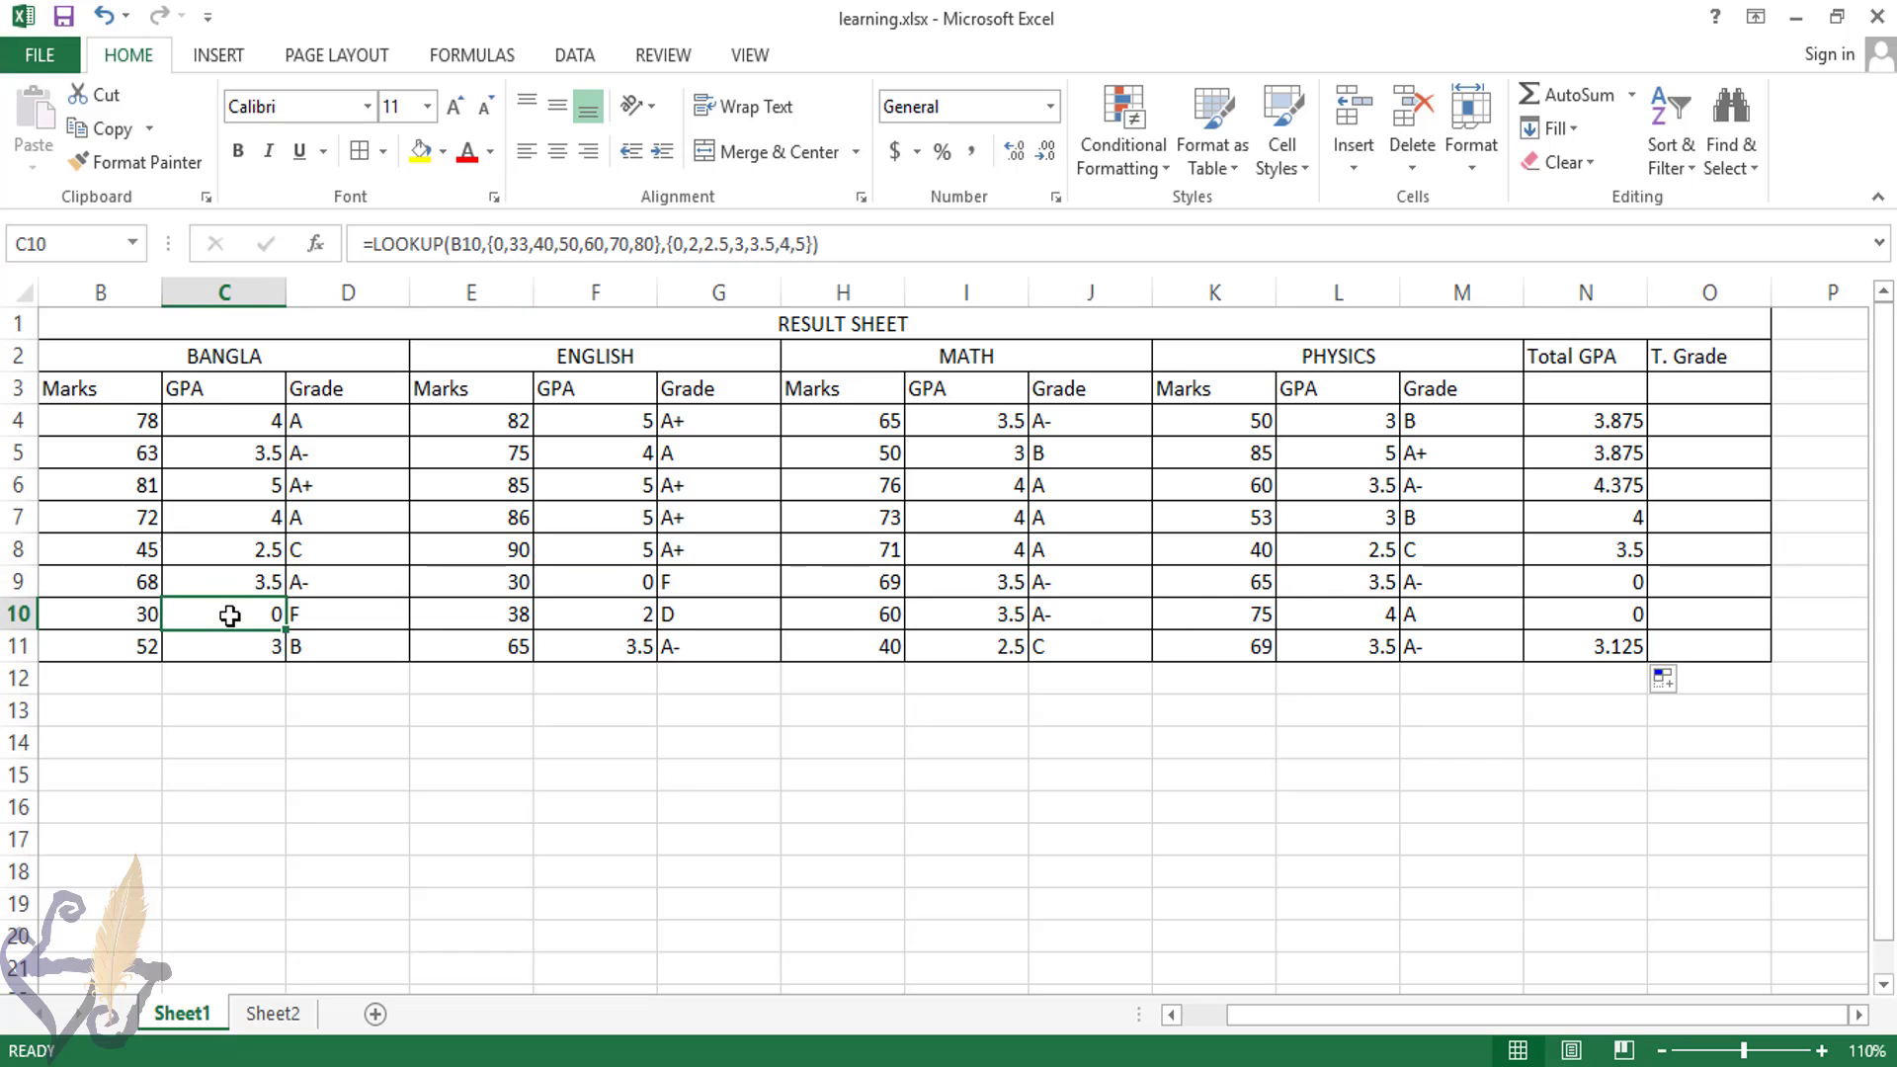
pyautogui.click(1597, 621)
pyautogui.click(1623, 592)
pyautogui.click(1625, 611)
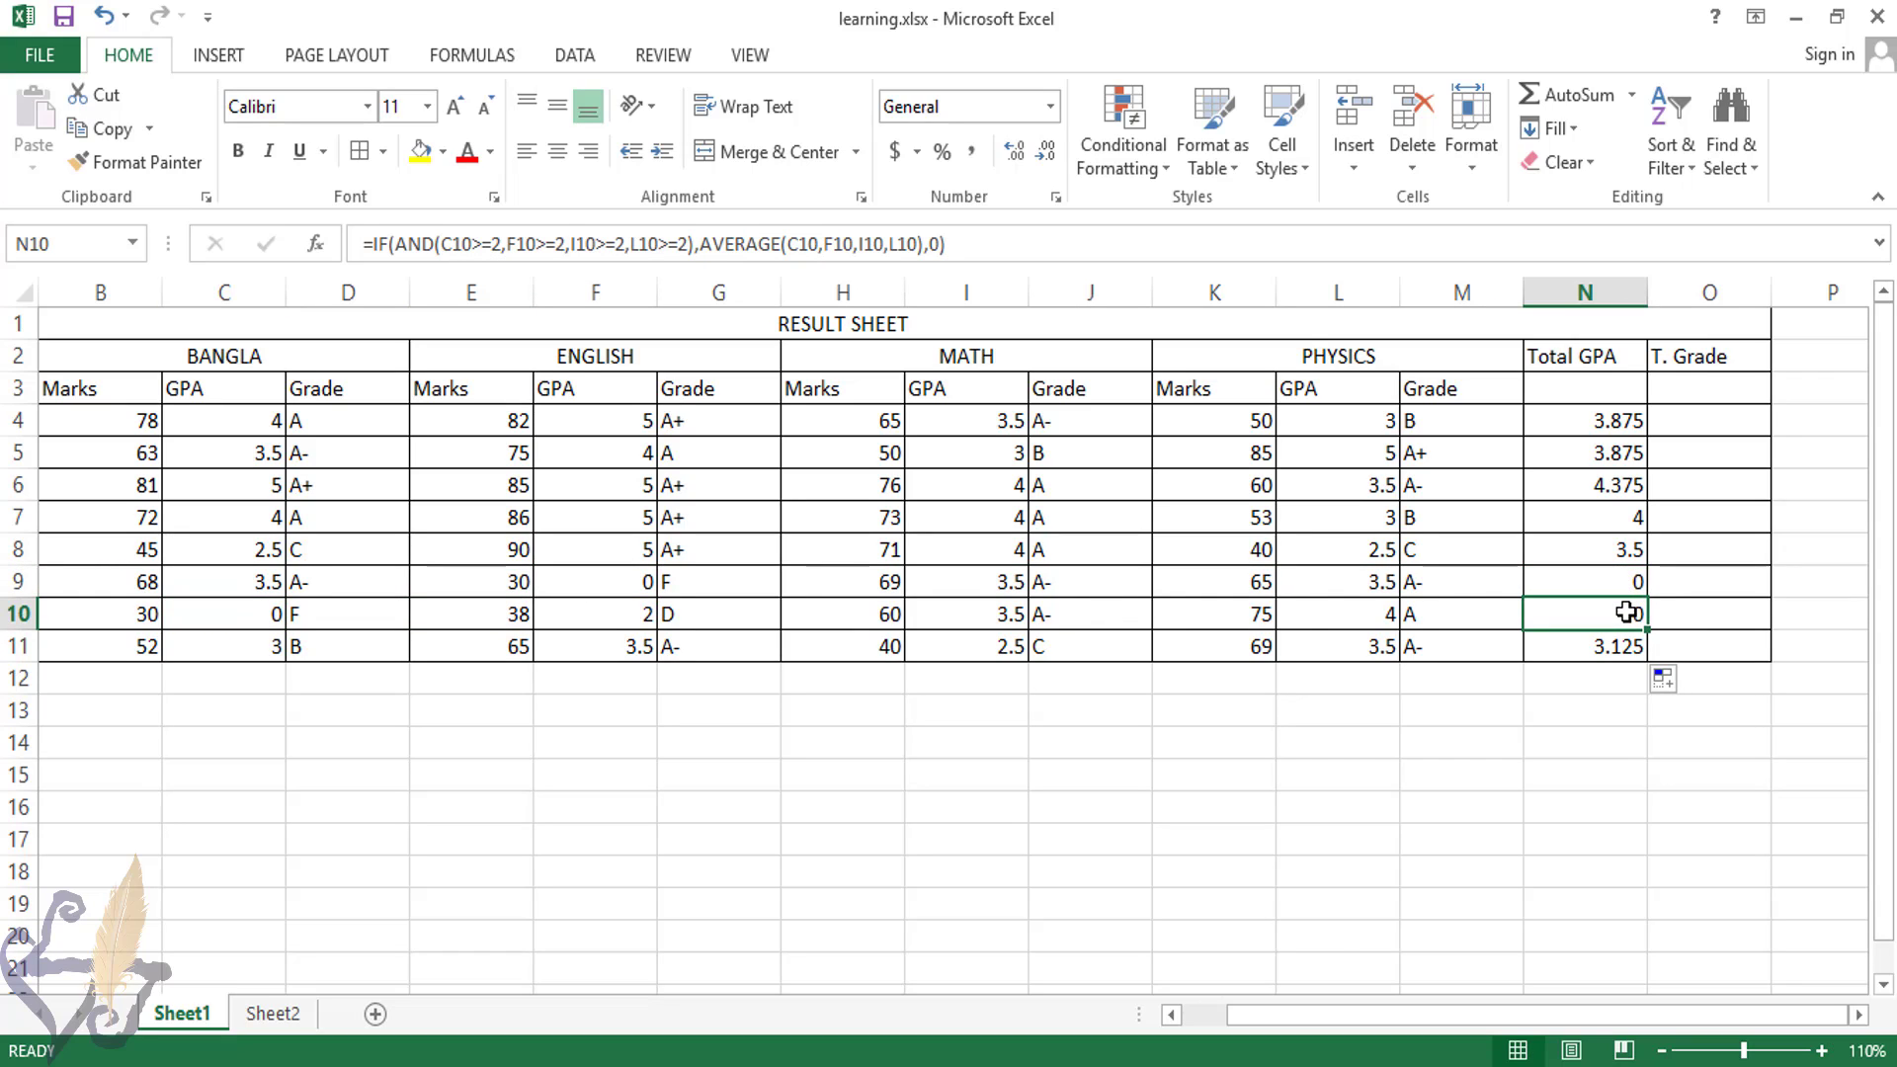
# Start an IF formula in the T. Grade cell O4 with the test n4>=5 and "A+" as the value if true
pyautogui.click(1675, 431)
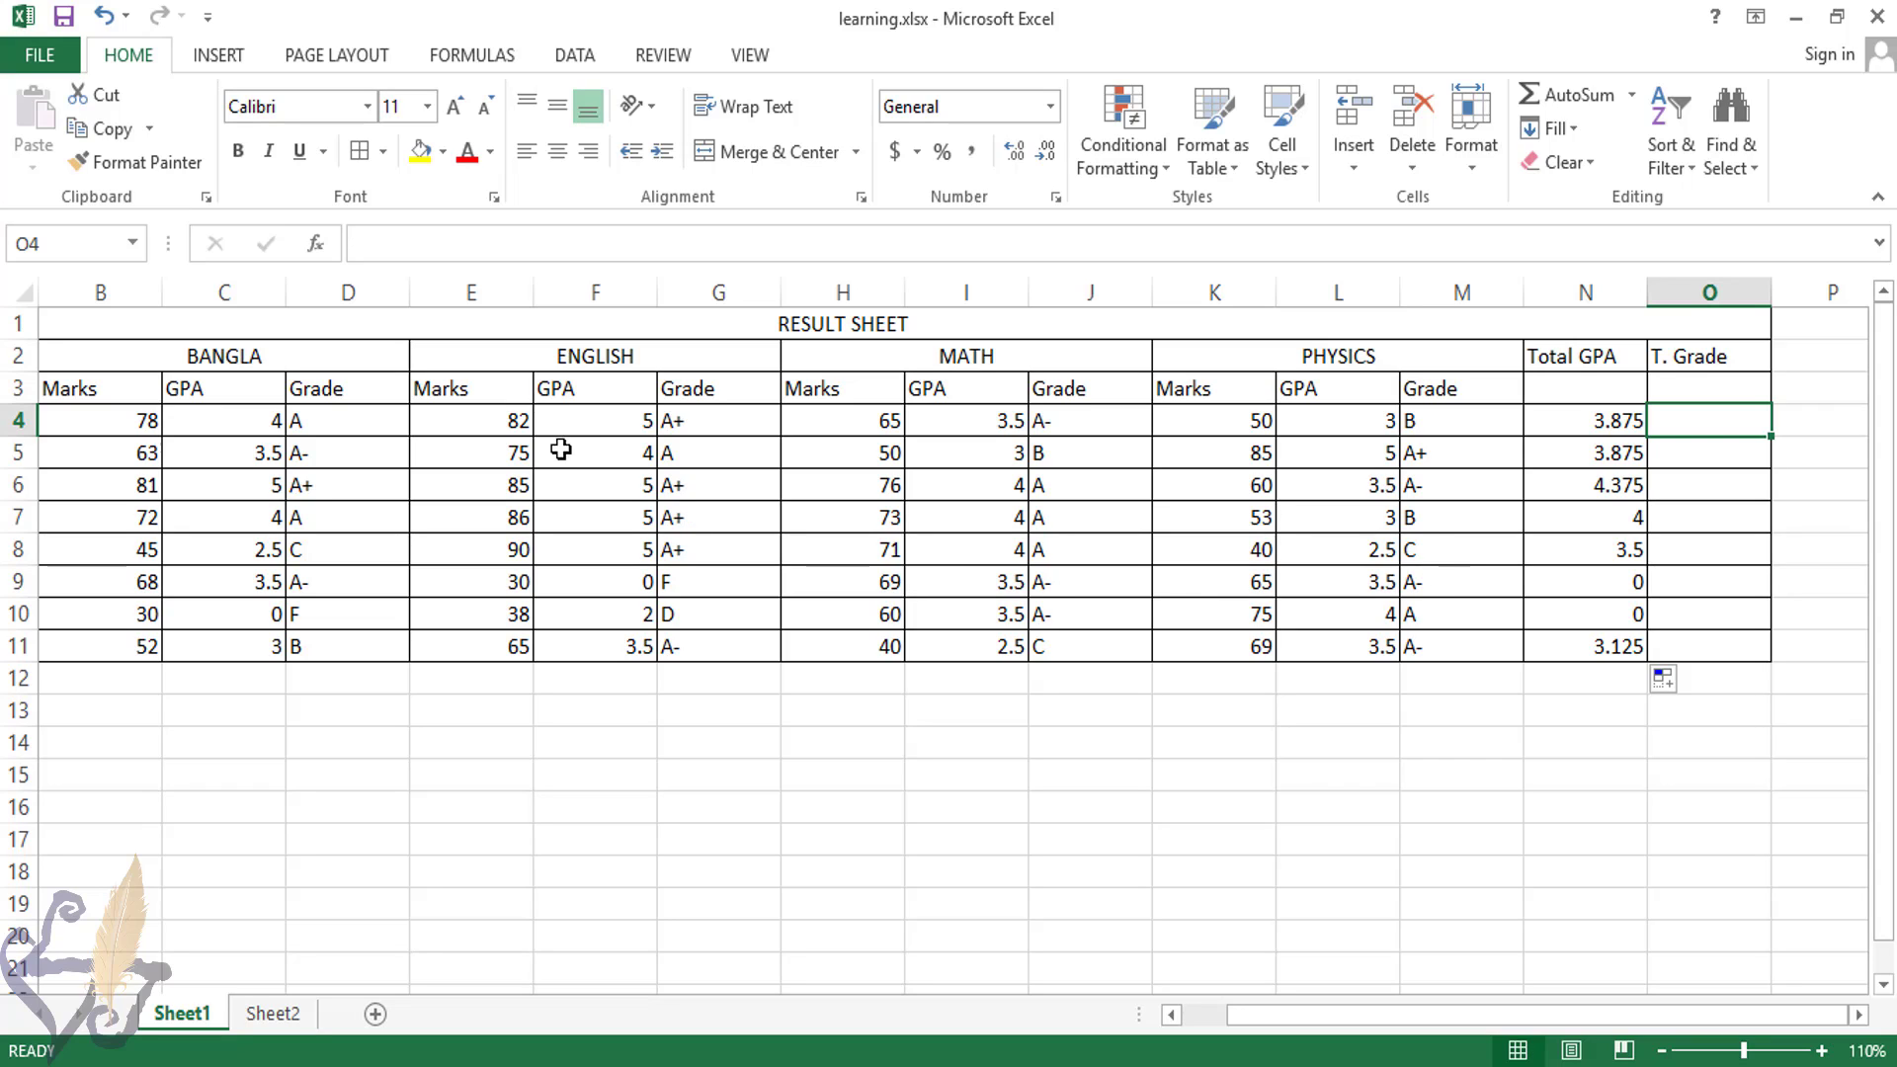
pyautogui.click(343, 423)
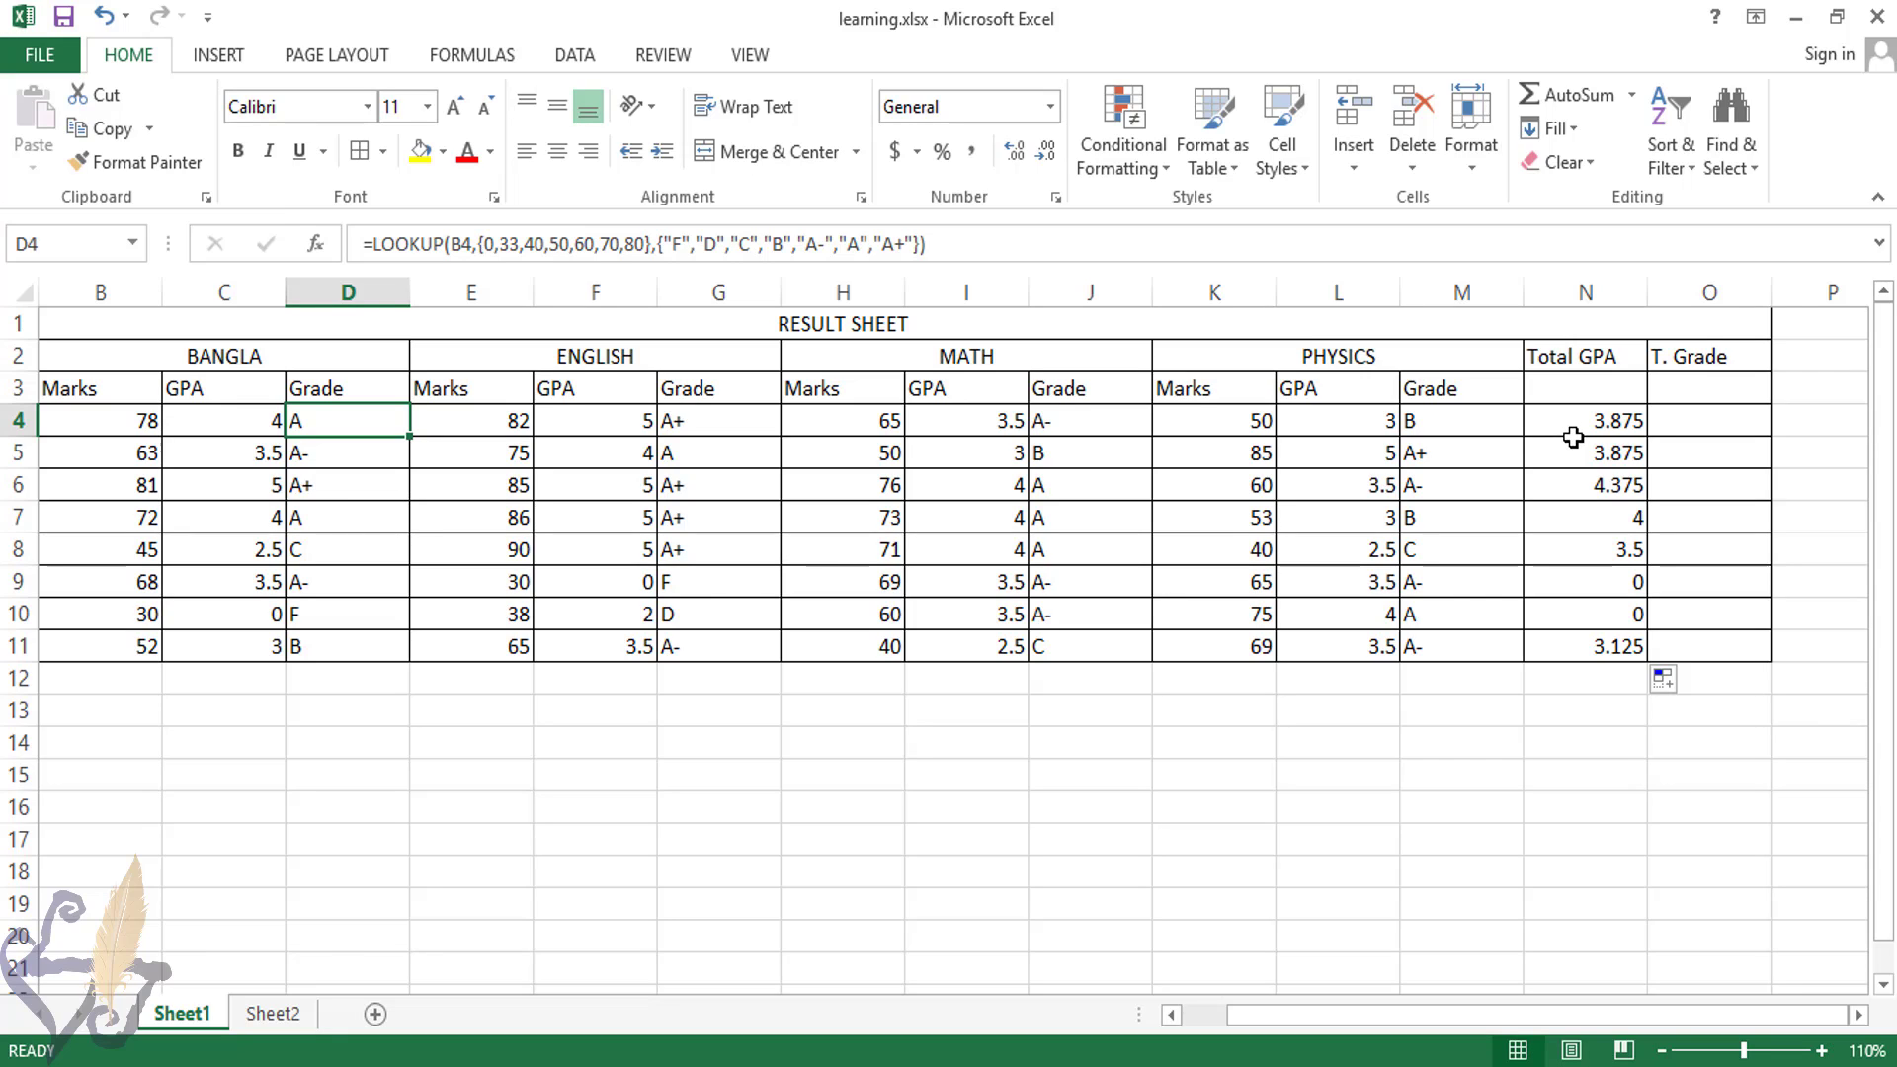
pyautogui.click(1709, 422)
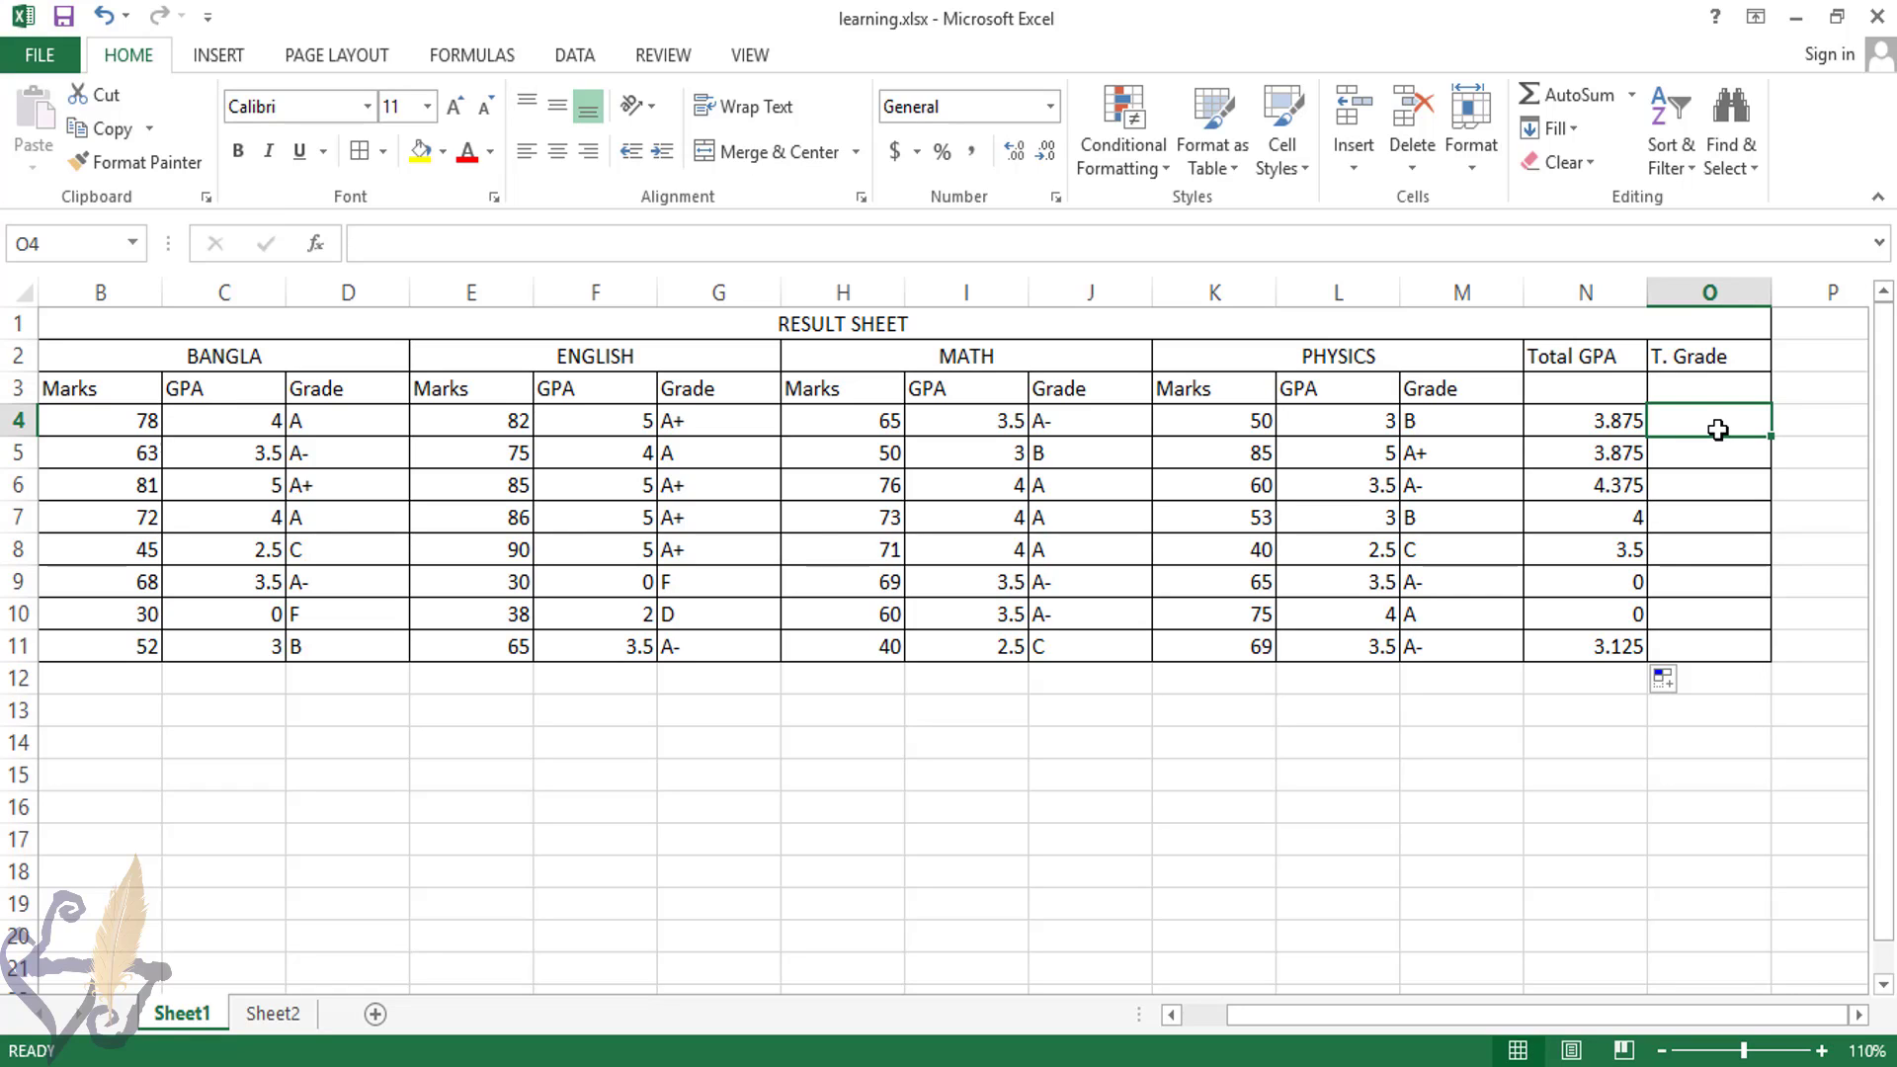
pyautogui.write('if')
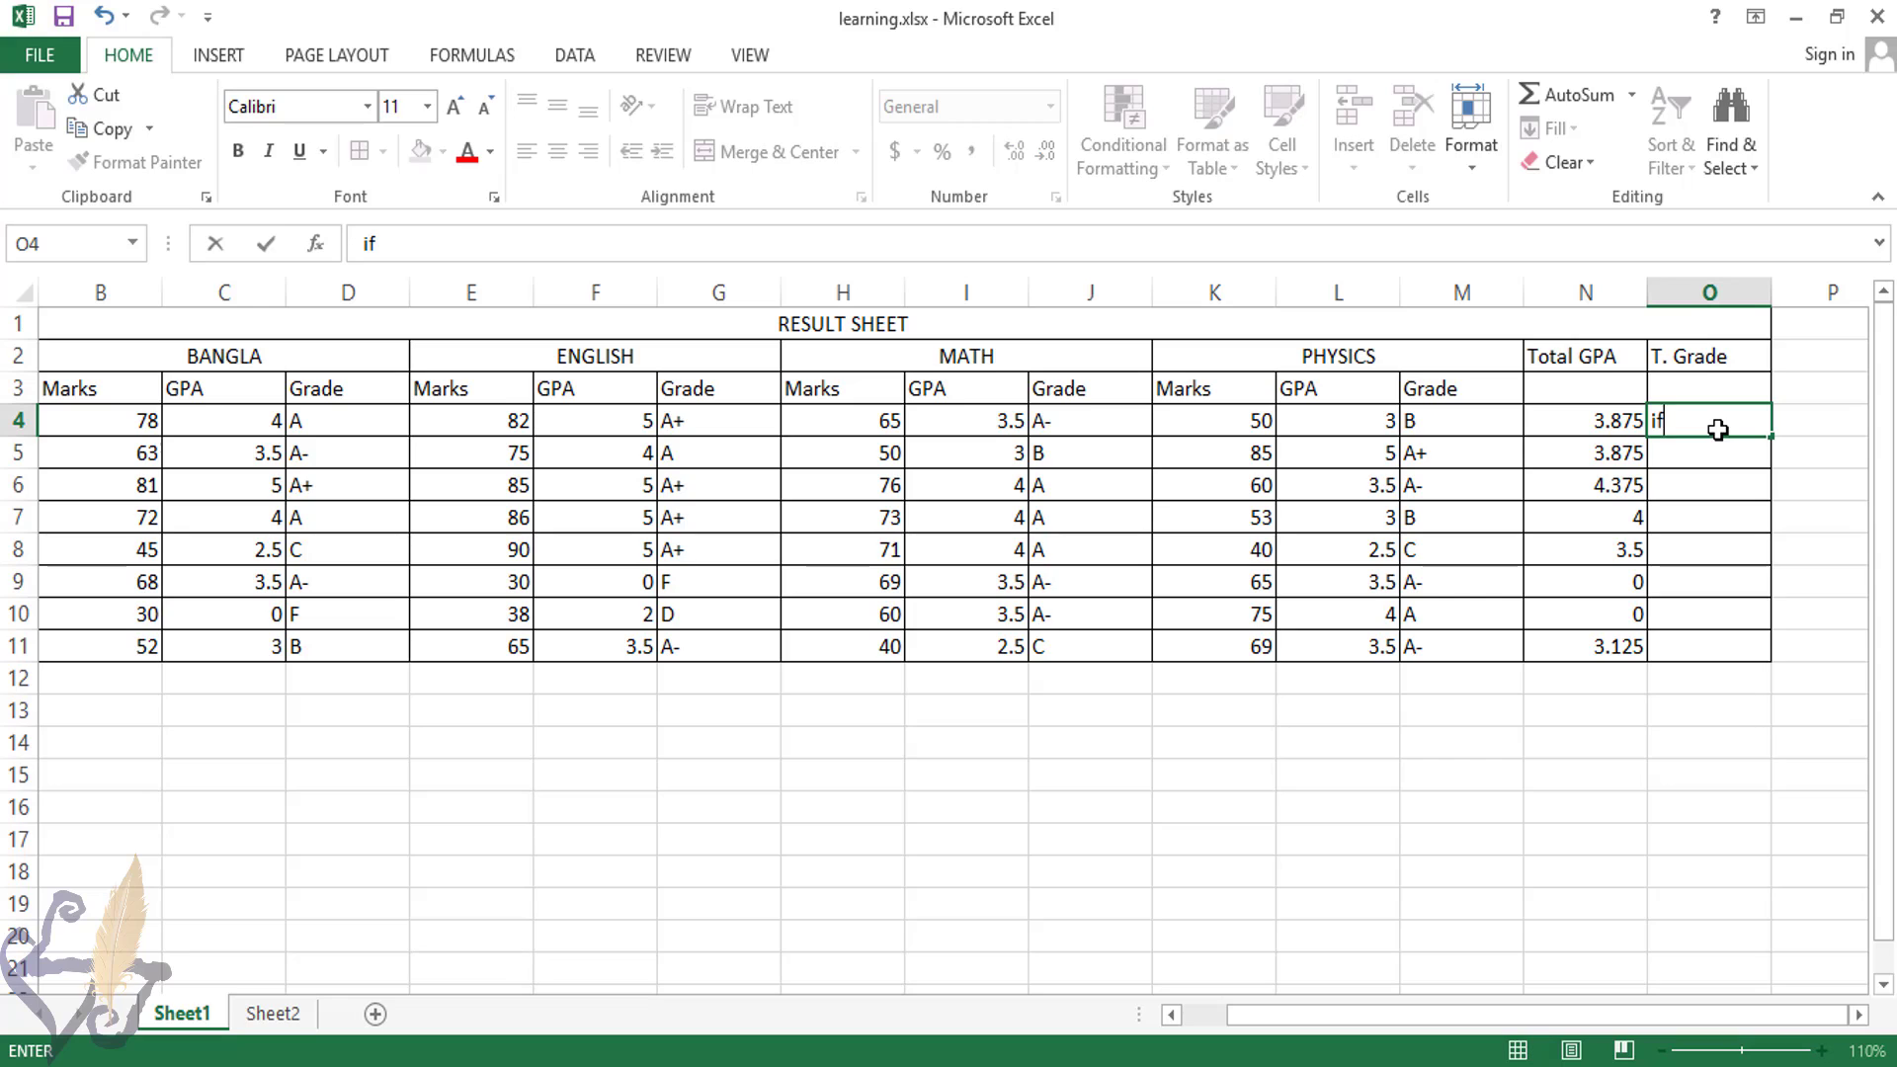
pyautogui.press('BackSpace')
pyautogui.press('BackSpace')
pyautogui.write('=i')
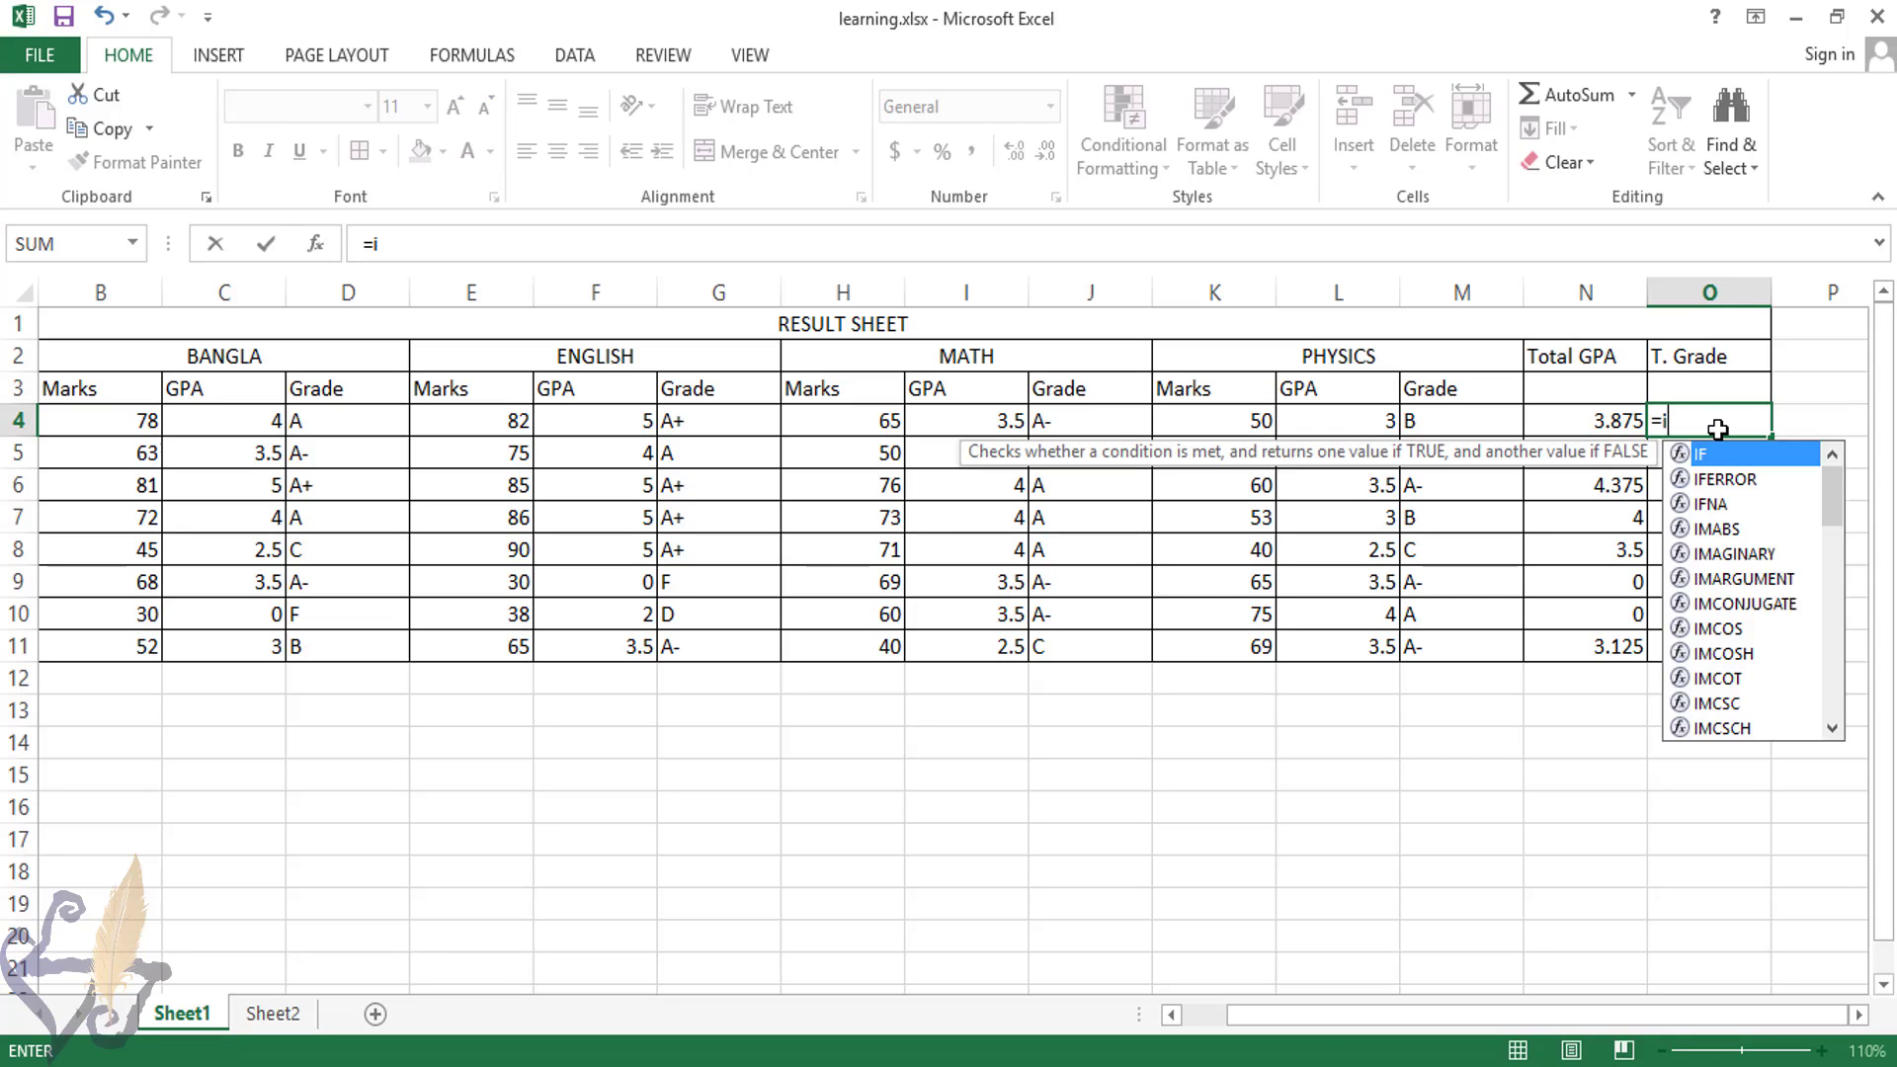
pyautogui.write('f(')
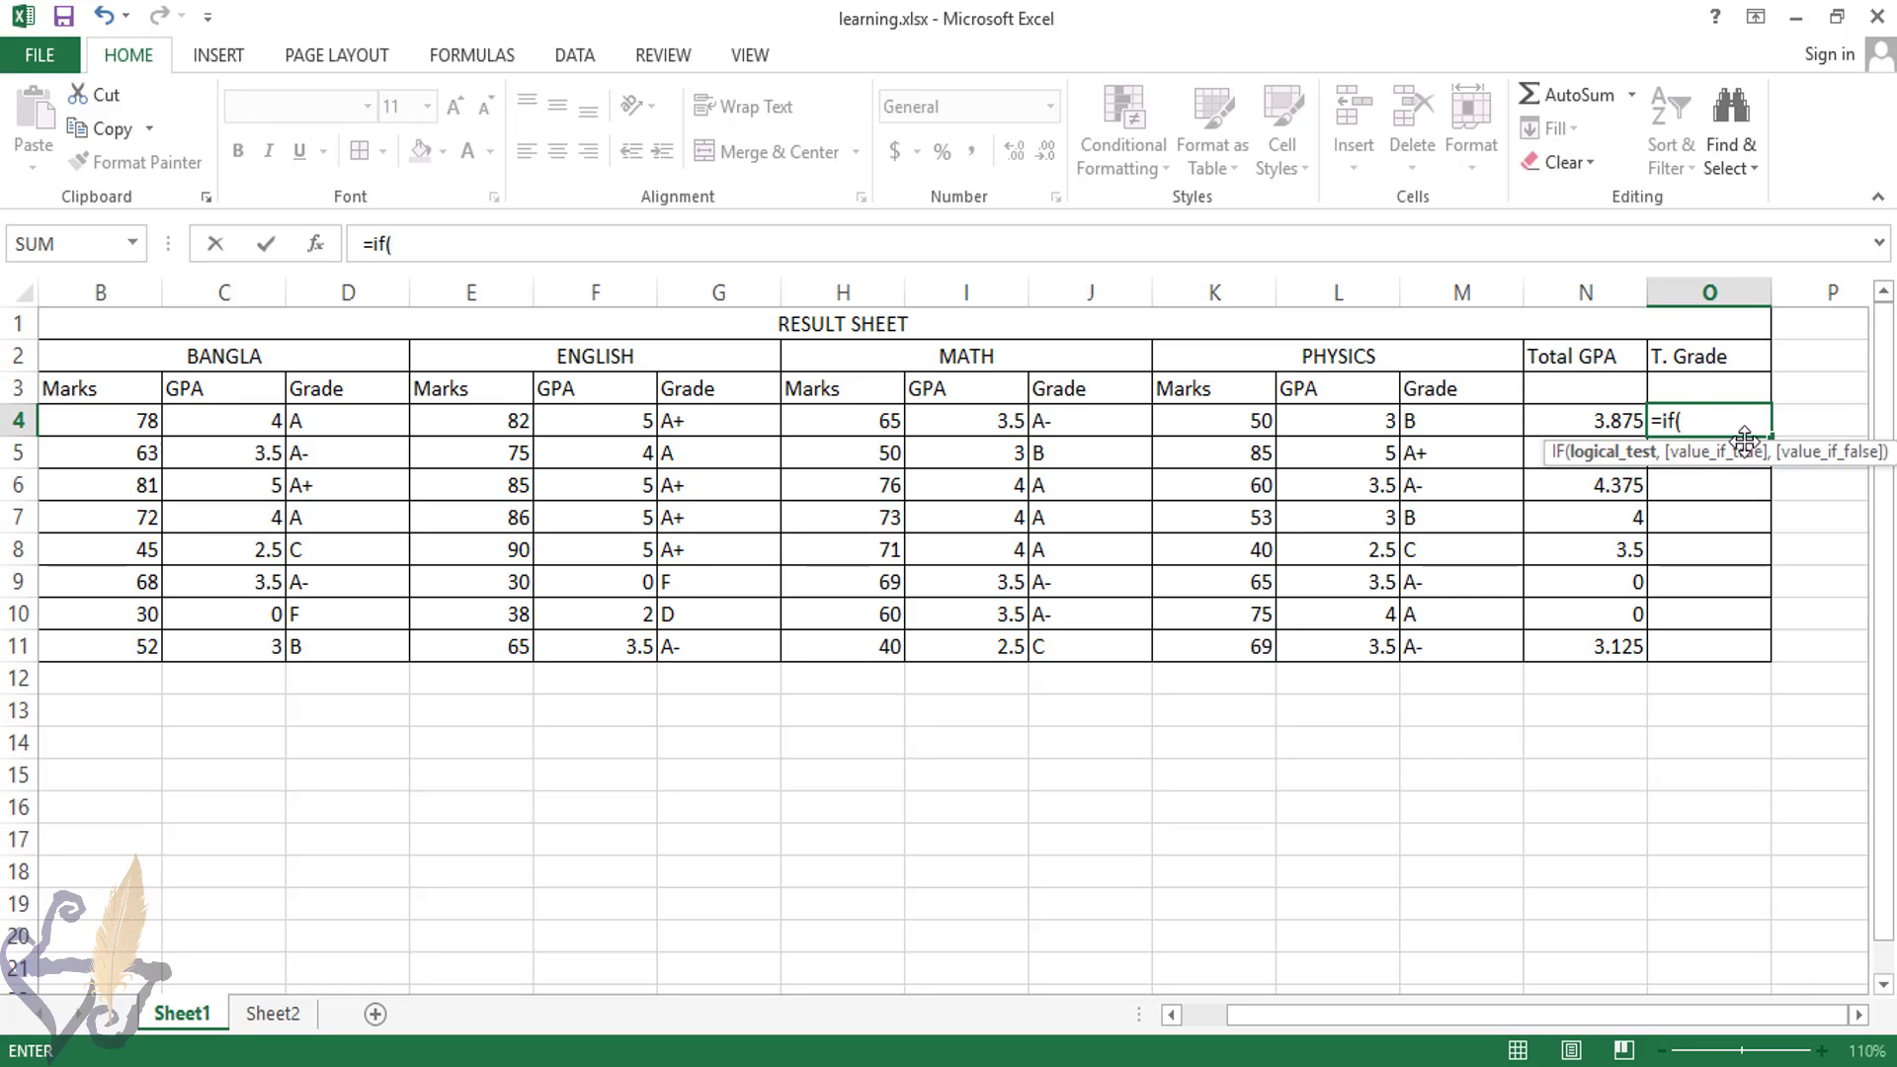
pyautogui.write('n4')
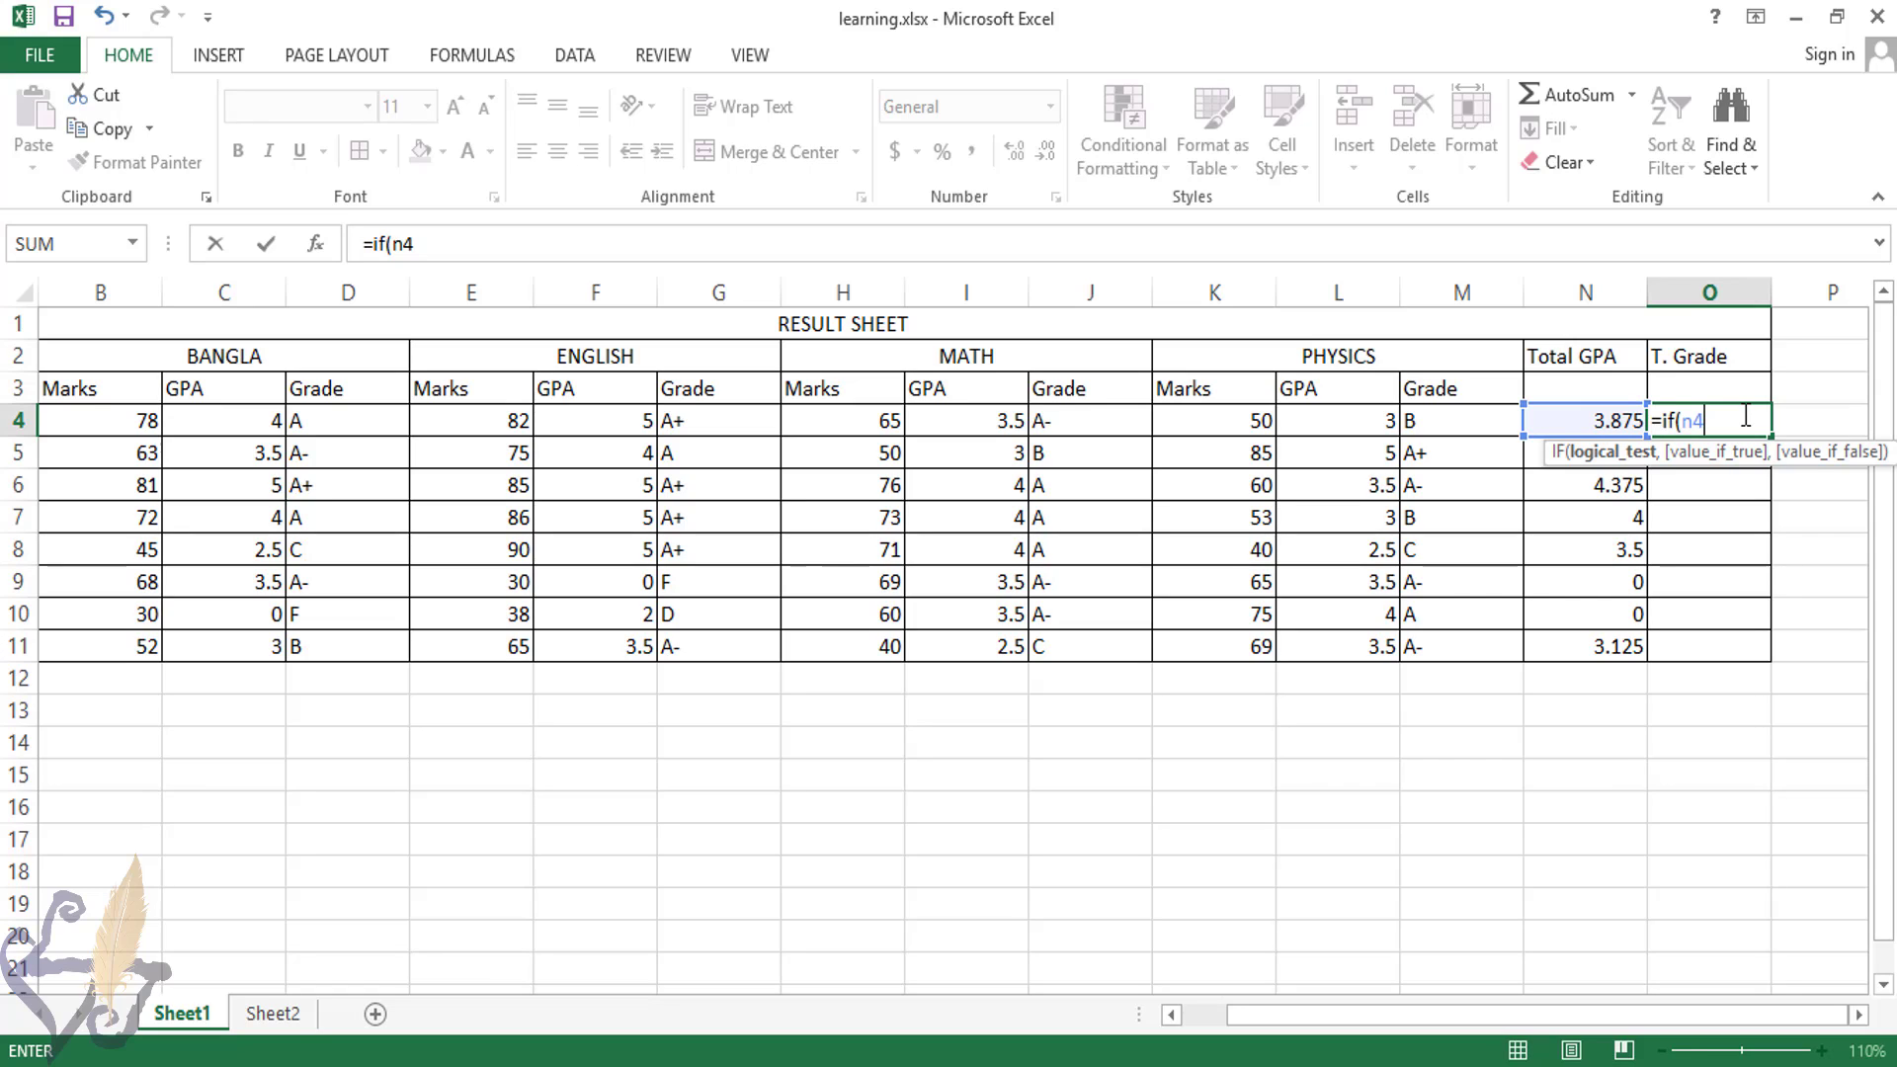
pyautogui.write('>=5')
pyautogui.write(',')
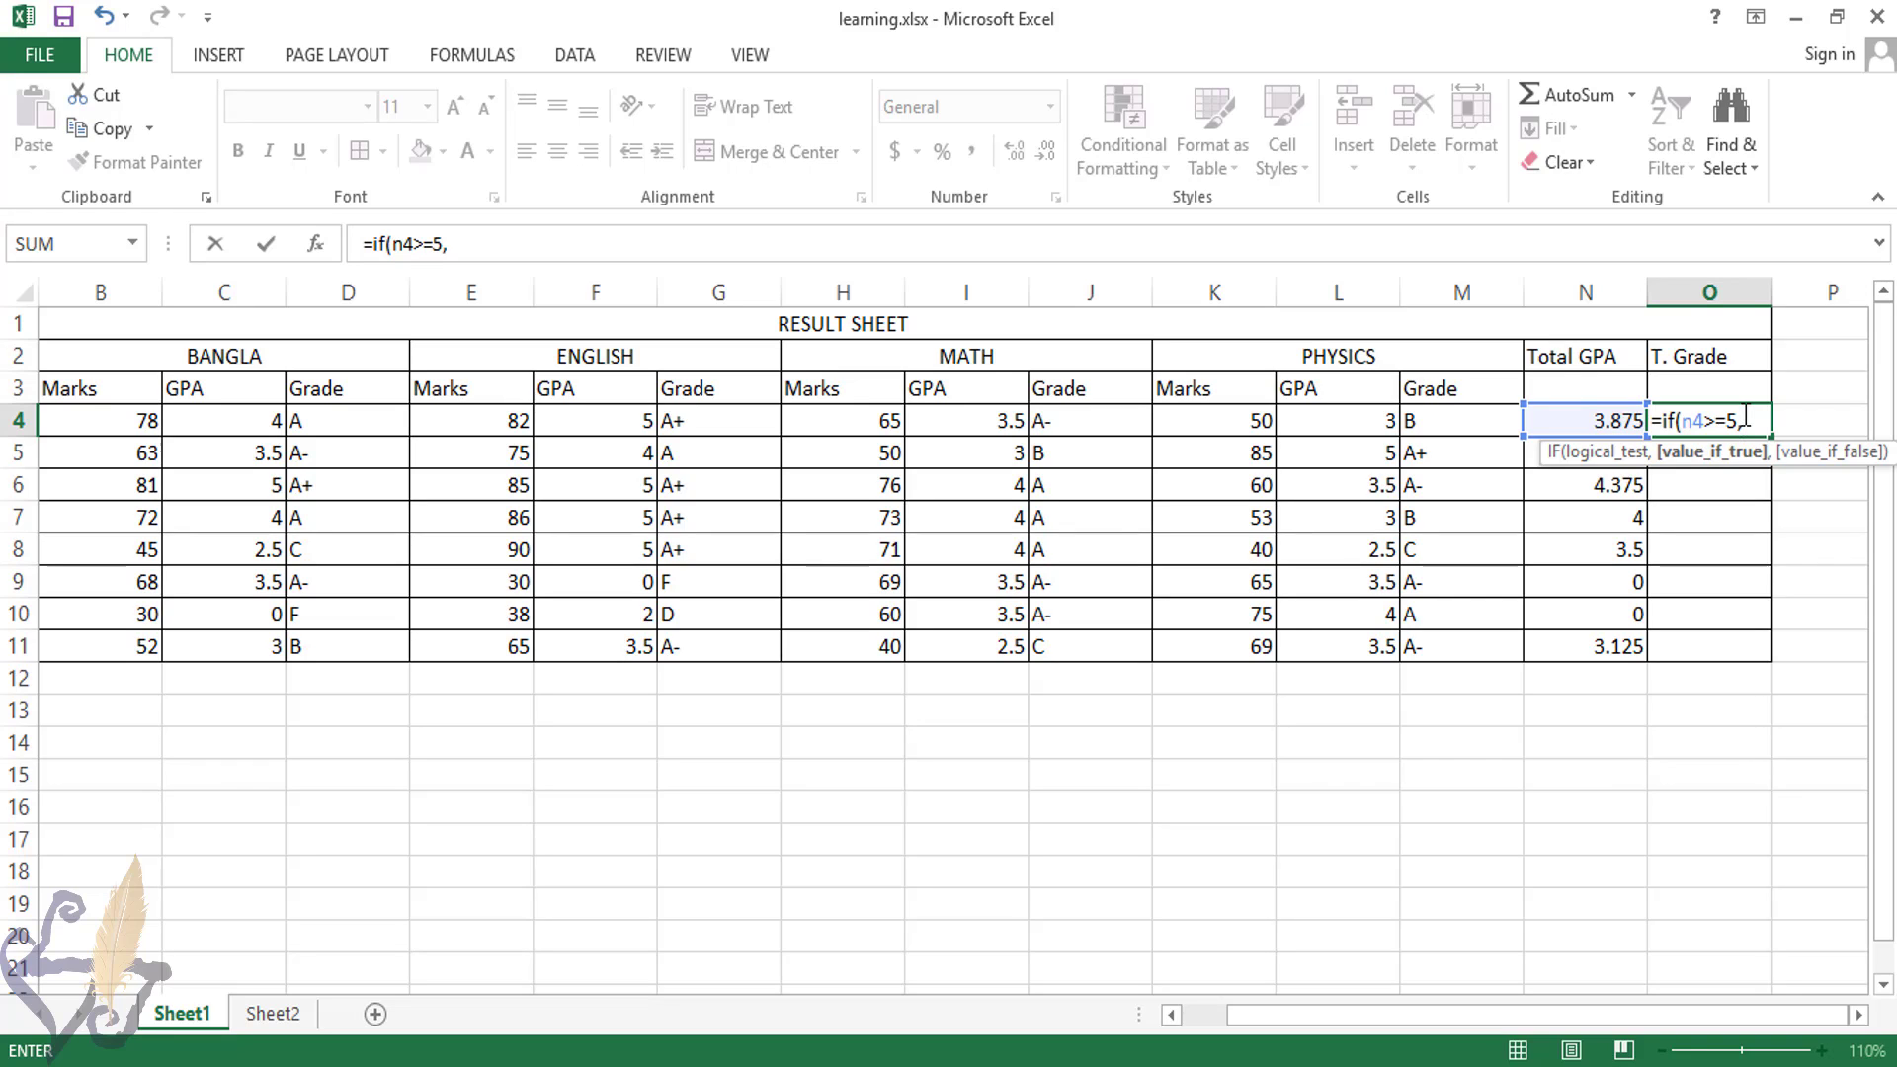
pyautogui.write('"A+",')
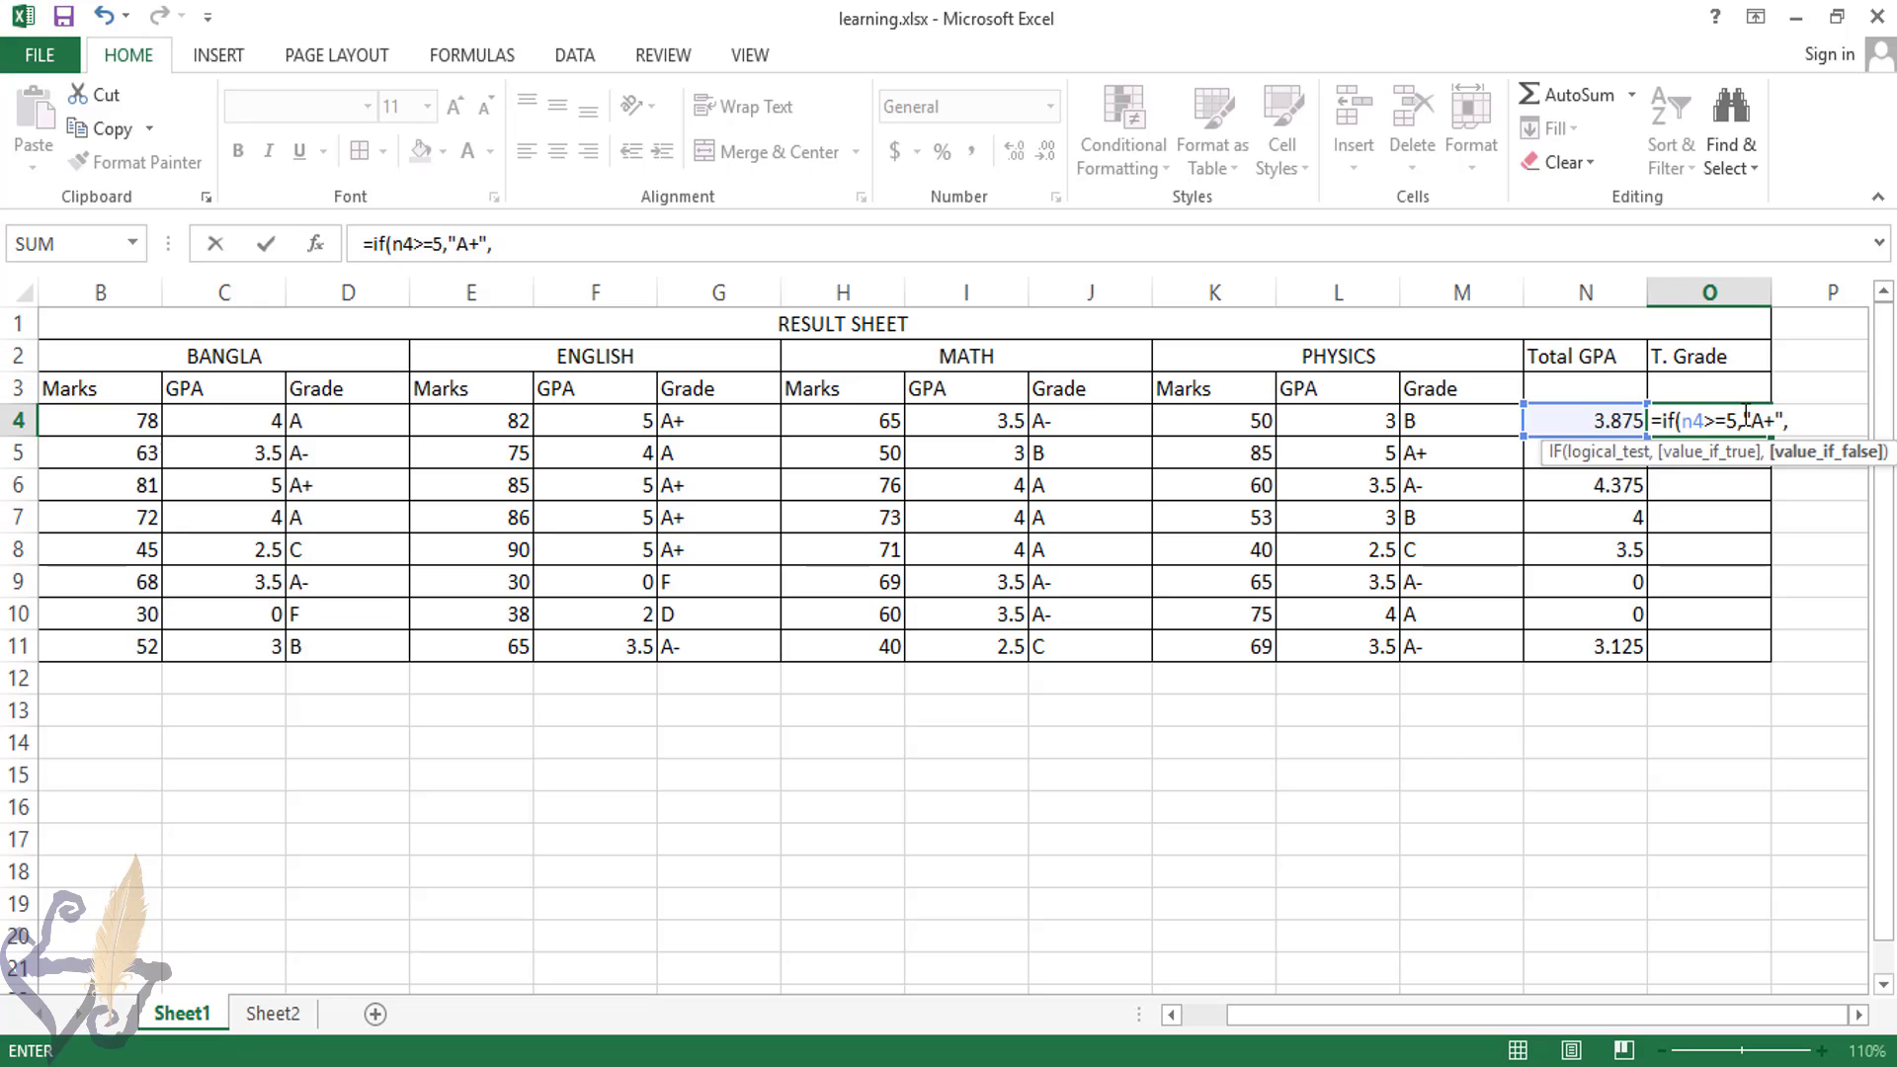
# Nest a second IF as the value if false, returning "A" when n4>=4
pyautogui.write('if(')
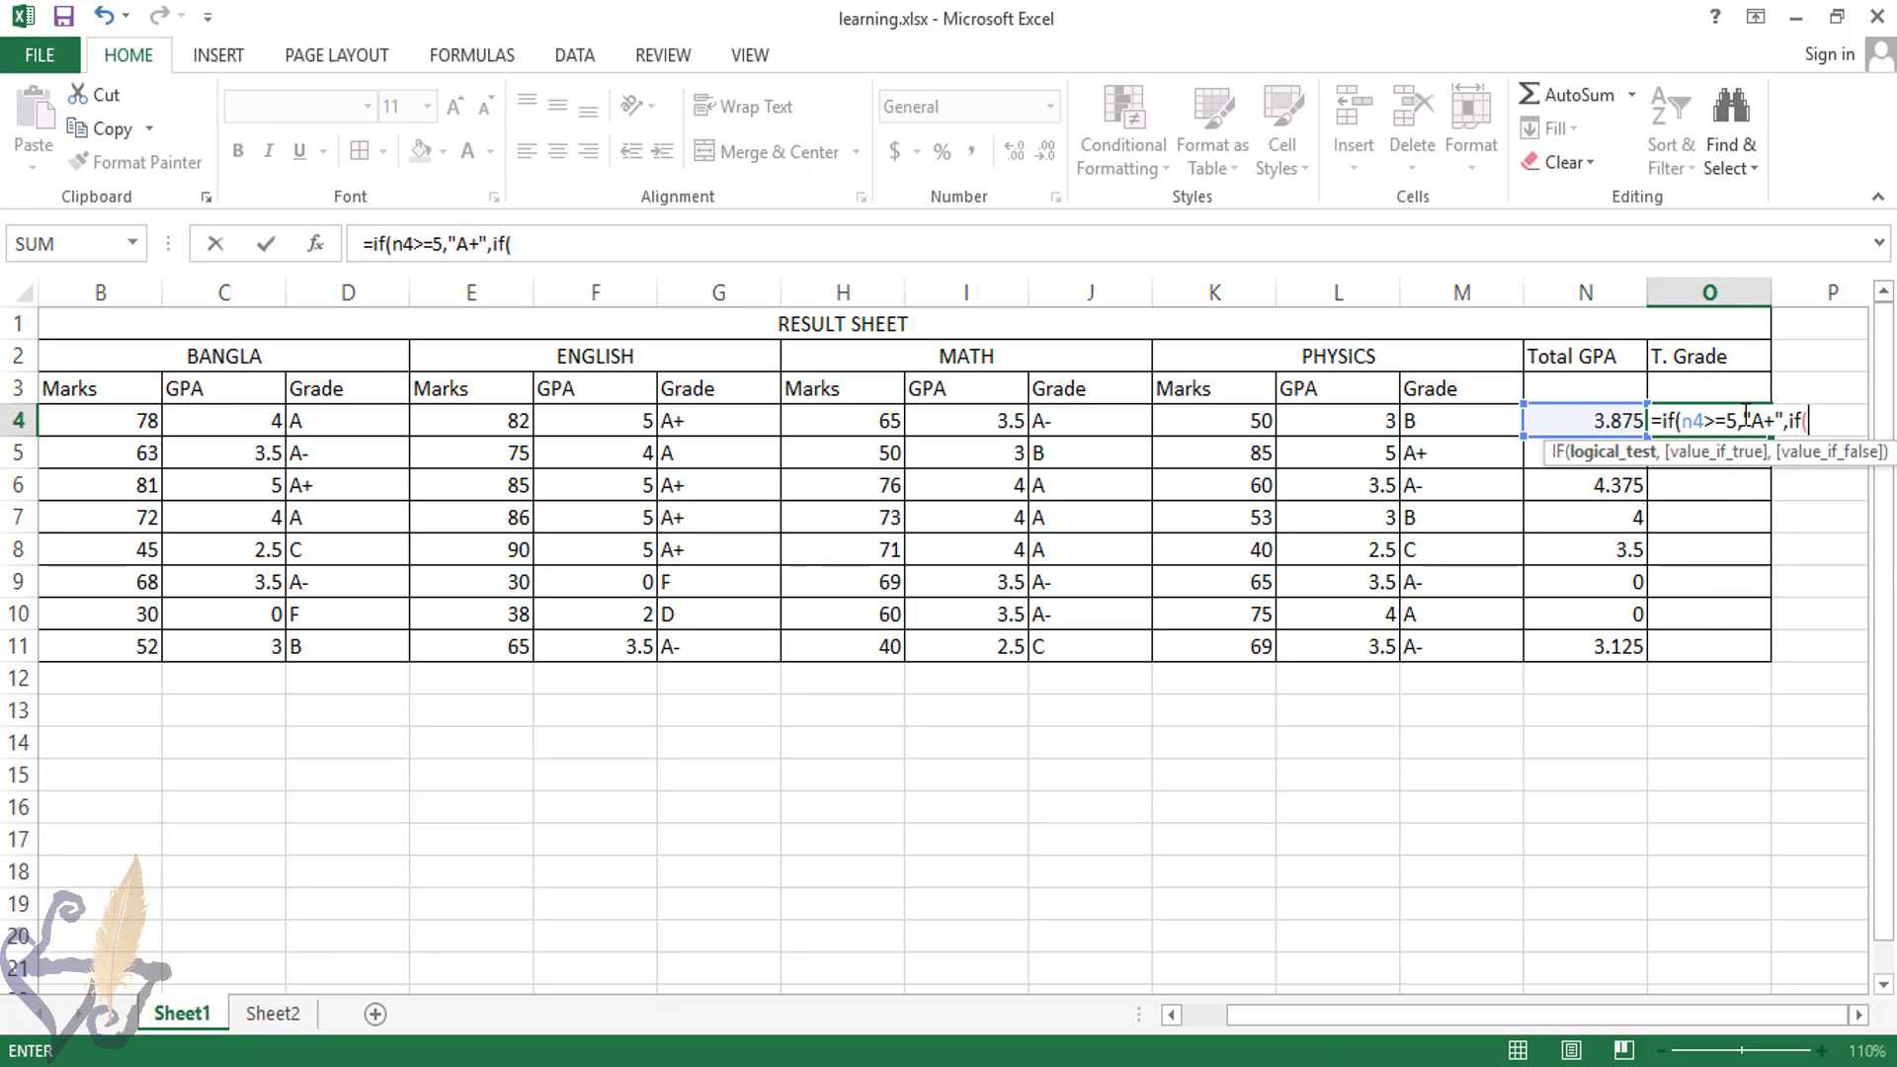
pyautogui.write('n4')
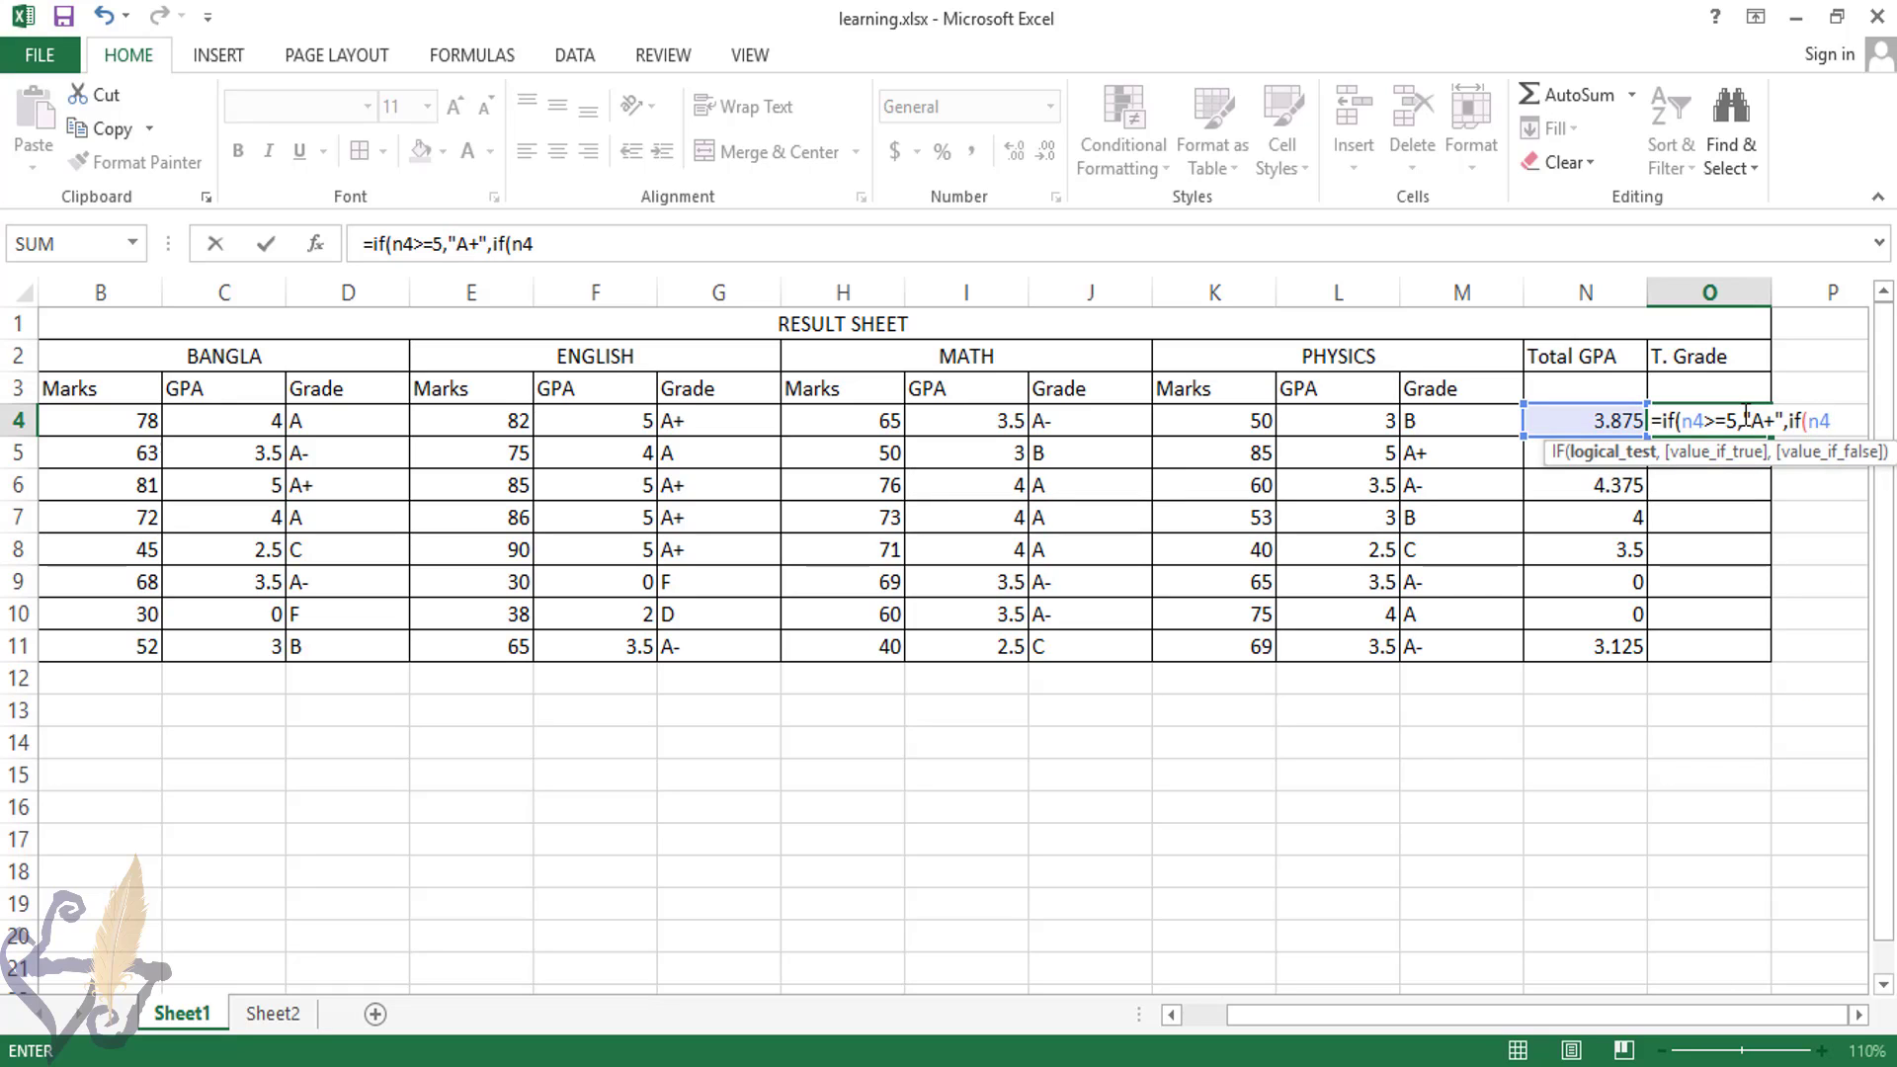
pyautogui.write('>=4,')
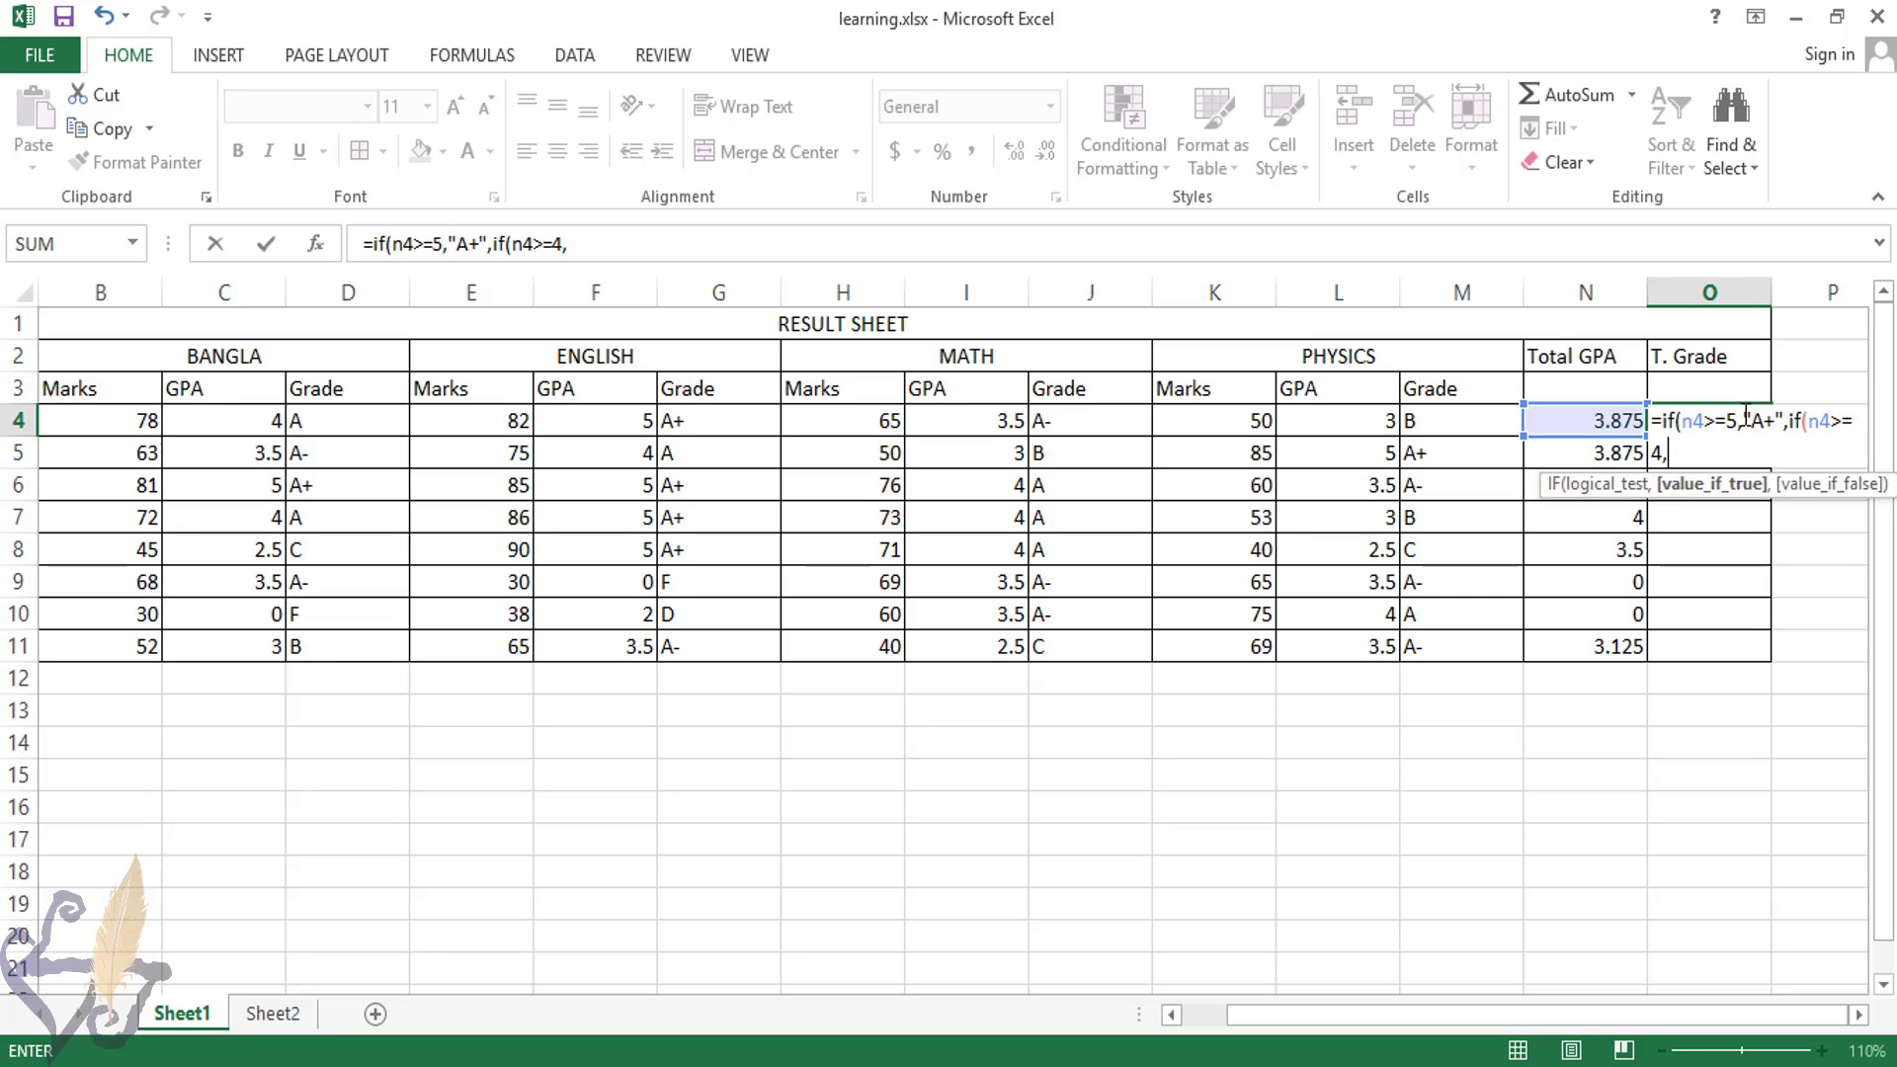
pyautogui.write('"A"')
pyautogui.write(',')
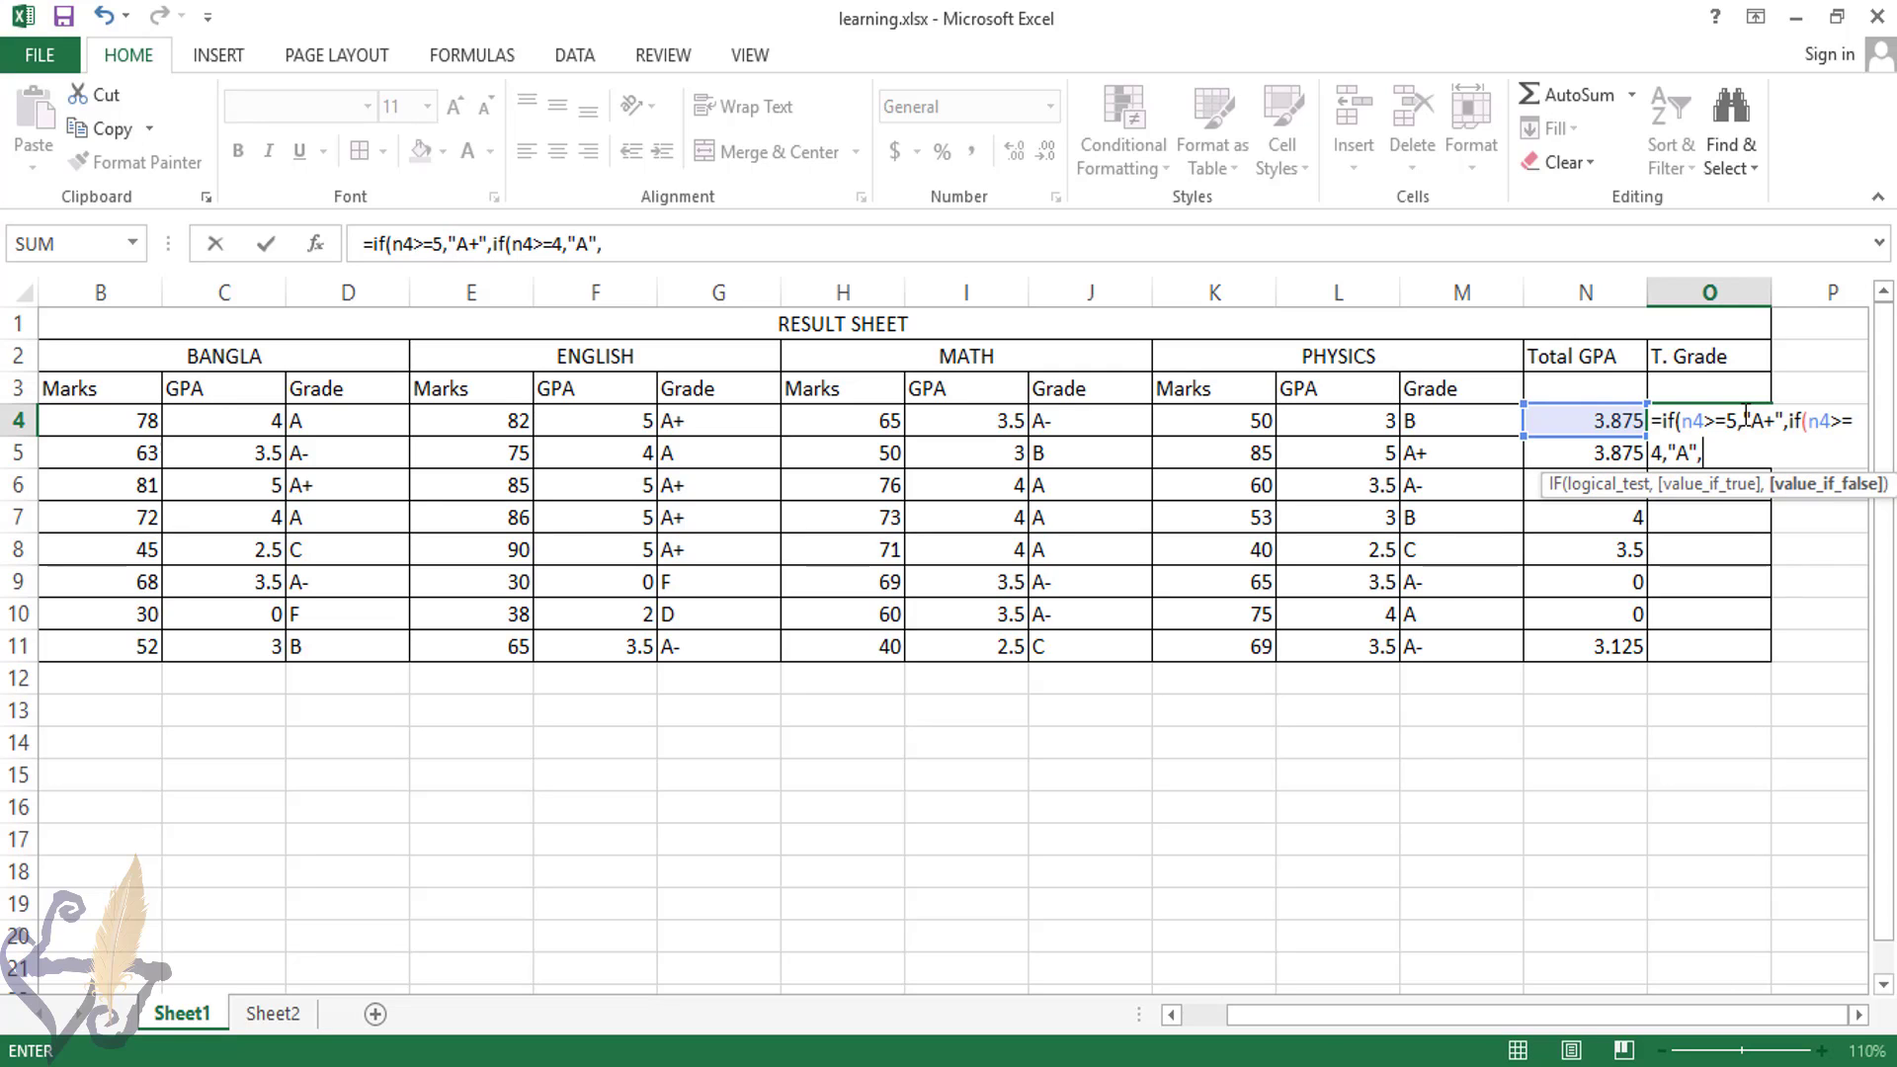
# Nest further IFs on n4 giving "A-" at >=3.5, "B" at >=3, "C" at >=2.5, "D" at >=2, "F" at >=0, and complete the formula
pyautogui.write('if')
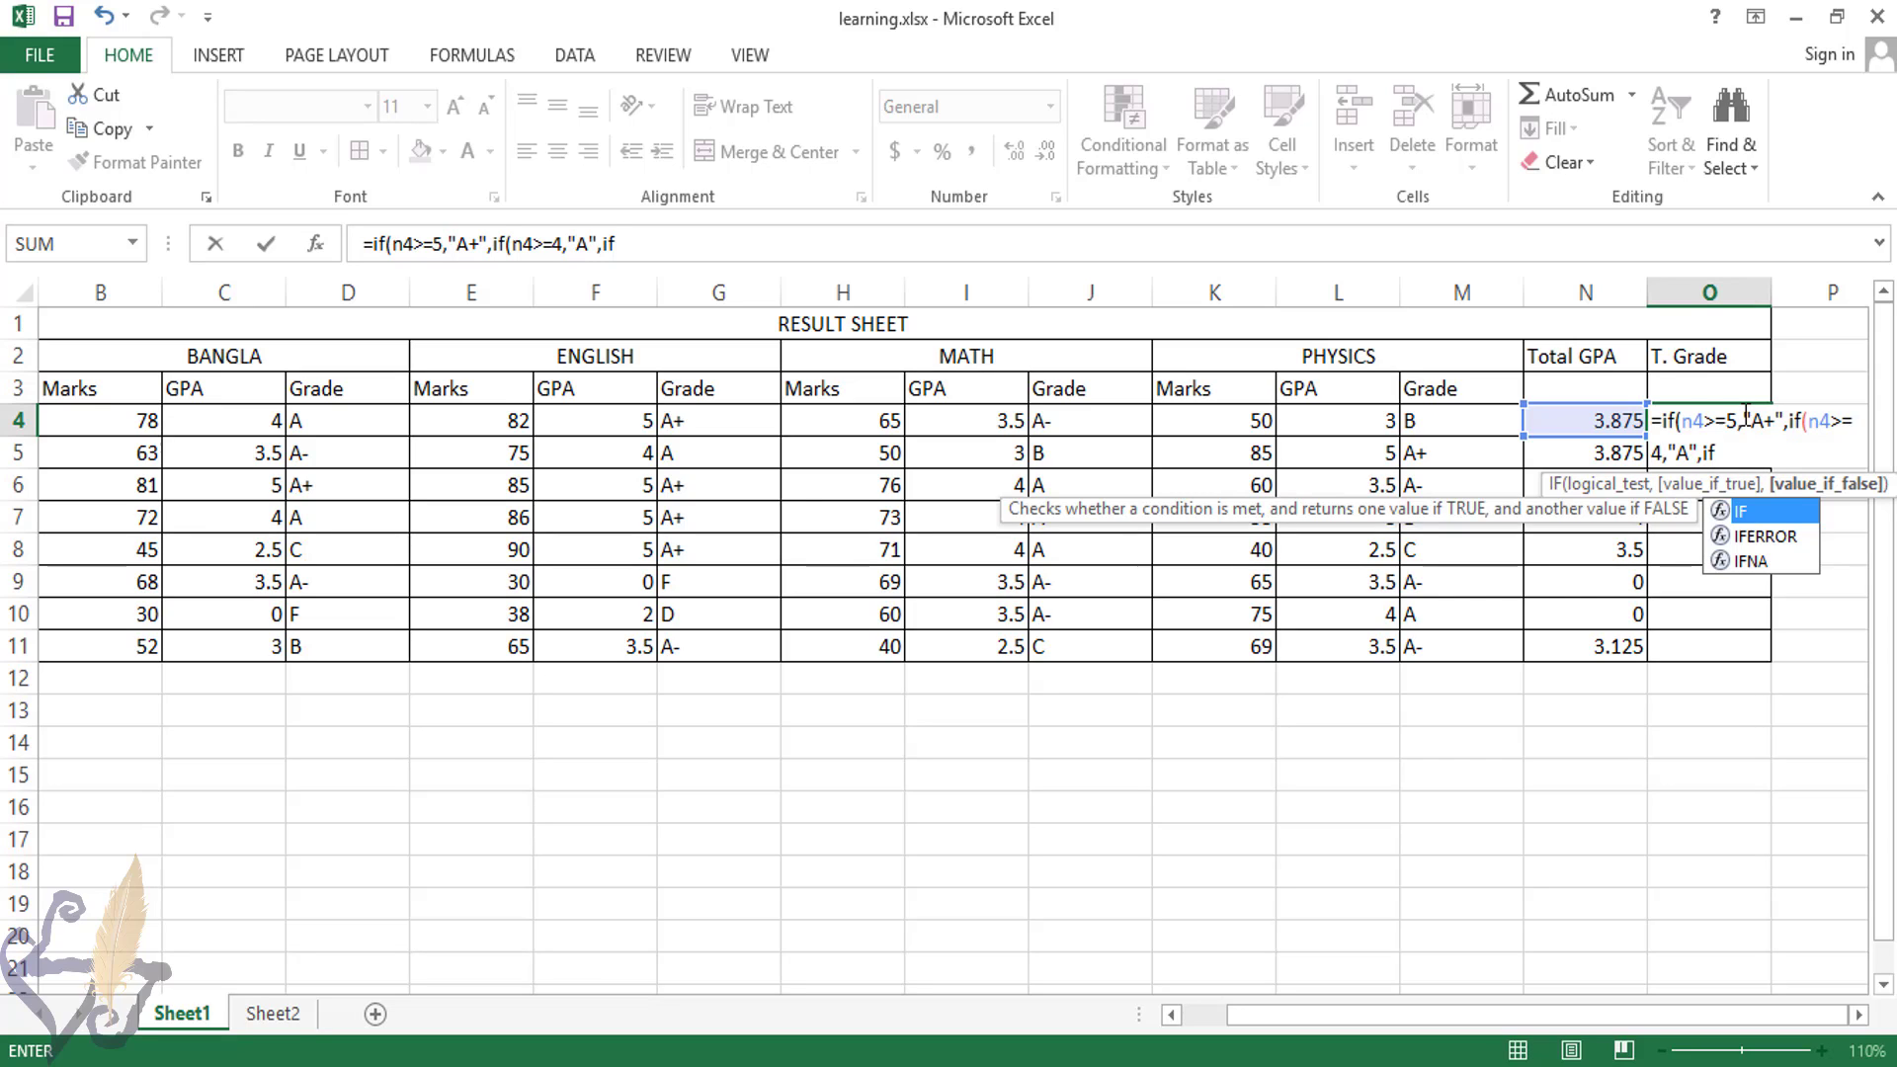
pyautogui.write('(n4>=3.5,"A-",if(n4>=3,"B",if(n4>=2.5,"C",if(n4>=2,"D",if(n4>=0,"F"')
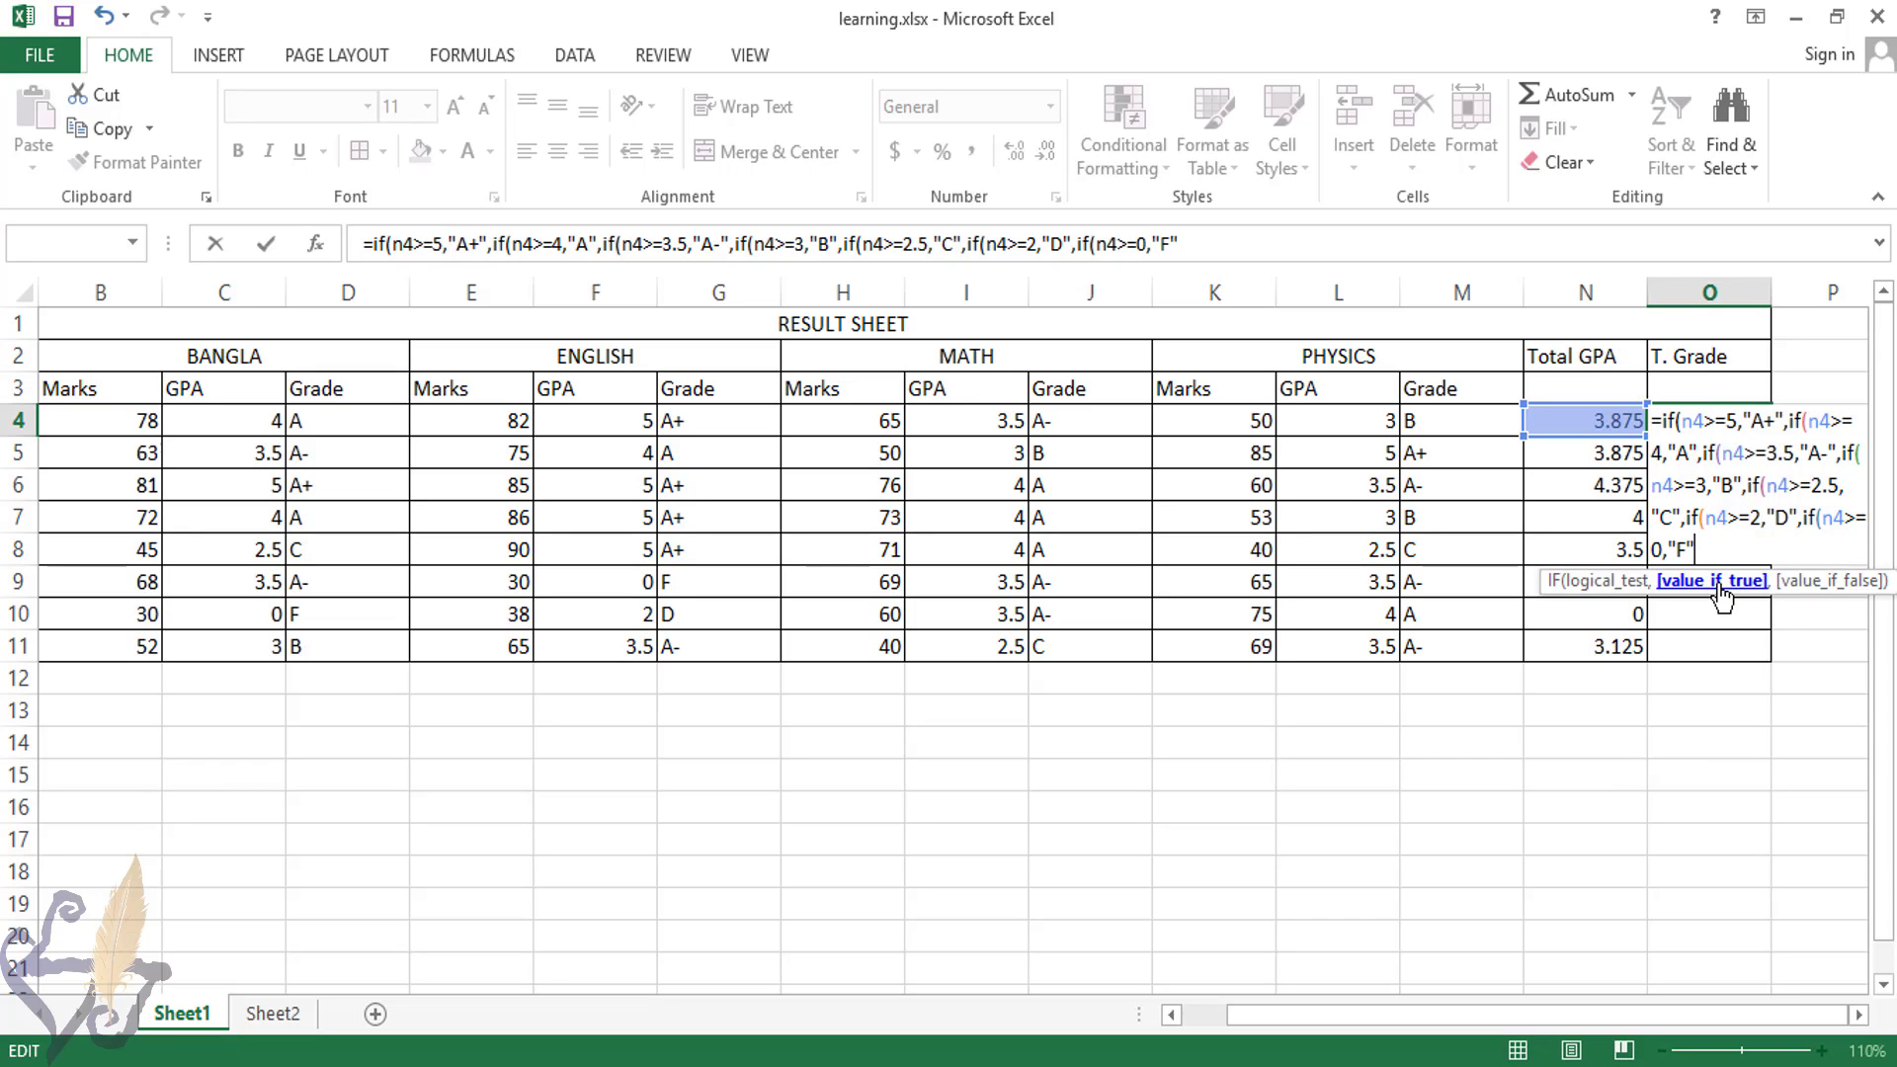
pyautogui.write('))))))')
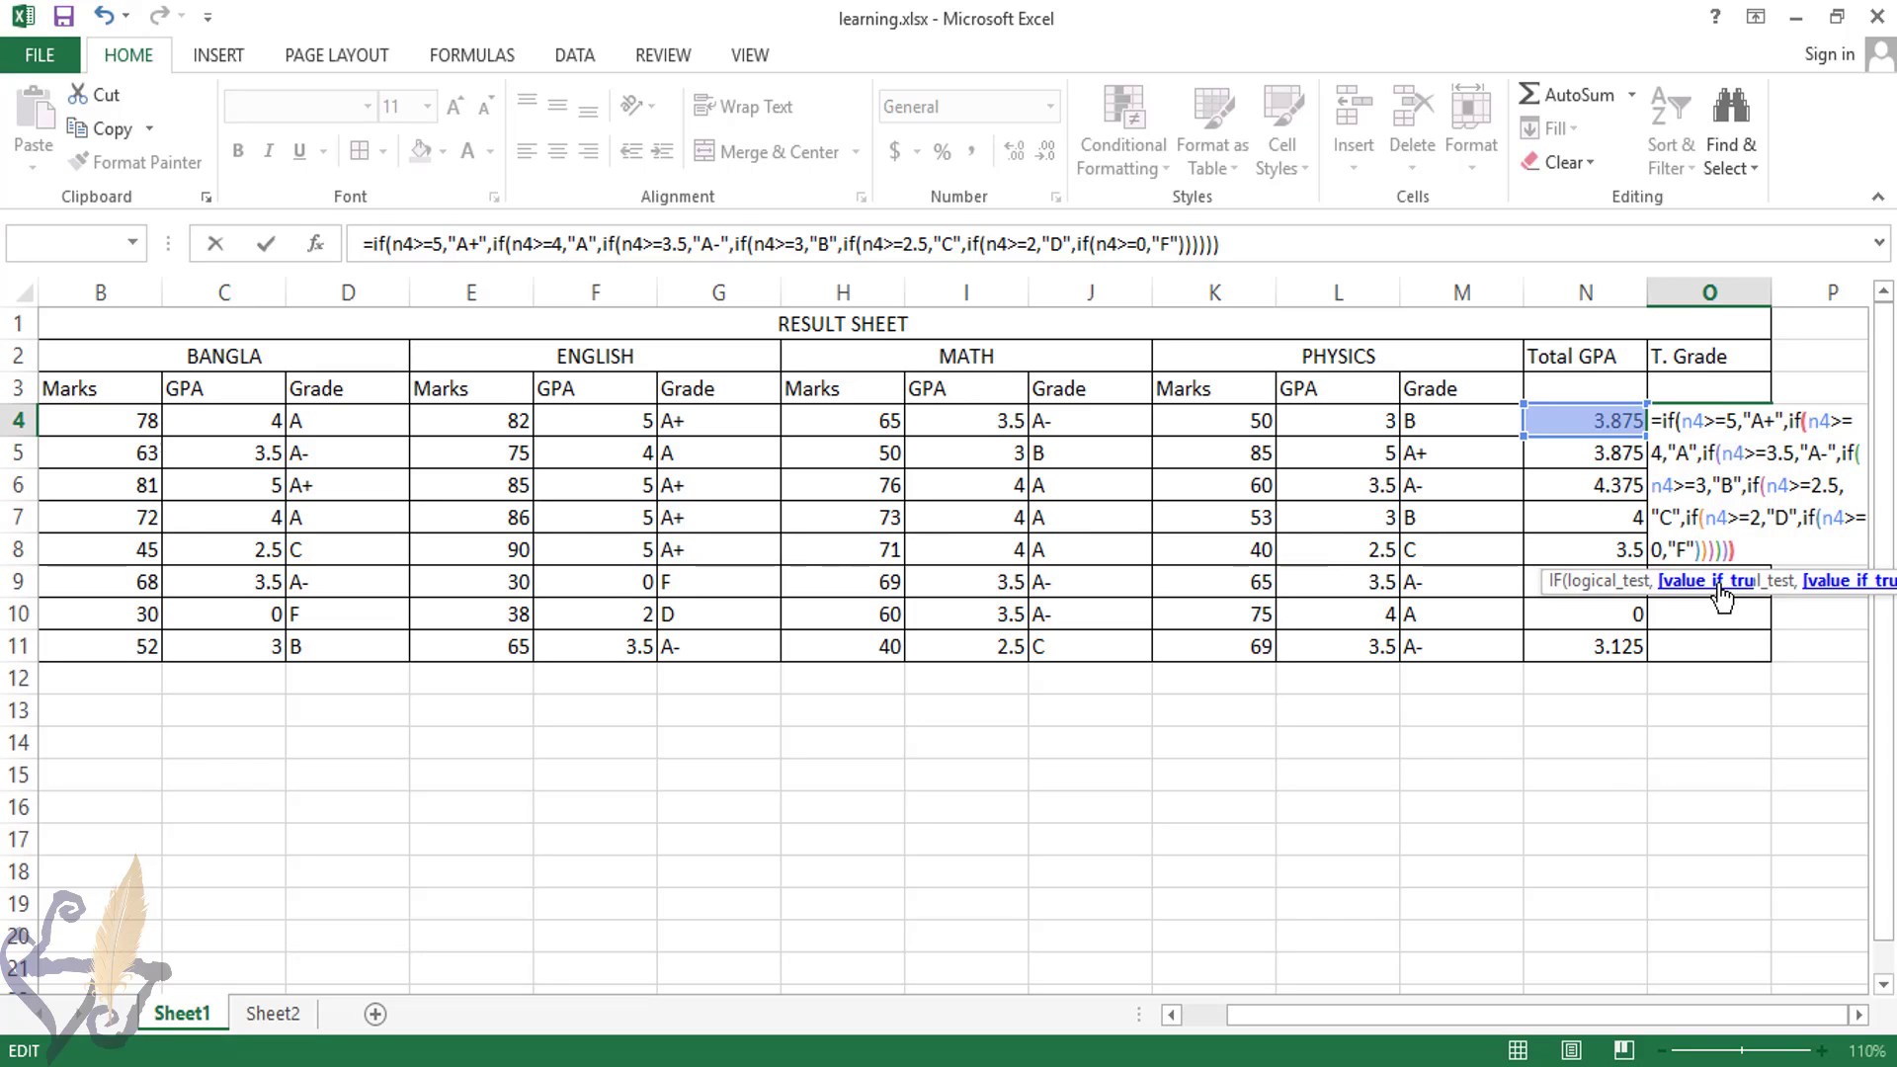
pyautogui.write('))')
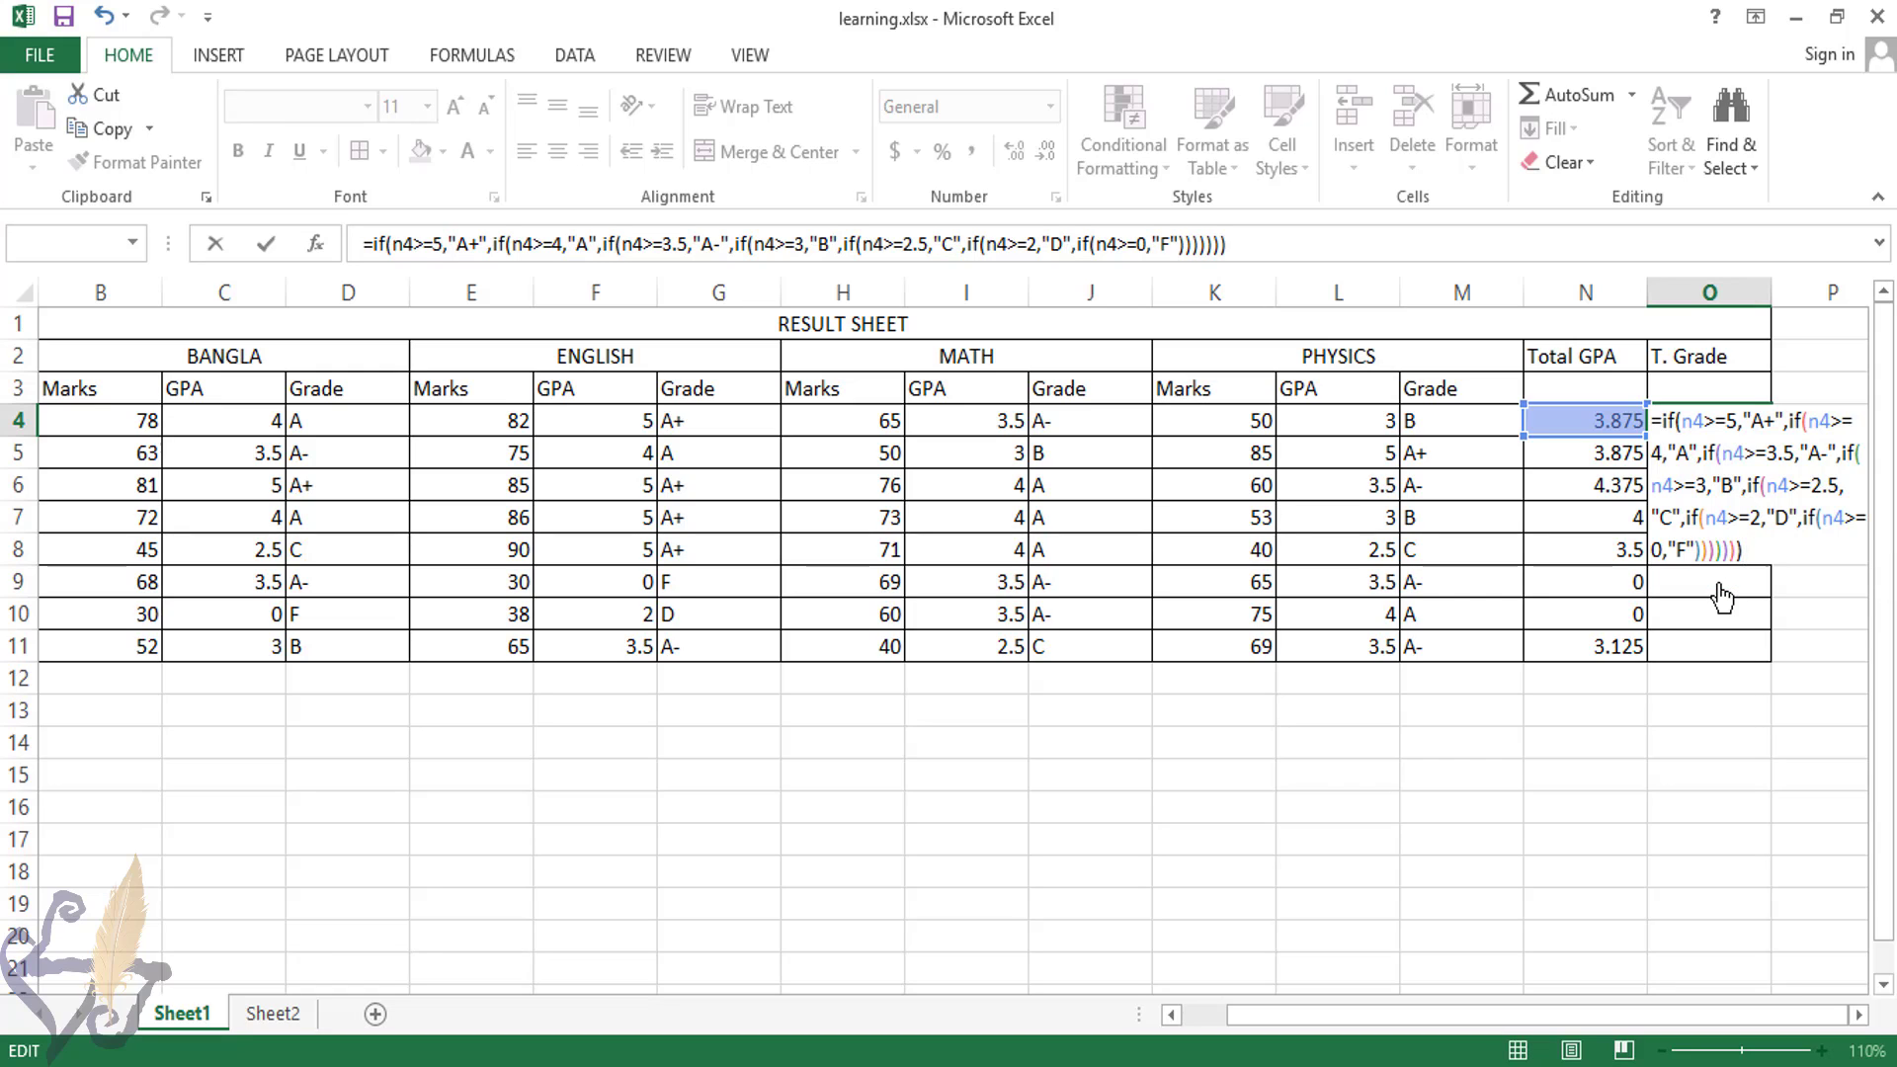
pyautogui.press('Return')
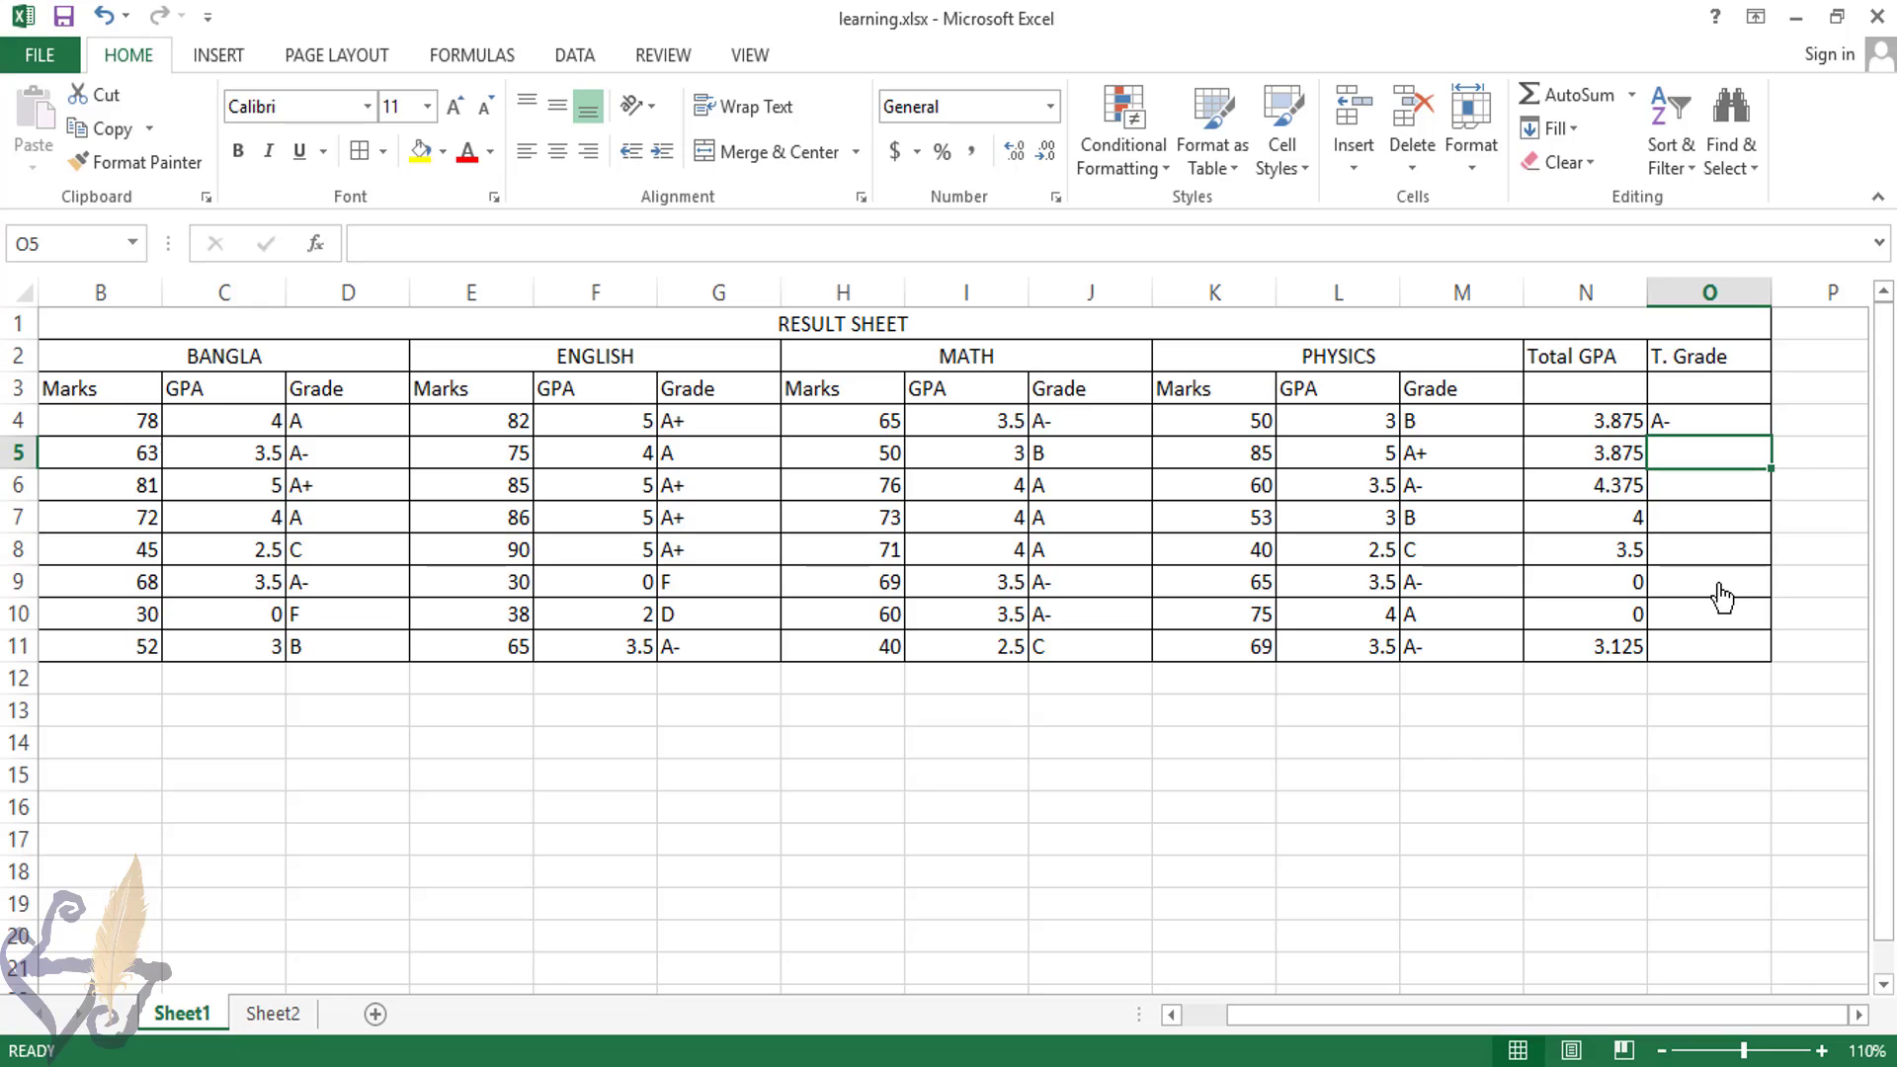
# Fill the O4 grade formula down to O11 and check the copied formulas in O7, O5 and O10
pyautogui.click(1684, 419)
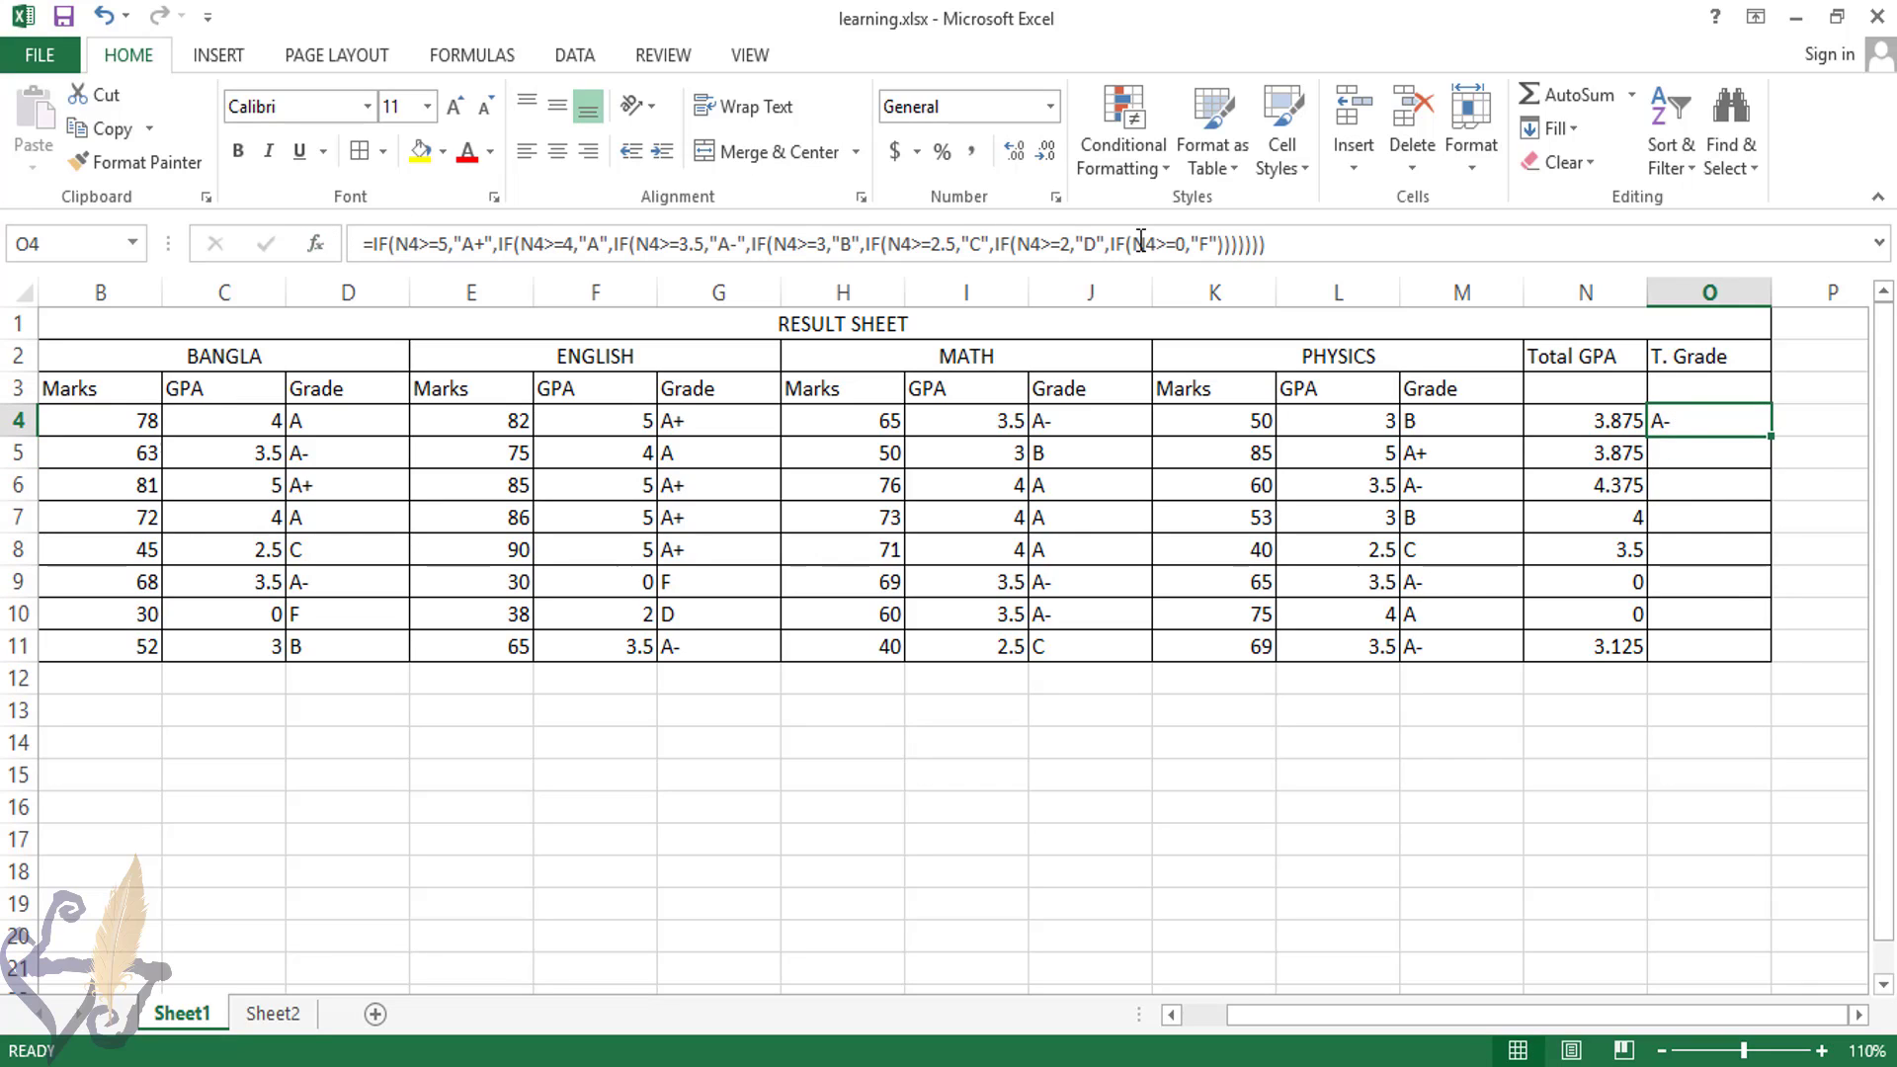
pyautogui.moveTo(1772, 438); pyautogui.dragTo(1788, 658)
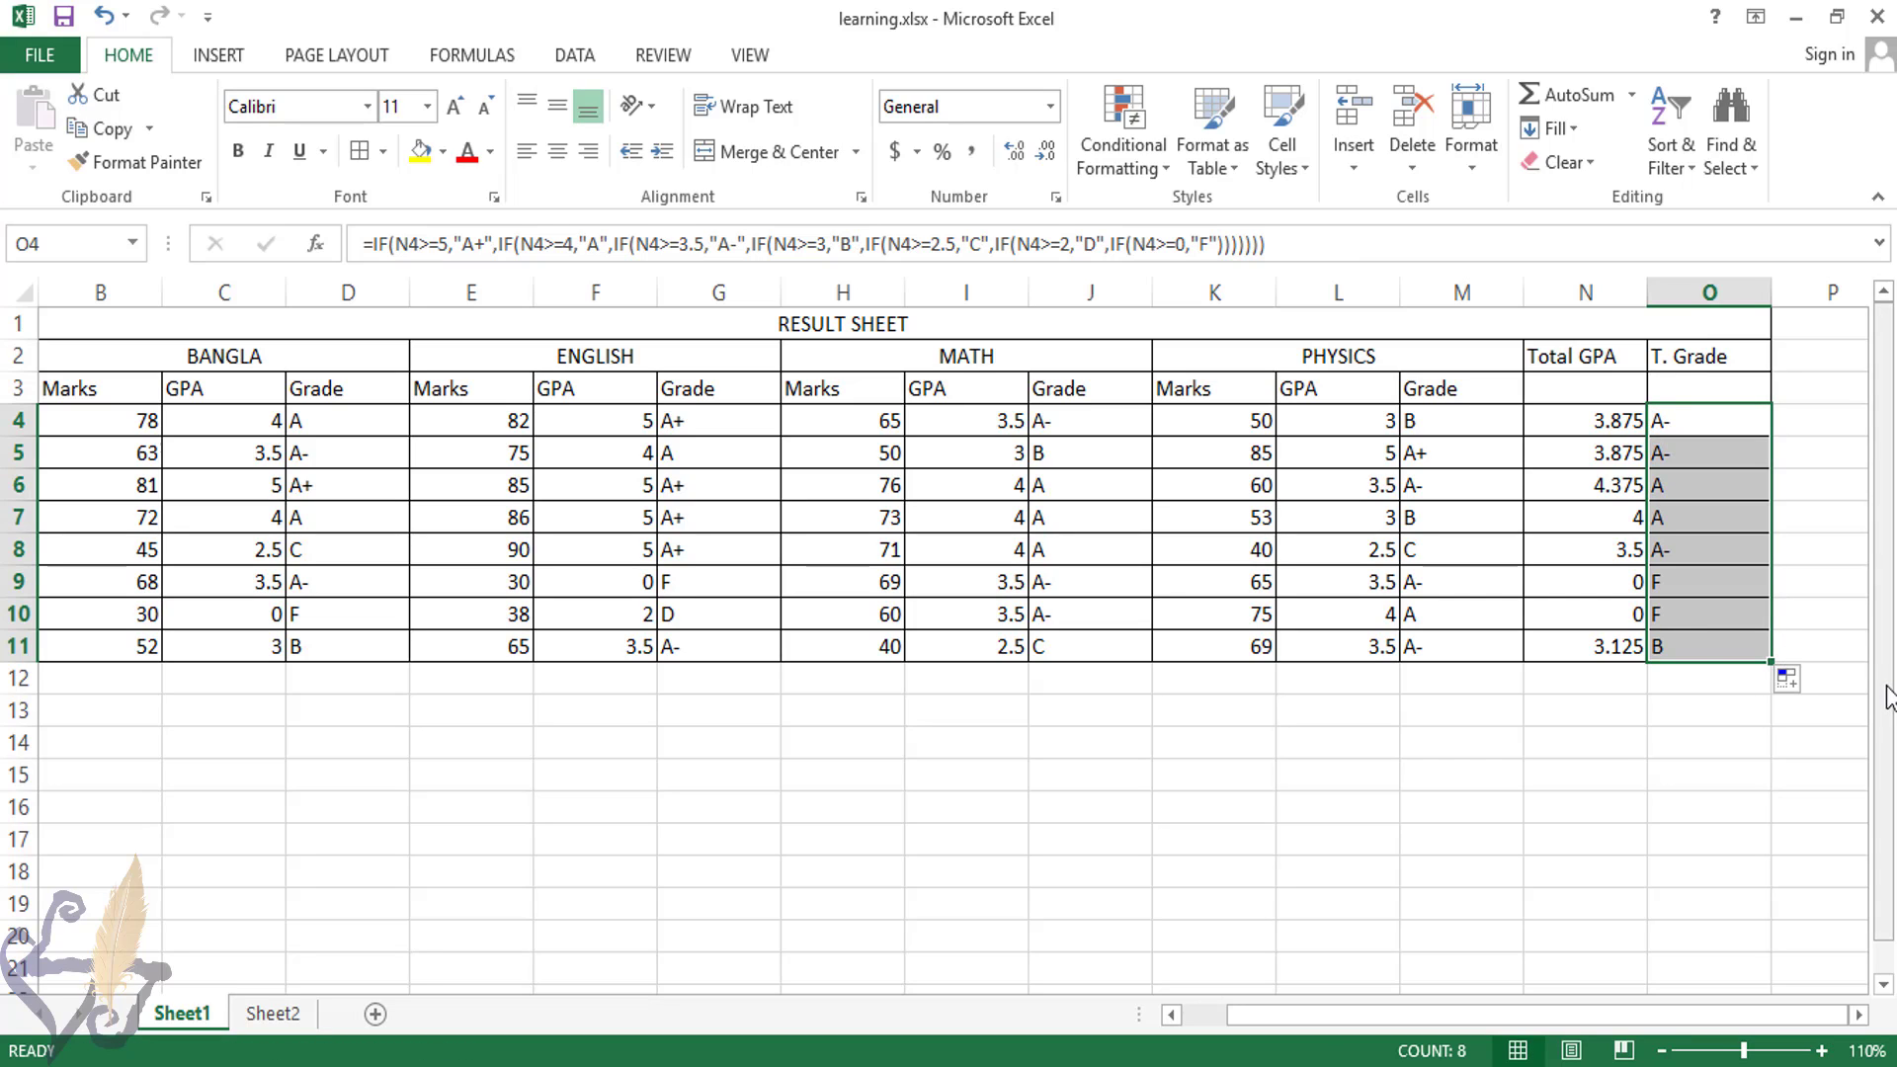
pyautogui.click(1670, 516)
pyautogui.click(1677, 451)
pyautogui.click(1691, 606)
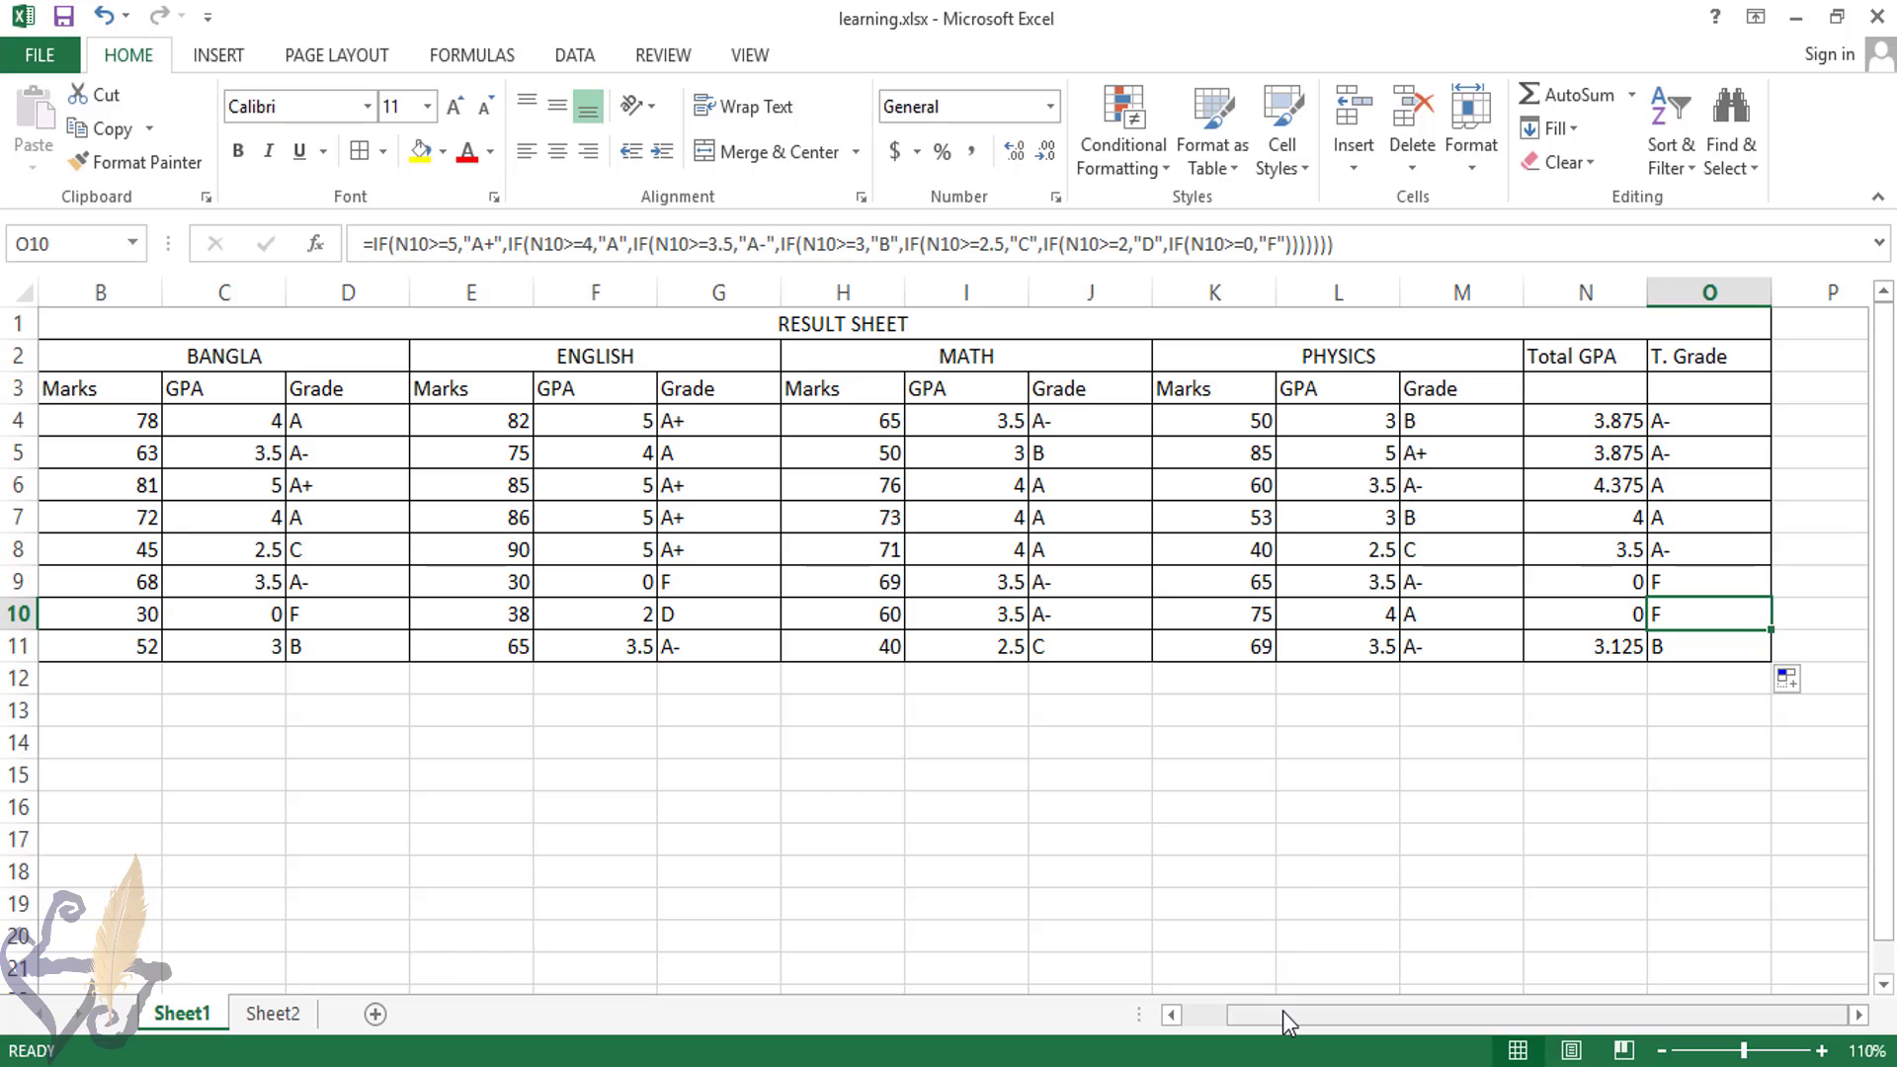
pyautogui.moveTo(1283, 1010); pyautogui.dragTo(1274, 1008)
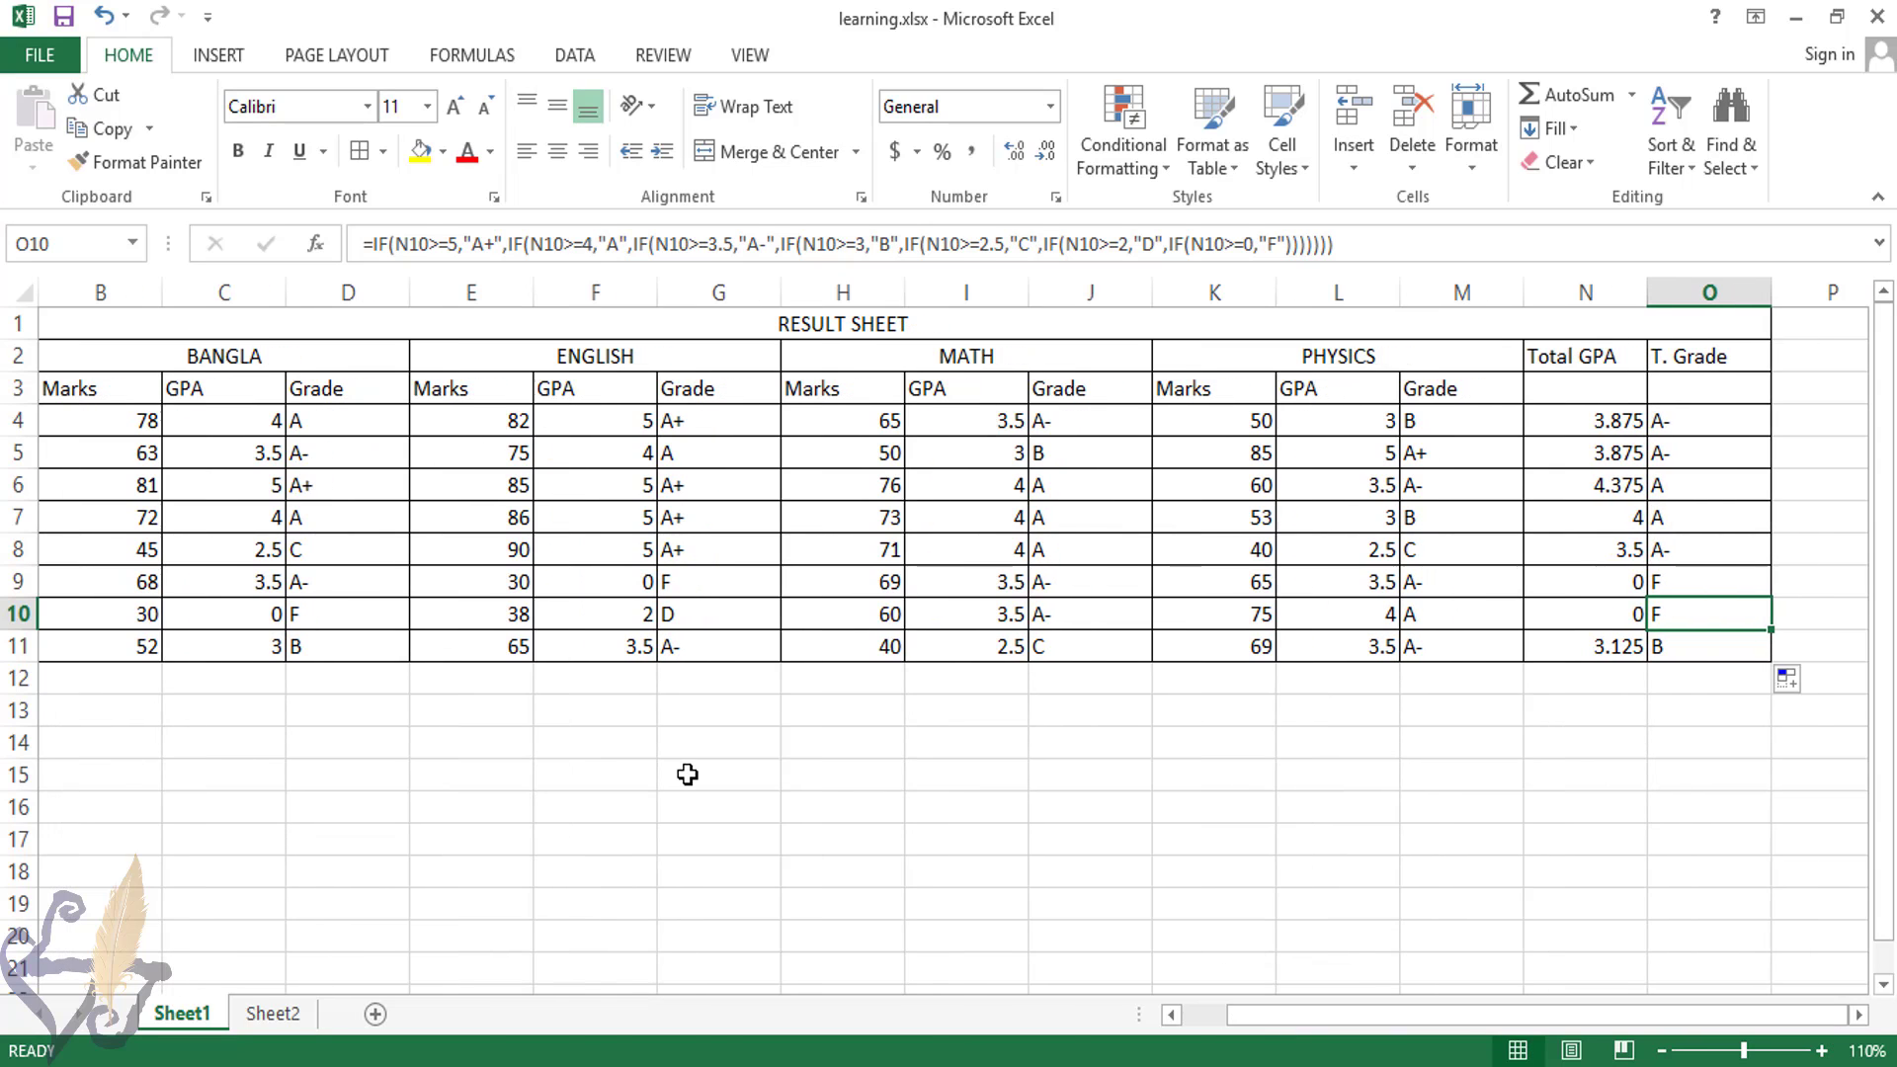